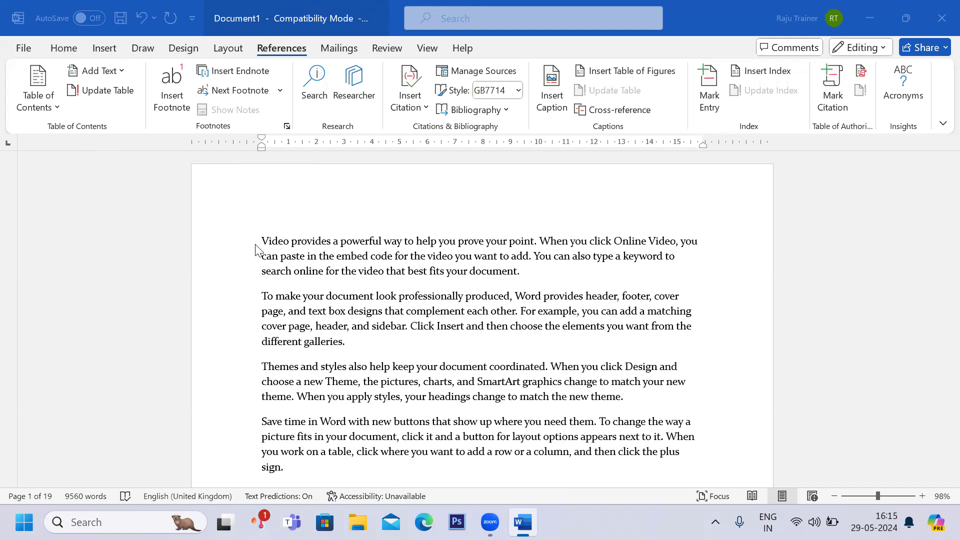
Insert a centred heading WORD on a new line above the 'Themes and styles' paragraph on page 3.
{"action": "left_click", "coordinate": [266, 238]}
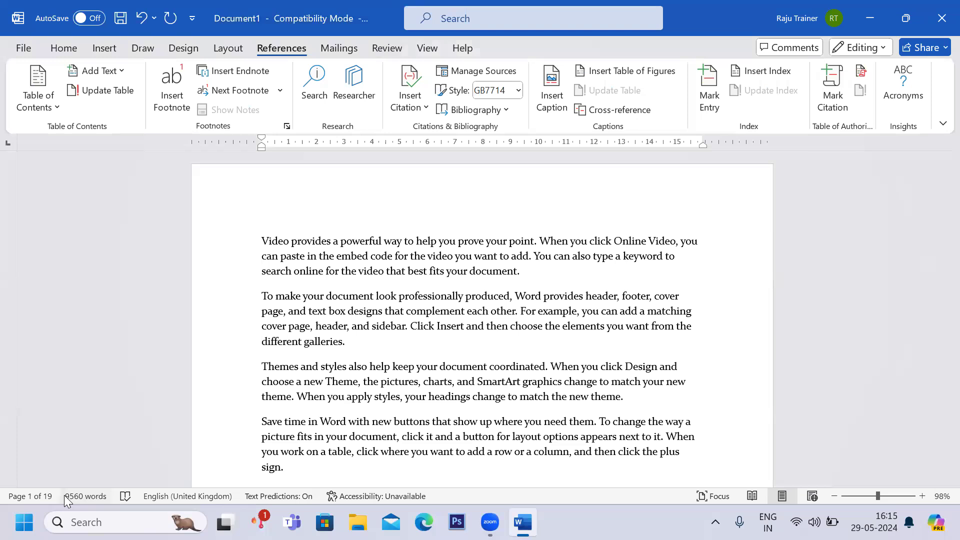
{"action": "left_click", "coordinate": [285, 382]}
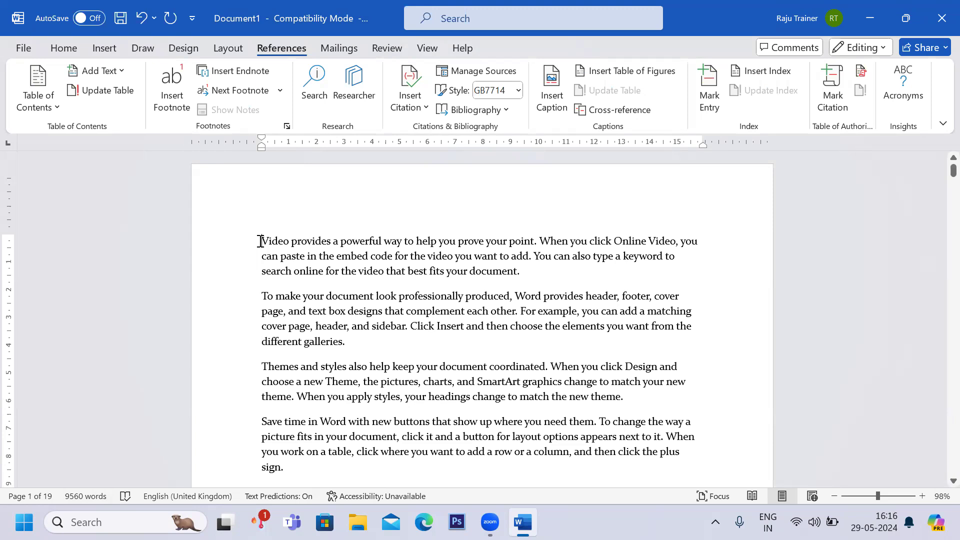
{"action": "scroll", "coordinate": [260, 241], "scroll_direction": "down", "scroll_amount": 10}
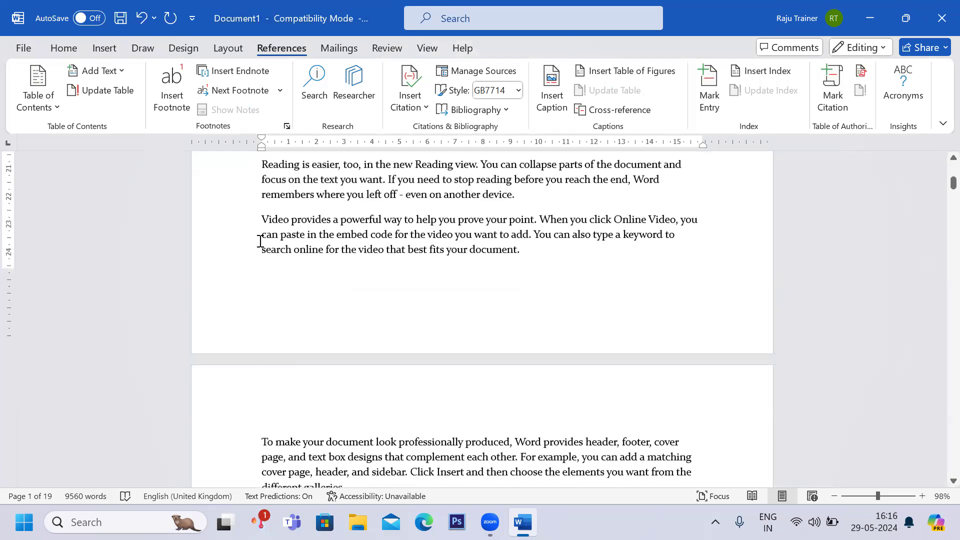
{"action": "scroll", "coordinate": [261, 241], "scroll_direction": "down", "scroll_amount": 5}
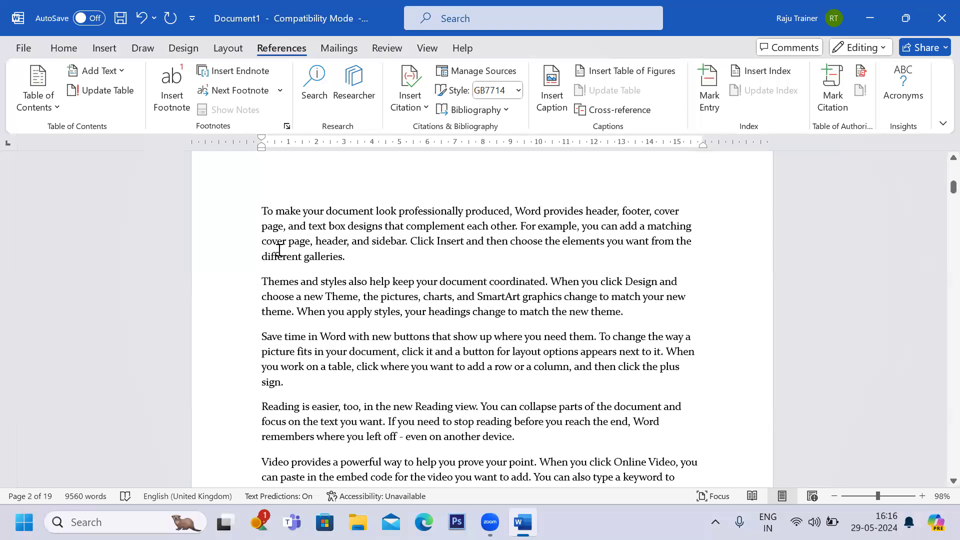
{"action": "scroll", "coordinate": [279, 250], "scroll_direction": "down", "scroll_amount": 7}
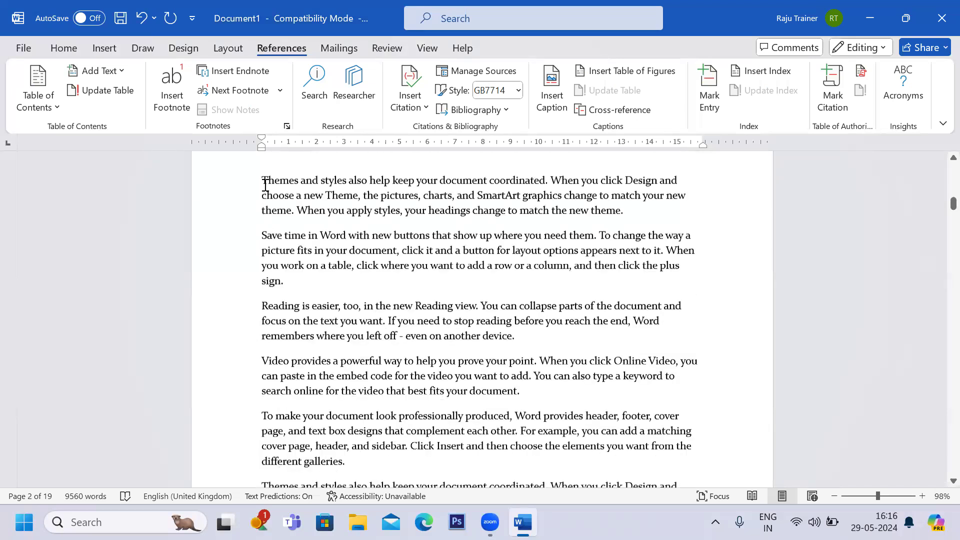
{"action": "left_click", "coordinate": [265, 177]}
{"action": "key", "text": "Return"}
{"action": "type", "text": "w"}
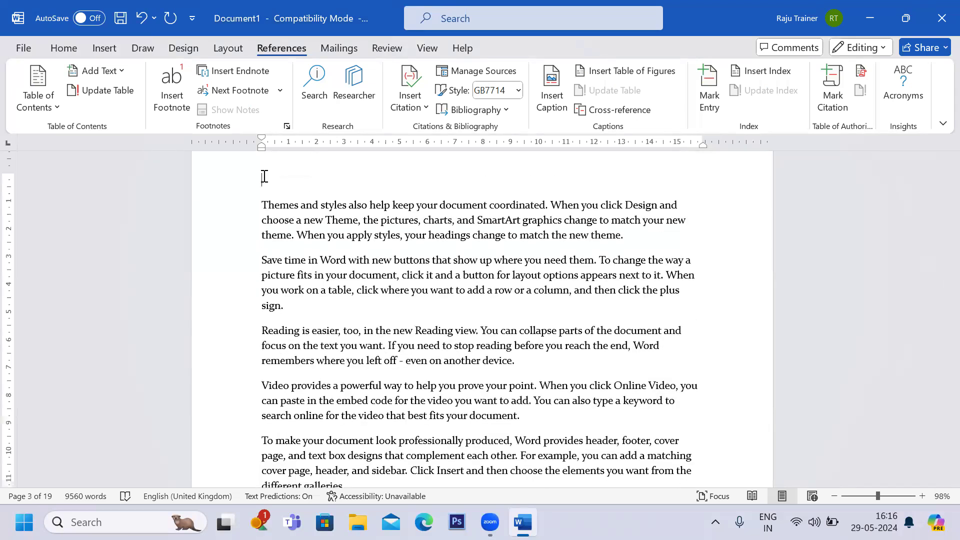
{"action": "type", "text": "ORD"}
{"action": "key", "text": "BackSpace"}
{"action": "key", "text": "BackSpace"}
{"action": "key", "text": "BackSpace"}
{"action": "type", "text": "WORD"}
{"action": "key", "text": "ctrl+e"}
Insert a heading EXCEL on a new line above the 'Reading is easier' paragraph at the top of page 4.
{"action": "scroll", "coordinate": [264, 176], "scroll_direction": "down", "scroll_amount": 3}
{"action": "scroll", "coordinate": [265, 176], "scroll_direction": "up", "scroll_amount": 5}
{"action": "scroll", "coordinate": [264, 176], "scroll_direction": "down", "scroll_amount": 8}
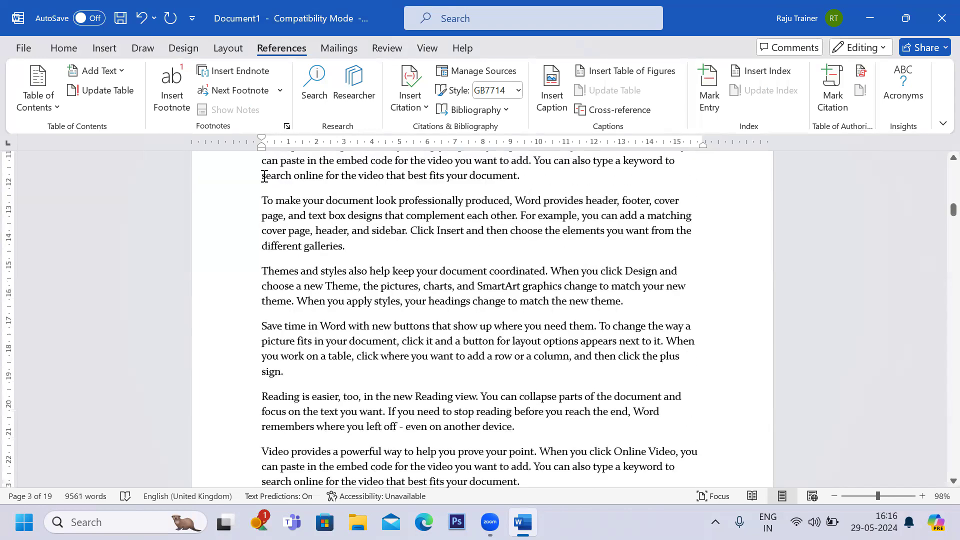
{"action": "scroll", "coordinate": [264, 177], "scroll_direction": "down", "scroll_amount": 15}
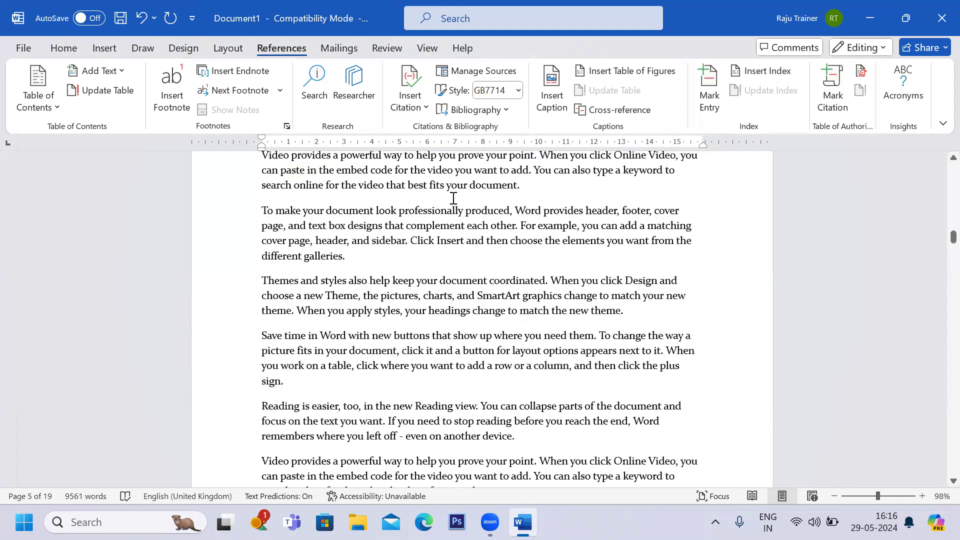
{"action": "scroll", "coordinate": [453, 198], "scroll_direction": "up", "scroll_amount": 3}
{"action": "left_click", "coordinate": [261, 250]}
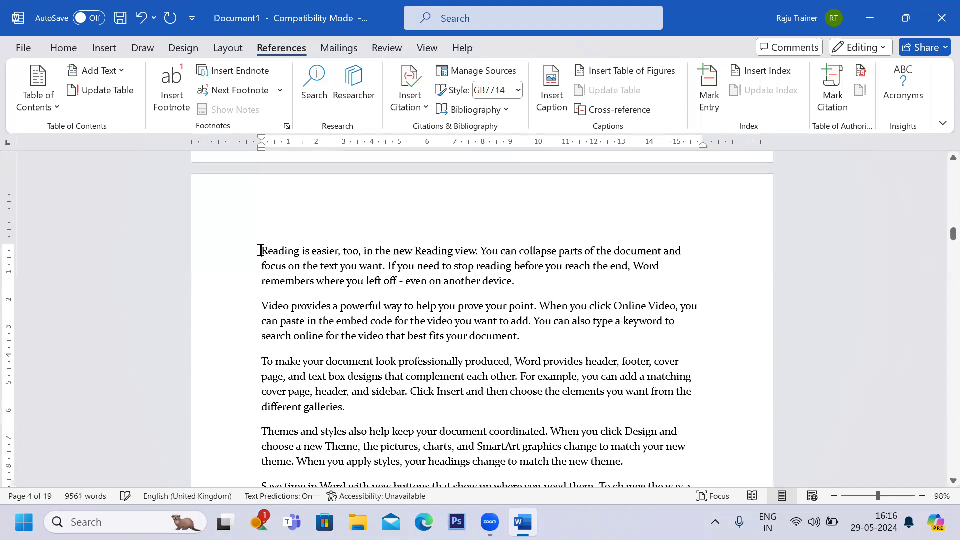
{"action": "key", "text": "Return"}
{"action": "type", "text": "e "}
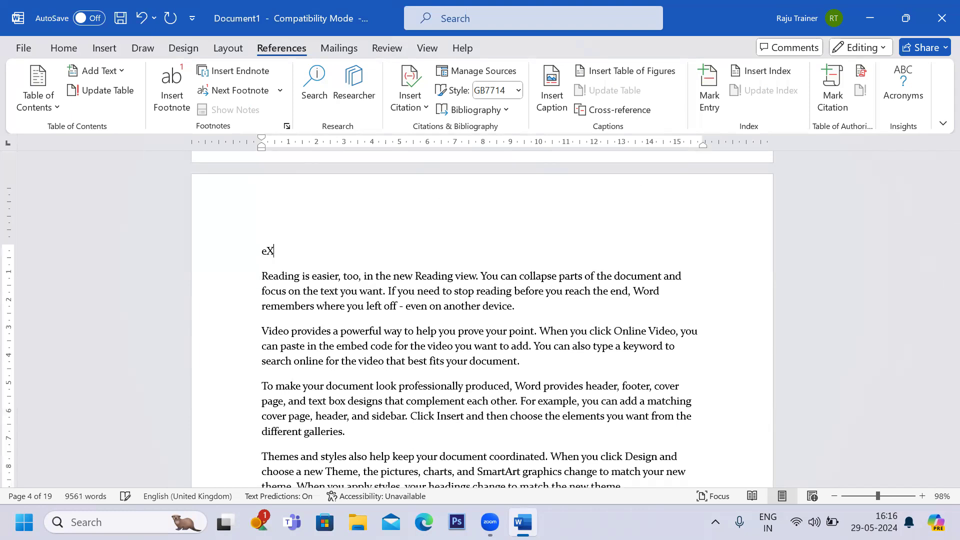
{"action": "type", "text": "EXCEL"}
Insert a centred heading POWERPOINT on a new line above the 'Save time in Word' paragraph on page 8.
{"action": "scroll", "coordinate": [483, 320], "scroll_direction": "down", "scroll_amount": 3}
{"action": "scroll", "coordinate": [261, 250], "scroll_direction": "up", "scroll_amount": 2}
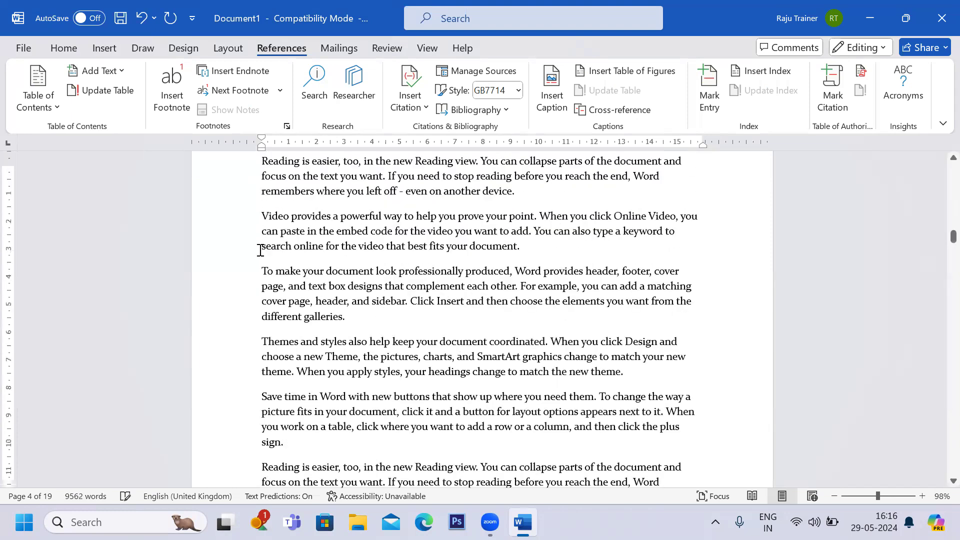
{"action": "scroll", "coordinate": [261, 250], "scroll_direction": "down", "scroll_amount": 2}
{"action": "scroll", "coordinate": [261, 250], "scroll_direction": "up", "scroll_amount": 1}
{"action": "scroll", "coordinate": [261, 250], "scroll_direction": "down", "scroll_amount": 10}
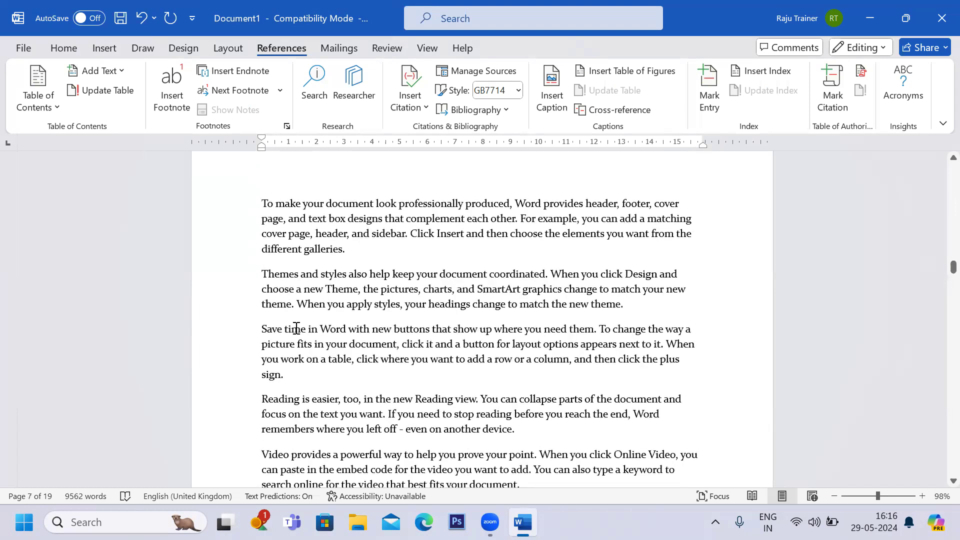
{"action": "scroll", "coordinate": [296, 328], "scroll_direction": "down", "scroll_amount": 8}
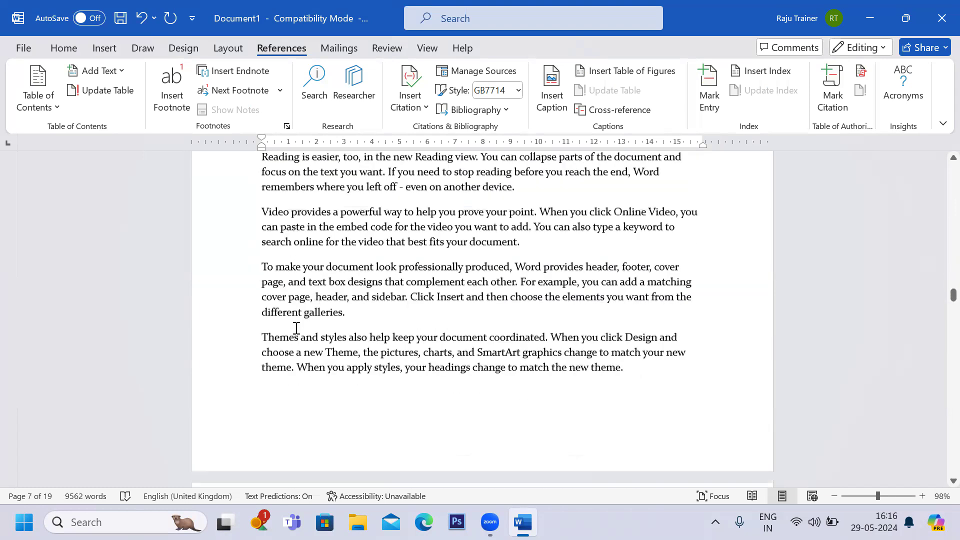
{"action": "scroll", "coordinate": [296, 327], "scroll_direction": "down", "scroll_amount": 5}
{"action": "left_click", "coordinate": [258, 291]}
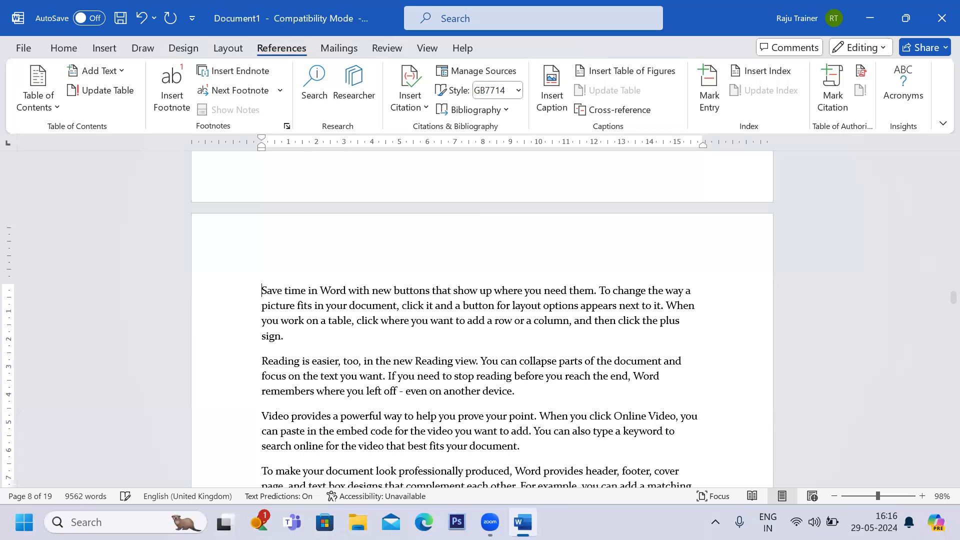
{"action": "key", "text": "Return"}
{"action": "type", "text": "PO"}
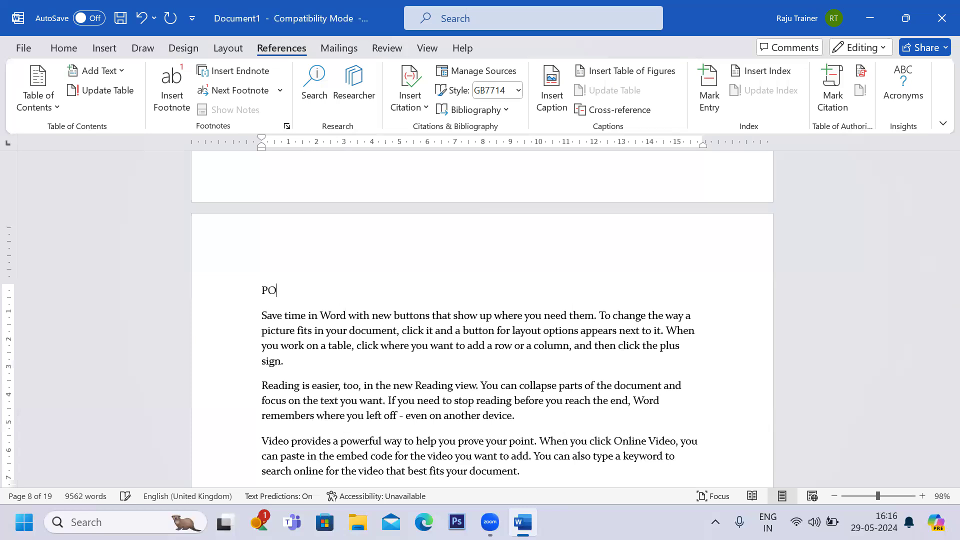
{"action": "type", "text": "WERPOINT"}
{"action": "key", "text": "ctrl+e"}
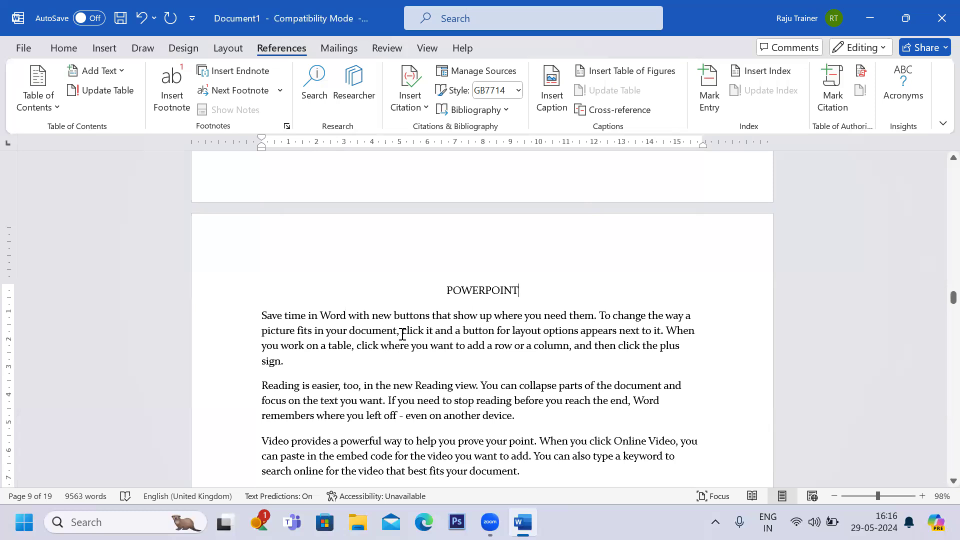
{"action": "triple_click", "coordinate": [539, 297]}
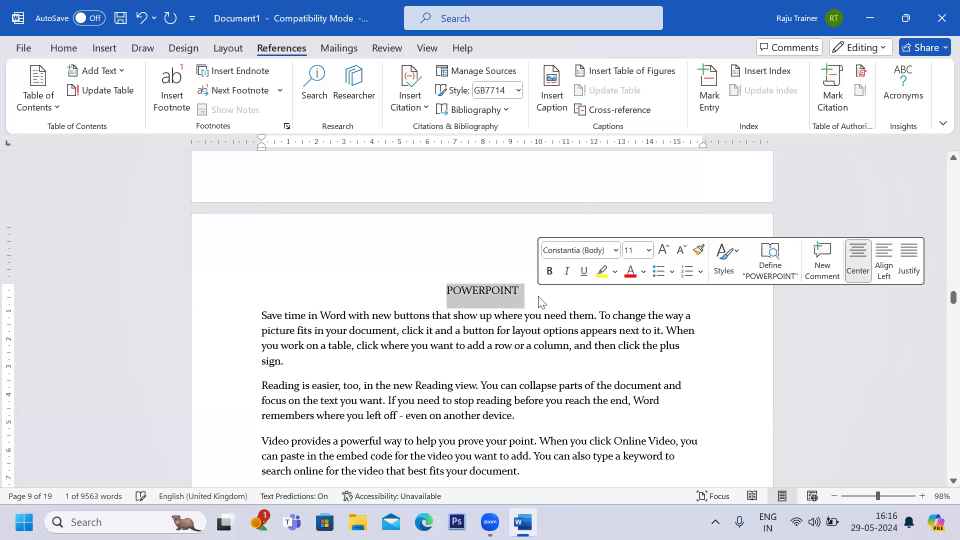
{"action": "scroll", "coordinate": [366, 366], "scroll_direction": "up", "scroll_amount": 10}
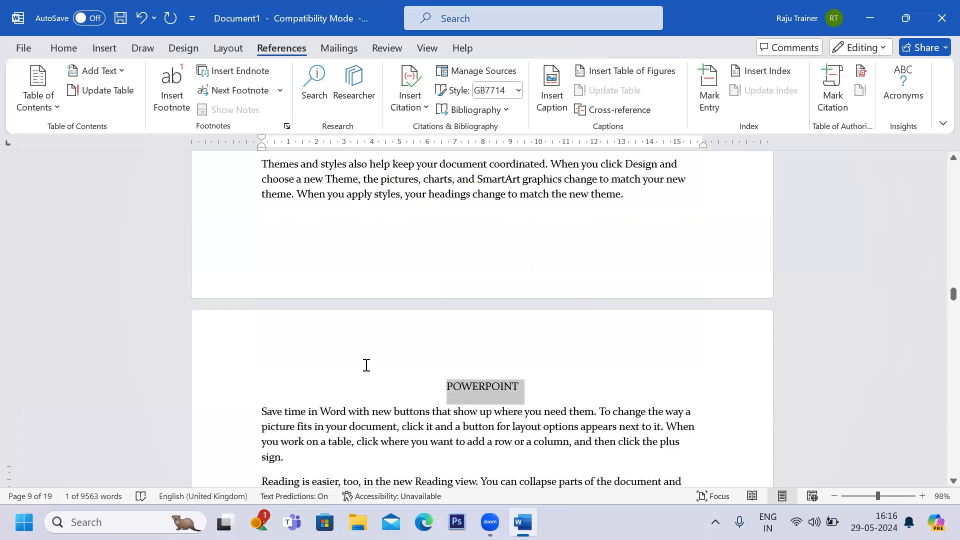
{"action": "scroll", "coordinate": [366, 365], "scroll_direction": "up", "scroll_amount": 2}
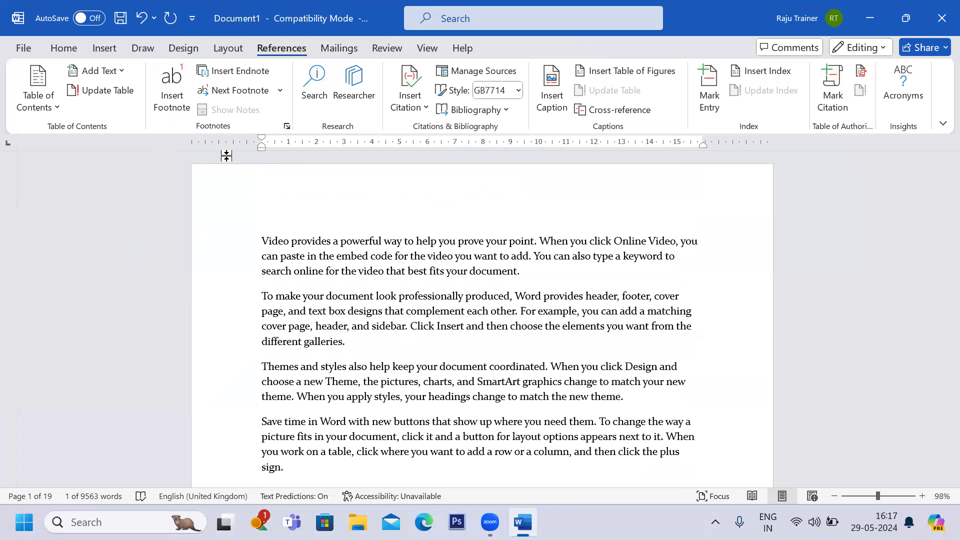
Insert page breaks at the very start of the document to create a blank first page.
{"action": "left_click", "coordinate": [262, 242]}
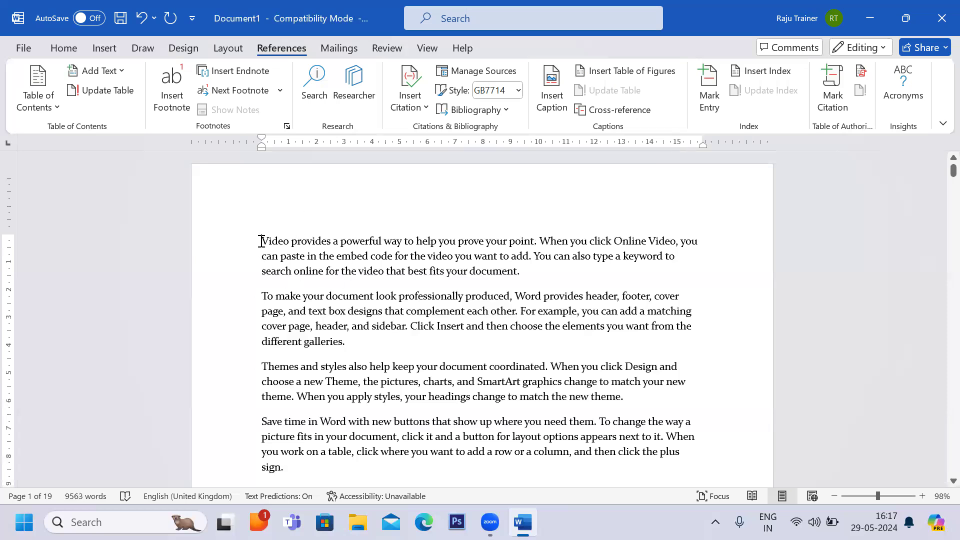
{"action": "left_click", "coordinate": [98, 52]}
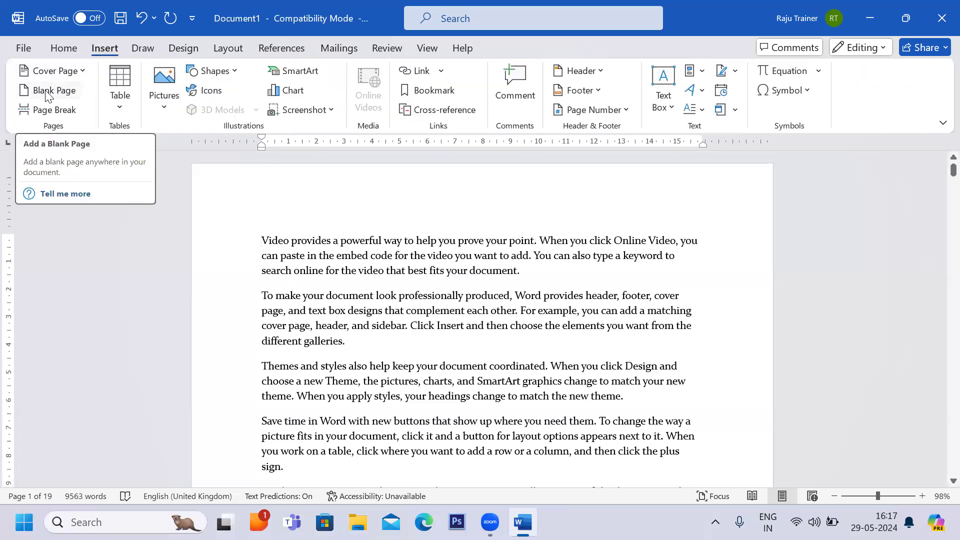
{"action": "left_click", "coordinate": [220, 49]}
{"action": "left_click", "coordinate": [210, 72]}
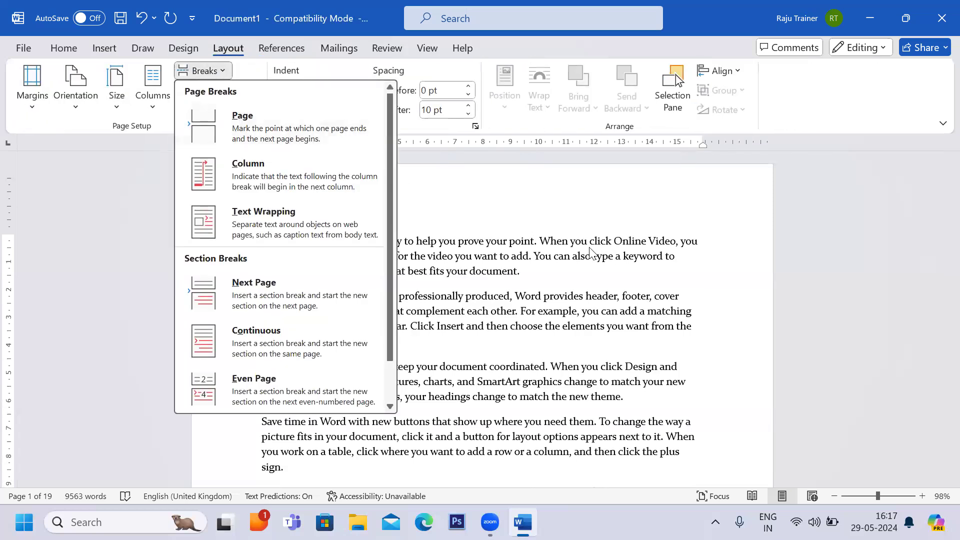
{"action": "left_click", "coordinate": [523, 241]}
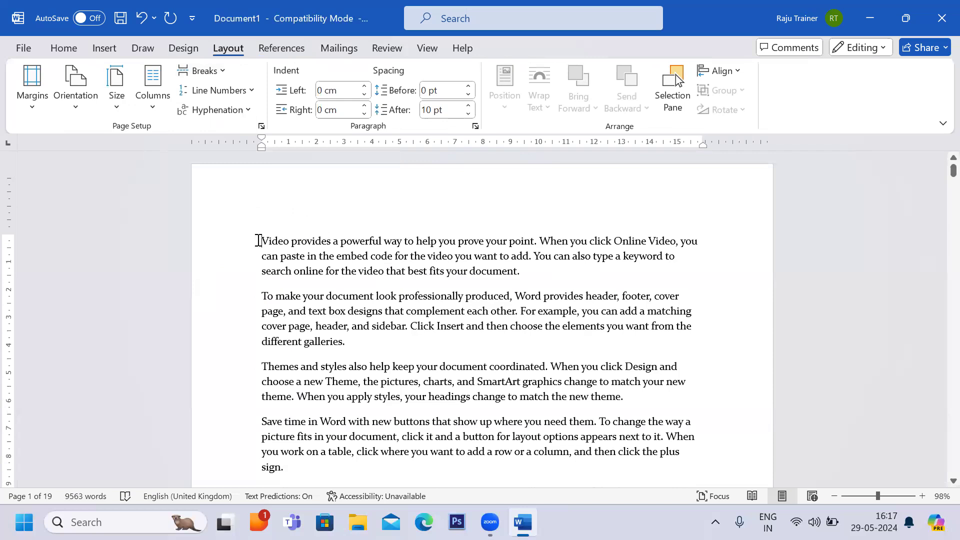
{"action": "left_click", "coordinate": [259, 240]}
{"action": "key", "text": "ctrl+Return"}
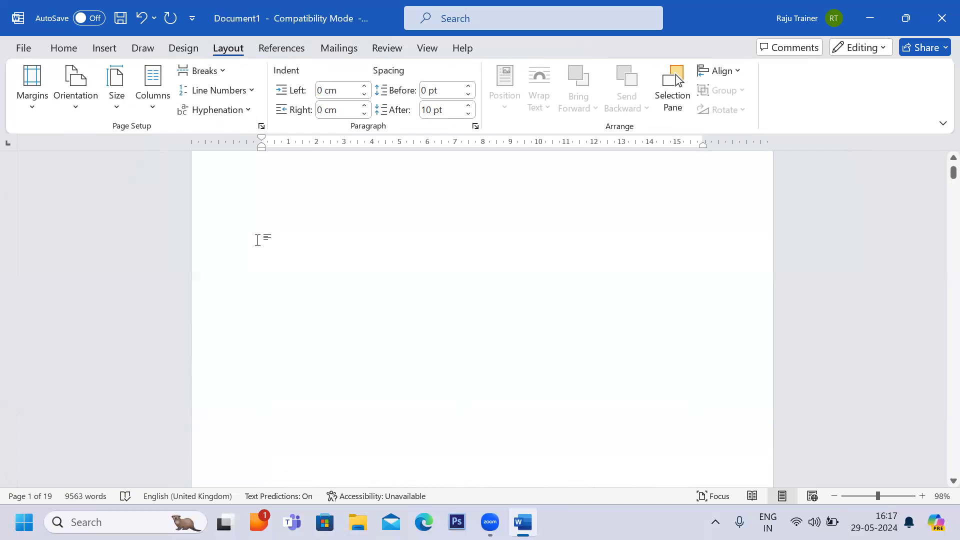
{"action": "key", "text": "ctrl+Return"}
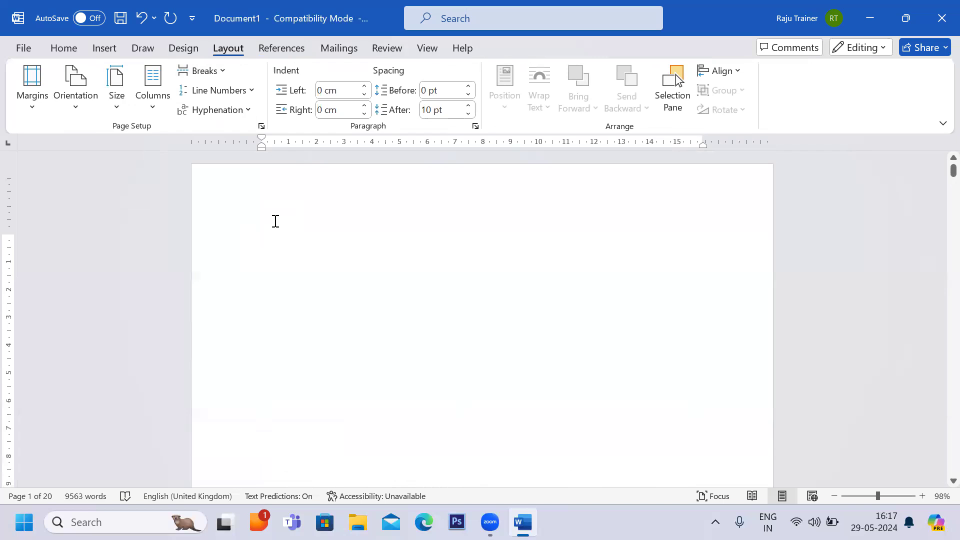
Type the title Microsoft Office on the blank first page.
{"action": "type", "text": "mICRO"}
{"action": "key", "text": "BackSpace"}
{"action": "key", "text": "BackSpace"}
{"action": "key", "text": "BackSpace"}
{"action": "key", "text": "BackSpace"}
{"action": "key", "text": "BackSpace"}
{"action": "key", "text": "Caps_Lock"}
{"action": "type", "text": "Microsoft Offuc"}
{"action": "key", "text": "BackSpace"}
{"action": "key", "text": "BackSpace"}
{"action": "key", "text": "BackSpace"}
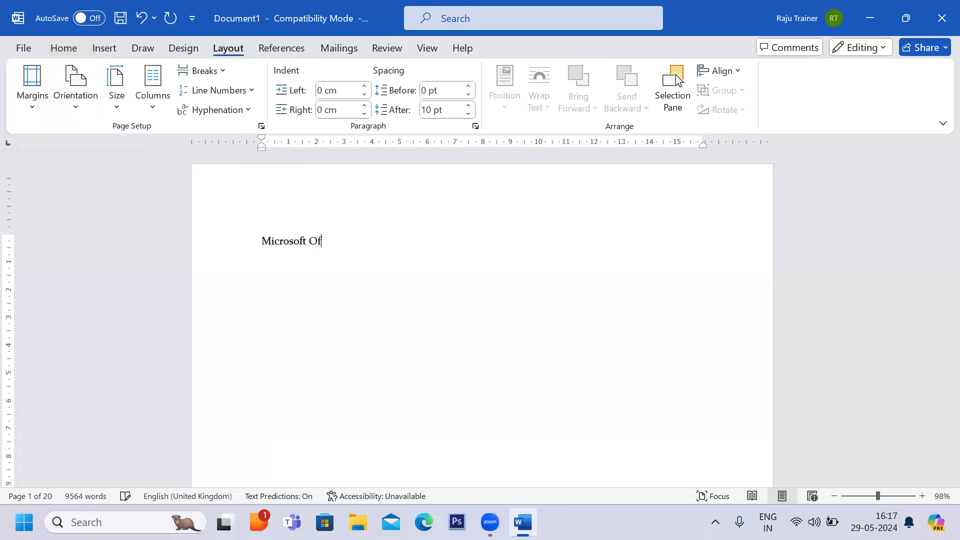
{"action": "type", "text": "ffice"}
{"action": "key", "text": "BackSpace"}
{"action": "key", "text": "BackSpace"}
{"action": "key", "text": "BackSpace"}
{"action": "key", "text": "BackSpace"}
{"action": "type", "text": "ice"}
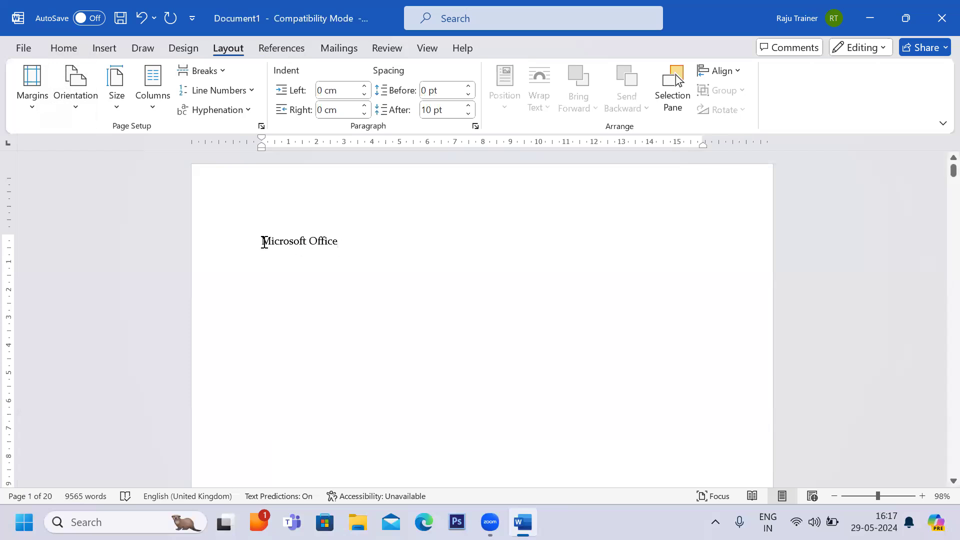
Centre the Microsoft Office title, enlarge its font two steps, underline it, and start a new line below it.
{"action": "left_click_drag", "start_coordinate": [257, 240], "coordinate": [360, 244]}
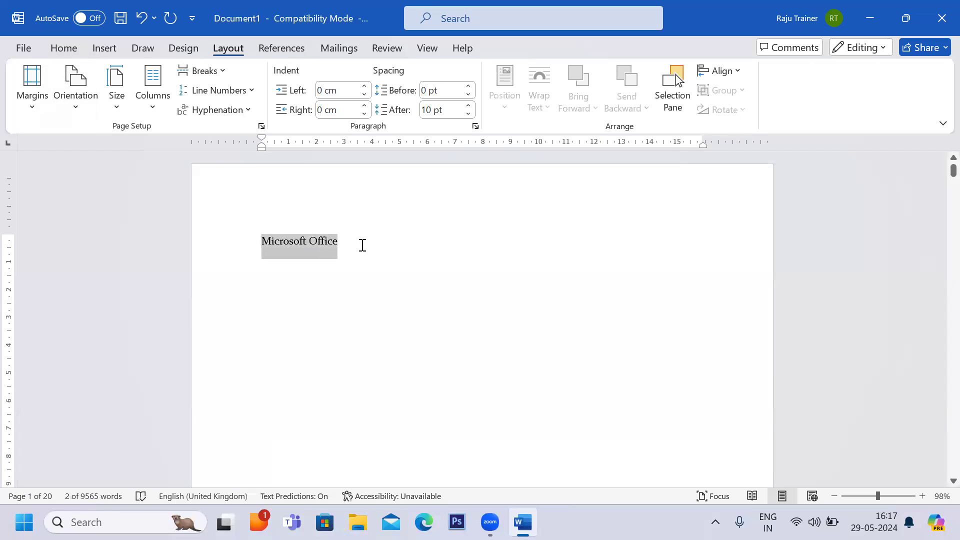
{"action": "key", "text": "ctrl+e"}
{"action": "key", "text": "ctrl+shift+period"}
{"action": "key", "text": "ctrl+shift+period"}
{"action": "key", "text": "ctrl+u"}
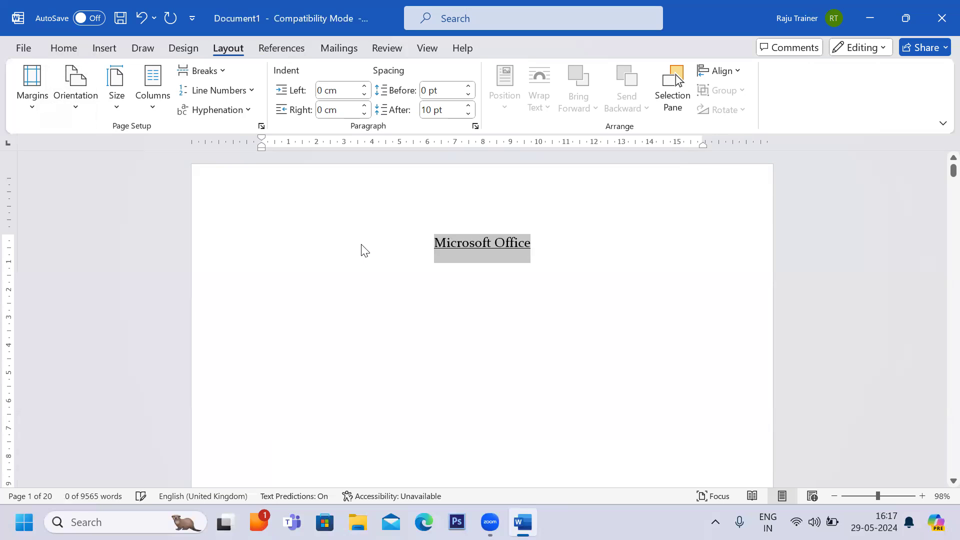
{"action": "left_click", "coordinate": [537, 259]}
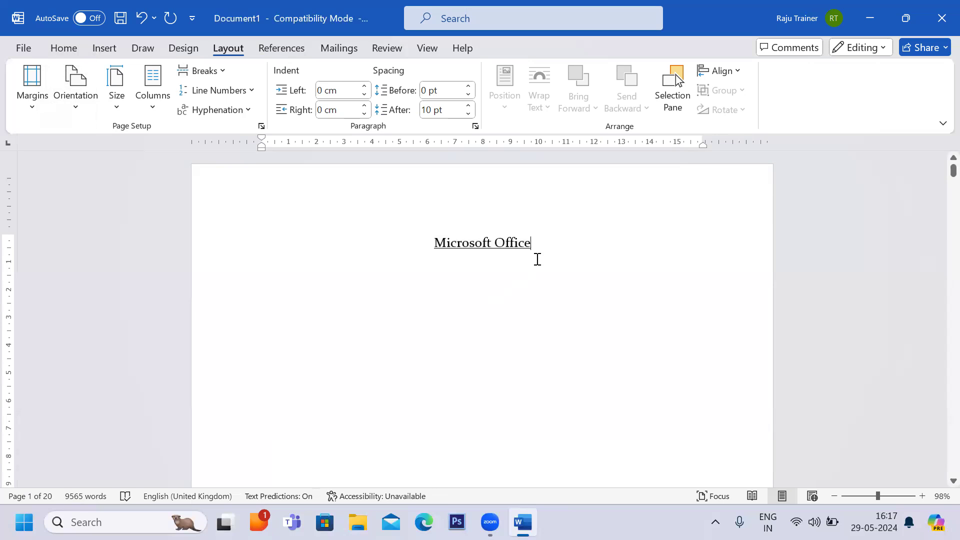
{"action": "key", "text": "Return"}
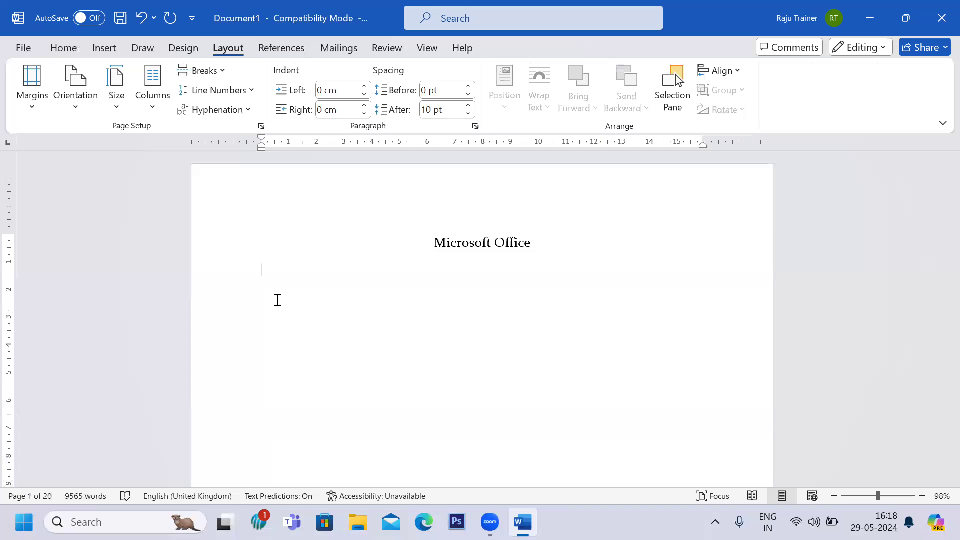
{"action": "left_click", "coordinate": [277, 47]}
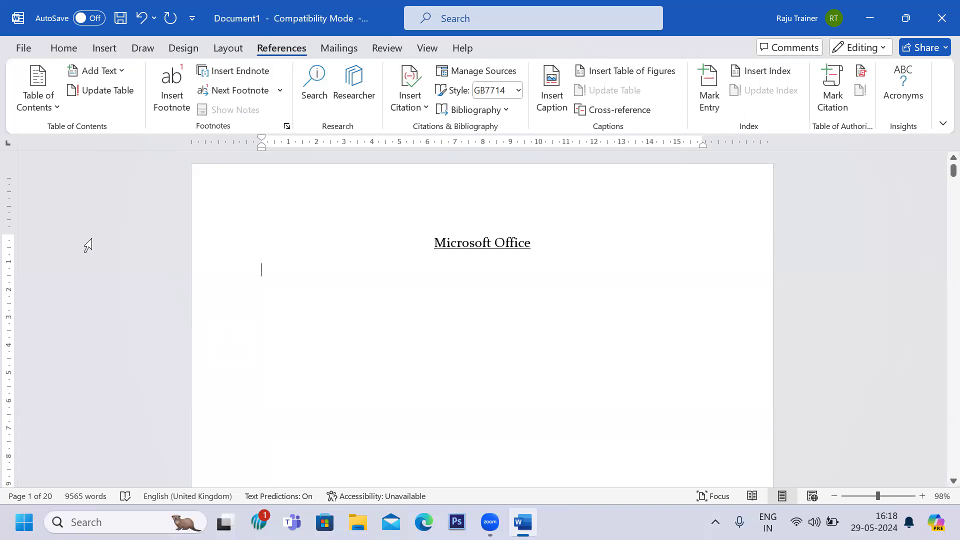
{"action": "left_click", "coordinate": [47, 107]}
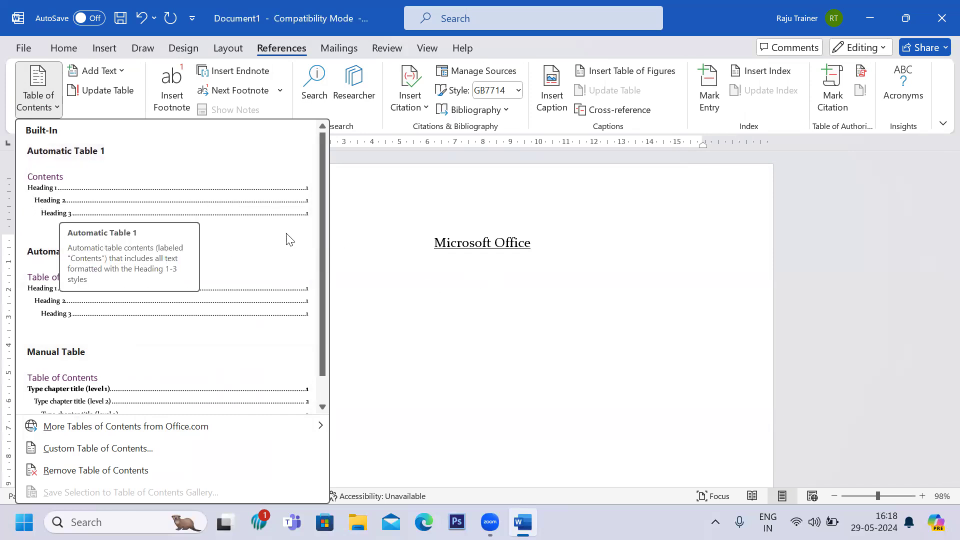
{"action": "left_click", "coordinate": [403, 332]}
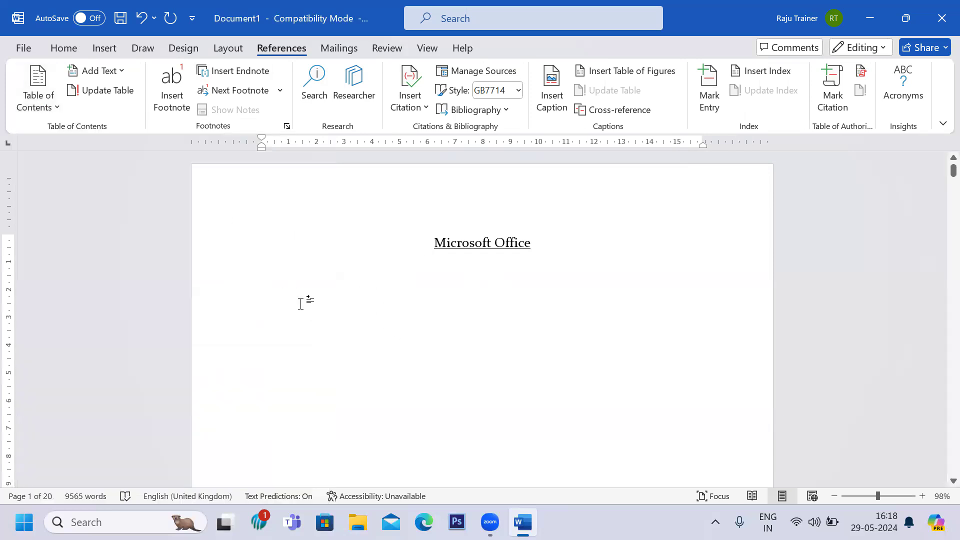
{"action": "scroll", "coordinate": [301, 304], "scroll_direction": "down", "scroll_amount": 10}
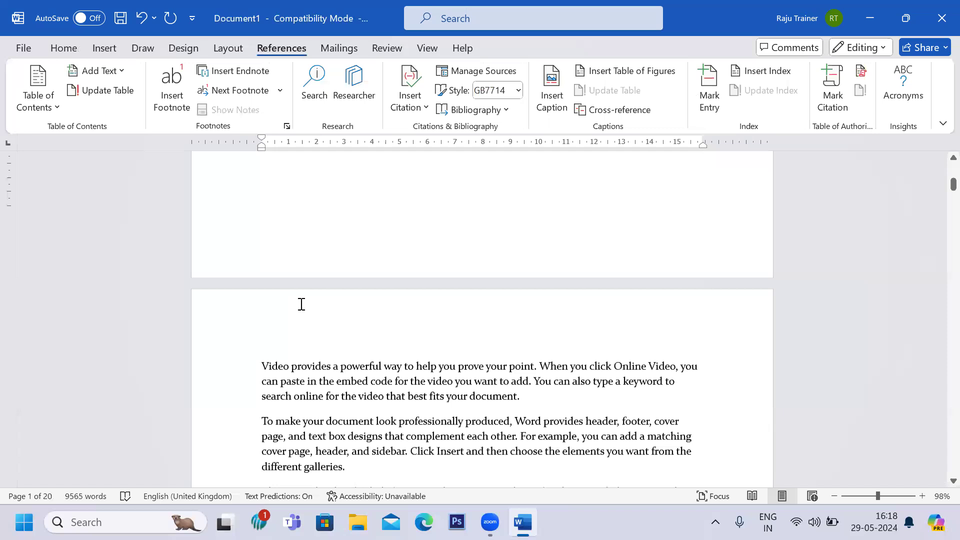
Add a heading Home on a new line after the paragraph ending 'plus sign.' below the WORD heading.
{"action": "scroll", "coordinate": [301, 304], "scroll_direction": "down", "scroll_amount": 10}
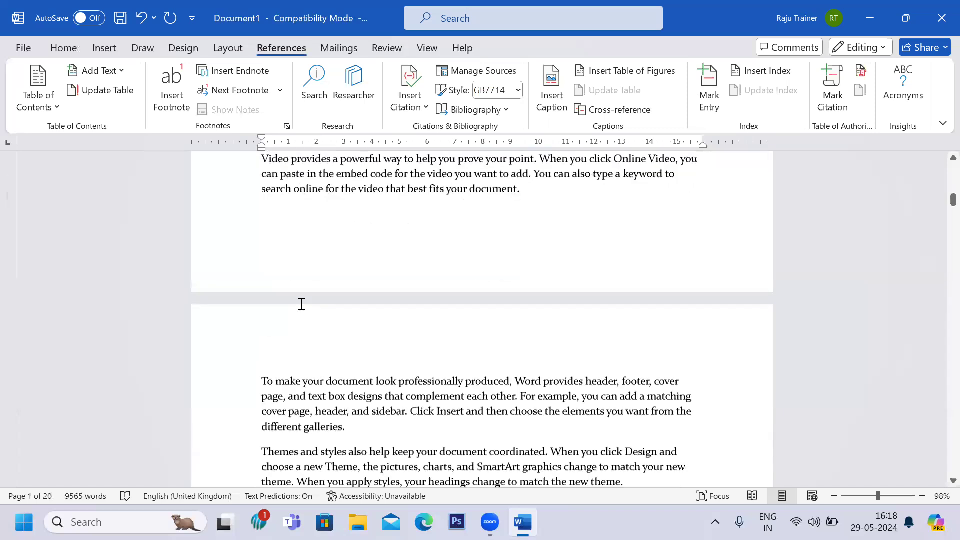
{"action": "scroll", "coordinate": [300, 304], "scroll_direction": "down", "scroll_amount": 3}
{"action": "scroll", "coordinate": [301, 304], "scroll_direction": "down", "scroll_amount": 1}
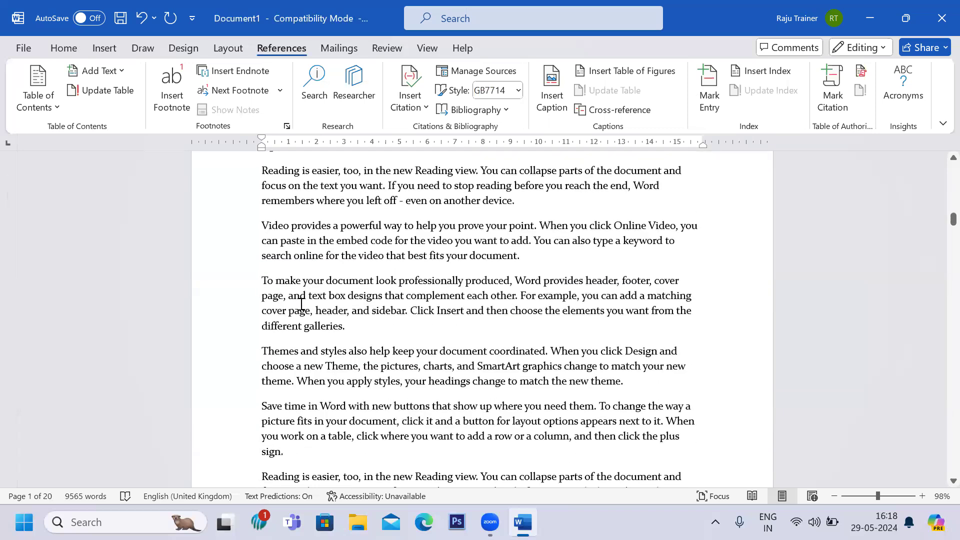
{"action": "scroll", "coordinate": [465, 199], "scroll_direction": "up", "scroll_amount": 3}
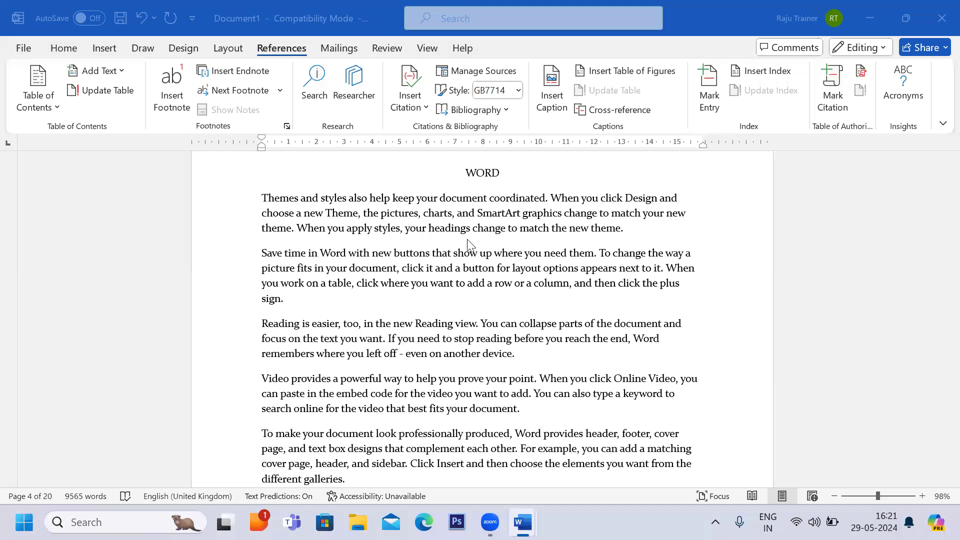
{"action": "scroll", "coordinate": [475, 179], "scroll_direction": "down", "scroll_amount": 1}
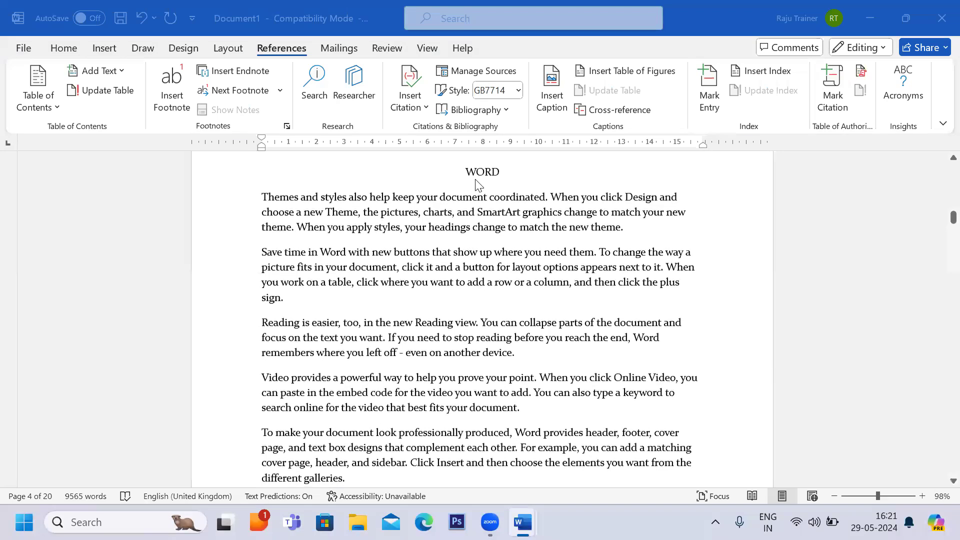
{"action": "scroll", "coordinate": [476, 181], "scroll_direction": "up", "scroll_amount": 1}
{"action": "left_click", "coordinate": [477, 184]}
{"action": "left_click", "coordinate": [467, 183]}
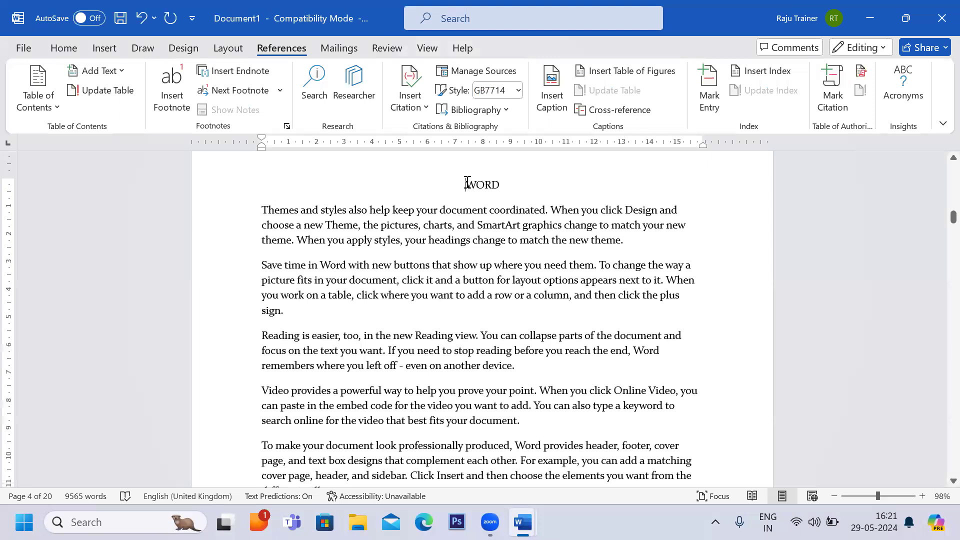
{"action": "left_click_drag", "start_coordinate": [467, 183], "coordinate": [542, 189]}
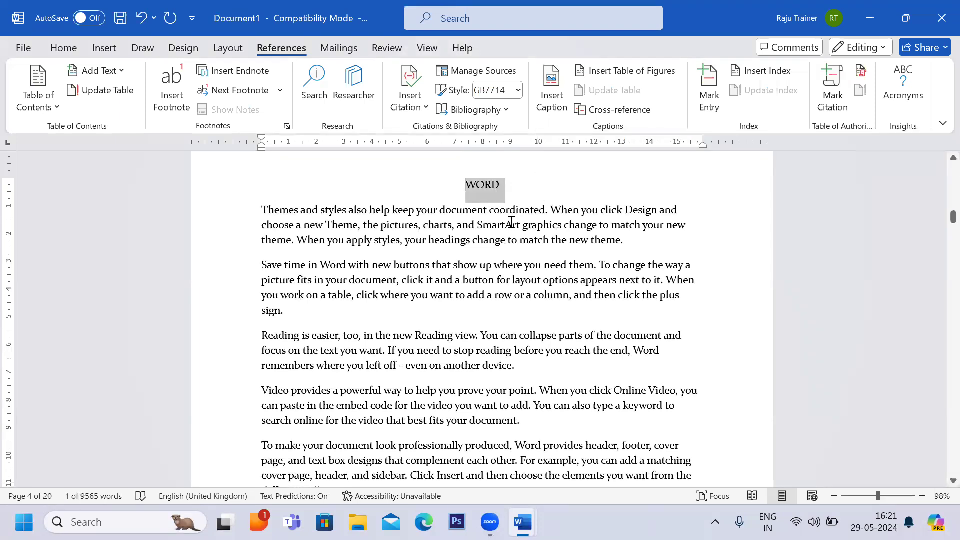
{"action": "left_click", "coordinate": [286, 317]}
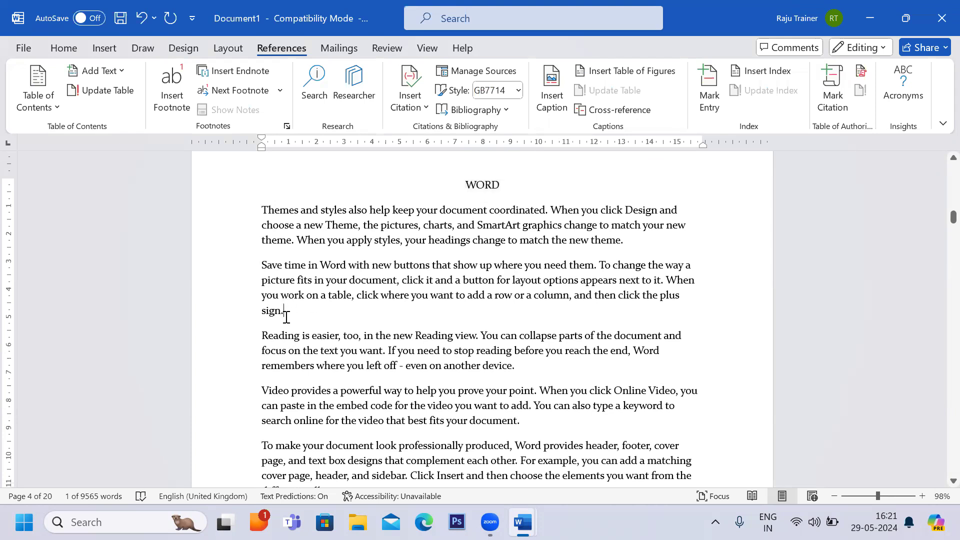
{"action": "key", "text": "Return"}
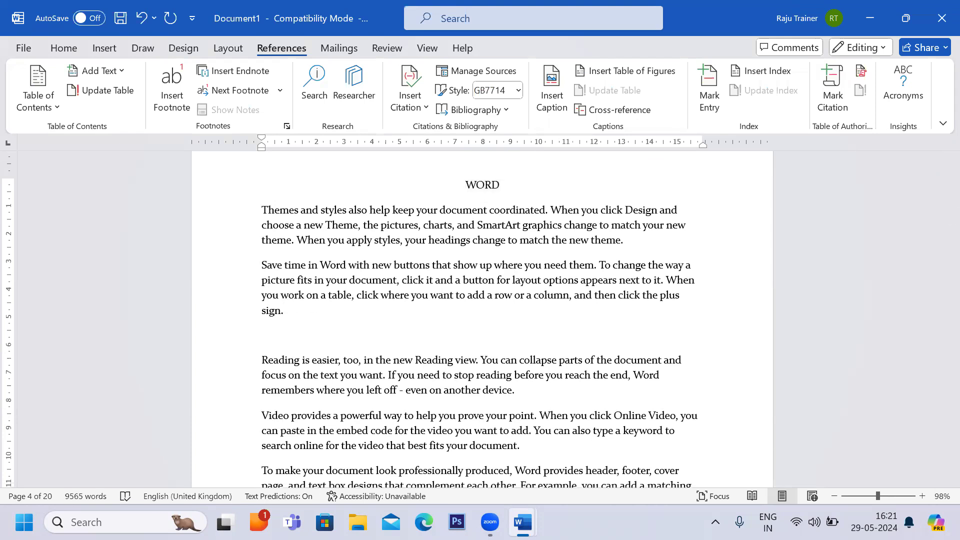
{"action": "type", "text": "Home"}
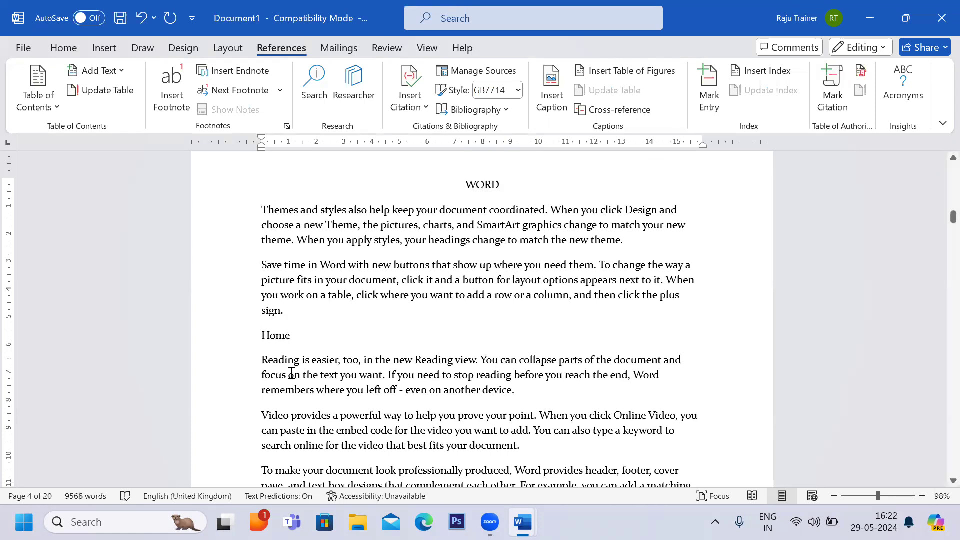
Insert a heading Insert on a new line above the 'To make your document look professionally produced' paragraph.
{"action": "scroll", "coordinate": [291, 374], "scroll_direction": "down", "scroll_amount": 2}
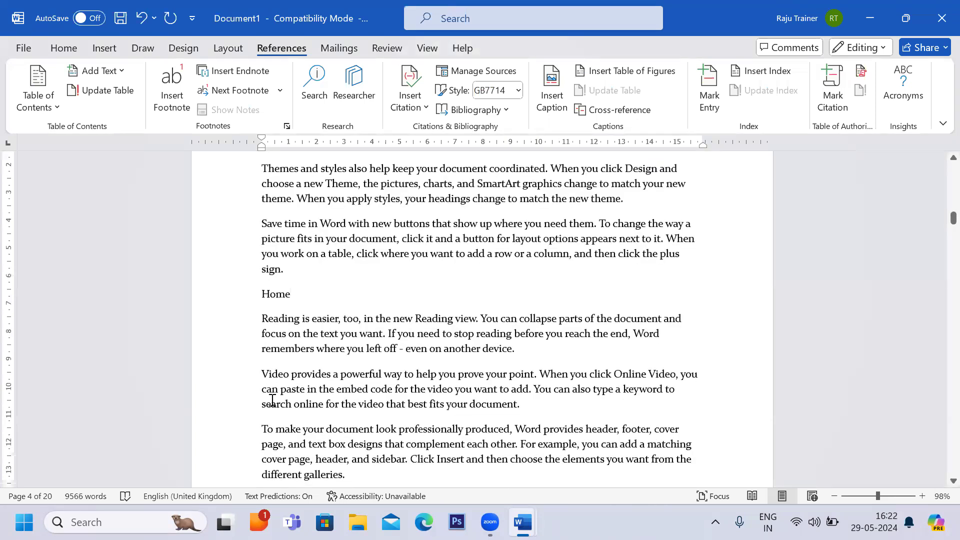
{"action": "scroll", "coordinate": [272, 400], "scroll_direction": "down", "scroll_amount": 3}
{"action": "left_click", "coordinate": [260, 368]}
{"action": "key", "text": "Return"}
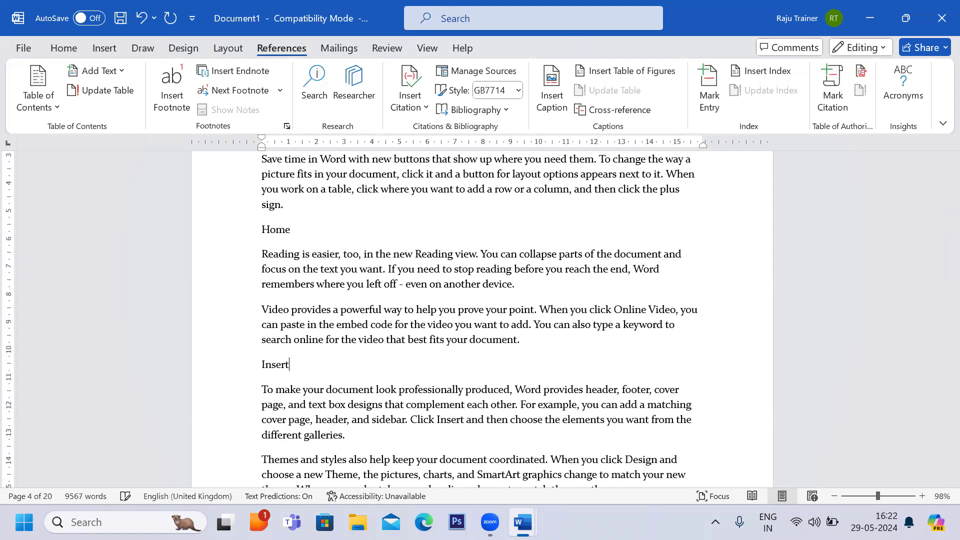
Add a heading Clipboard on a new line after the paragraph ending 'even on another device.'.
{"action": "left_click", "coordinate": [516, 285]}
{"action": "key", "text": "Return"}
{"action": "type", "text": "Clipboard"}
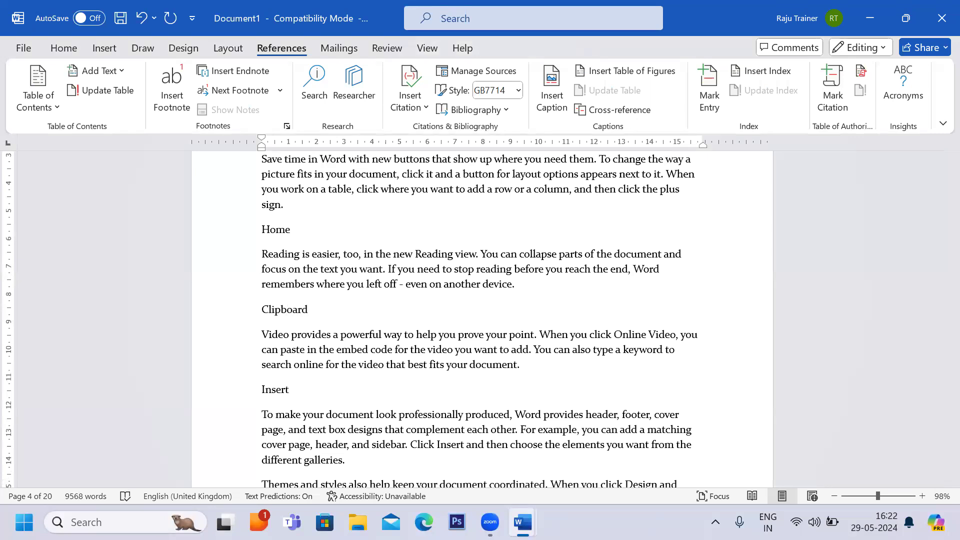
Add a heading Paste on a new line directly above the Insert heading.
{"action": "left_click", "coordinate": [261, 389]}
{"action": "key", "text": "Return"}
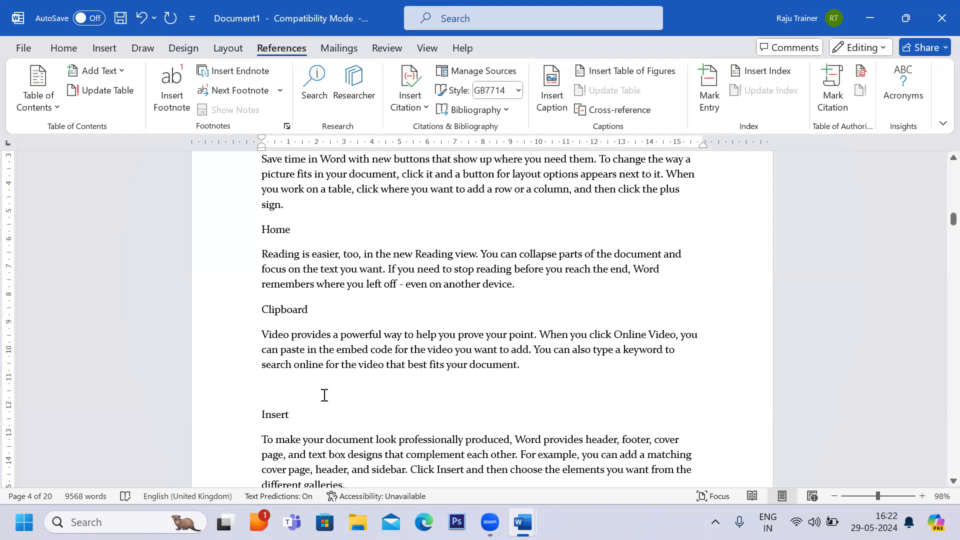
{"action": "left_click", "coordinate": [271, 391]}
{"action": "type", "text": "Pa"}
Scroll through the document to review the headings added under WORD.
{"action": "left_click_drag", "start_coordinate": [261, 231], "coordinate": [295, 232]}
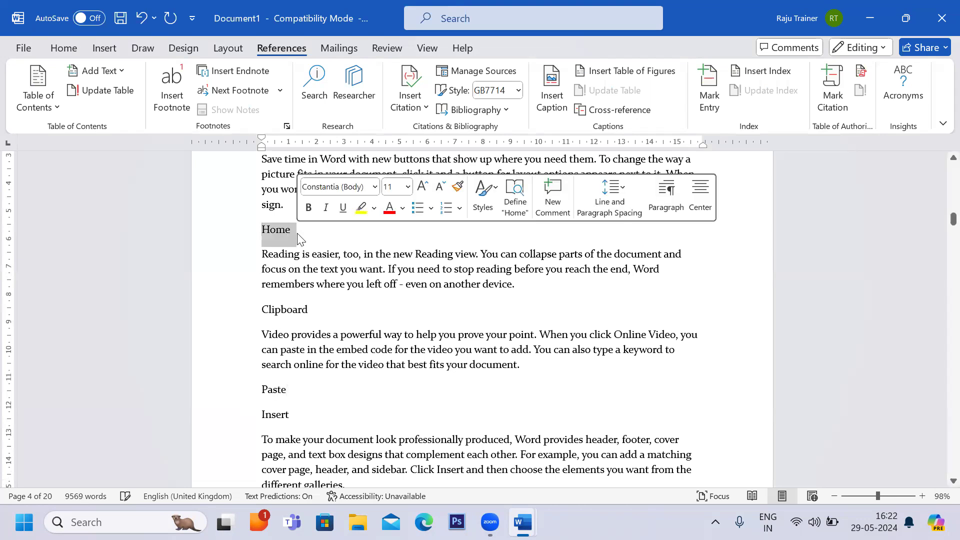
{"action": "scroll", "coordinate": [297, 232], "scroll_direction": "up", "scroll_amount": 12}
{"action": "scroll", "coordinate": [298, 233], "scroll_direction": "up", "scroll_amount": 15}
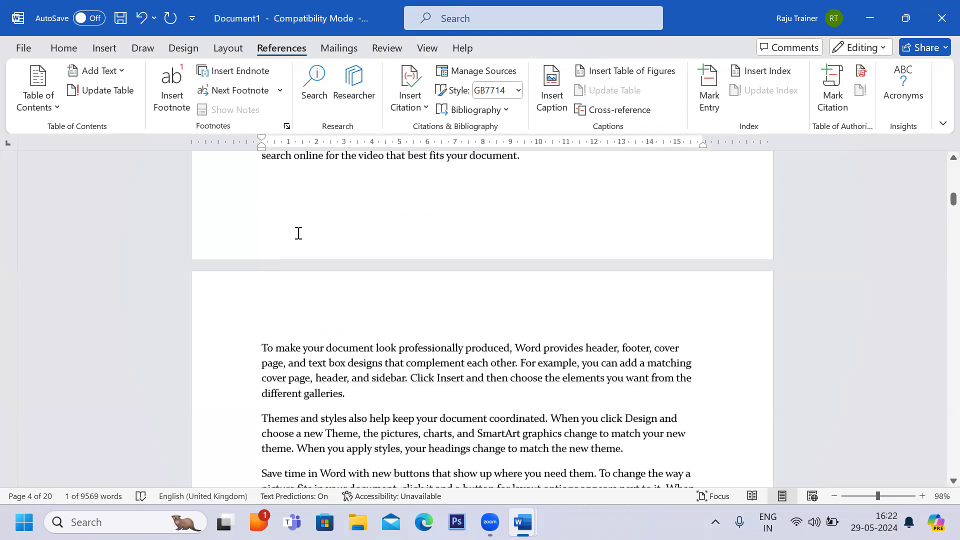
{"action": "scroll", "coordinate": [453, 243], "scroll_direction": "down", "scroll_amount": 10}
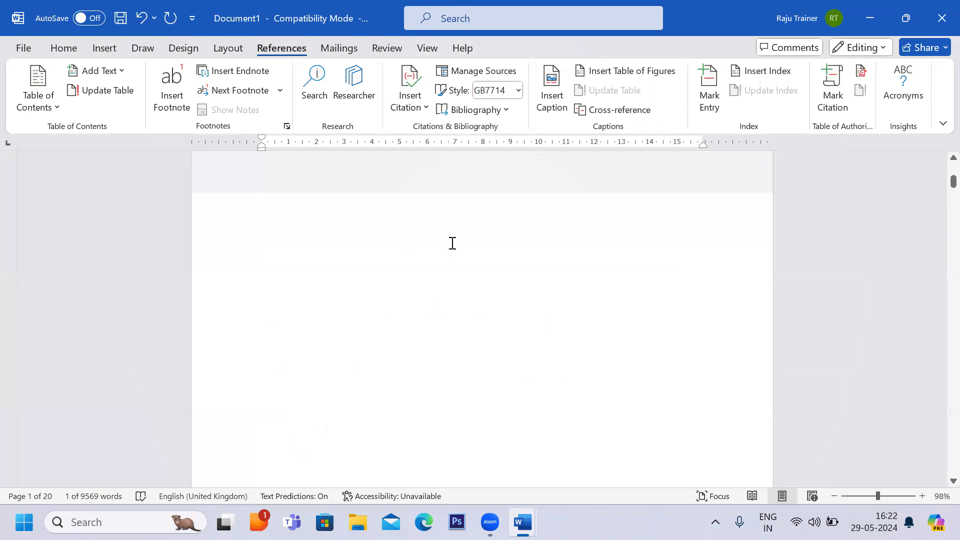
{"action": "scroll", "coordinate": [452, 242], "scroll_direction": "down", "scroll_amount": 12}
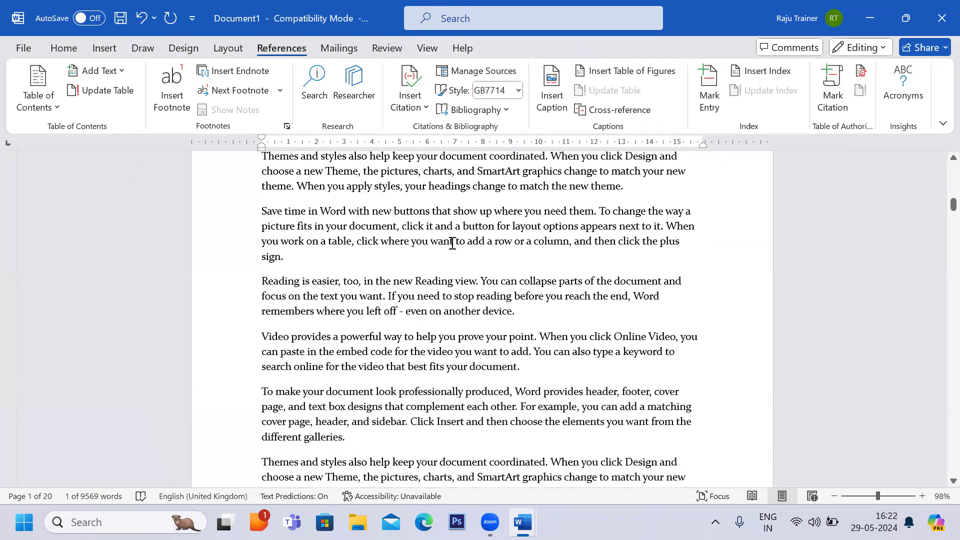
{"action": "scroll", "coordinate": [452, 243], "scroll_direction": "down", "scroll_amount": 2}
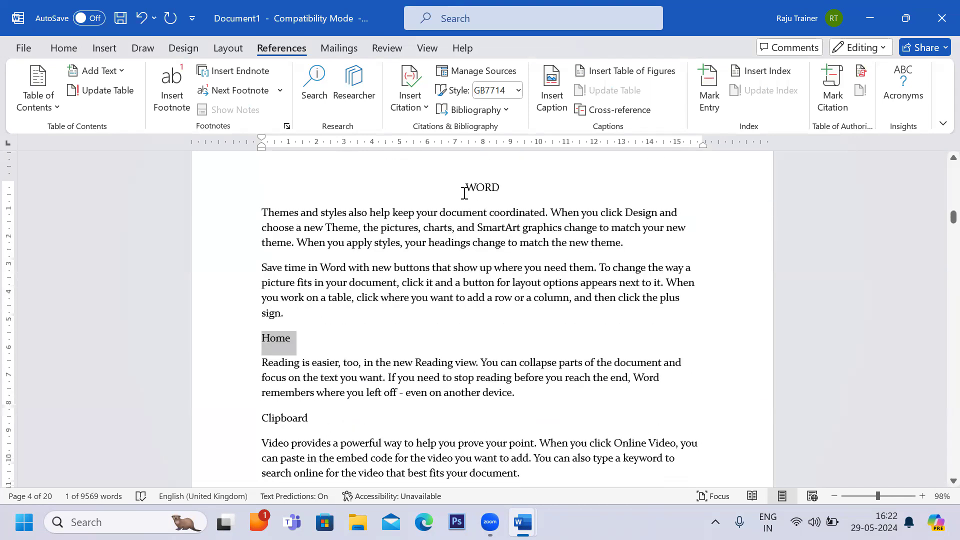
{"action": "scroll", "coordinate": [345, 310], "scroll_direction": "down", "scroll_amount": 1}
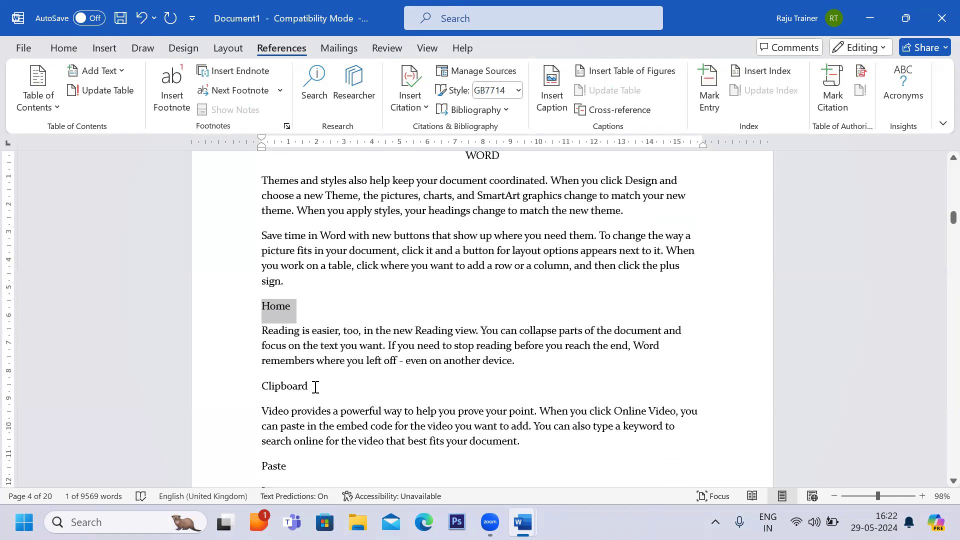
{"action": "scroll", "coordinate": [315, 388], "scroll_direction": "down", "scroll_amount": 2}
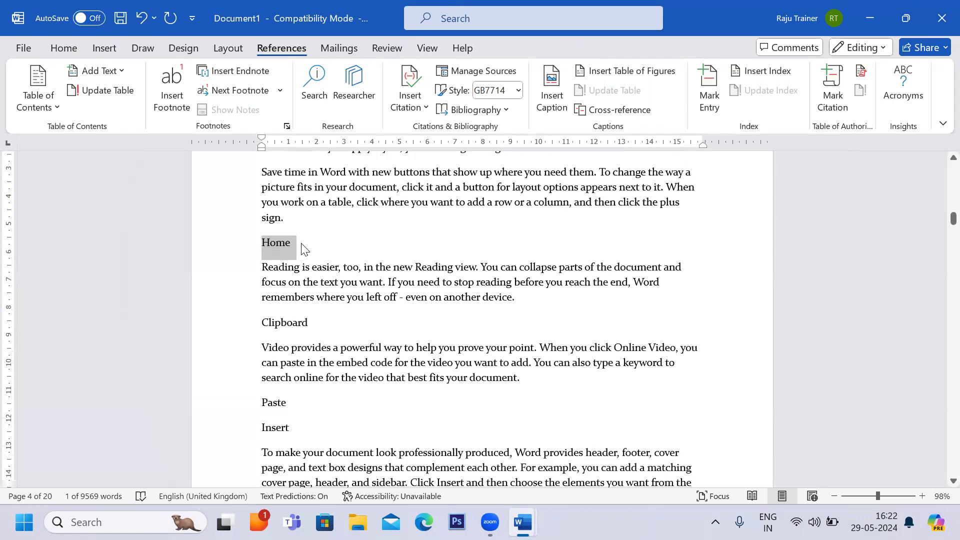
Delete the Insert heading line below the Paste heading.
{"action": "left_click", "coordinate": [302, 245]}
{"action": "left_click_drag", "start_coordinate": [298, 248], "coordinate": [265, 249]}
{"action": "left_click_drag", "start_coordinate": [290, 427], "coordinate": [259, 430]}
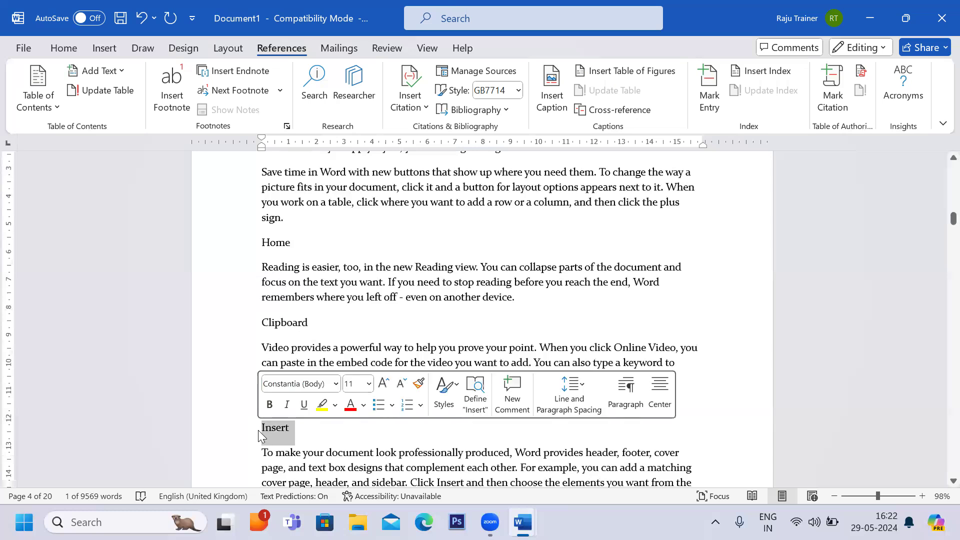
{"action": "left_click", "coordinate": [268, 324]}
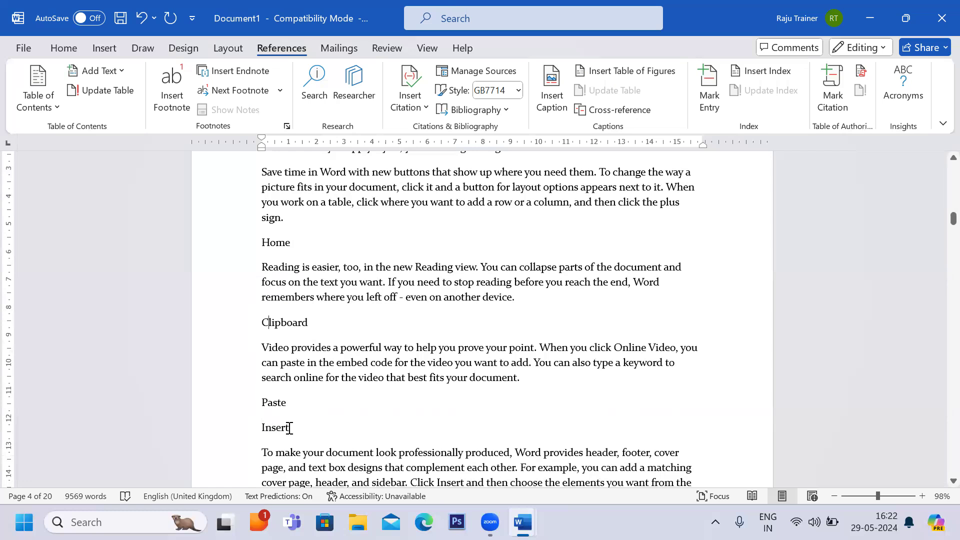
{"action": "left_click", "coordinate": [238, 433]}
{"action": "key", "text": "ctrl+c"}
{"action": "key", "text": "Delete"}
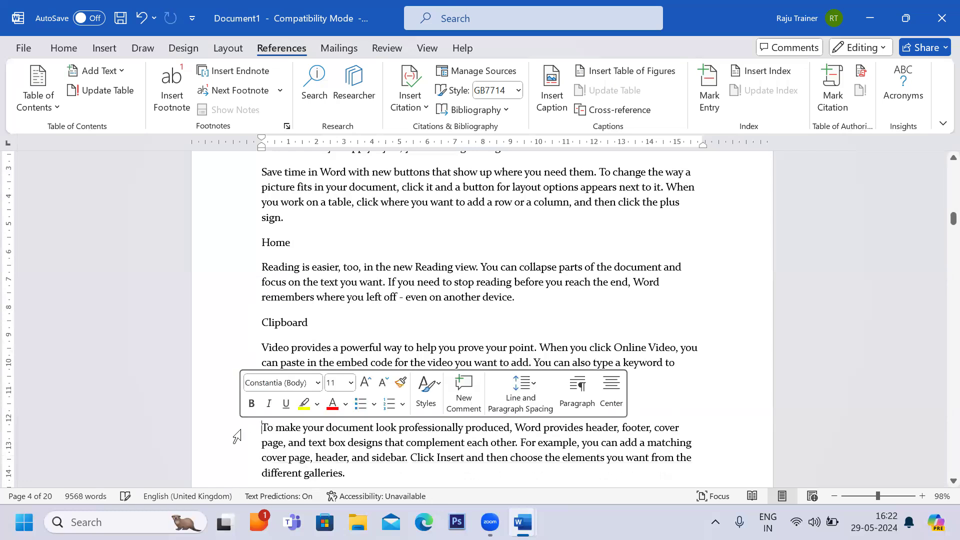
Paste the Insert heading on a new line above the 'Themes and styles' paragraph on page 5.
{"action": "scroll", "coordinate": [239, 437], "scroll_direction": "down", "scroll_amount": 5}
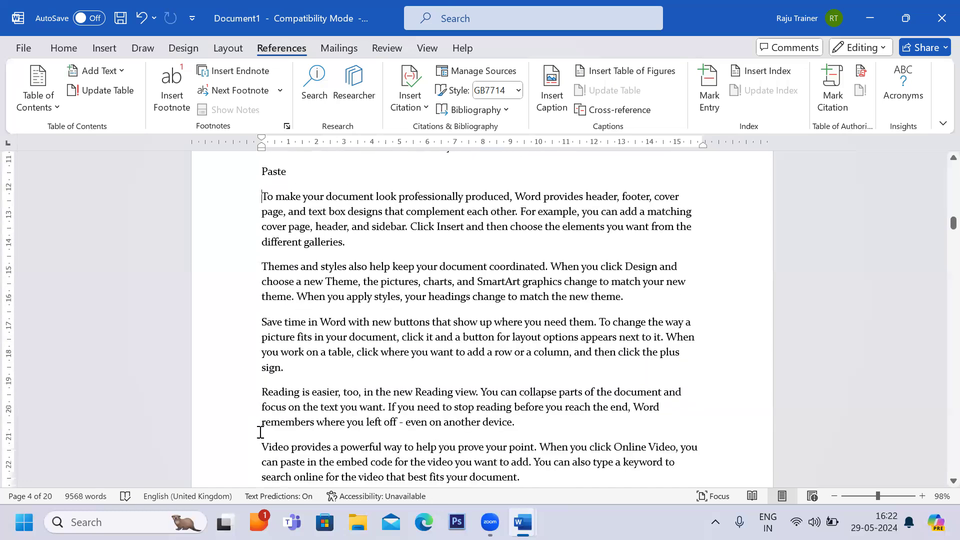
{"action": "scroll", "coordinate": [260, 444], "scroll_direction": "down", "scroll_amount": 7}
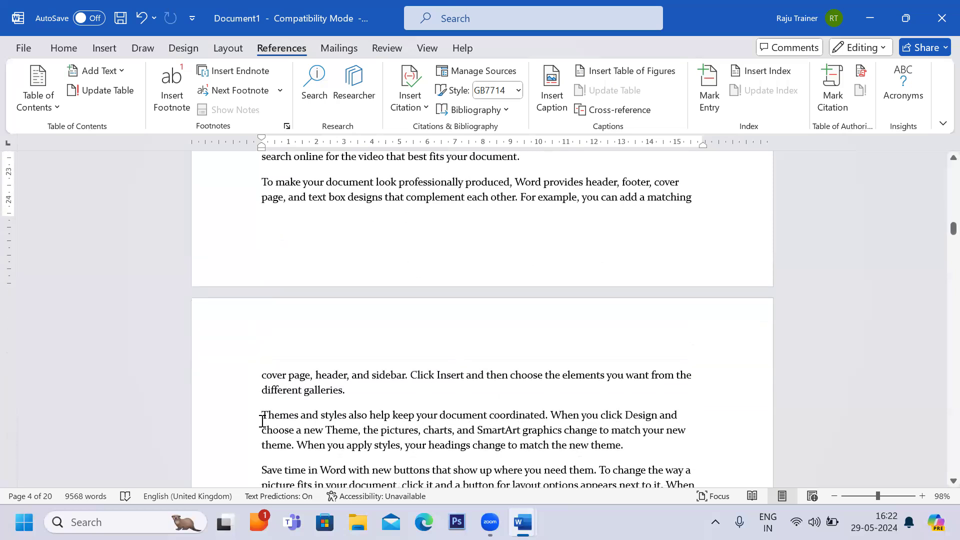
{"action": "left_click", "coordinate": [260, 421]}
{"action": "key", "text": "Return"}
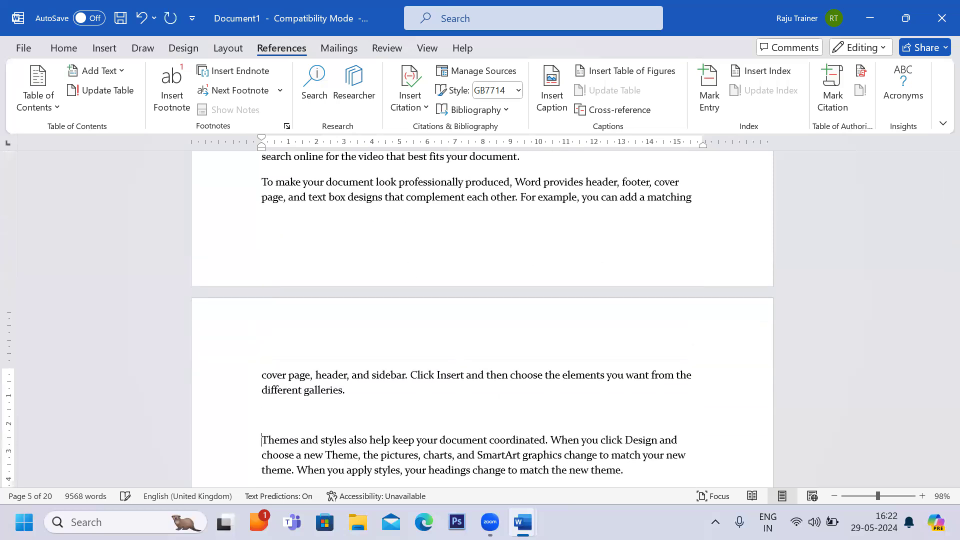
{"action": "key", "text": "ctrl+v"}
Apply the Heading style to the WORD heading.
{"action": "scroll", "coordinate": [262, 421], "scroll_direction": "up", "scroll_amount": 9}
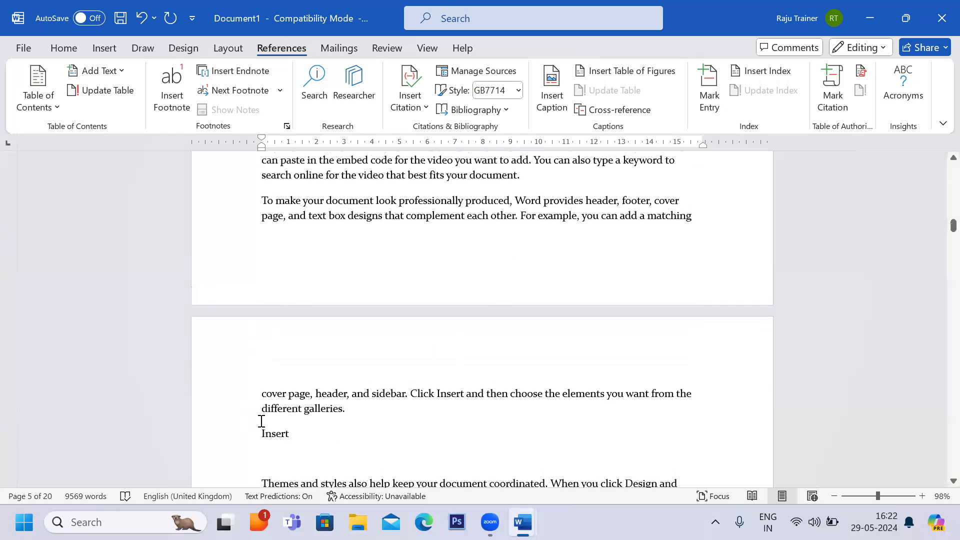
{"action": "scroll", "coordinate": [260, 422], "scroll_direction": "up", "scroll_amount": 8}
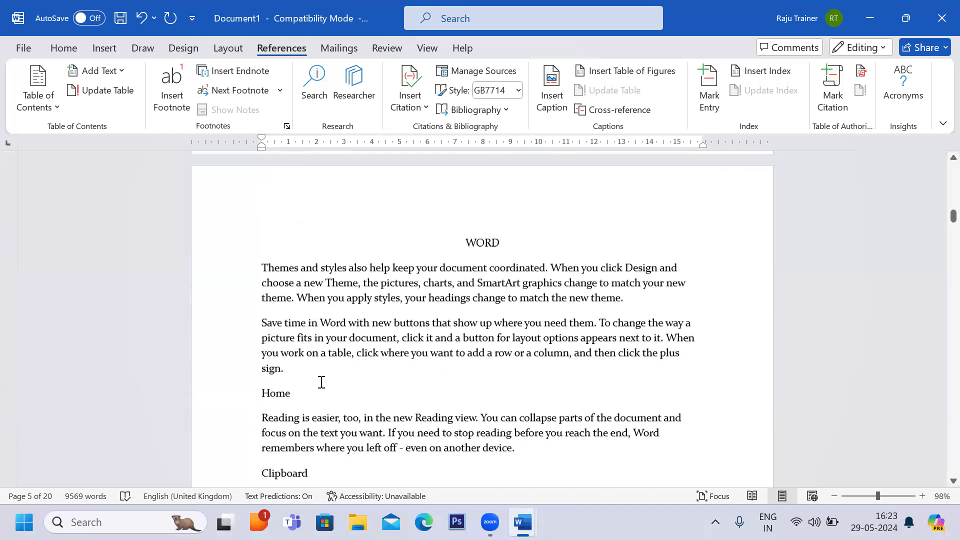
{"action": "left_click_drag", "start_coordinate": [469, 246], "coordinate": [505, 249]}
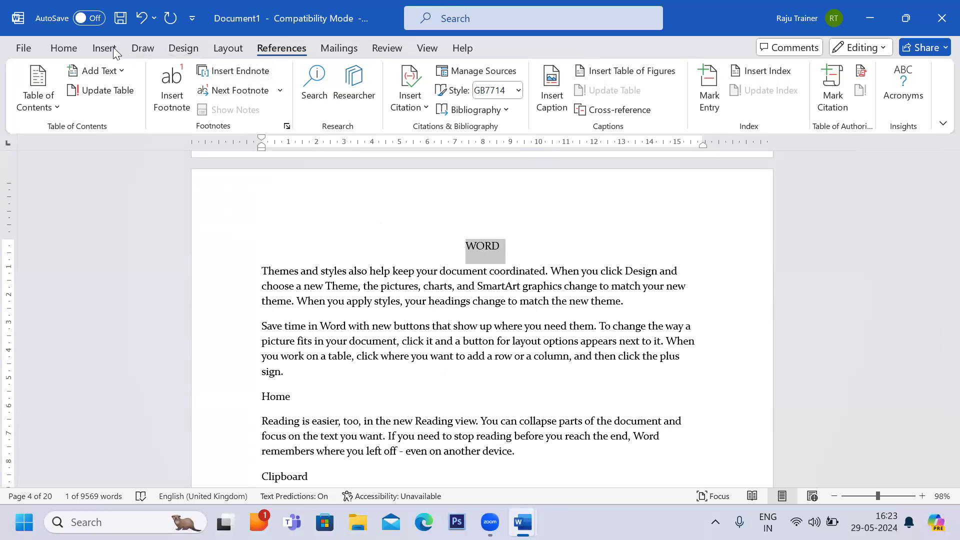
{"action": "left_click", "coordinate": [77, 47]}
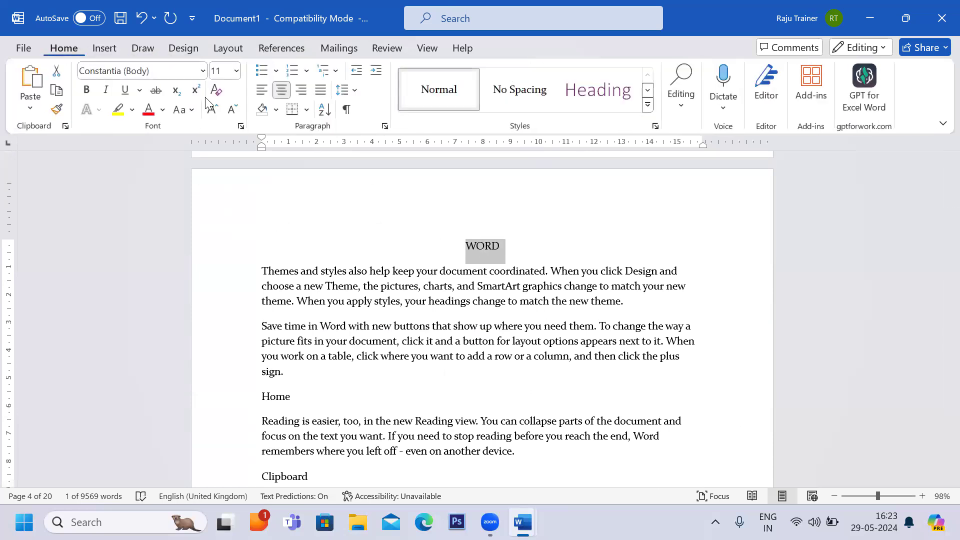
{"action": "left_click", "coordinate": [582, 95]}
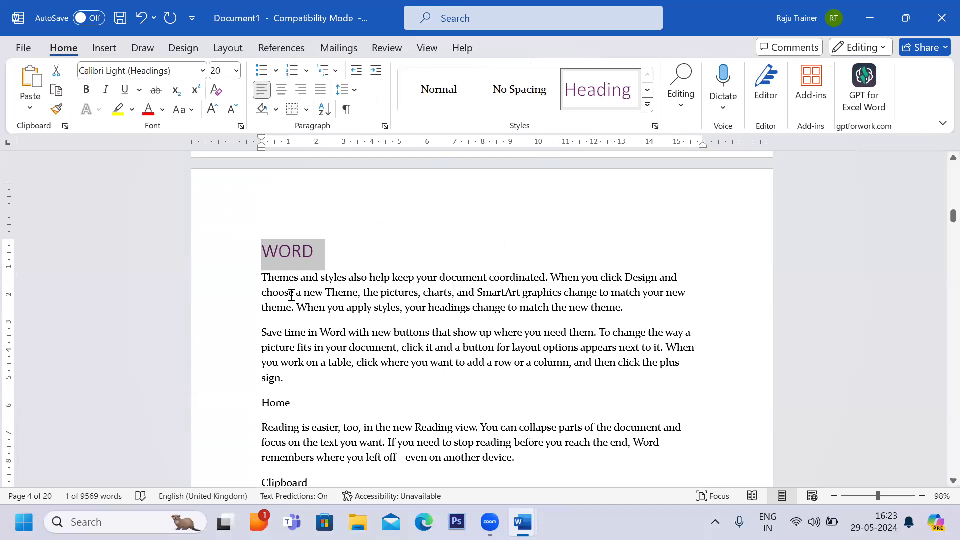
Apply the Heading 2 style to the Home and Insert headings and make them bold.
{"action": "scroll", "coordinate": [292, 295], "scroll_direction": "down", "scroll_amount": 3}
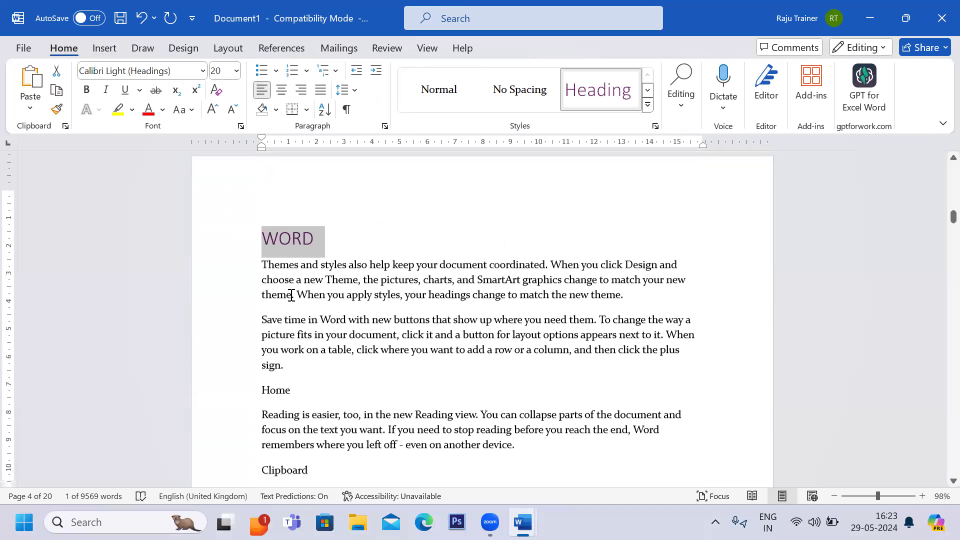
{"action": "triple_click", "coordinate": [286, 337]}
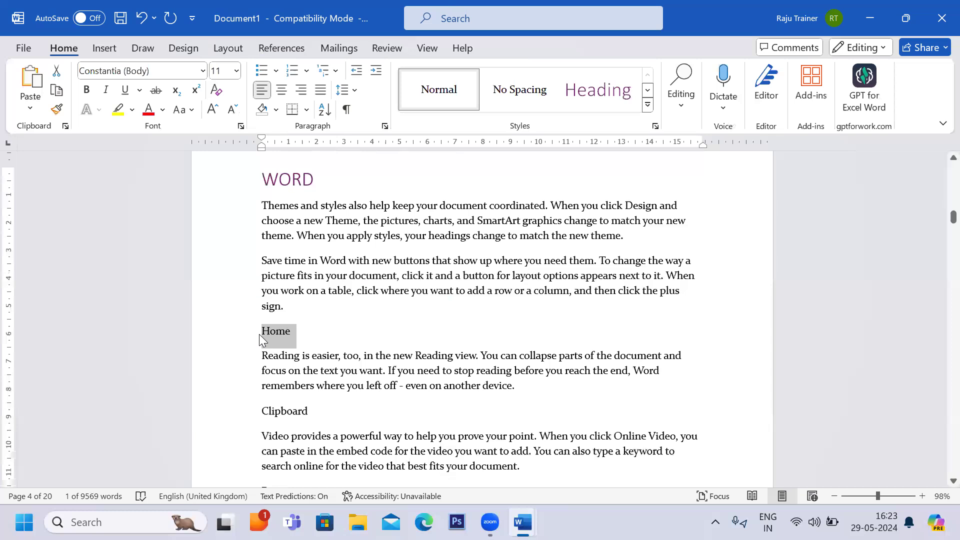
{"action": "scroll", "coordinate": [259, 334], "scroll_direction": "down", "scroll_amount": 3}
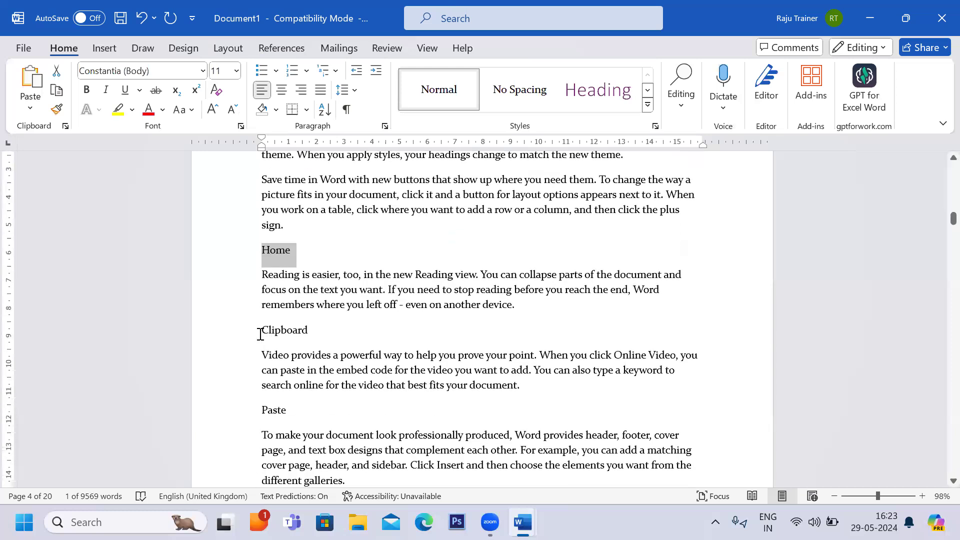
{"action": "scroll", "coordinate": [260, 334], "scroll_direction": "down", "scroll_amount": 2}
{"action": "scroll", "coordinate": [260, 334], "scroll_direction": "down", "scroll_amount": 2}
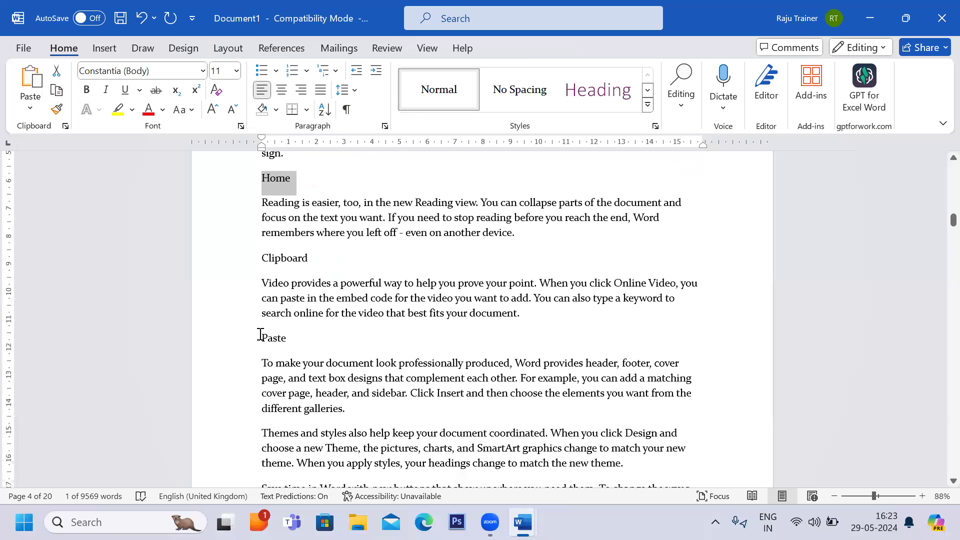
{"action": "scroll", "coordinate": [259, 336], "scroll_direction": "down", "scroll_amount": 2}
{"action": "scroll", "coordinate": [257, 342], "scroll_direction": "down", "scroll_amount": 9}
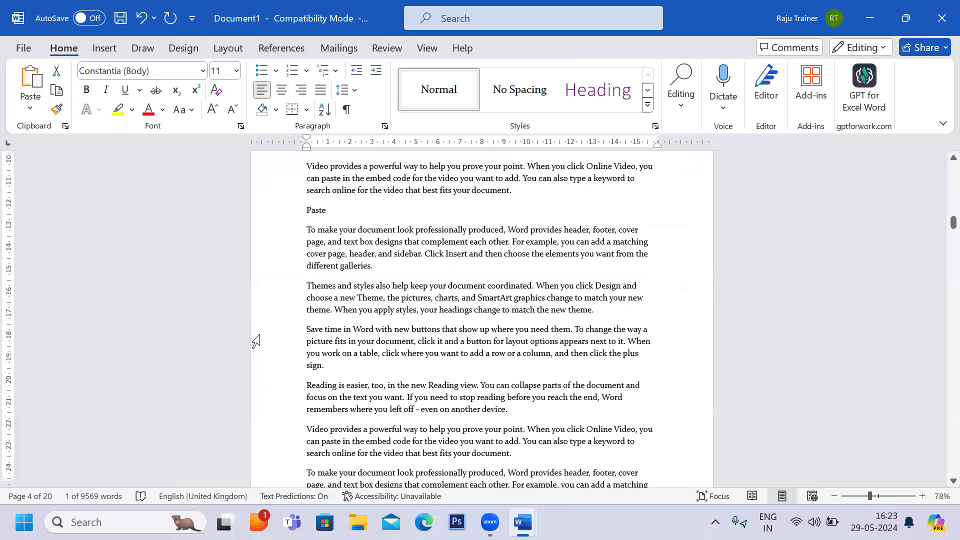
{"action": "scroll", "coordinate": [256, 342], "scroll_direction": "down", "scroll_amount": 6}
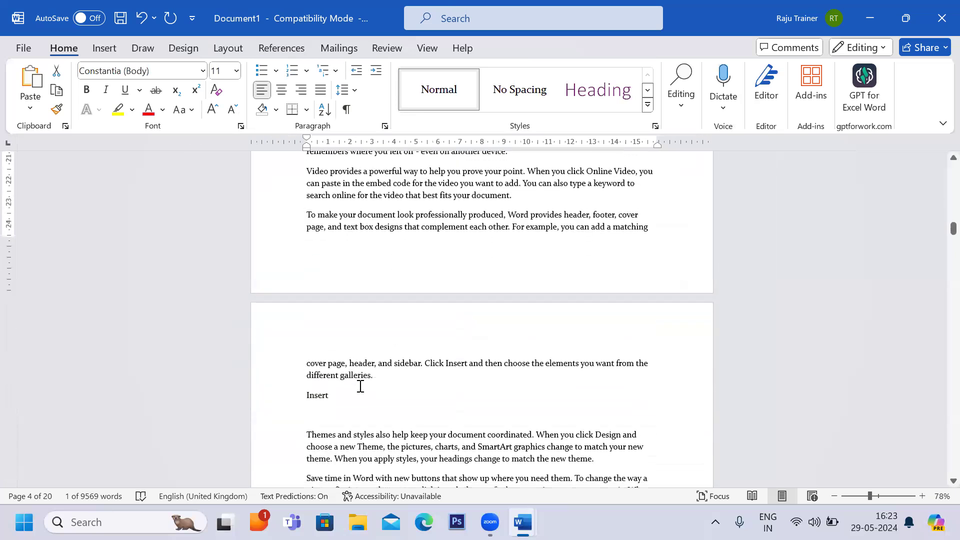
{"action": "left_click_drag", "start_coordinate": [335, 399], "coordinate": [304, 397]}
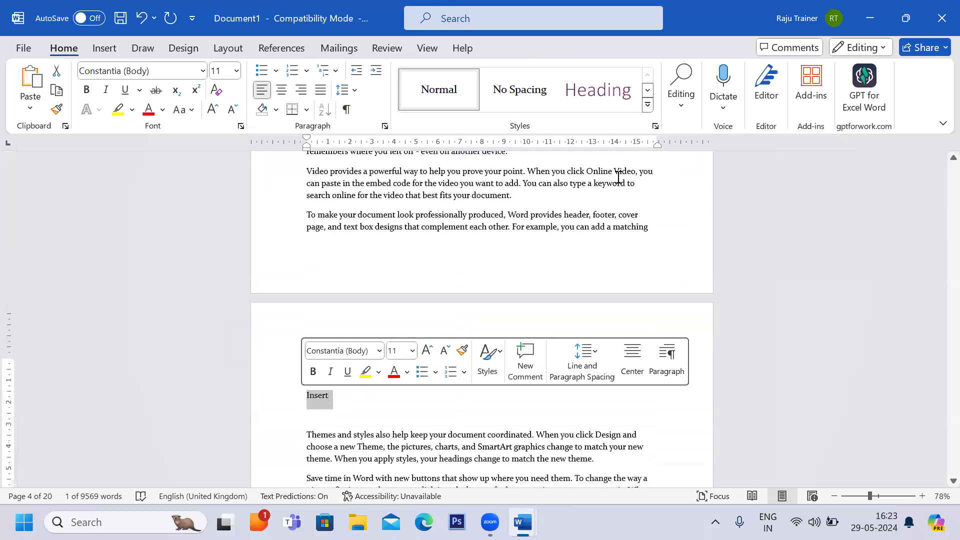
{"action": "left_click", "coordinate": [648, 90]}
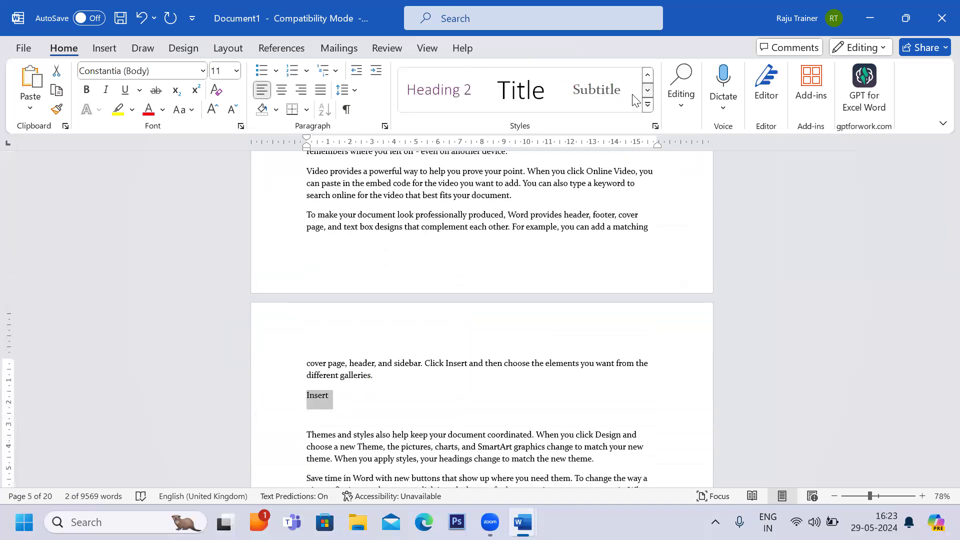
{"action": "left_click", "coordinate": [433, 96]}
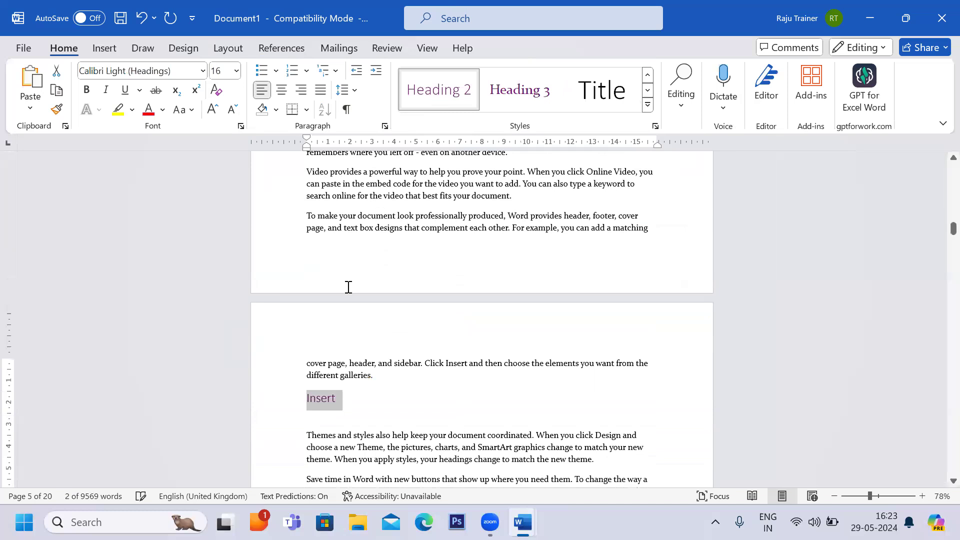
{"action": "scroll", "coordinate": [349, 288], "scroll_direction": "up", "scroll_amount": 9}
{"action": "key", "text": "ctrl+b"}
Delete the empty line below the Insert heading.
{"action": "scroll", "coordinate": [348, 288], "scroll_direction": "down", "scroll_amount": 5}
{"action": "scroll", "coordinate": [348, 288], "scroll_direction": "up", "scroll_amount": 11}
{"action": "scroll", "coordinate": [349, 287], "scroll_direction": "up", "scroll_amount": 9}
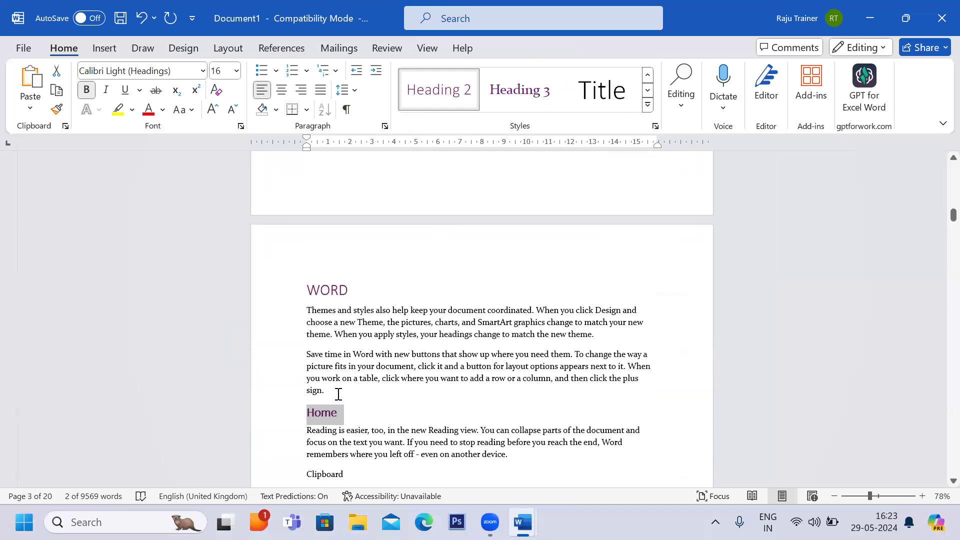
{"action": "scroll", "coordinate": [338, 395], "scroll_direction": "down", "scroll_amount": 18}
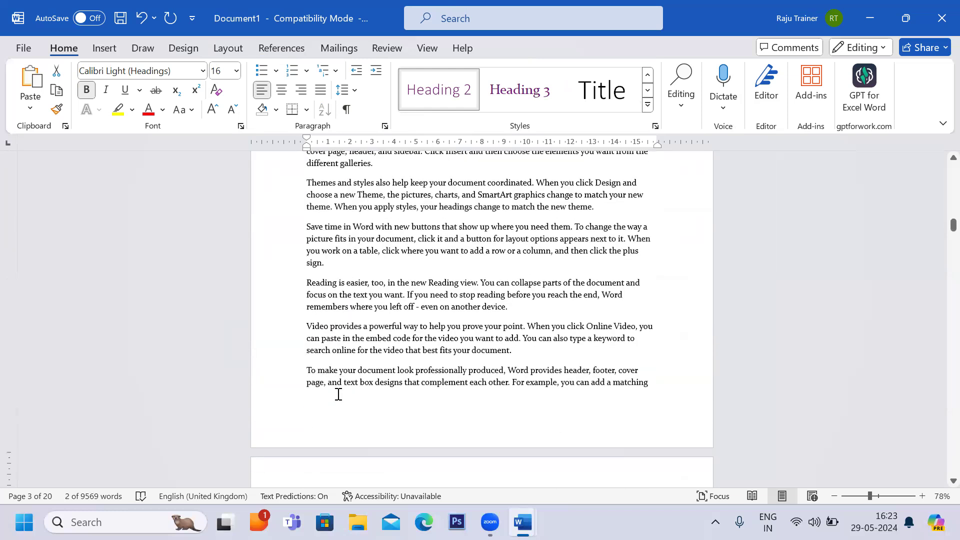
{"action": "scroll", "coordinate": [338, 395], "scroll_direction": "down", "scroll_amount": 5}
{"action": "left_click", "coordinate": [313, 450]}
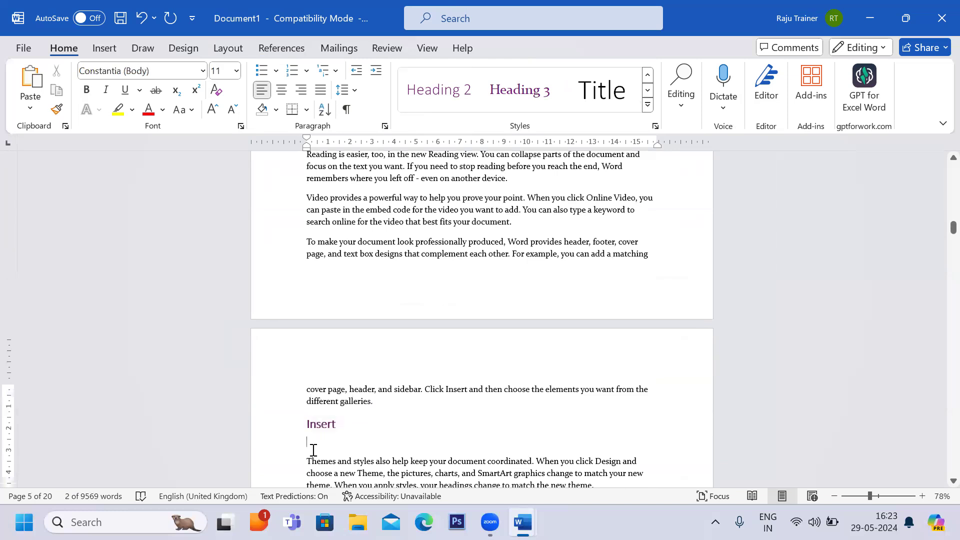
{"action": "key", "text": "Delete"}
Apply the Heading 3 style to the Clipboard and Paste headings and indent them.
{"action": "scroll", "coordinate": [313, 450], "scroll_direction": "up", "scroll_amount": 3}
{"action": "scroll", "coordinate": [313, 450], "scroll_direction": "up", "scroll_amount": 7}
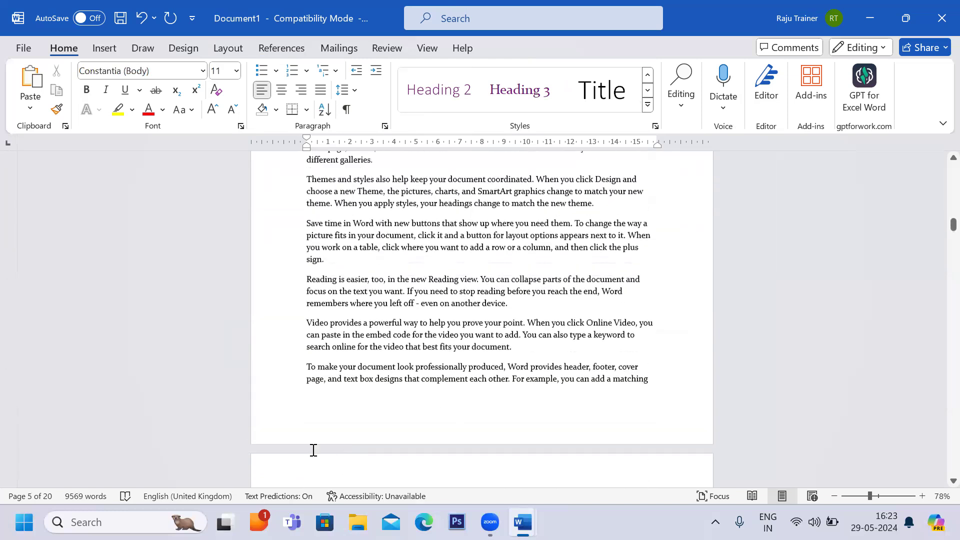
{"action": "scroll", "coordinate": [325, 259], "scroll_direction": "up", "scroll_amount": 2}
{"action": "scroll", "coordinate": [323, 255], "scroll_direction": "up", "scroll_amount": 2}
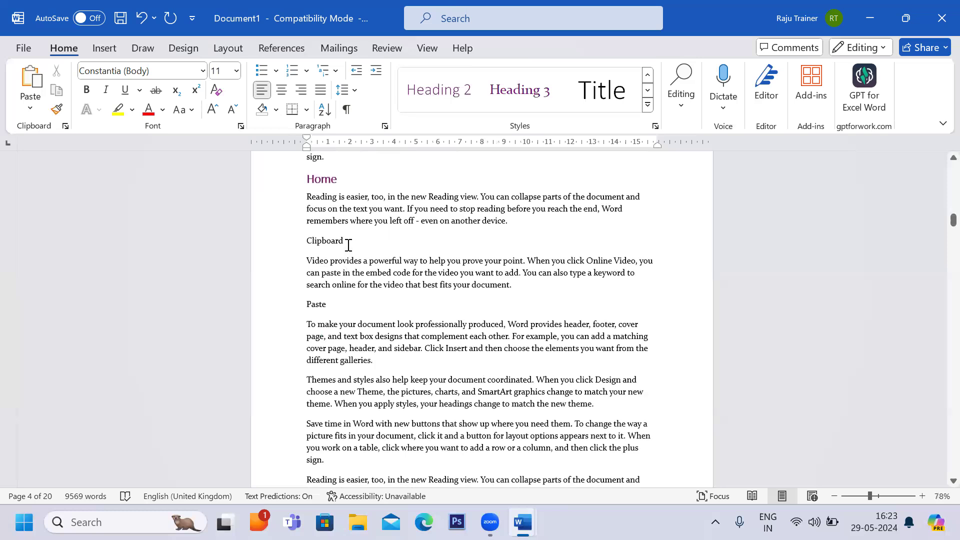
{"action": "triple_click", "coordinate": [329, 244]}
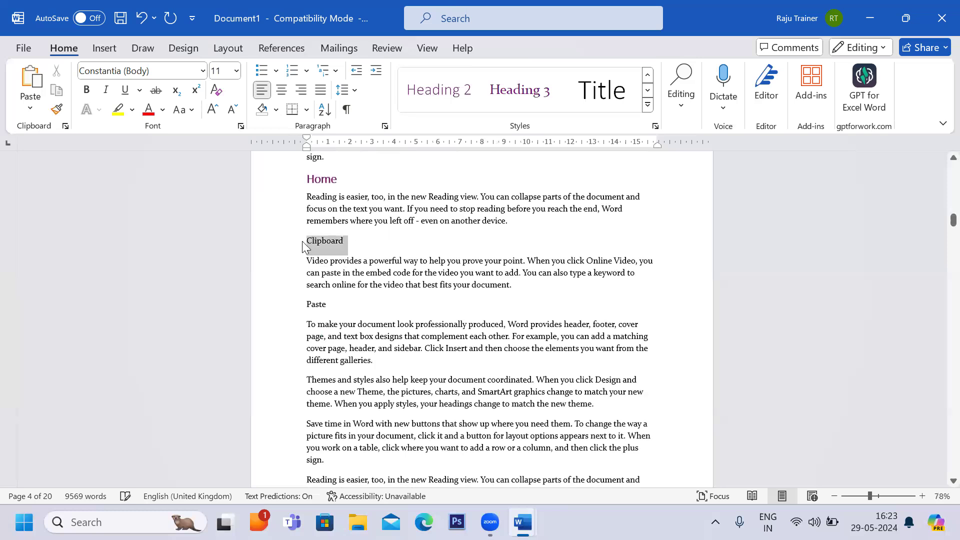
{"action": "left_click", "coordinate": [317, 308], "text": "ctrl"}
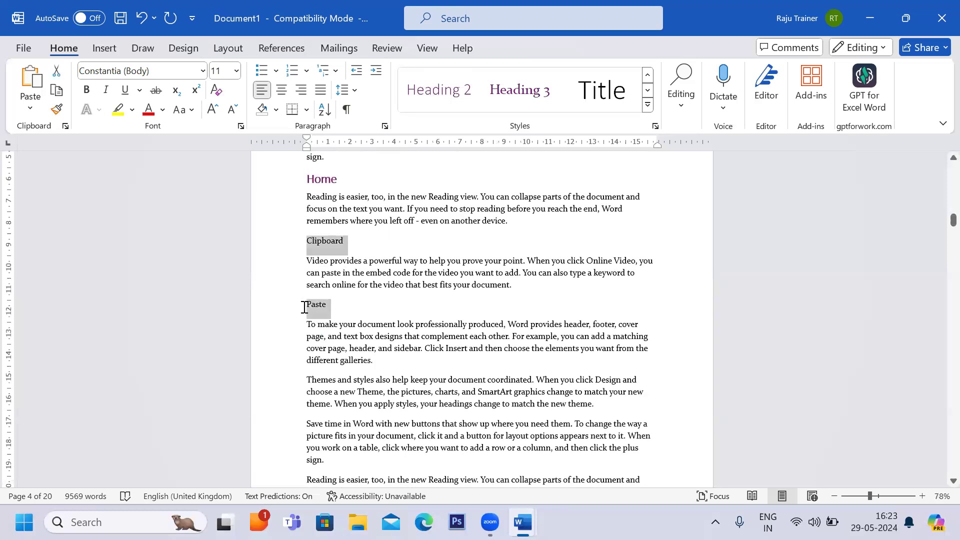
{"action": "left_click", "coordinate": [513, 96]}
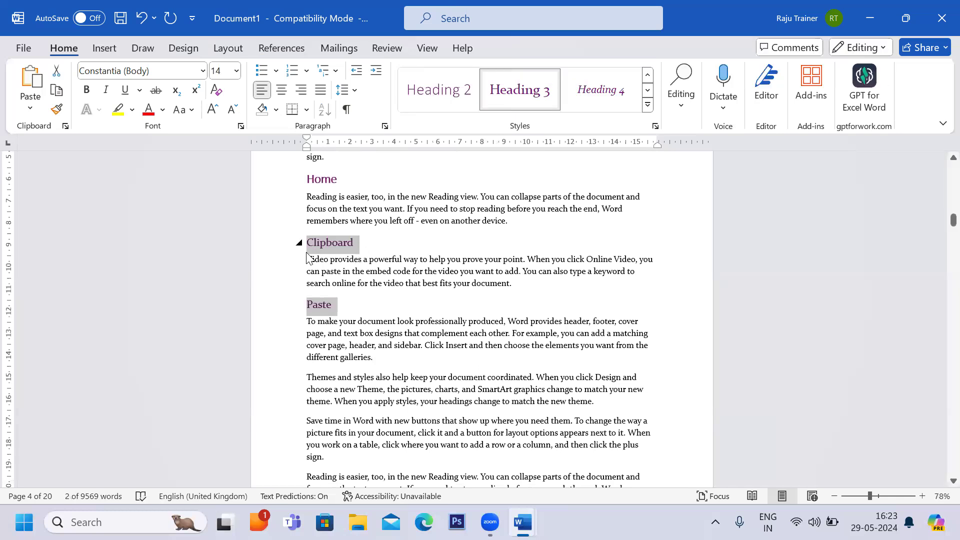
{"action": "key", "text": "ctrl+m"}
{"action": "left_click", "coordinate": [352, 277]}
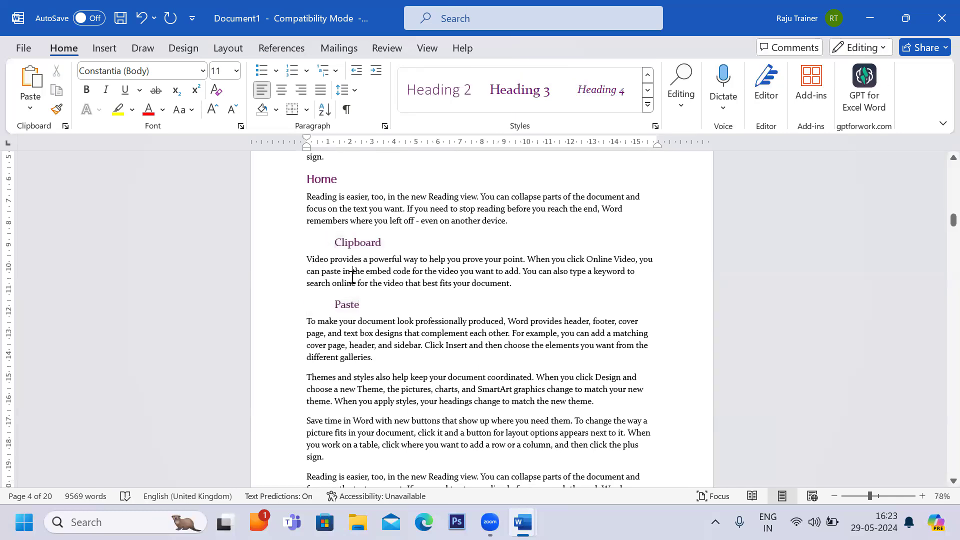
Scroll through the WORD, Home and Insert sections to review the applied heading styles.
{"action": "scroll", "coordinate": [353, 278], "scroll_direction": "up", "scroll_amount": 7}
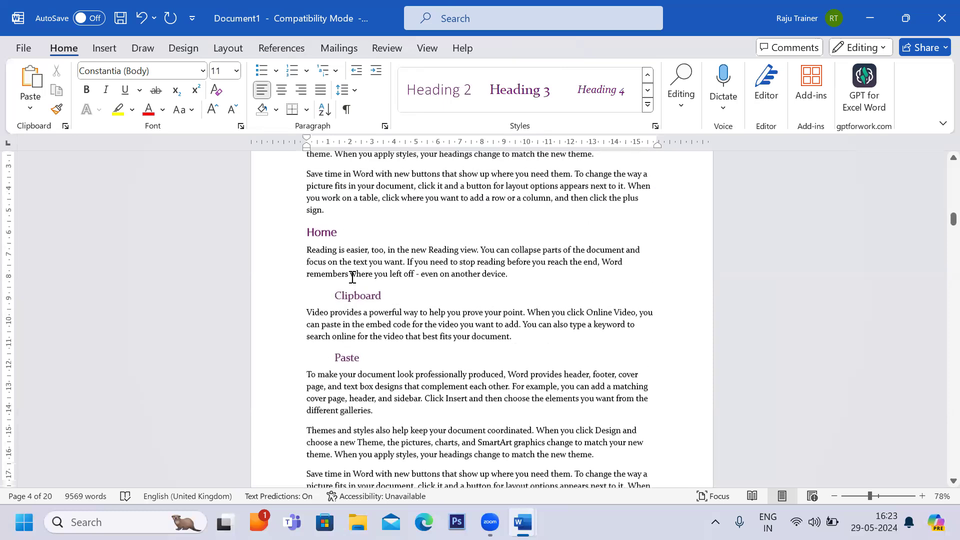
{"action": "scroll", "coordinate": [332, 232], "scroll_direction": "up", "scroll_amount": 1}
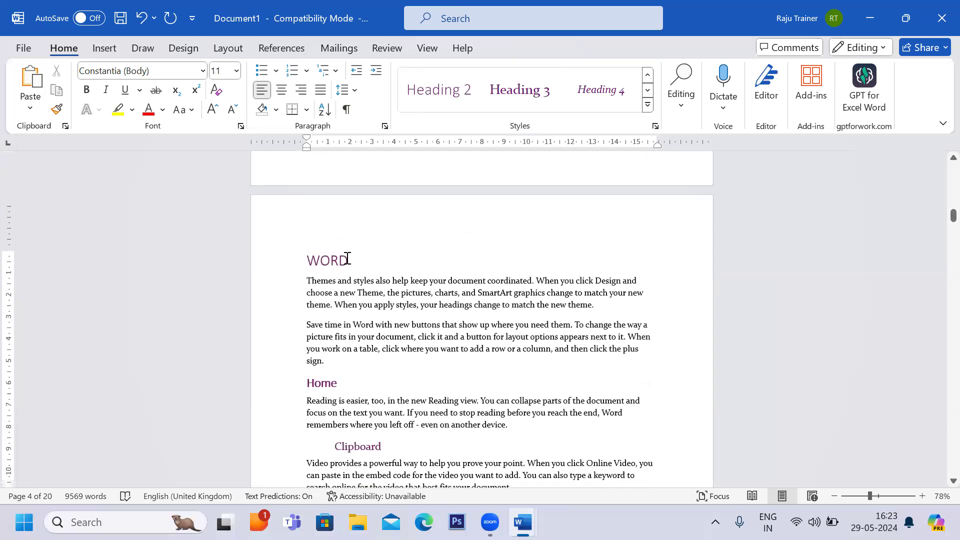
{"action": "left_click", "coordinate": [295, 264]}
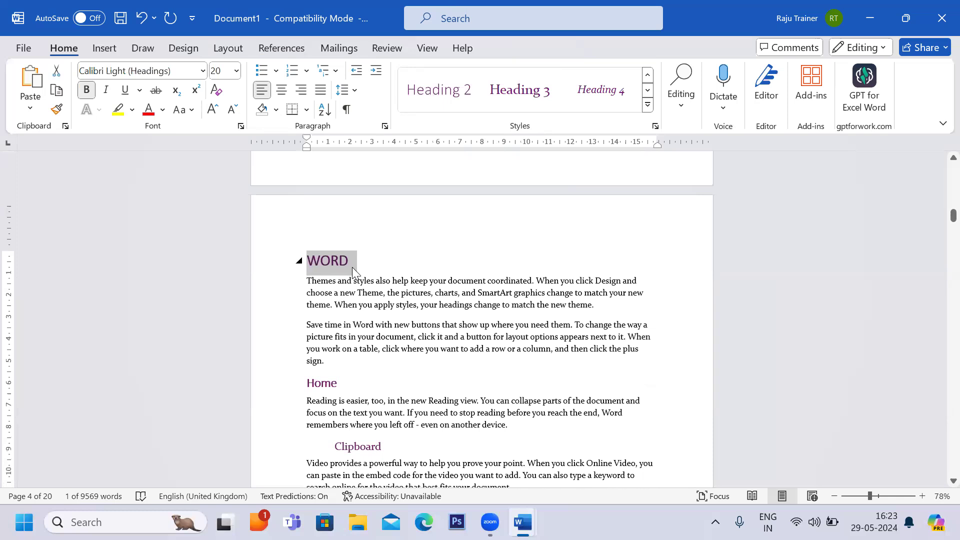
{"action": "scroll", "coordinate": [354, 270], "scroll_direction": "down", "scroll_amount": 3}
{"action": "left_click", "coordinate": [288, 341]}
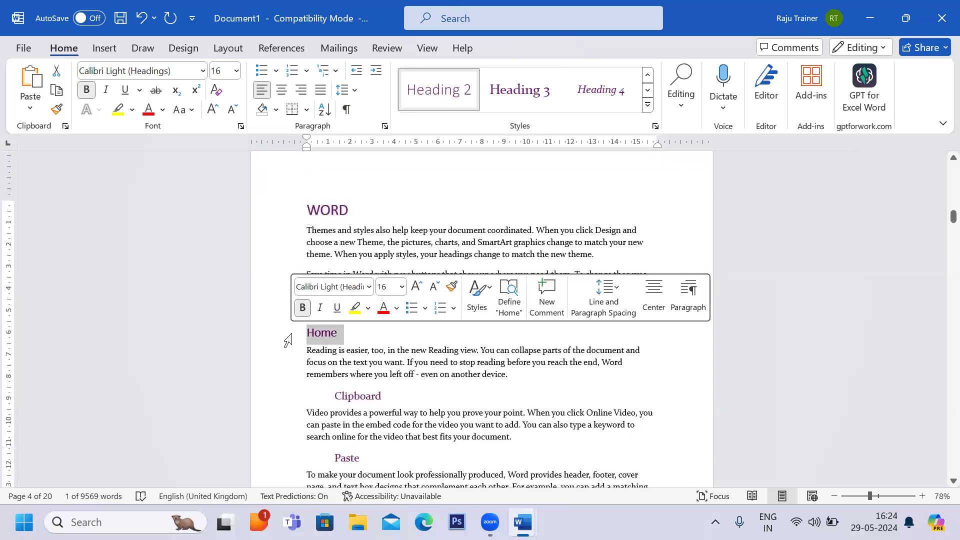
{"action": "scroll", "coordinate": [289, 341], "scroll_direction": "down", "scroll_amount": 4}
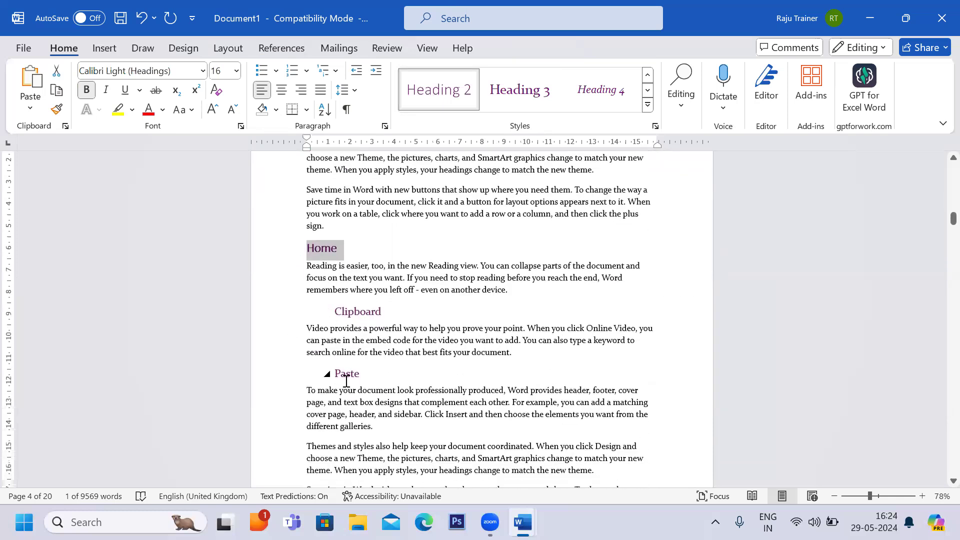
{"action": "scroll", "coordinate": [347, 383], "scroll_direction": "down", "scroll_amount": 15}
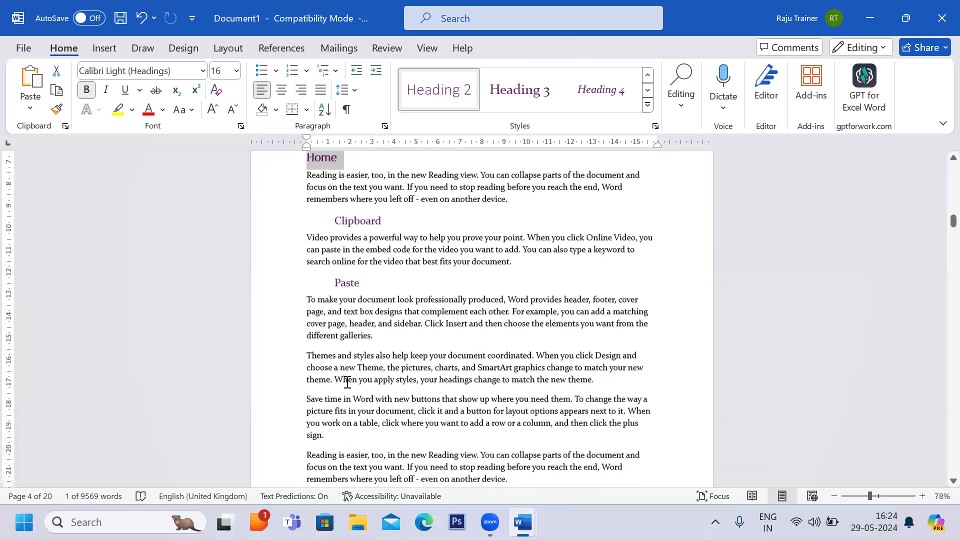
{"action": "scroll", "coordinate": [347, 383], "scroll_direction": "down", "scroll_amount": 5}
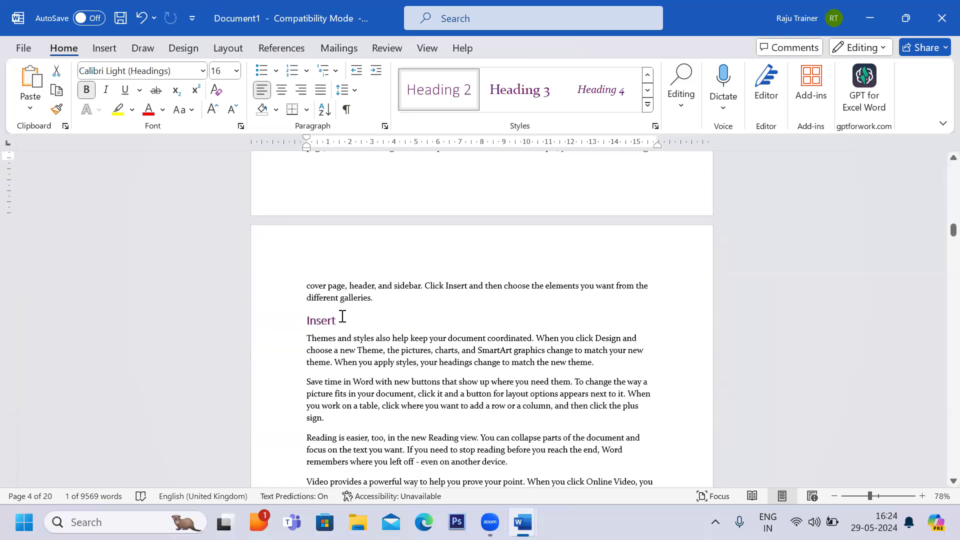
{"action": "scroll", "coordinate": [343, 317], "scroll_direction": "down", "scroll_amount": 2}
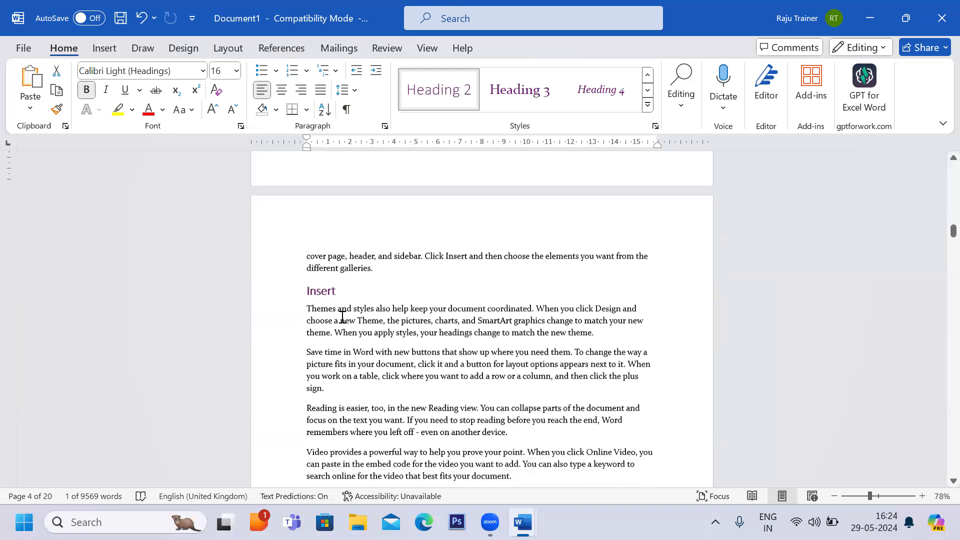
Add the subheadings Pic and Shapes on new lines between paragraphs in the Insert section.
{"action": "left_click", "coordinate": [306, 332]}
{"action": "key", "text": "Return"}
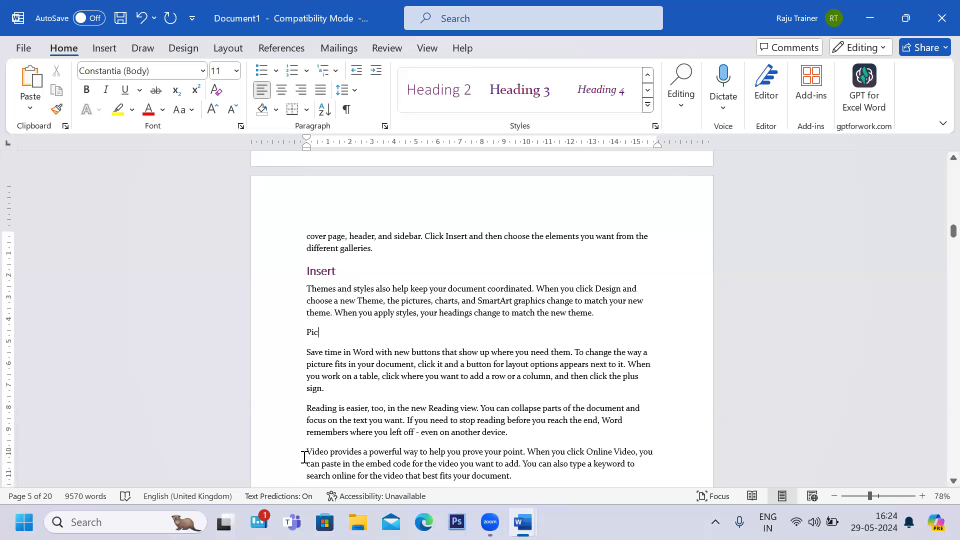
{"action": "key", "text": "Return"}
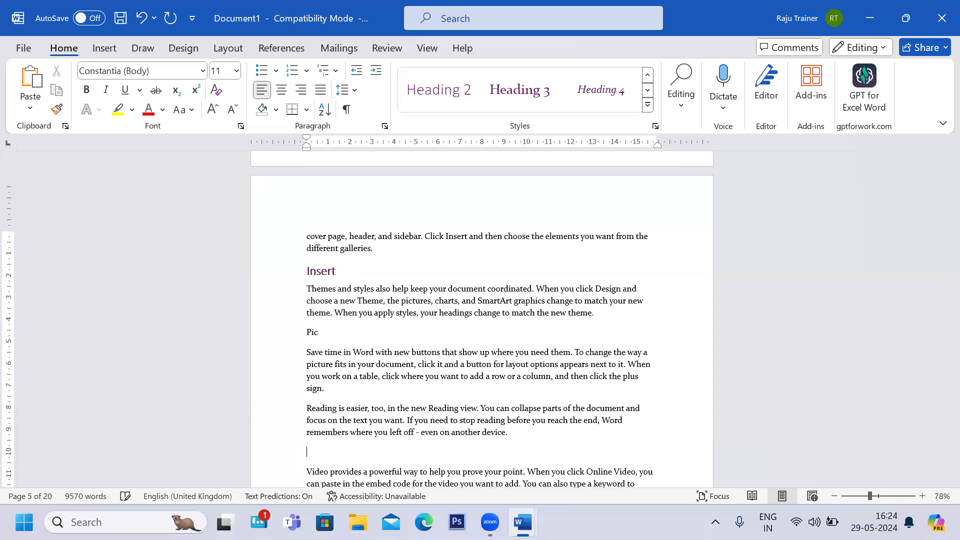
{"action": "type", "text": "Shapes"}
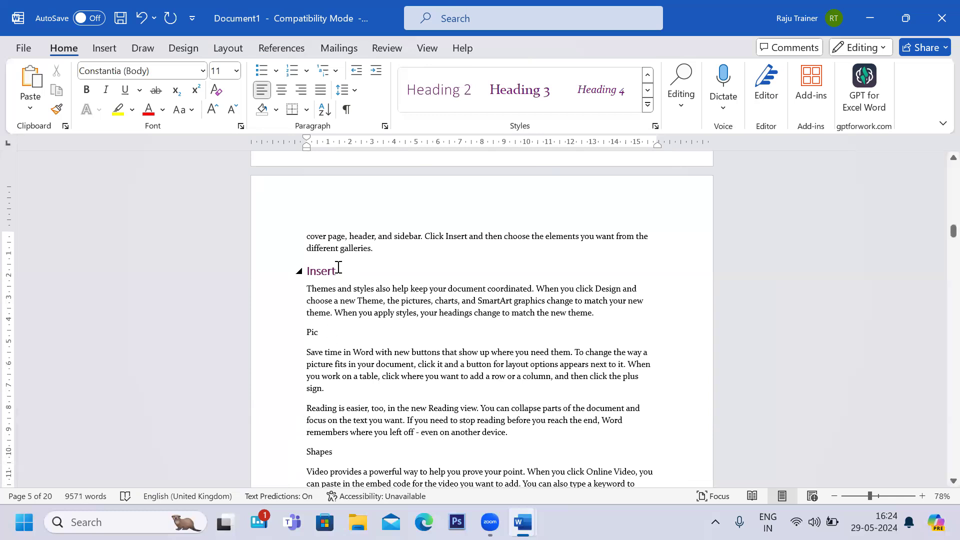
Apply the Heading 3 style to the Pic and Shapes subheadings and indent them.
{"action": "left_click_drag", "start_coordinate": [338, 268], "coordinate": [302, 270]}
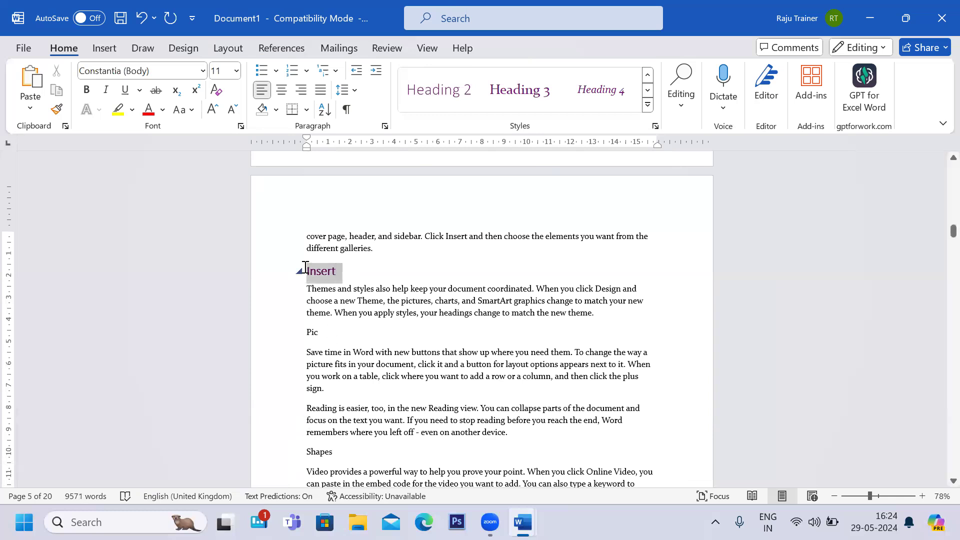
{"action": "double_click", "coordinate": [313, 332]}
{"action": "left_click_drag", "start_coordinate": [335, 452], "coordinate": [309, 453]}
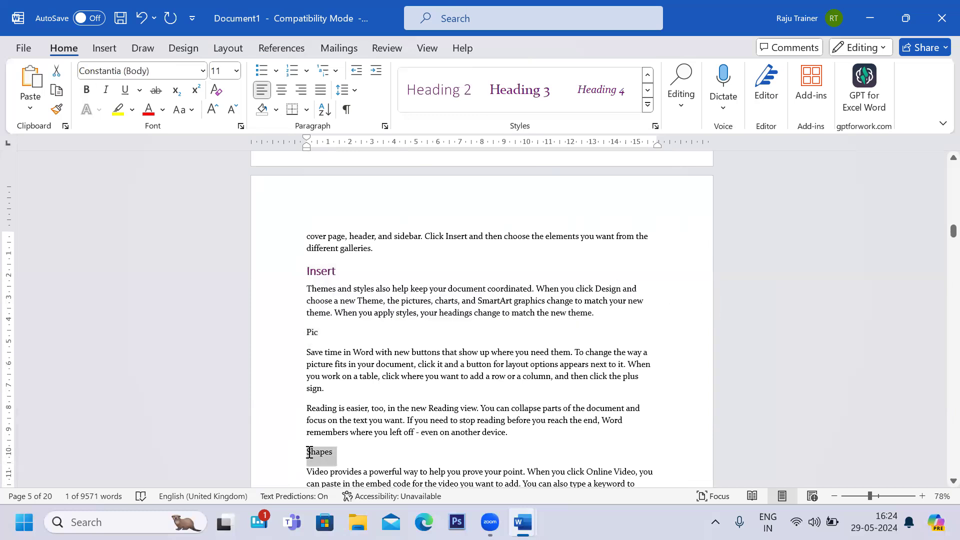
{"action": "left_click", "coordinate": [318, 333], "text": "ctrl"}
{"action": "key", "text": "ctrl+m"}
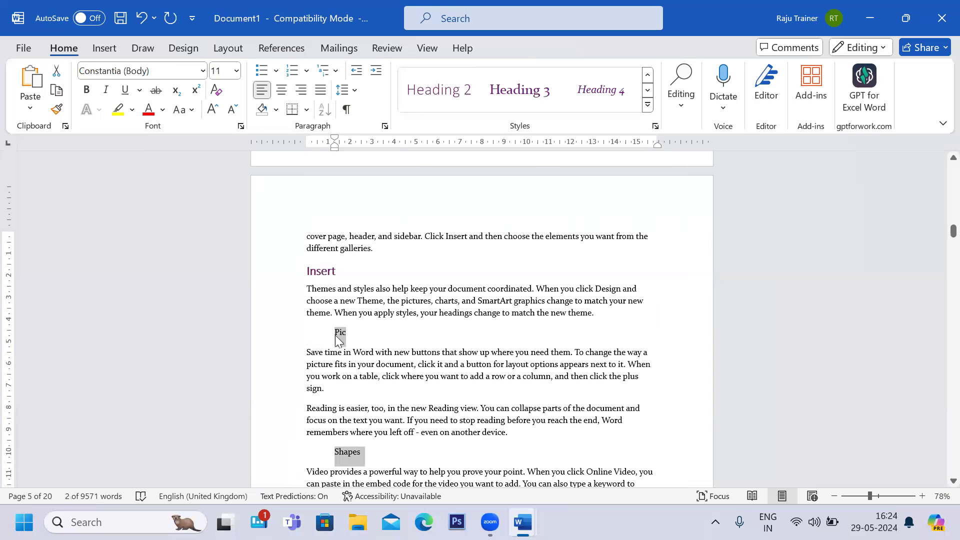
{"action": "left_click", "coordinate": [531, 97]}
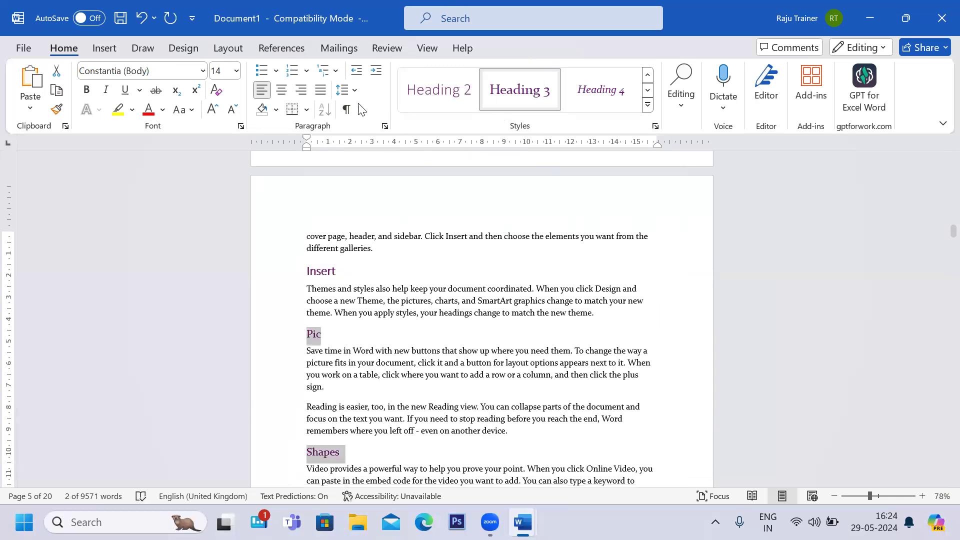
{"action": "key", "text": "ctrl+m"}
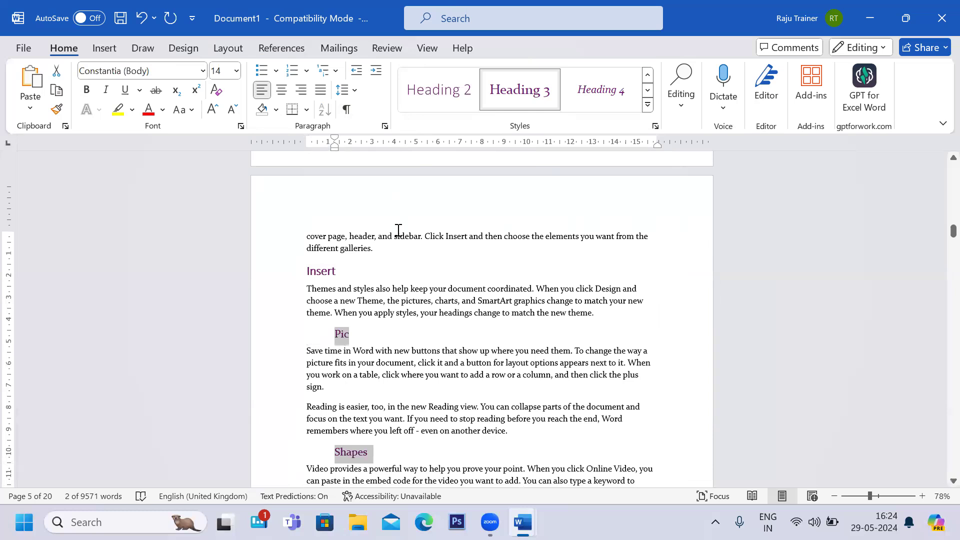
{"action": "left_click", "coordinate": [392, 327]}
{"action": "scroll", "coordinate": [392, 328], "scroll_direction": "up", "scroll_amount": 7}
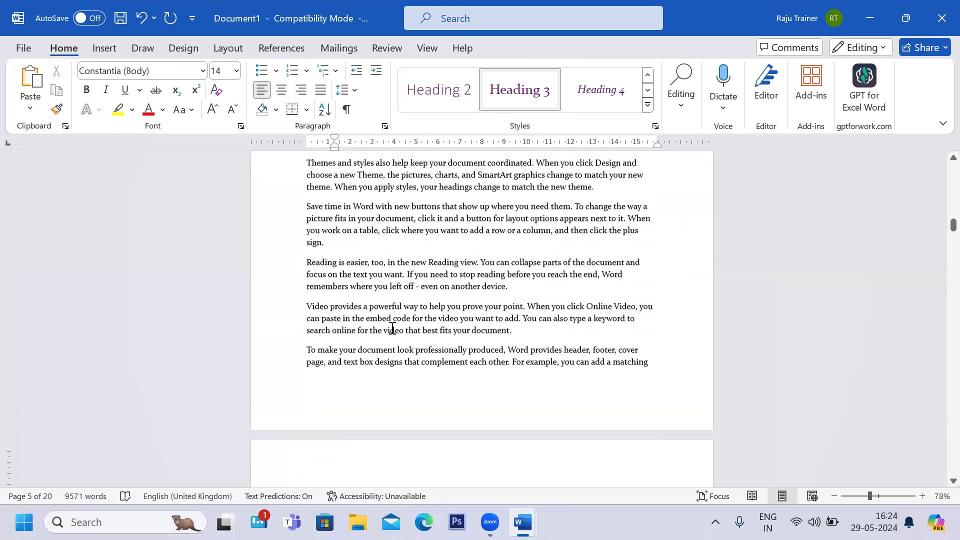
Insert an Automatic Table 1 table of contents on the title page below the Microsoft Office title.
{"action": "scroll", "coordinate": [392, 328], "scroll_direction": "up", "scroll_amount": 6}
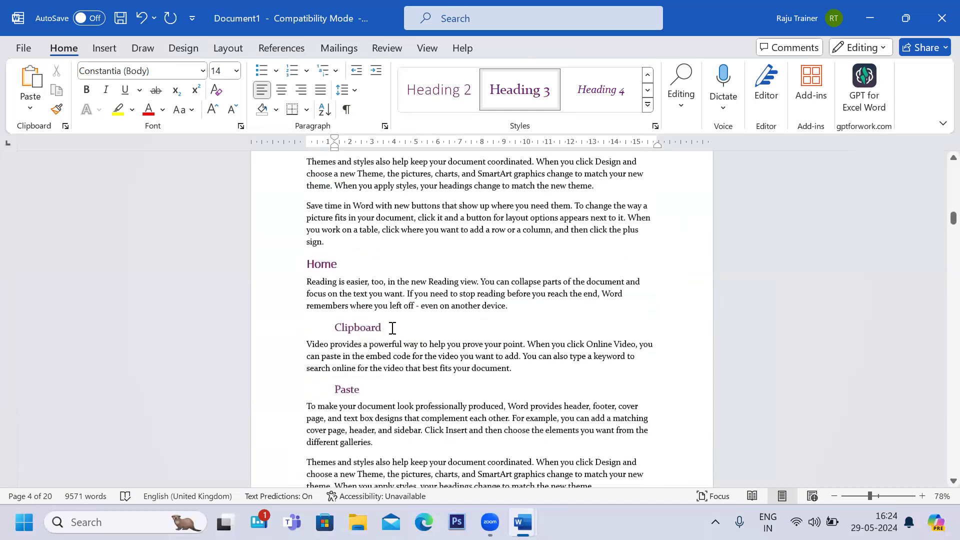
{"action": "scroll", "coordinate": [392, 328], "scroll_direction": "up", "scroll_amount": 8}
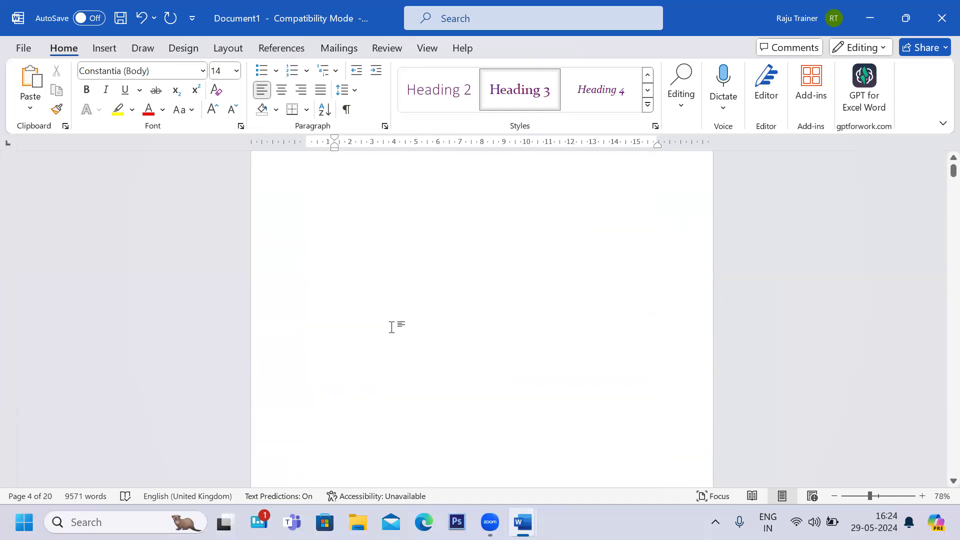
{"action": "left_click", "coordinate": [323, 273]}
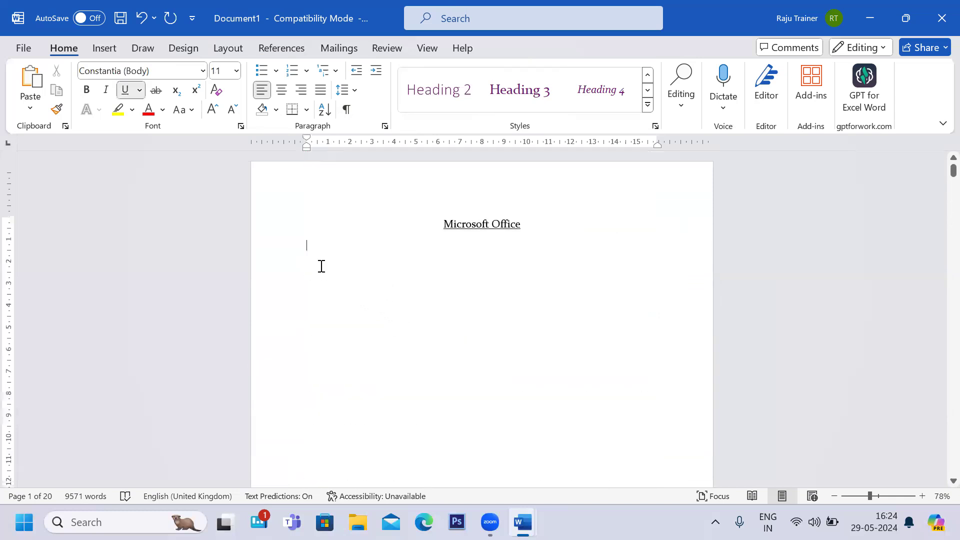
{"action": "left_click", "coordinate": [292, 50]}
{"action": "left_click", "coordinate": [40, 98]}
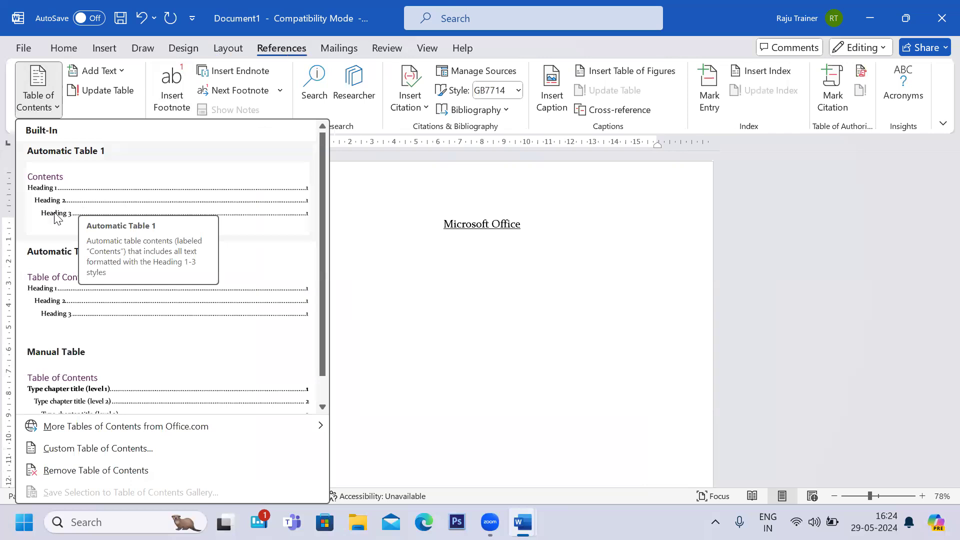
{"action": "left_click", "coordinate": [66, 207]}
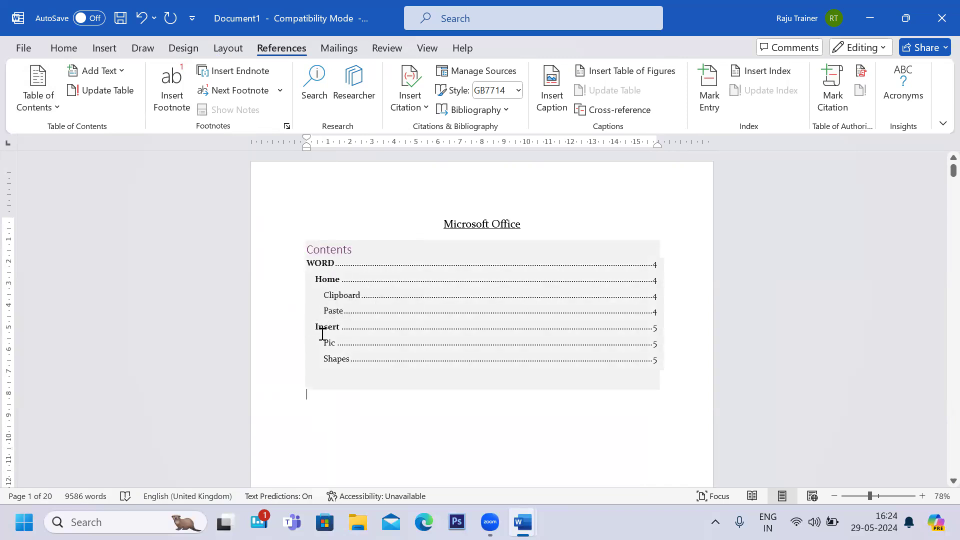
Scroll through the document to review the inserted table of contents and the pages it refers to.
{"action": "left_click", "coordinate": [331, 398]}
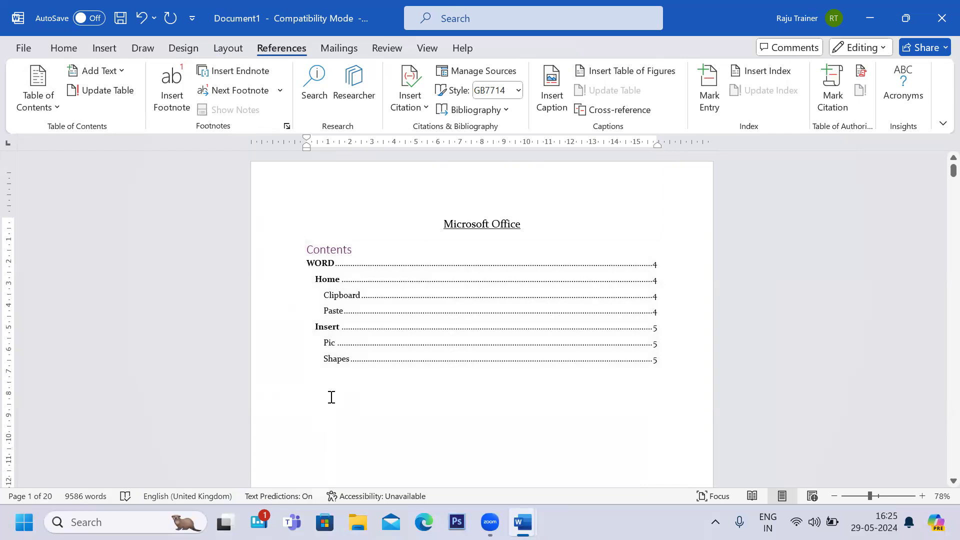
{"action": "scroll", "coordinate": [331, 397], "scroll_direction": "up", "scroll_amount": 3, "text": "ctrl"}
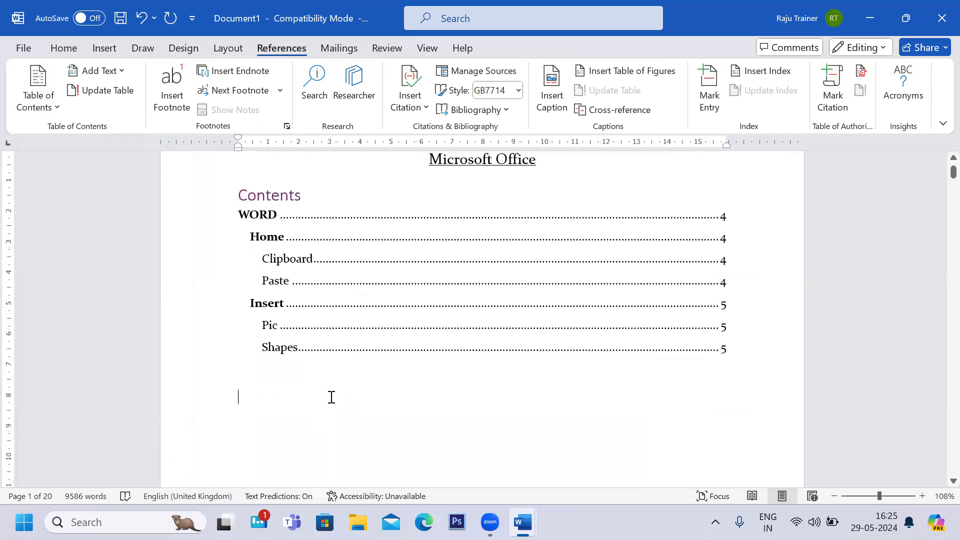
{"action": "scroll", "coordinate": [331, 397], "scroll_direction": "up", "scroll_amount": 1}
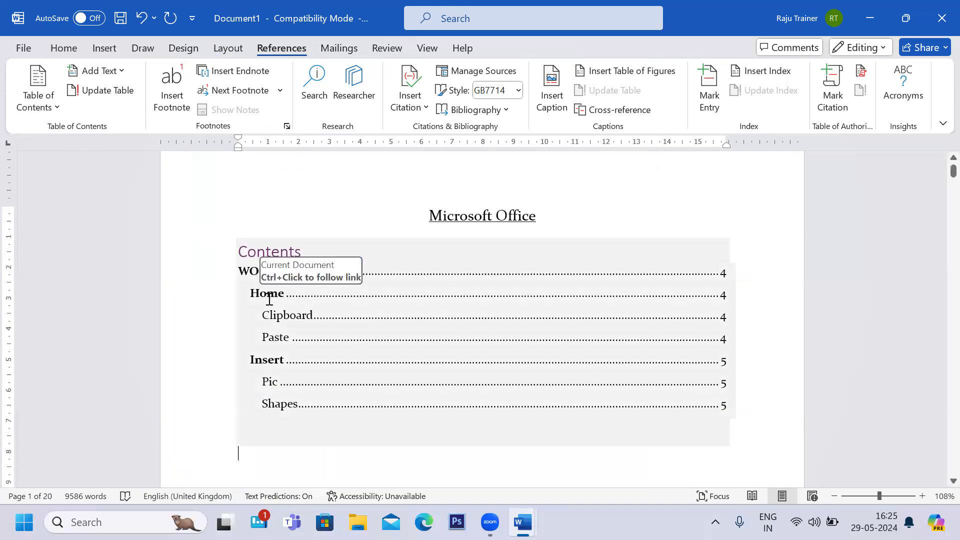
{"action": "scroll", "coordinate": [290, 400], "scroll_direction": "down", "scroll_amount": 4}
{"action": "scroll", "coordinate": [288, 403], "scroll_direction": "down", "scroll_amount": 5}
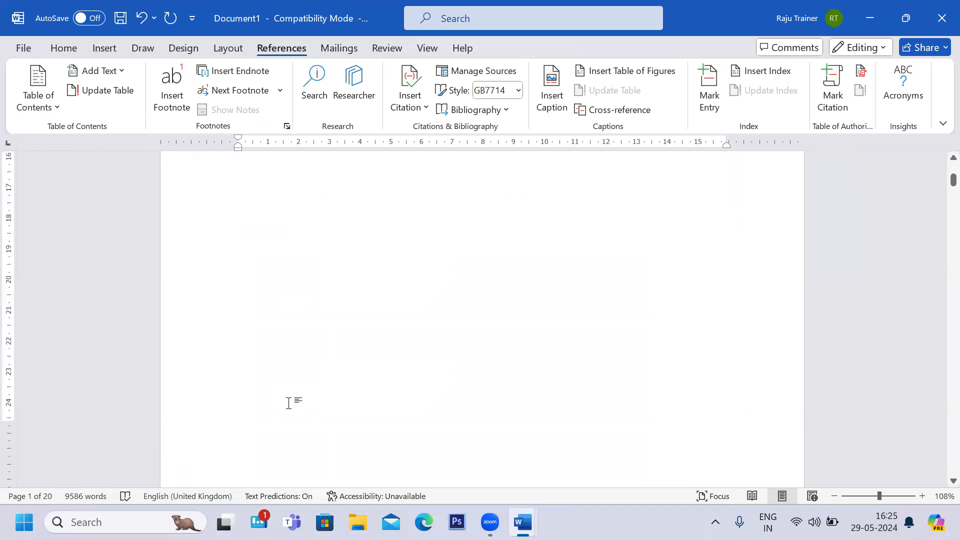
{"action": "scroll", "coordinate": [289, 403], "scroll_direction": "down", "scroll_amount": 8}
{"action": "scroll", "coordinate": [288, 403], "scroll_direction": "down", "scroll_amount": 10}
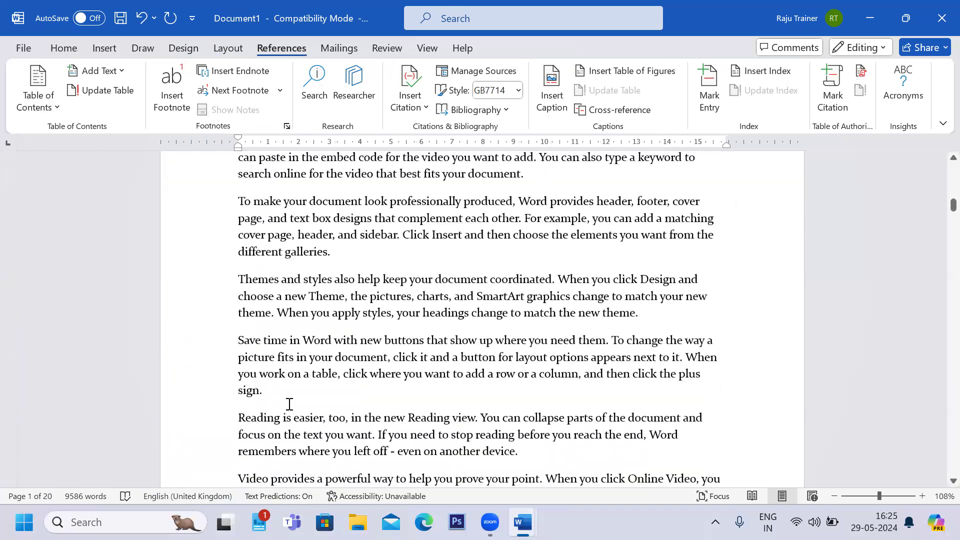
{"action": "scroll", "coordinate": [289, 403], "scroll_direction": "down", "scroll_amount": 3}
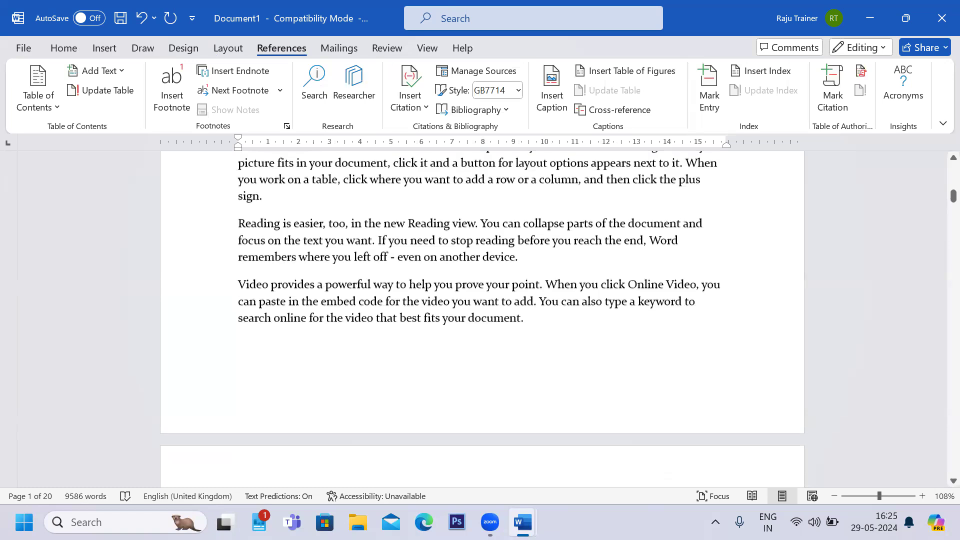
Switch to Document2 and type the title Microsoft office followed by a numbered list of Word, Excel and Power-point.
{"action": "key", "text": "alt+Tab"}
{"action": "key", "text": "alt+Tab"}
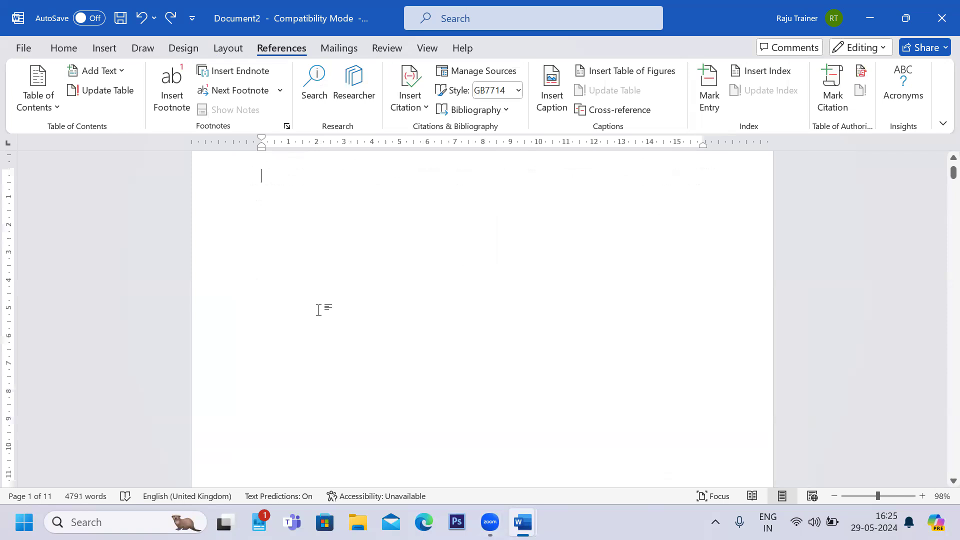
{"action": "type", "text": "Mico"}
{"action": "key", "text": "BackSpace"}
{"action": "key", "text": "BackSpace"}
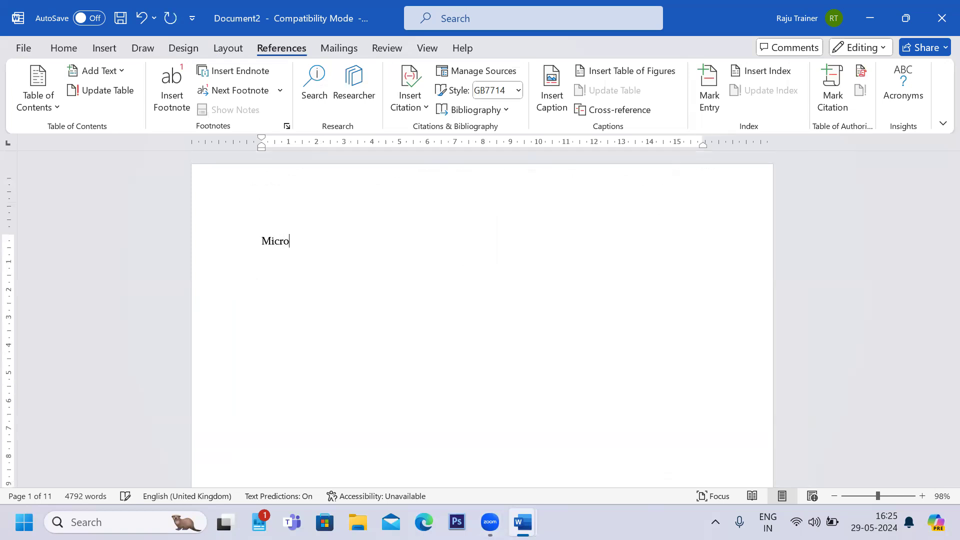
{"action": "type", "text": "rosoft office"}
{"action": "key", "text": "Return"}
{"action": "type", "text": "1. Word"}
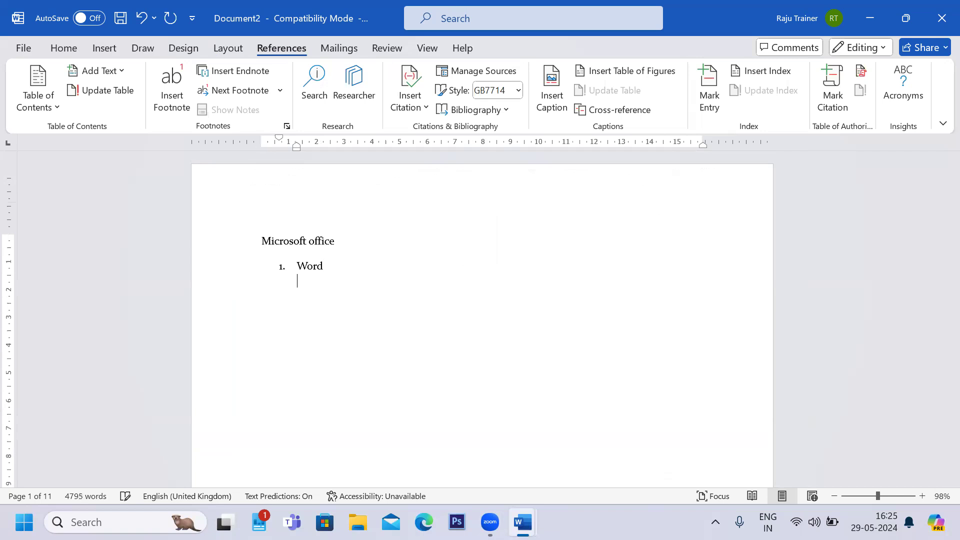
{"action": "type", "text": " 2. Excel 3. "}
{"action": "type", "text": "Powe"}
{"action": "type", "text": "r-point"}
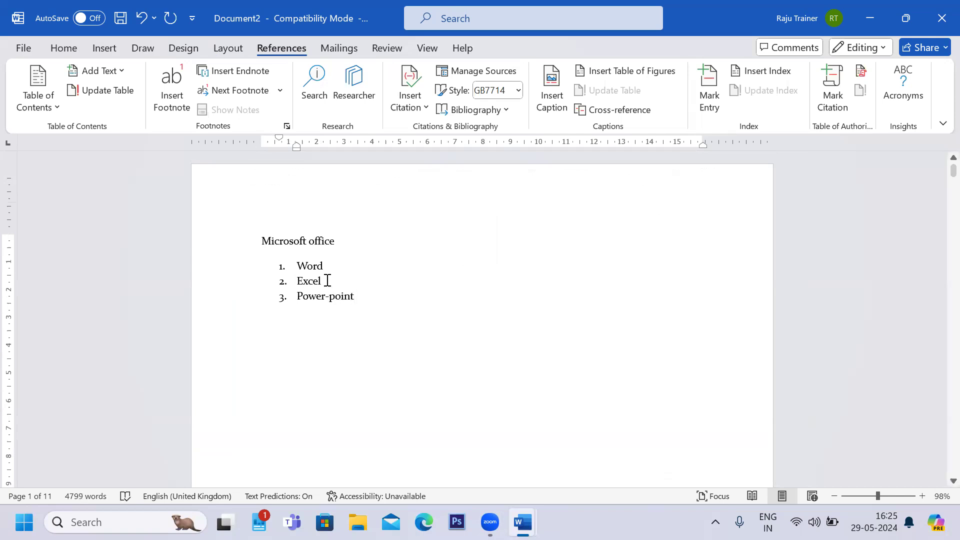
Add unnumbered lines Home, Insert and Pagelayout beneath the Word list item.
{"action": "key", "text": "Return"}
{"action": "key", "text": "BackSpace"}
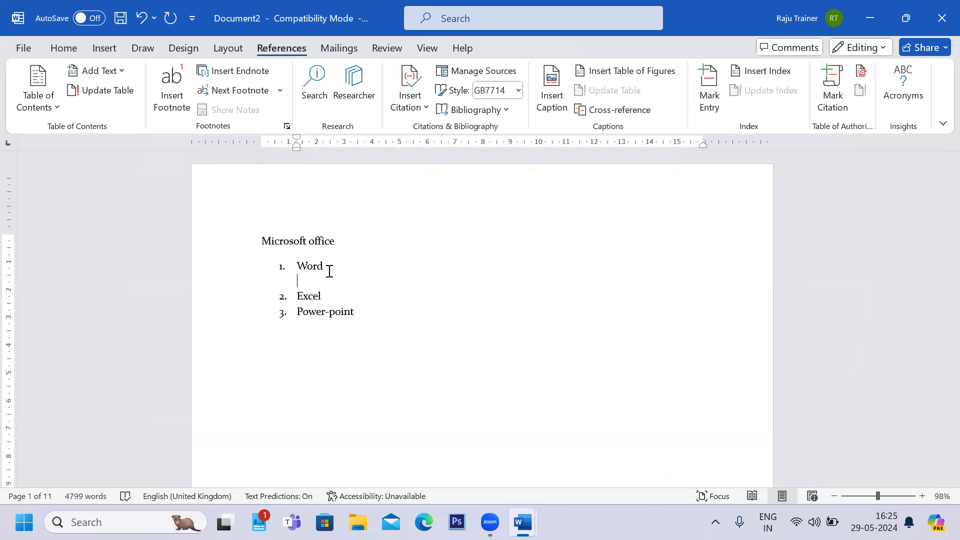
{"action": "type", "text": "G"}
{"action": "key", "text": "BackSpace"}
{"action": "type", "text": "Home"}
{"action": "key", "text": "Return"}
{"action": "type", "text": "Ins"}
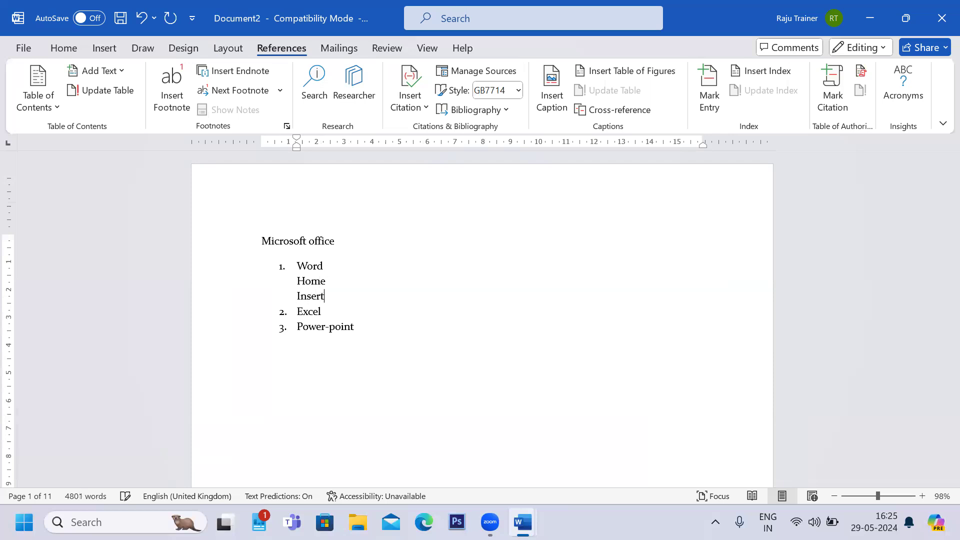
{"action": "type", "text": "ert"}
{"action": "key", "text": "Return"}
{"action": "type", "text": "Pagela"}
{"action": "key", "text": "BackSpace"}
{"action": "key", "text": "BackSpace"}
{"action": "key", "text": "BackSpace"}
{"action": "type", "text": "layout"}
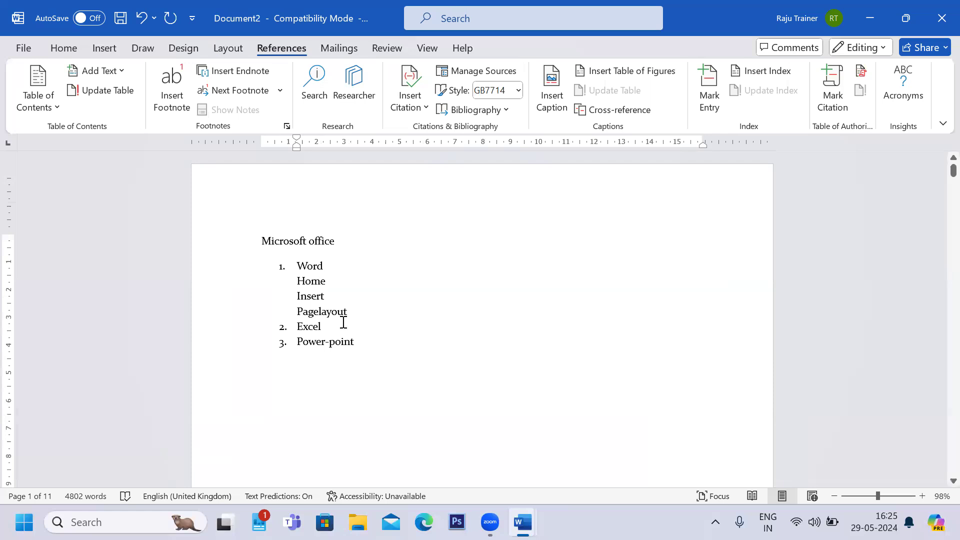
Add unnumbered lines Data, Validation and Lookups beneath the Excel list item.
{"action": "left_click", "coordinate": [364, 329]}
{"action": "key", "text": "shift+Return"}
{"action": "type", "text": "Data"}
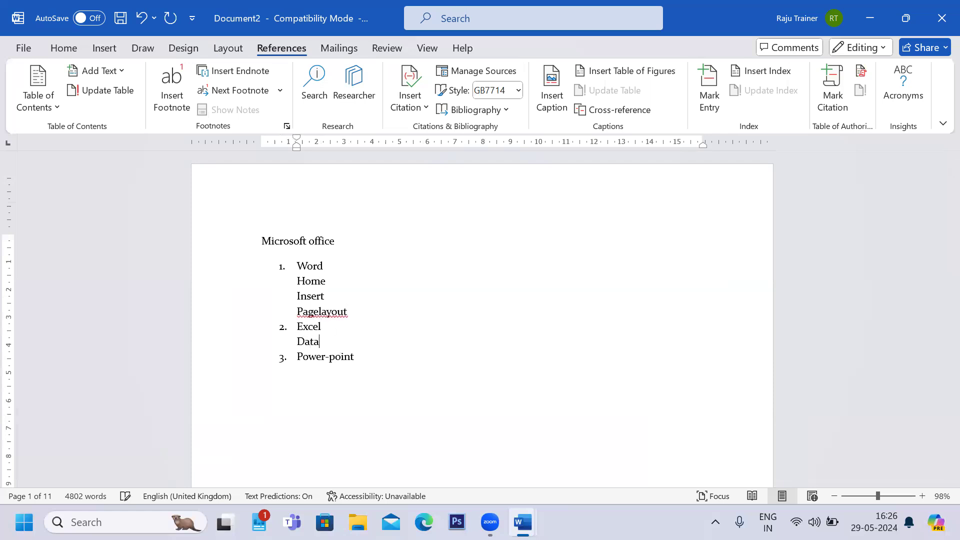
{"action": "key", "text": "shift+Return"}
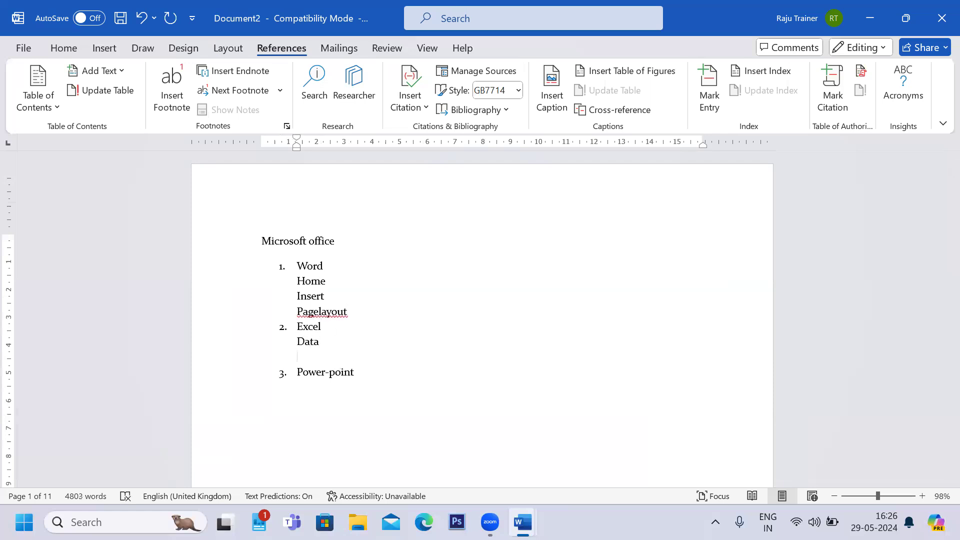
{"action": "type", "text": "Validation"}
{"action": "key", "text": "shift+Return"}
{"action": "type", "text": "Lookup"}
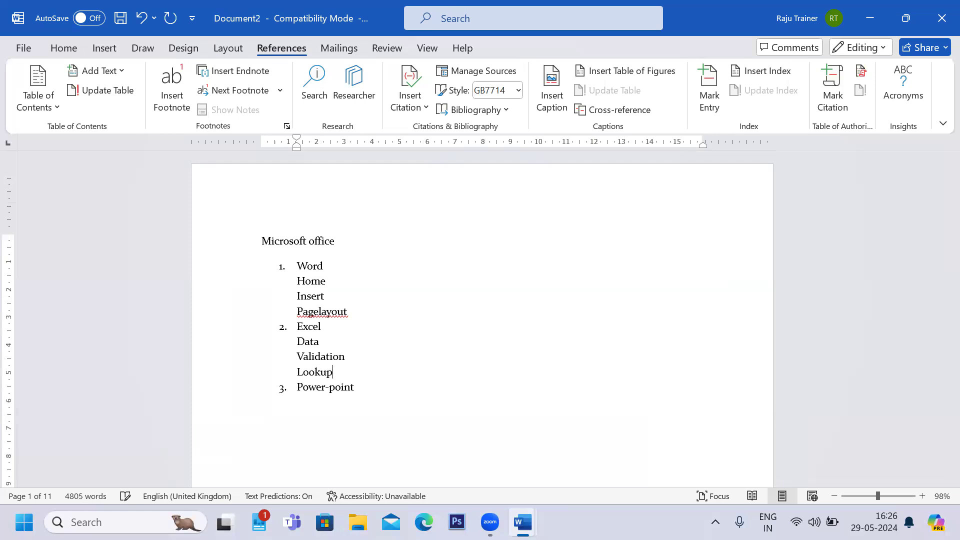
{"action": "type", "text": "s"}
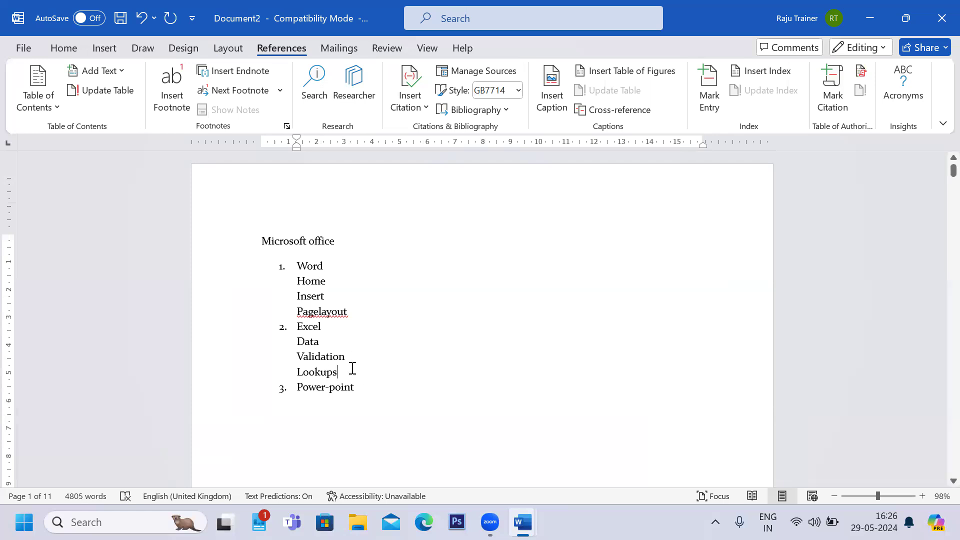
Add unnumbered lines Animation and Effects beneath the Power-point list item.
{"action": "left_click", "coordinate": [363, 394]}
{"action": "key", "text": "shift+Return"}
{"action": "type", "text": "Animation"}
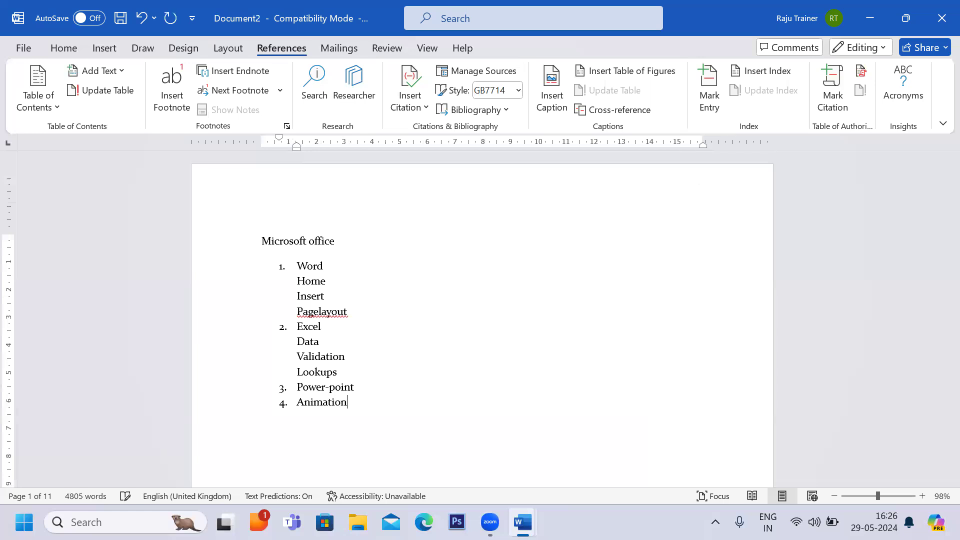
{"action": "left_click", "coordinate": [299, 402]}
{"action": "key", "text": "BackSpace"}
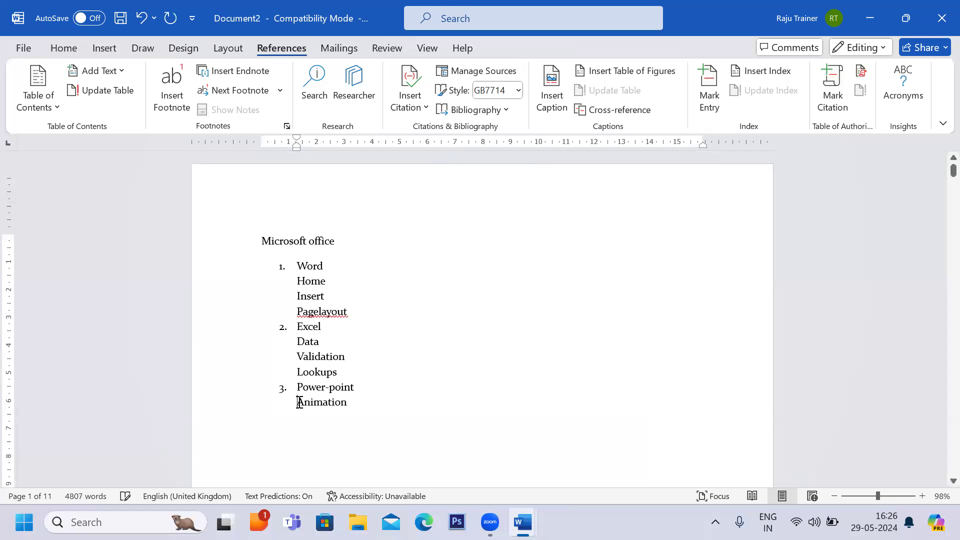
{"action": "key", "text": "End"}
{"action": "key", "text": "Return"}
{"action": "type", "text": "Effec"}
Correct the spelling of Pagelayout to Page layout.
{"action": "left_click", "coordinate": [321, 312]}
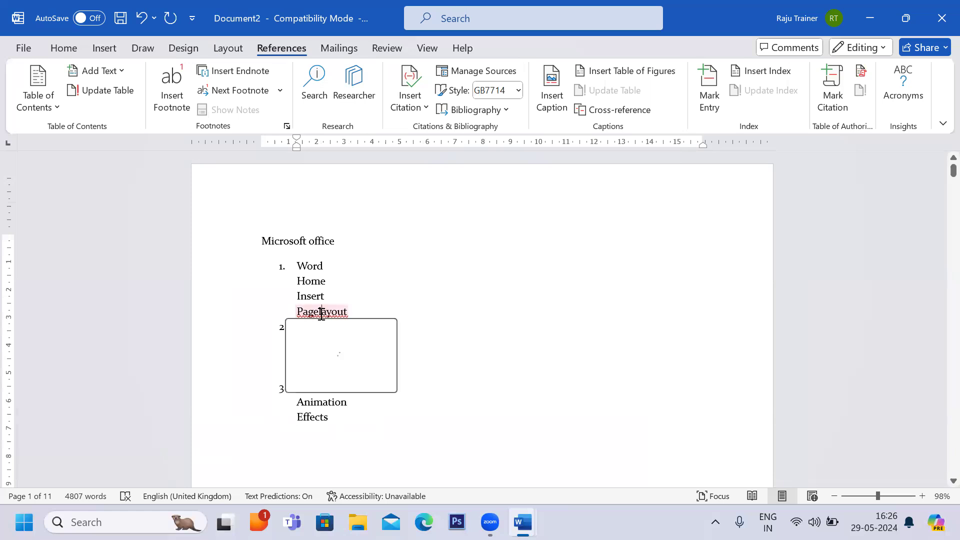
{"action": "left_click", "coordinate": [325, 353]}
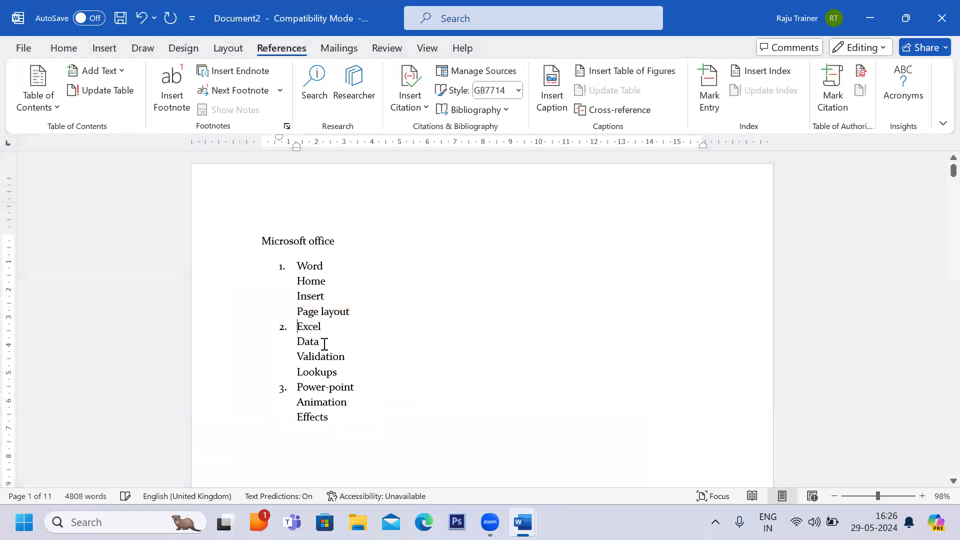
{"action": "left_click_drag", "start_coordinate": [262, 240], "coordinate": [335, 243]}
{"action": "scroll", "coordinate": [343, 253], "scroll_direction": "up", "scroll_amount": 2, "text": "ctrl"}
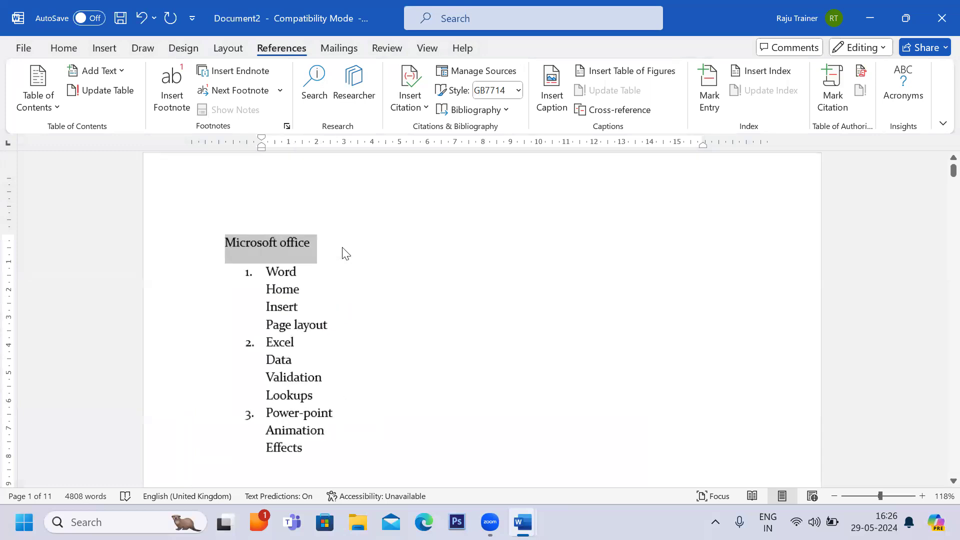
{"action": "left_click", "coordinate": [267, 271]}
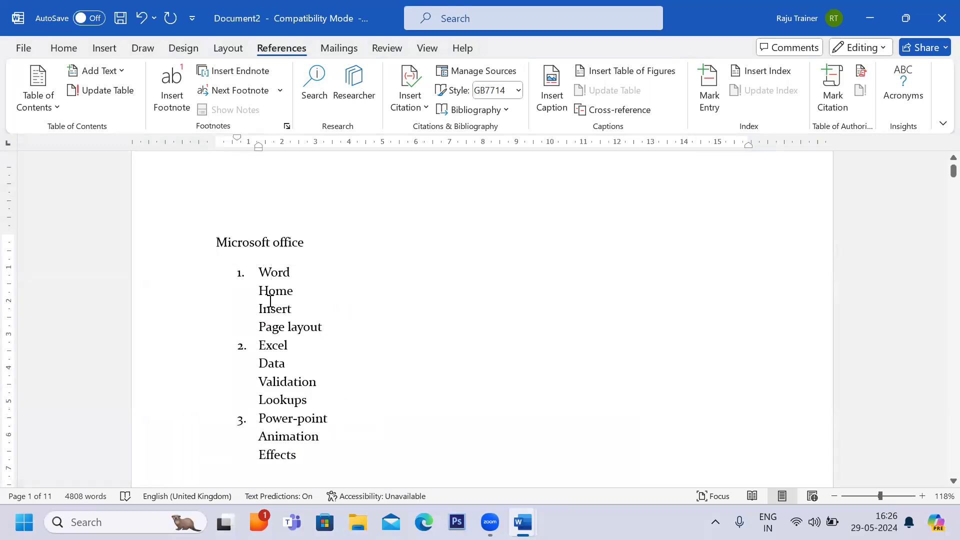
{"action": "left_click_drag", "start_coordinate": [260, 290], "coordinate": [331, 328]}
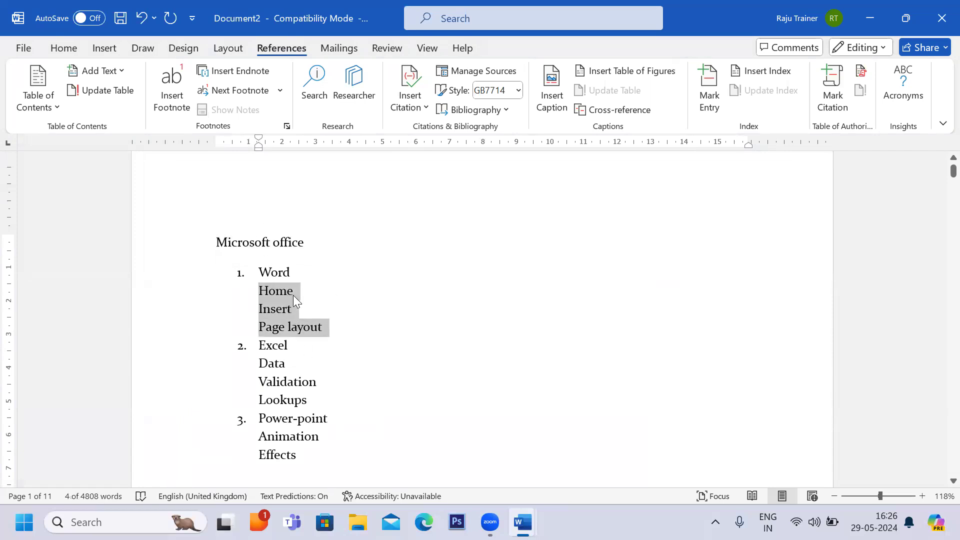
{"action": "scroll", "coordinate": [293, 295], "scroll_direction": "down", "scroll_amount": 1}
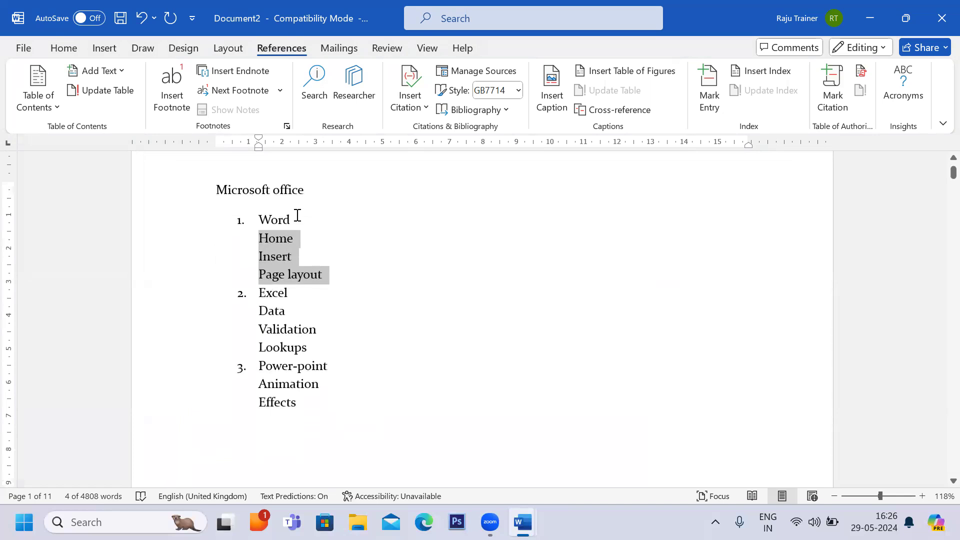
{"action": "left_click_drag", "start_coordinate": [298, 214], "coordinate": [255, 214]}
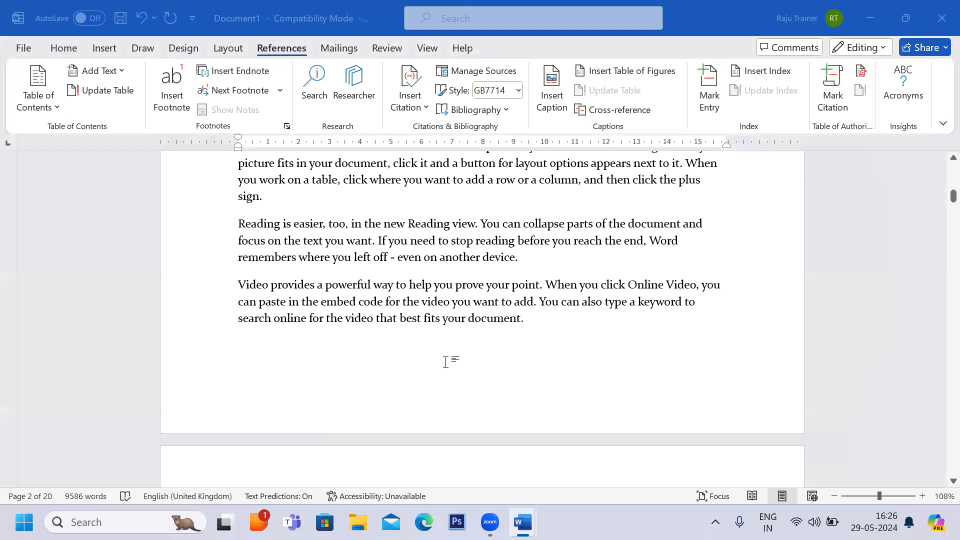
Try to generate sample text with =rand(1000) in a new blank document.
{"action": "type", "text": "=rand(1000"}
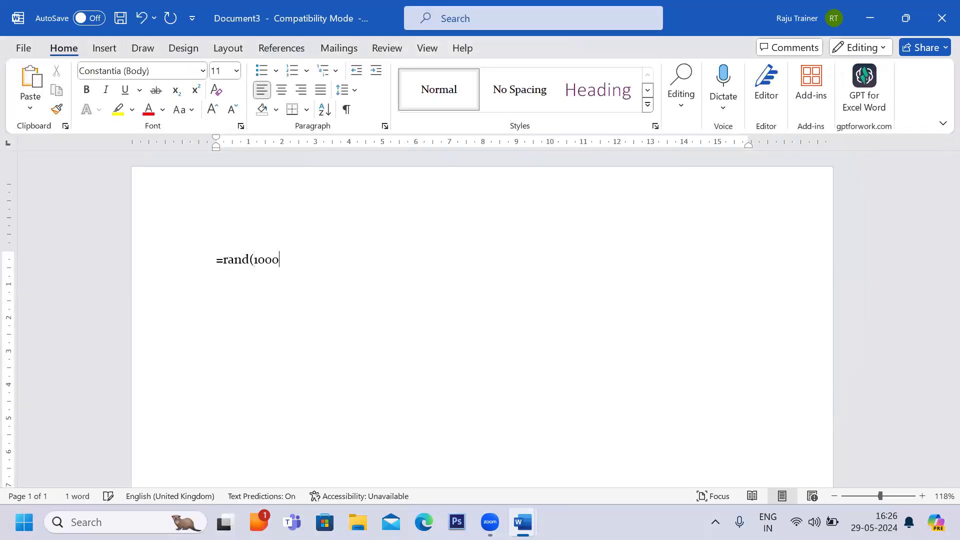
{"action": "type", "text": ")"}
{"action": "key", "text": "Return"}
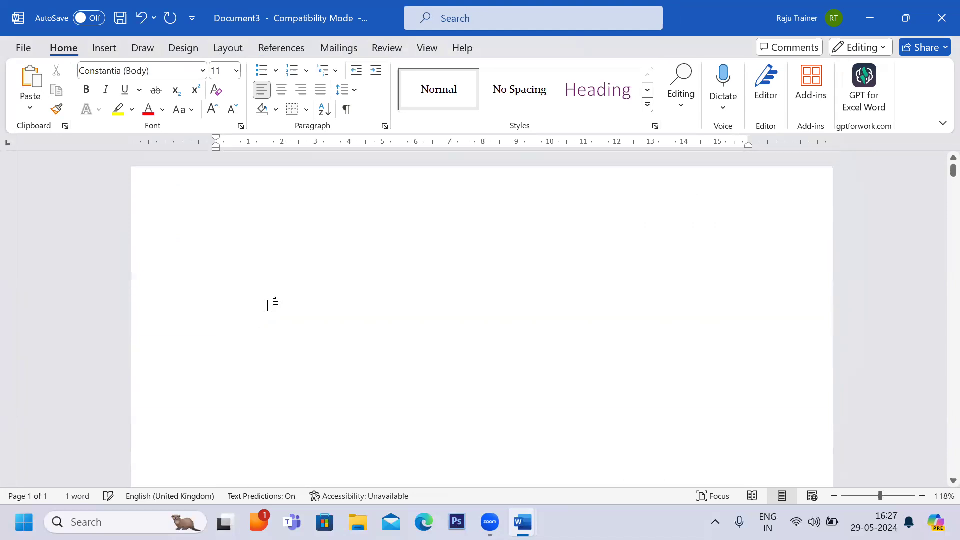
Type the title Microsoft Office at the top of the new document and select that line.
{"action": "type", "text": "Mic"}
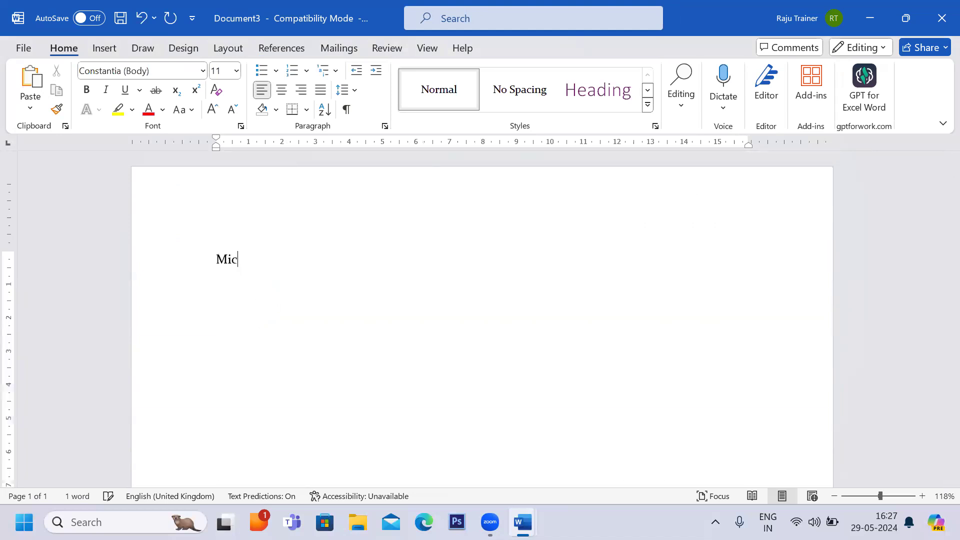
{"action": "type", "text": "rosoft Office"}
{"action": "left_click", "coordinate": [188, 260]}
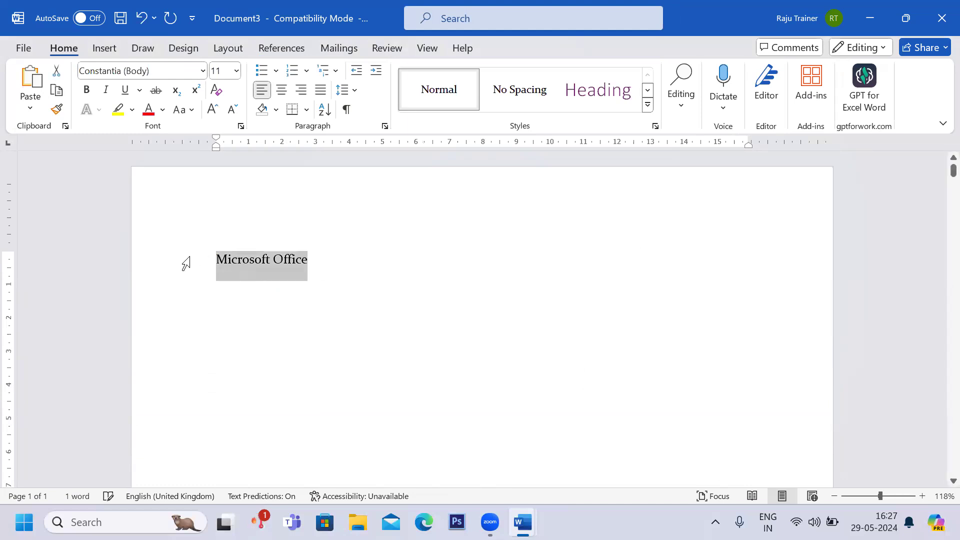
Make the Microsoft Office title bold, enlarge it to 14 pt, and start a new line after it.
{"action": "key", "text": "ctrl+b"}
{"action": "key", "text": "ctrl+shift+period"}
{"action": "key", "text": "ctrl+shift+period"}
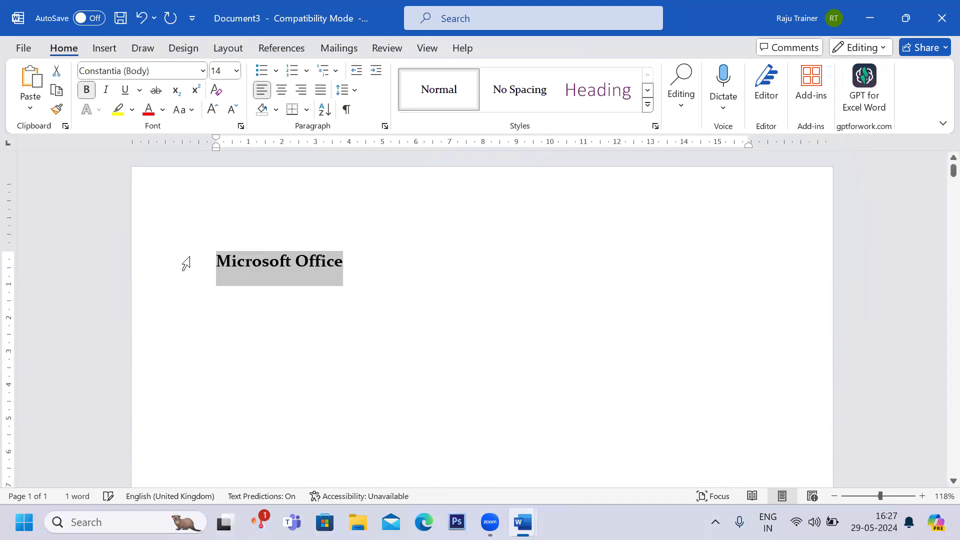
{"action": "left_click", "coordinate": [356, 283]}
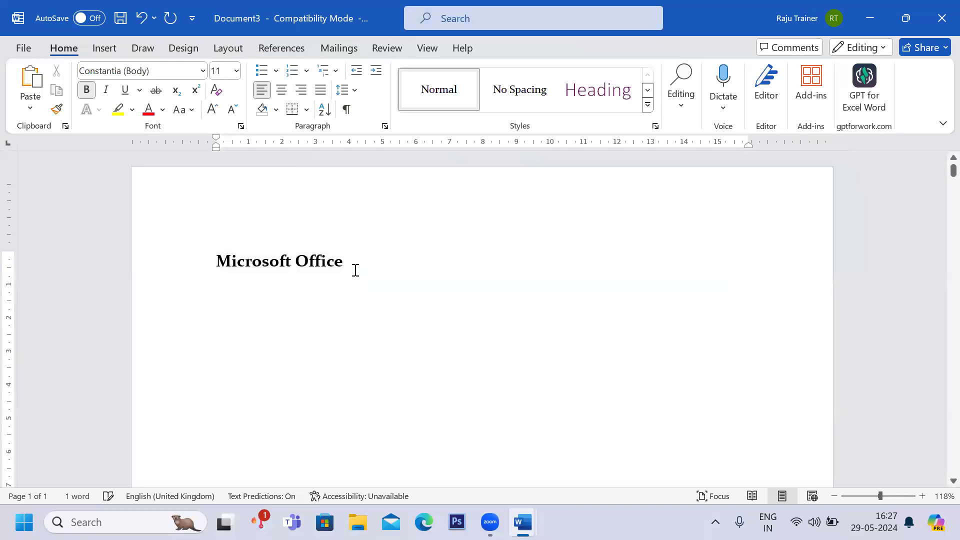
{"action": "key", "text": "Return"}
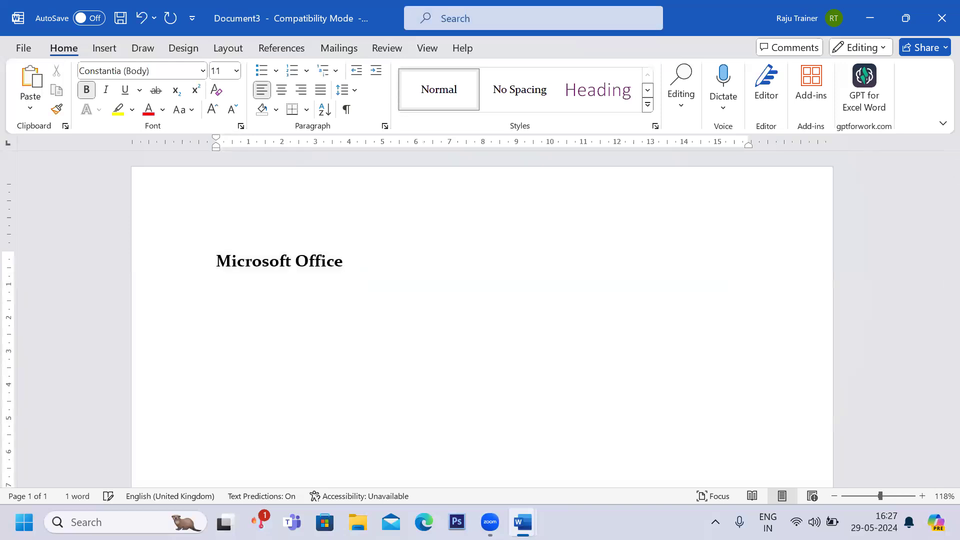
Switch to Document2 to review the outline list, then return to Document3.
{"action": "key", "text": "alt+Tab"}
{"action": "key", "text": "alt+Tab"}
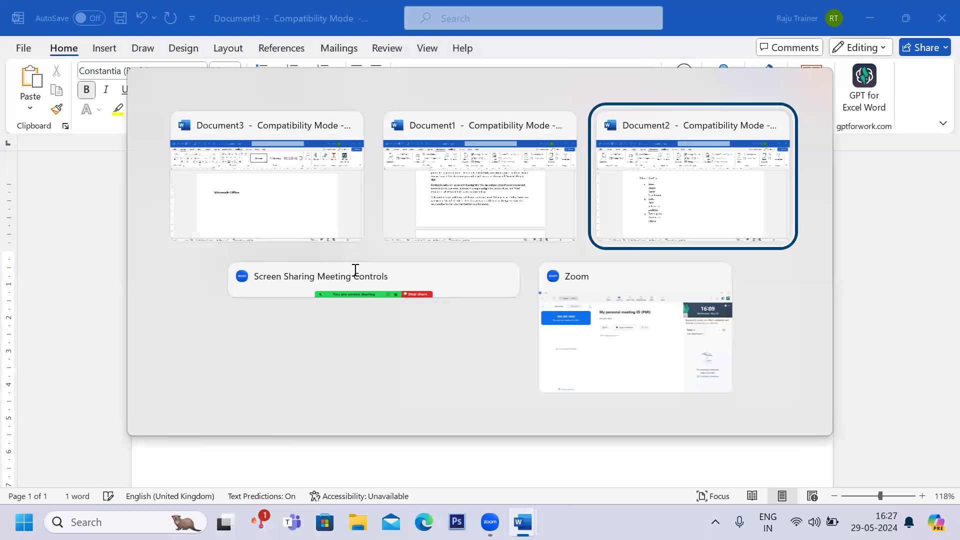
{"action": "left_click_drag", "start_coordinate": [214, 189], "coordinate": [295, 220]}
{"action": "left_click_drag", "start_coordinate": [313, 258], "coordinate": [310, 408]}
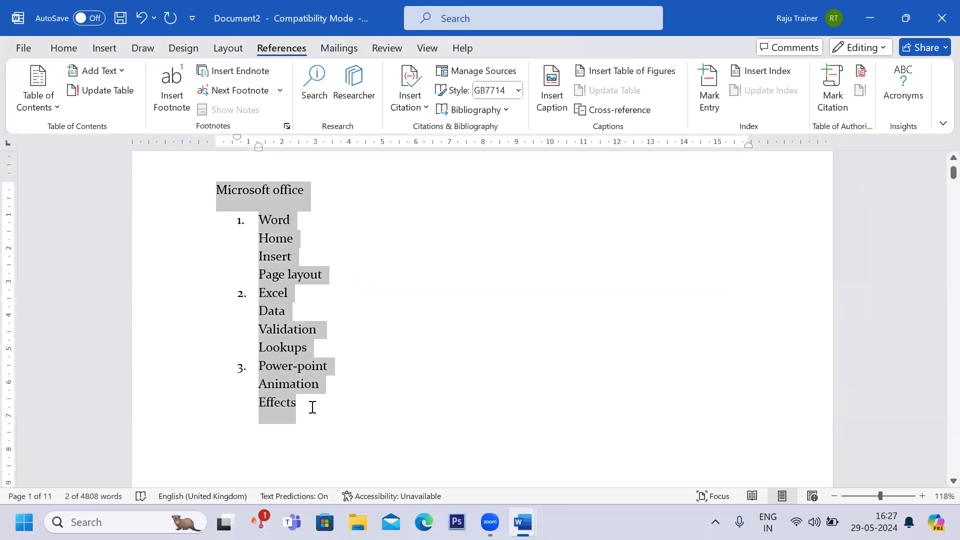
{"action": "left_click", "coordinate": [362, 427]}
{"action": "key", "text": "alt+Tab"}
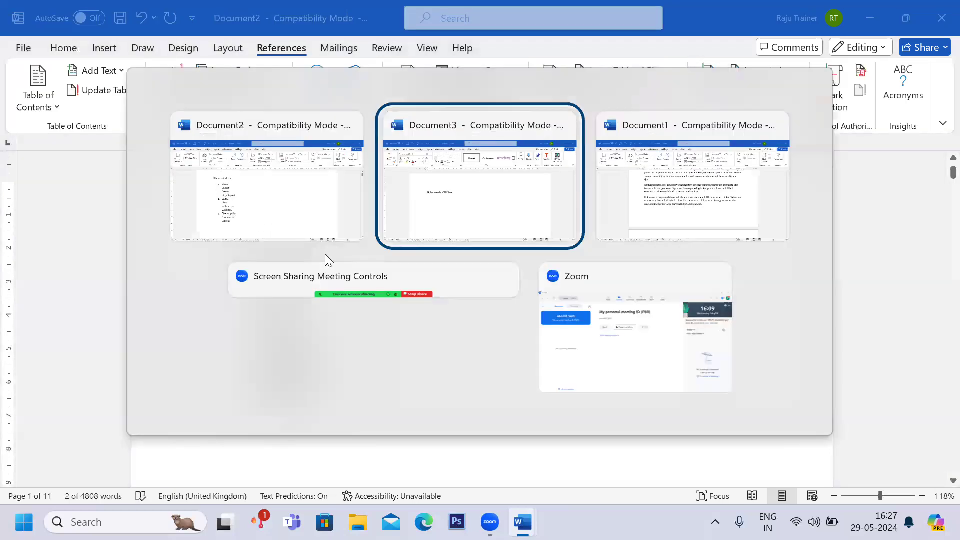
Insert a line Ms Word above the first body paragraph on page 2 and apply the Heading style to it.
{"action": "scroll", "coordinate": [341, 297], "scroll_direction": "down", "scroll_amount": 10}
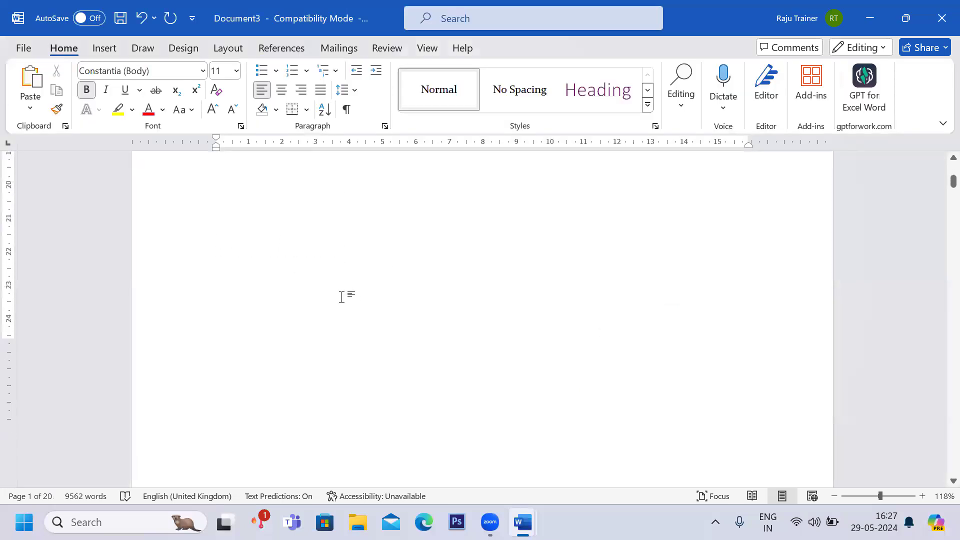
{"action": "scroll", "coordinate": [342, 297], "scroll_direction": "down", "scroll_amount": 5}
{"action": "left_click", "coordinate": [212, 281]}
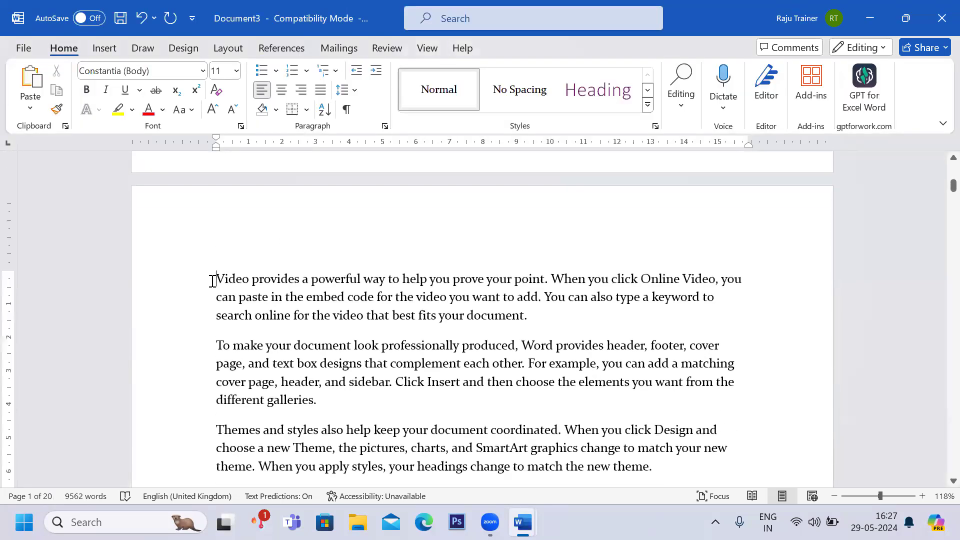
{"action": "key", "text": "Return"}
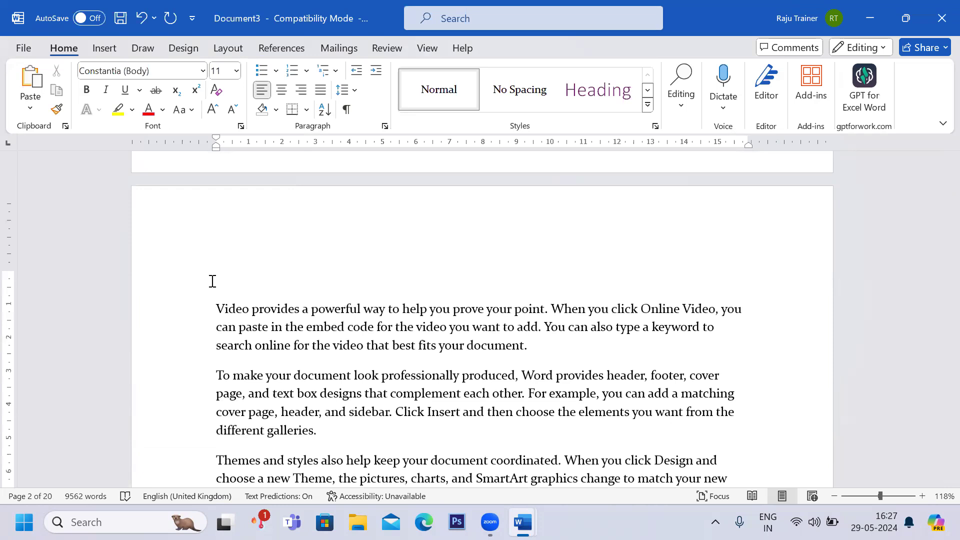
{"action": "type", "text": "Ms Word"}
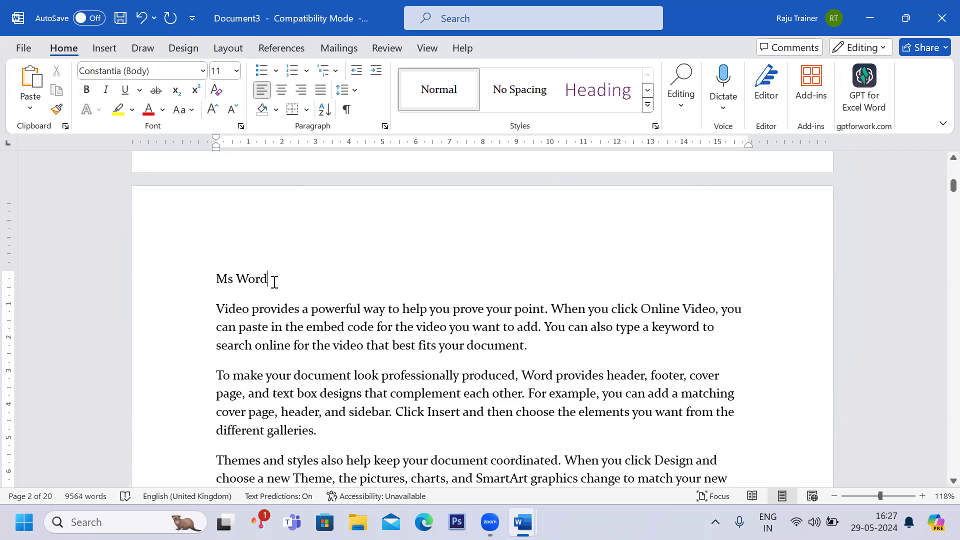
{"action": "left_click_drag", "start_coordinate": [272, 279], "coordinate": [215, 279]}
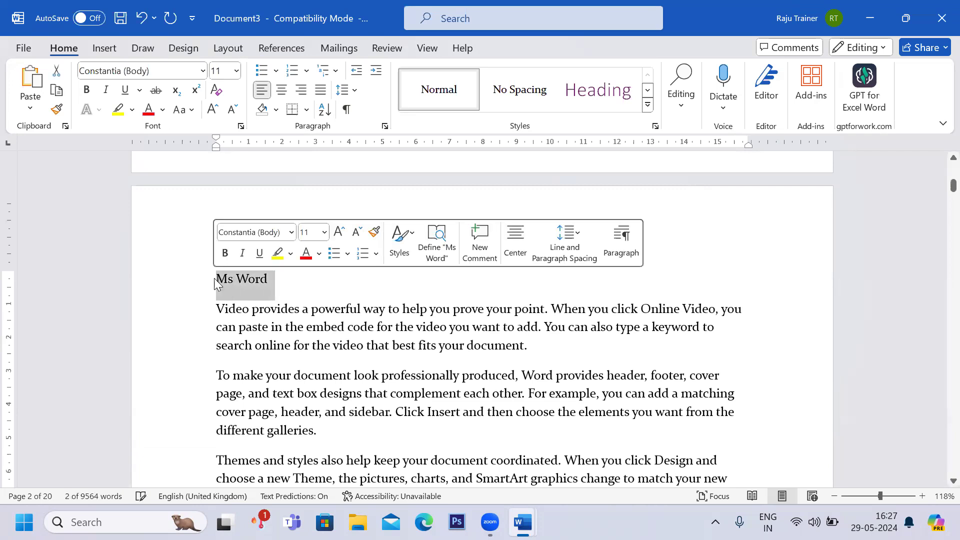
{"action": "left_click", "coordinate": [610, 99]}
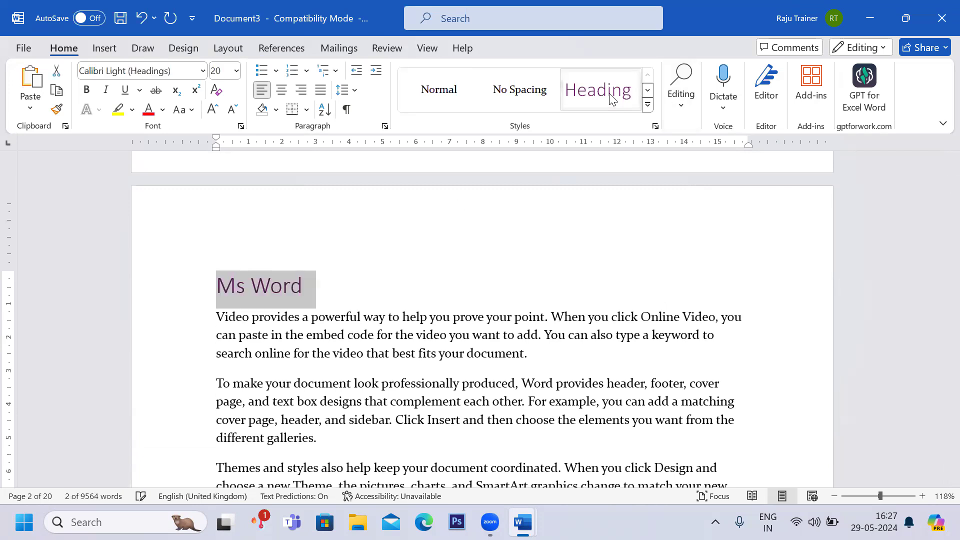
{"action": "left_click", "coordinate": [379, 318]}
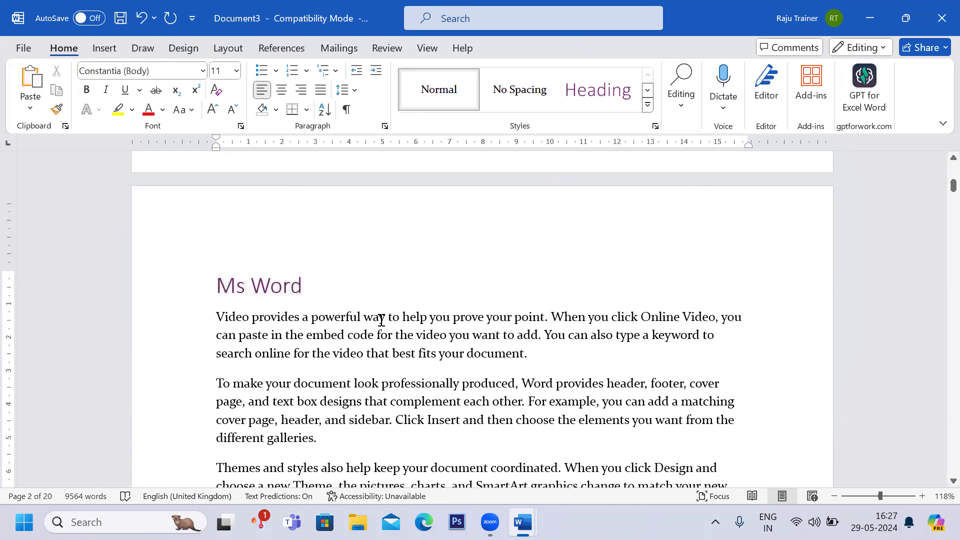
Insert a line Ms Excel at the start of page 7 and apply the Heading style to it.
{"action": "scroll", "coordinate": [381, 320], "scroll_direction": "down", "scroll_amount": 2}
{"action": "scroll", "coordinate": [381, 320], "scroll_direction": "down", "scroll_amount": 10}
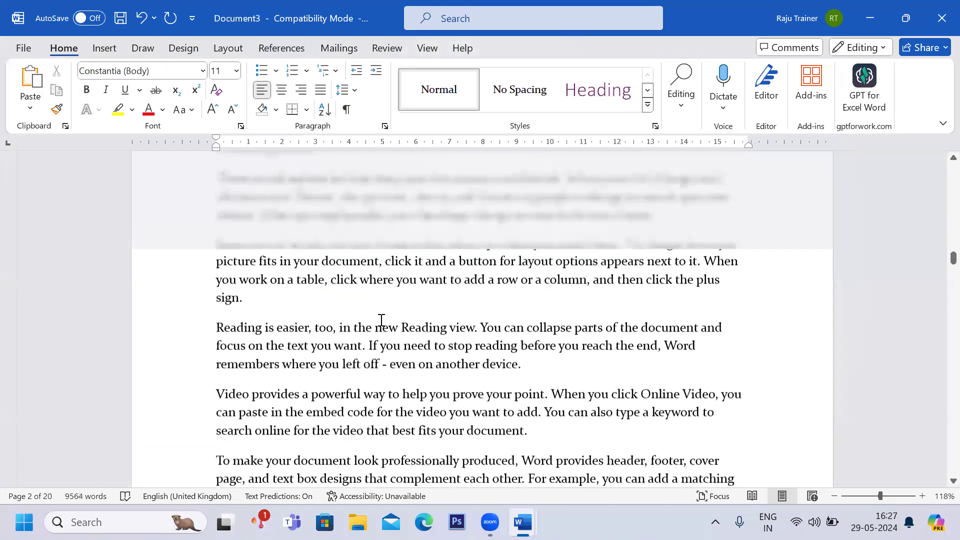
{"action": "scroll", "coordinate": [381, 320], "scroll_direction": "down", "scroll_amount": 3}
{"action": "scroll", "coordinate": [381, 321], "scroll_direction": "down", "scroll_amount": 3}
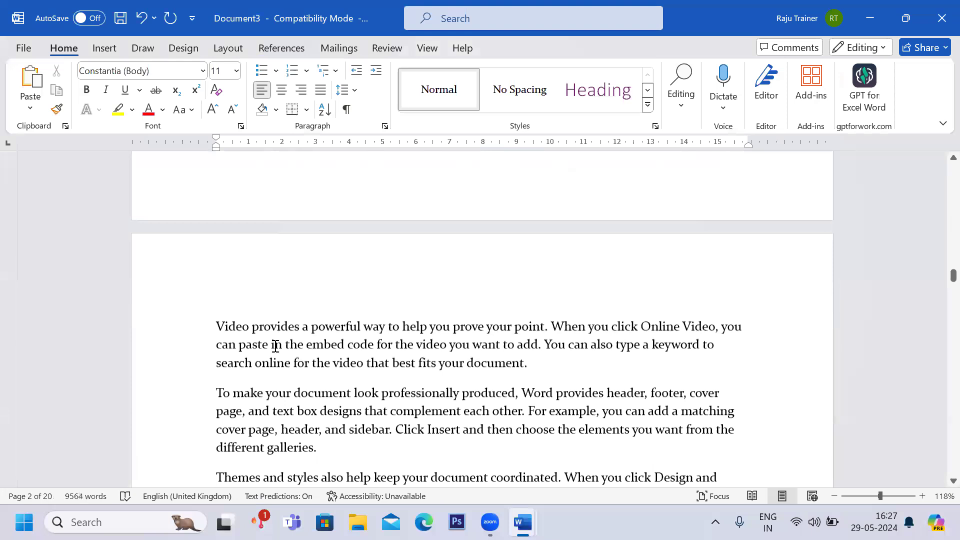
{"action": "left_click", "coordinate": [216, 325]}
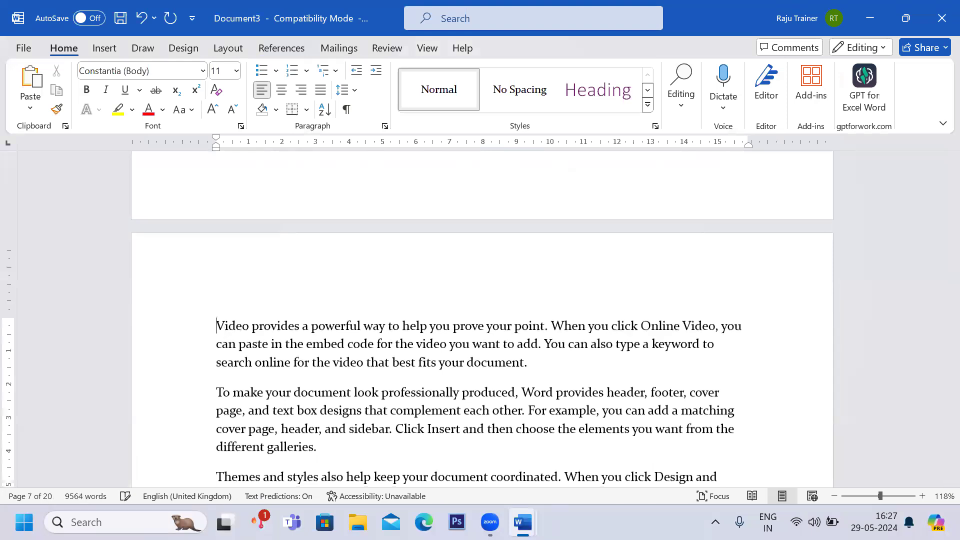
{"action": "key", "text": "Up"}
{"action": "key", "text": "Down"}
{"action": "key", "text": "Return"}
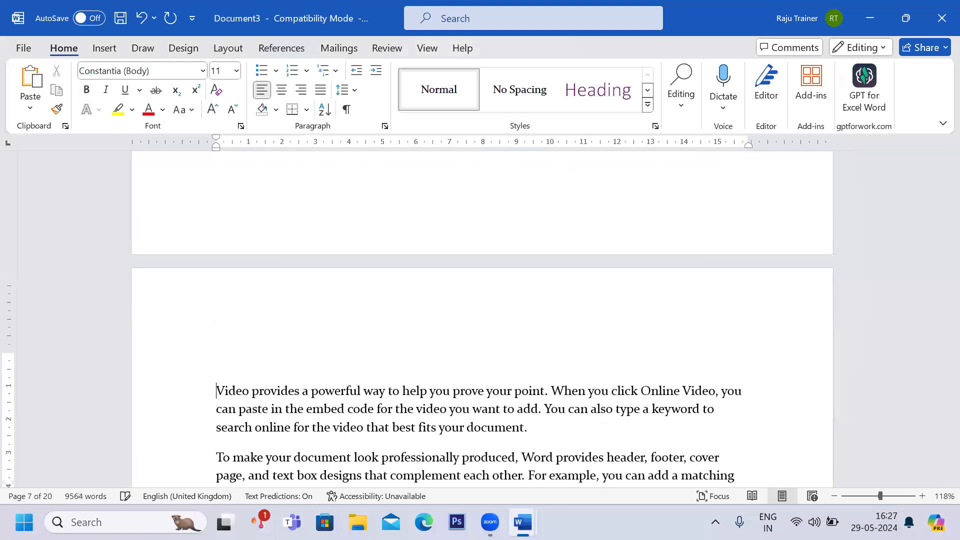
{"action": "type", "text": "Ms Exe"}
{"action": "type", "text": "l\\"}
{"action": "key", "text": "BackSpace"}
{"action": "key", "text": "BackSpace"}
{"action": "key", "text": "BackSpace"}
{"action": "key", "text": "BackSpace"}
{"action": "type", "text": "cel"}
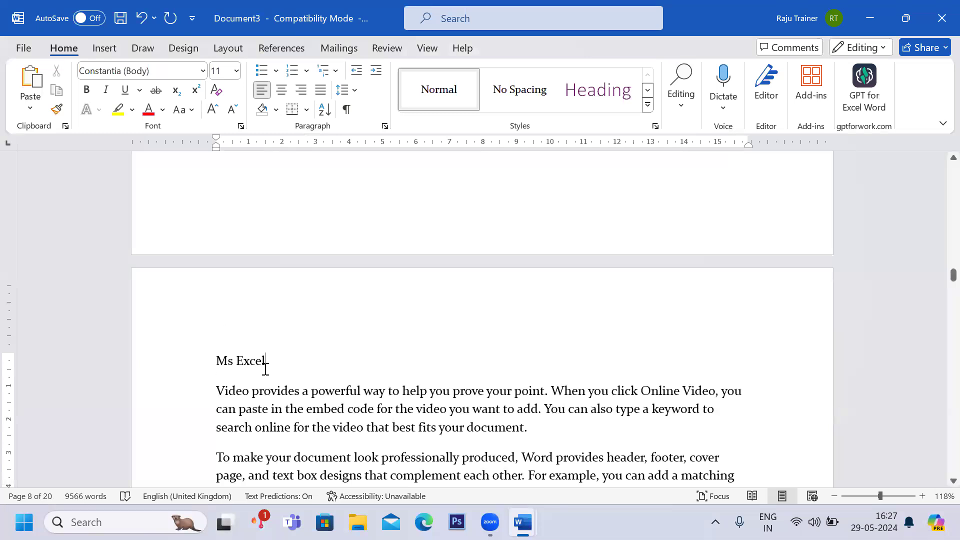
{"action": "left_click_drag", "start_coordinate": [268, 369], "coordinate": [208, 357]}
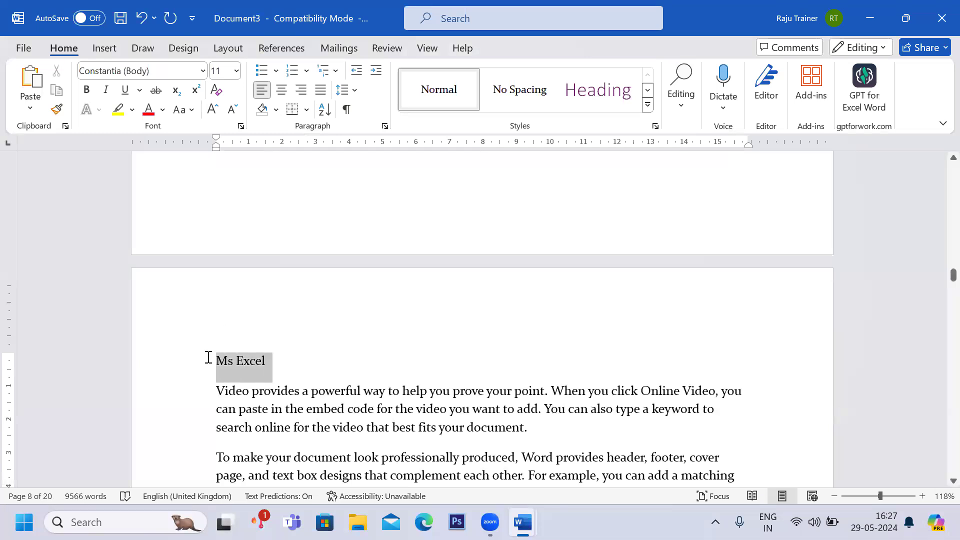
{"action": "left_click", "coordinate": [593, 107]}
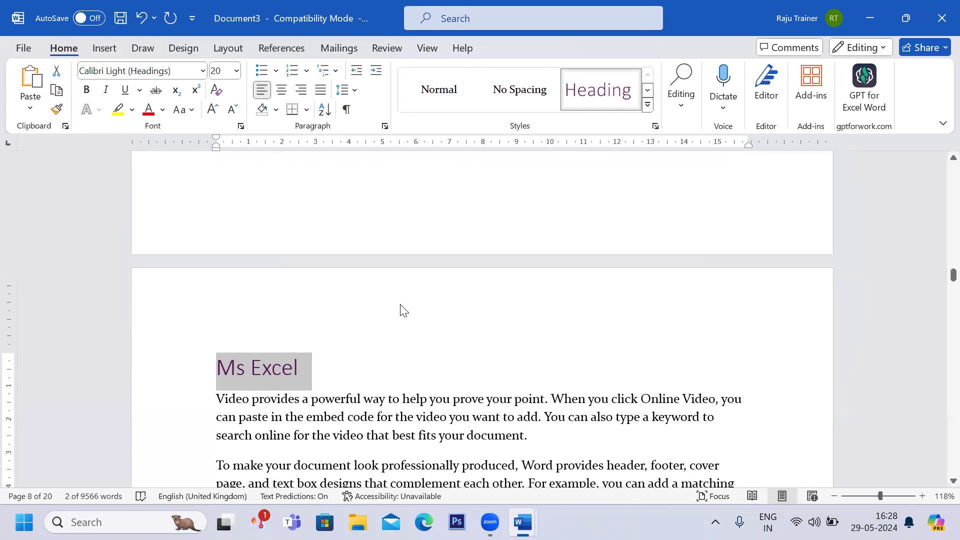
Insert a line Ms Power-point at the top of page 15 and apply the Heading style to it.
{"action": "scroll", "coordinate": [404, 310], "scroll_direction": "down", "scroll_amount": 20}
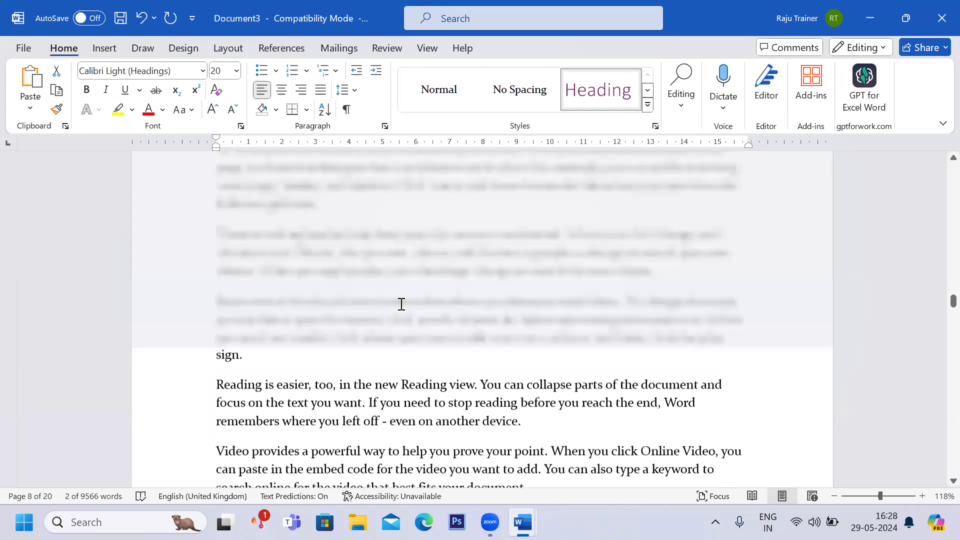
{"action": "scroll", "coordinate": [401, 304], "scroll_direction": "down", "scroll_amount": 20}
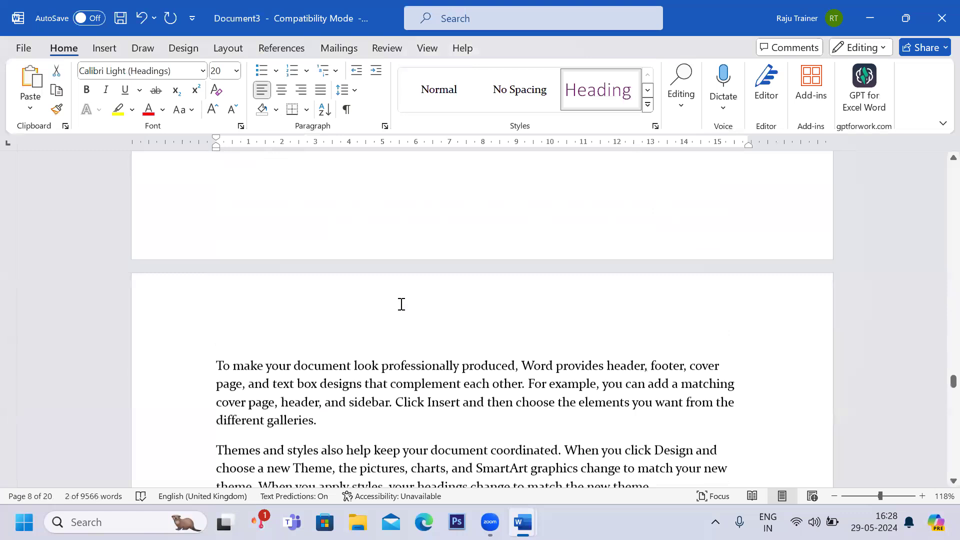
{"action": "left_click", "coordinate": [216, 176]}
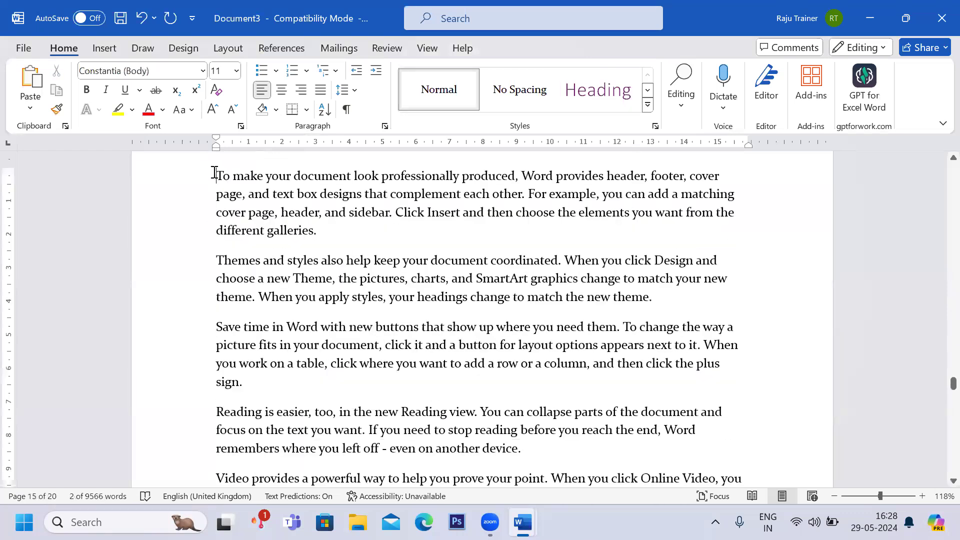
{"action": "key", "text": "Return"}
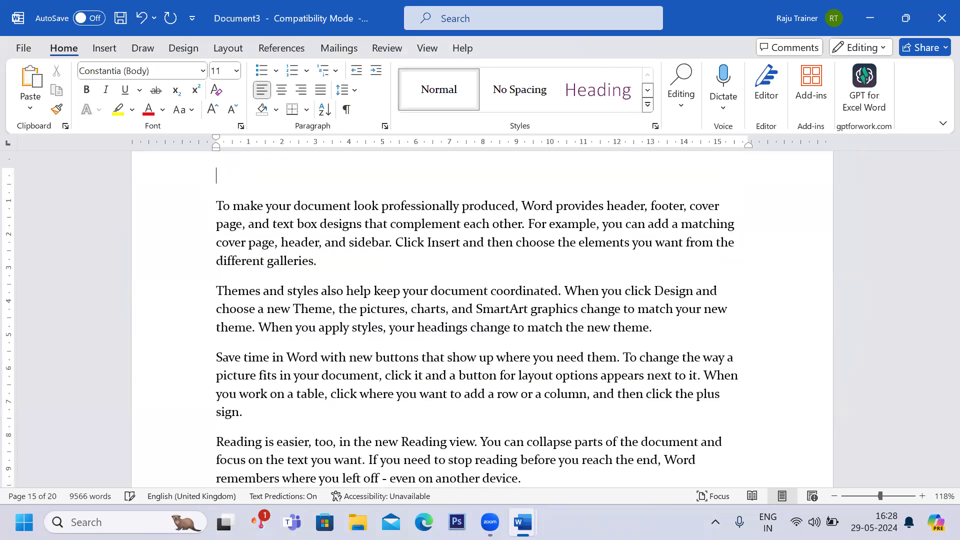
{"action": "type", "text": "Ms Power-po"}
{"action": "type", "text": "n"}
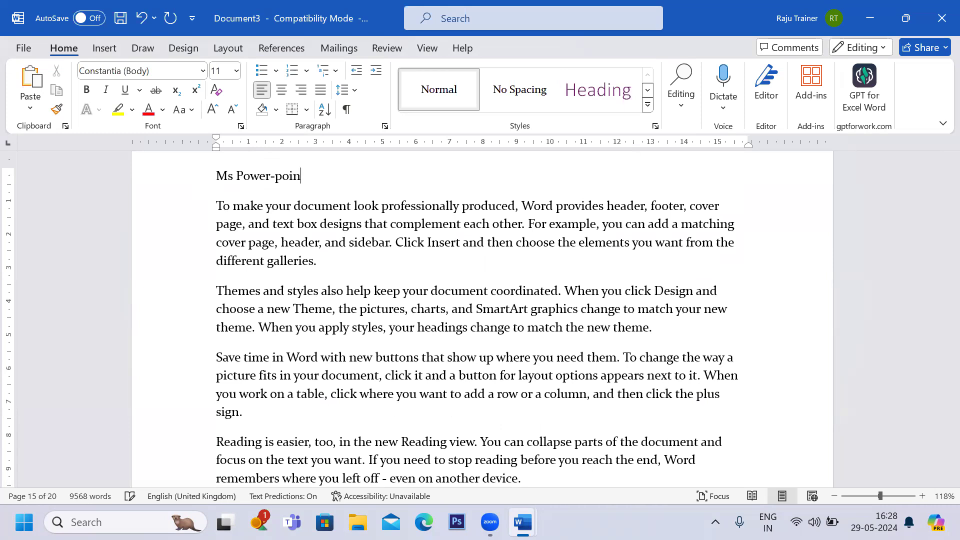
{"action": "left_click_drag", "start_coordinate": [314, 176], "coordinate": [212, 178]}
{"action": "left_click", "coordinate": [598, 90]}
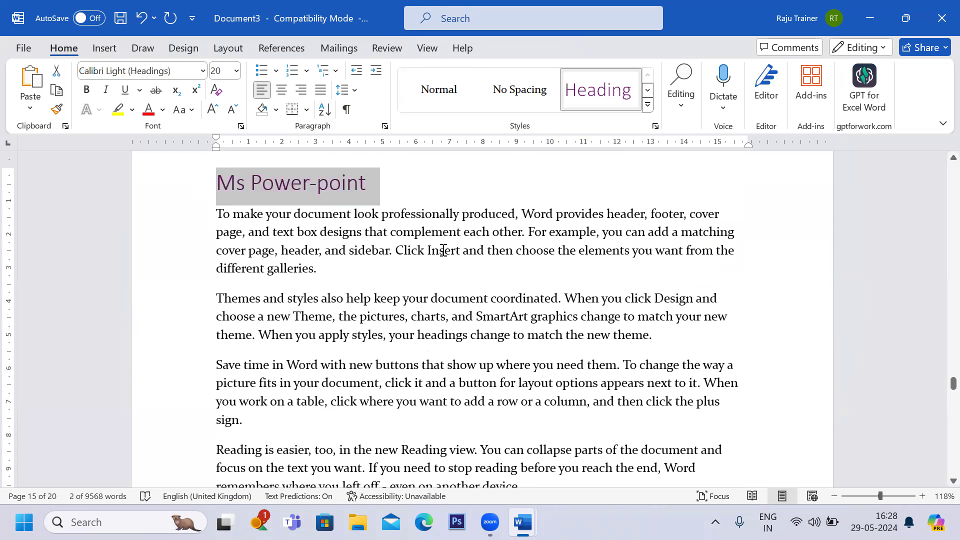
Review the Word sub-items Home, Insert and Page layout in the Document2 outline.
{"action": "scroll", "coordinate": [443, 251], "scroll_direction": "up", "scroll_amount": 3}
{"action": "scroll", "coordinate": [443, 250], "scroll_direction": "down", "scroll_amount": 6}
{"action": "scroll", "coordinate": [443, 250], "scroll_direction": "up", "scroll_amount": 20}
{"action": "scroll", "coordinate": [443, 250], "scroll_direction": "up", "scroll_amount": 15}
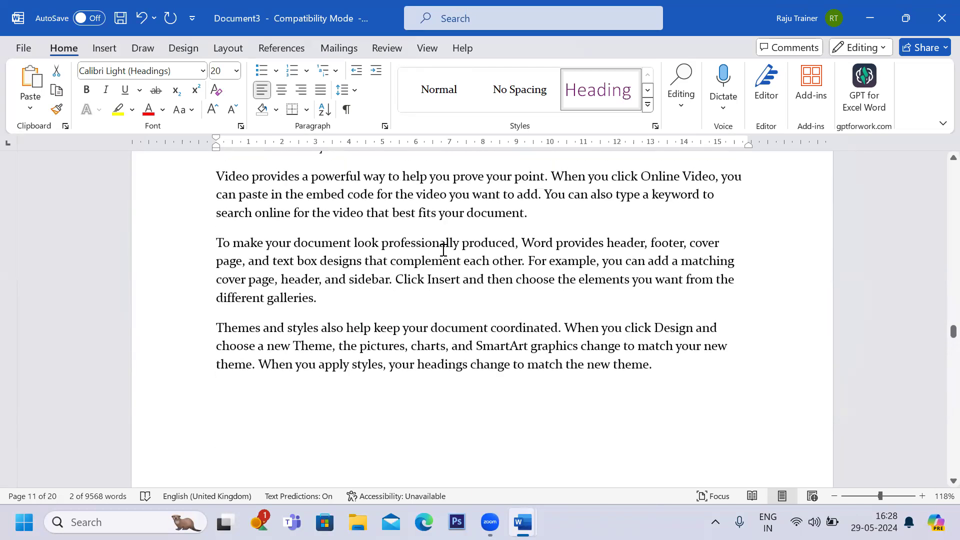
{"action": "key", "text": "alt+Tab"}
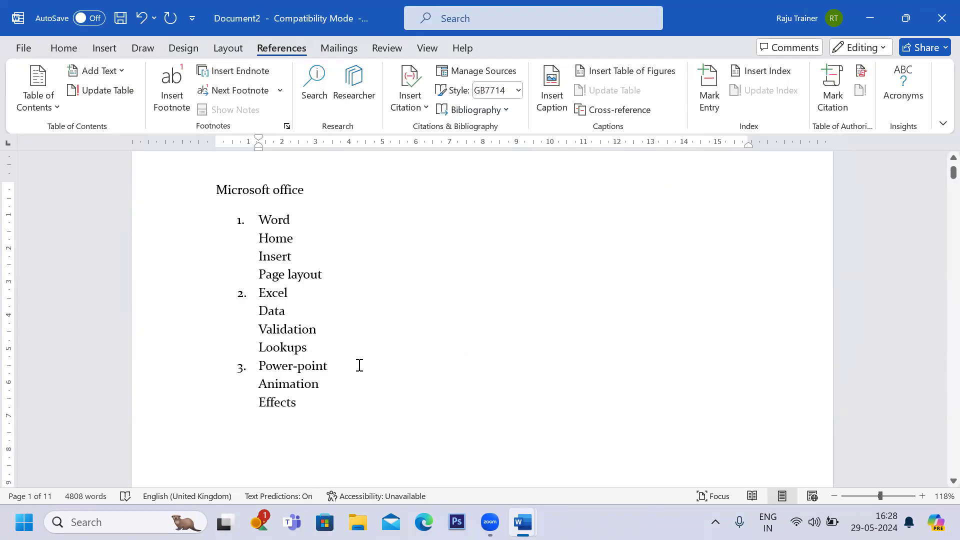
{"action": "double_click", "coordinate": [265, 220]}
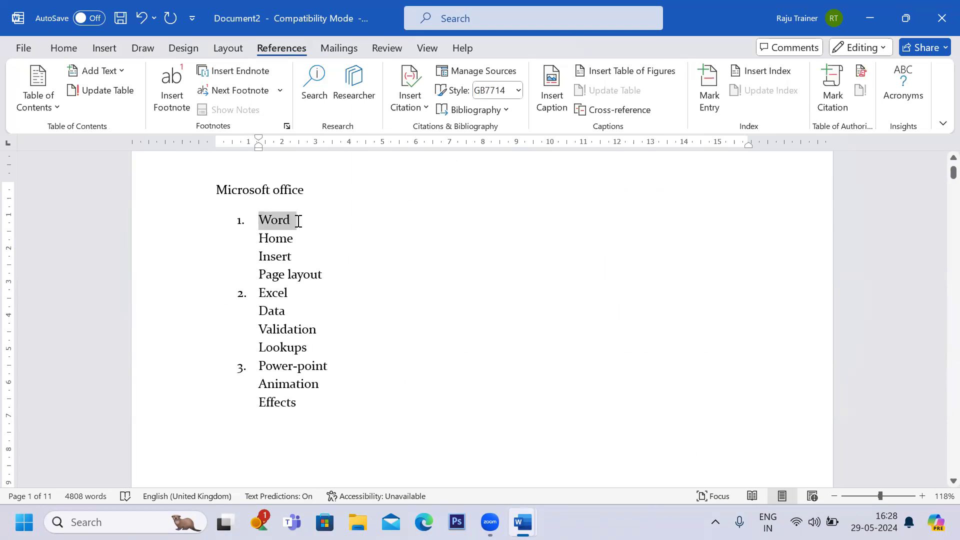
{"action": "left_click_drag", "start_coordinate": [262, 243], "coordinate": [335, 275]}
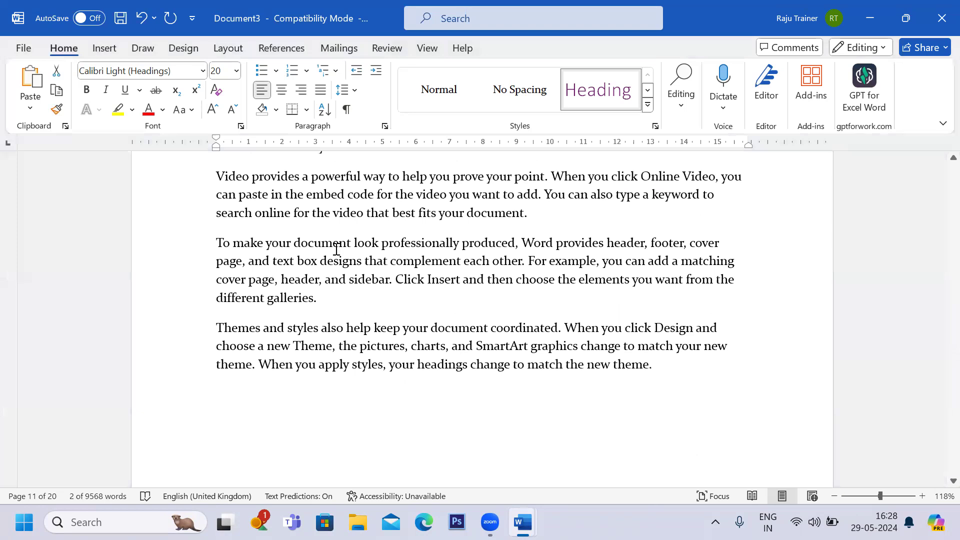
Insert a line Home at the start of page 3 and apply the Heading 2 style to it.
{"action": "scroll", "coordinate": [336, 249], "scroll_direction": "up", "scroll_amount": 20}
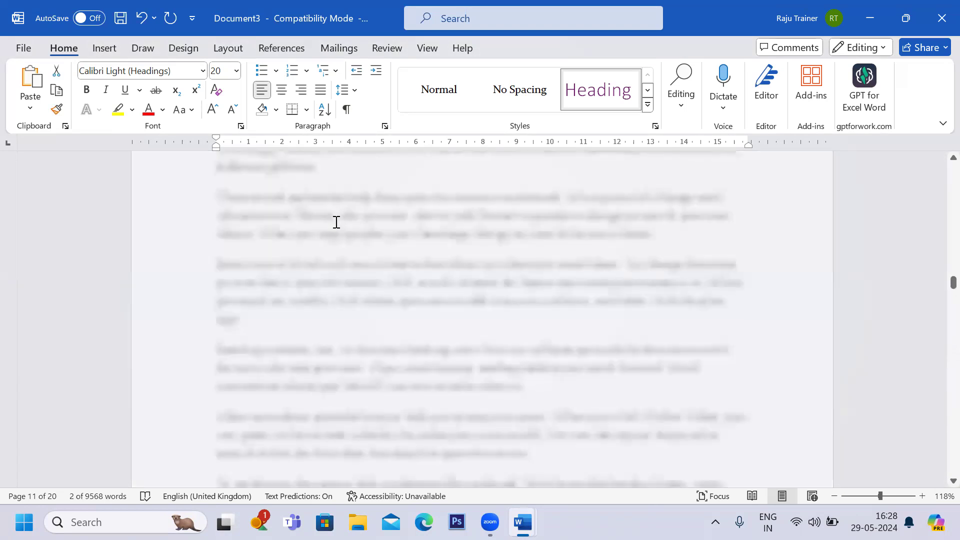
{"action": "scroll", "coordinate": [336, 222], "scroll_direction": "up", "scroll_amount": 10}
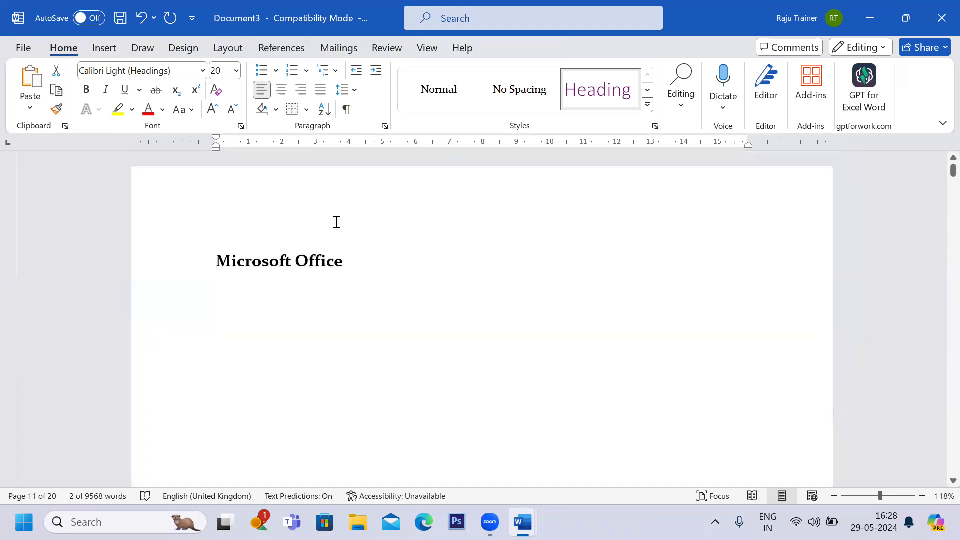
{"action": "scroll", "coordinate": [337, 222], "scroll_direction": "down", "scroll_amount": 6}
{"action": "scroll", "coordinate": [336, 222], "scroll_direction": "up", "scroll_amount": 5}
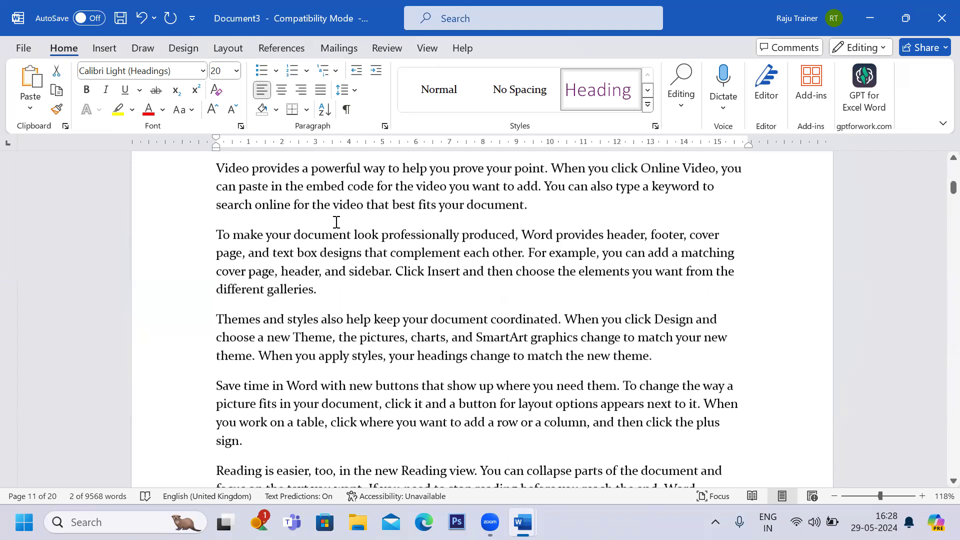
{"action": "scroll", "coordinate": [336, 222], "scroll_direction": "down", "scroll_amount": 3}
{"action": "scroll", "coordinate": [337, 222], "scroll_direction": "up", "scroll_amount": 2}
{"action": "scroll", "coordinate": [336, 223], "scroll_direction": "down", "scroll_amount": 8}
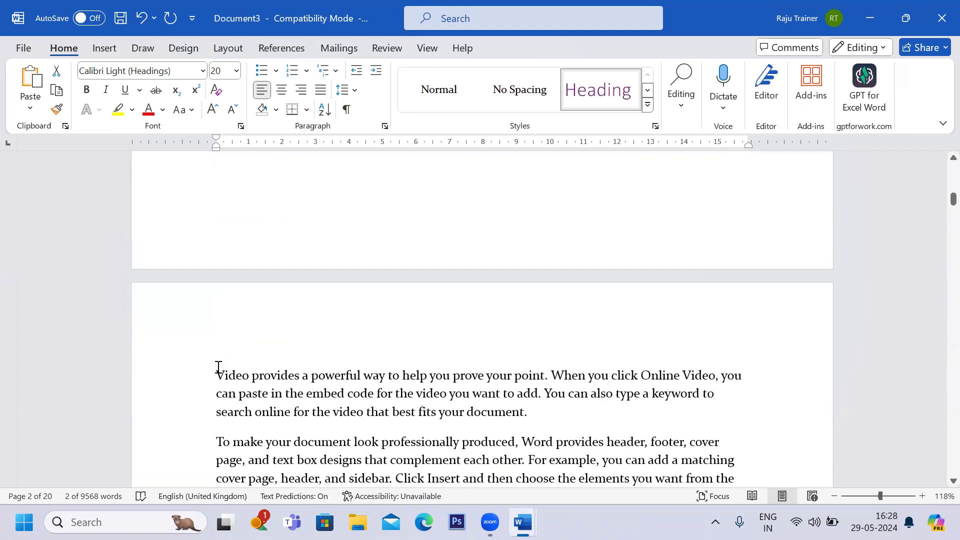
{"action": "left_click", "coordinate": [218, 369]}
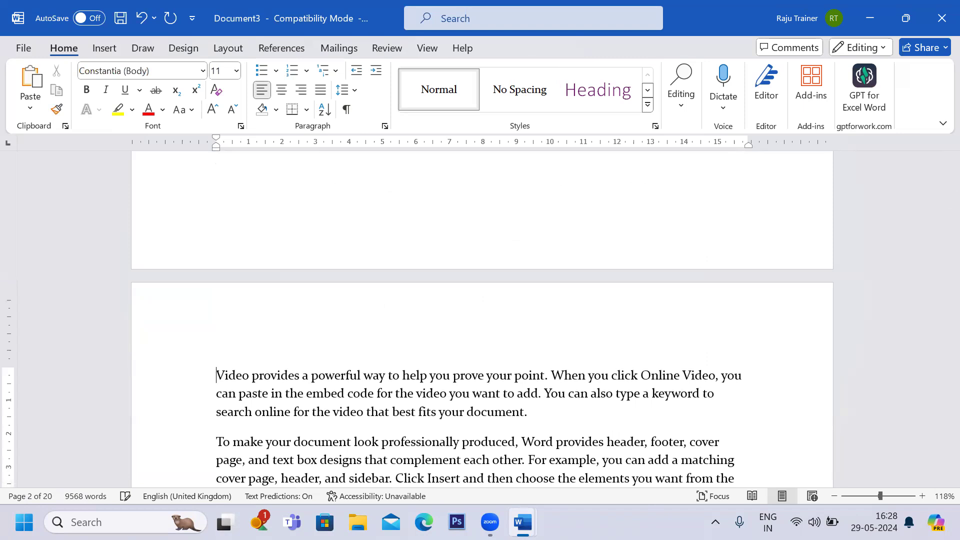
{"action": "key", "text": "Return"}
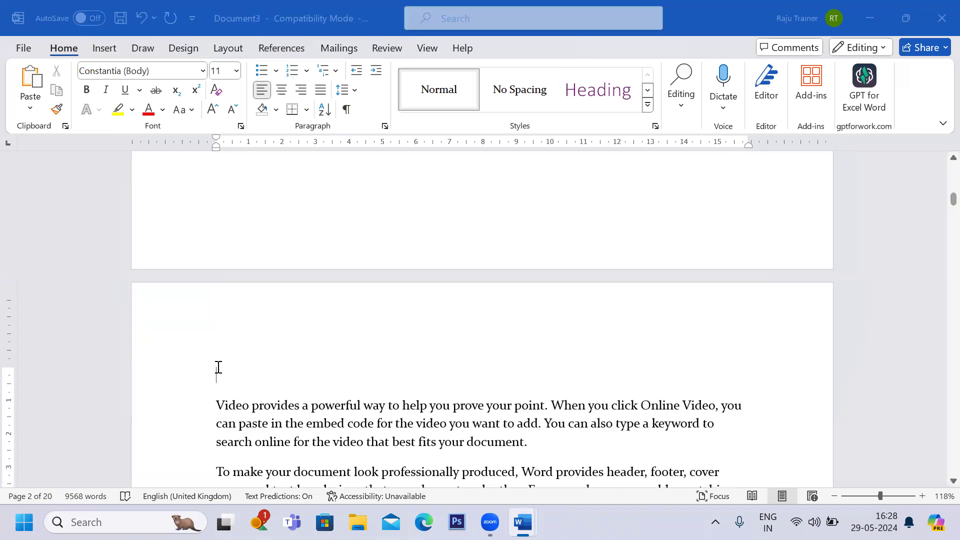
{"action": "key", "text": "alt+Tab"}
{"action": "key", "text": "alt+Tab"}
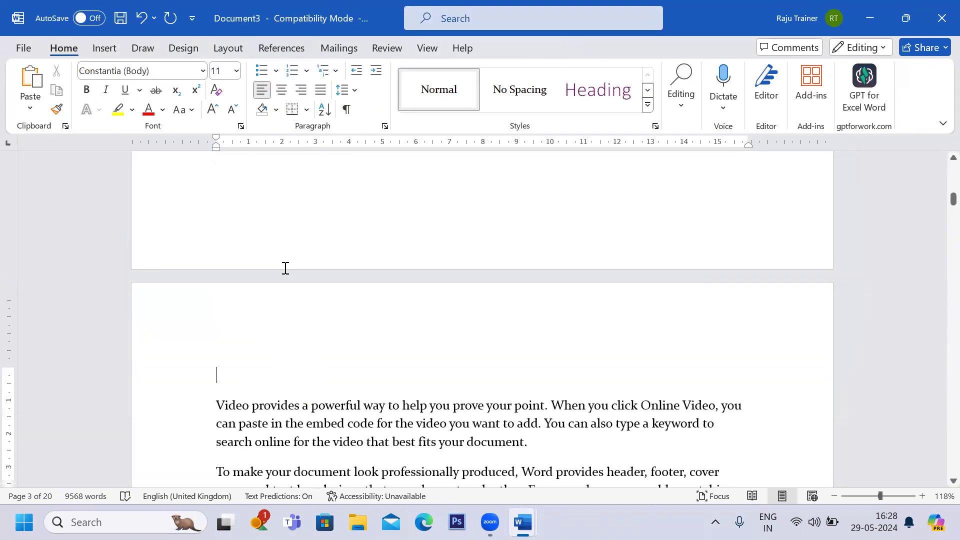
{"action": "type", "text": "Home"}
{"action": "left_click", "coordinate": [205, 375]}
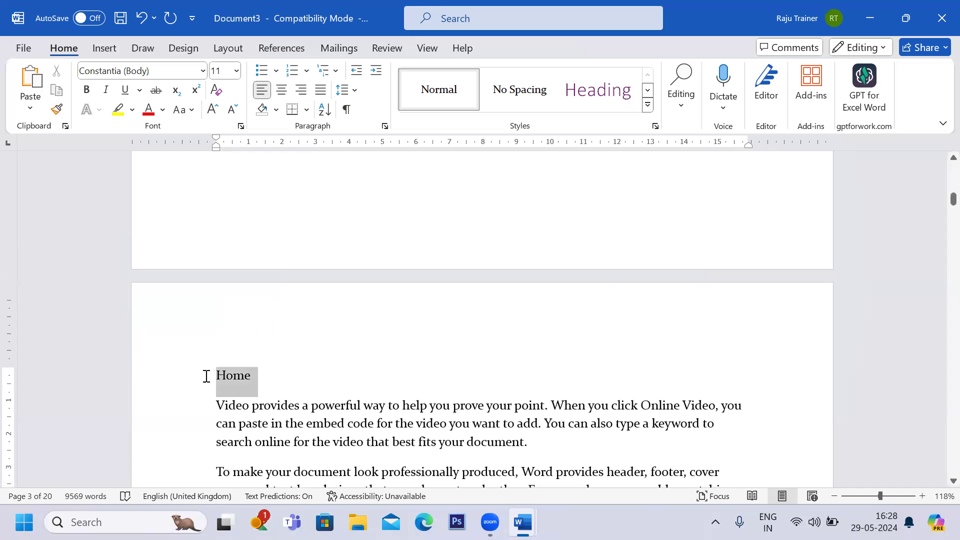
{"action": "left_click", "coordinate": [648, 90]}
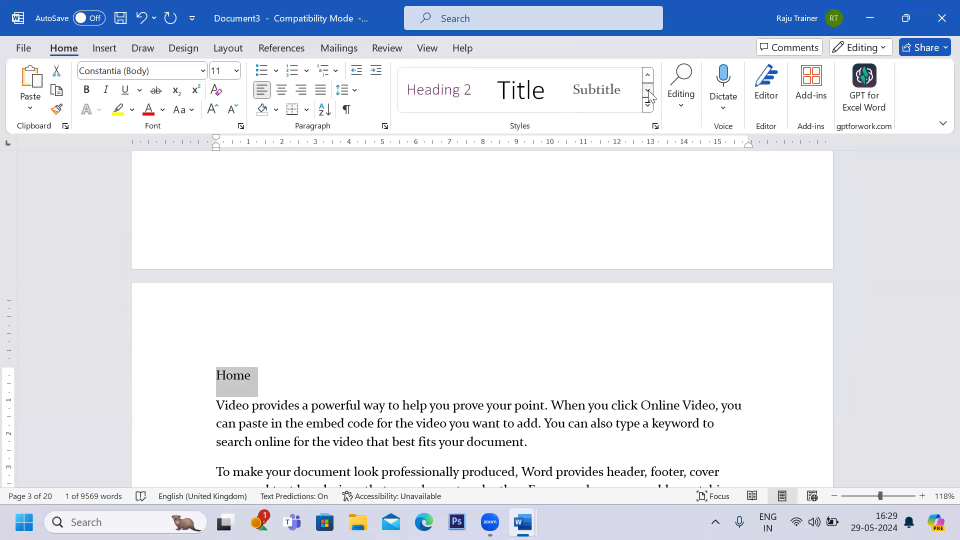
{"action": "left_click", "coordinate": [449, 100]}
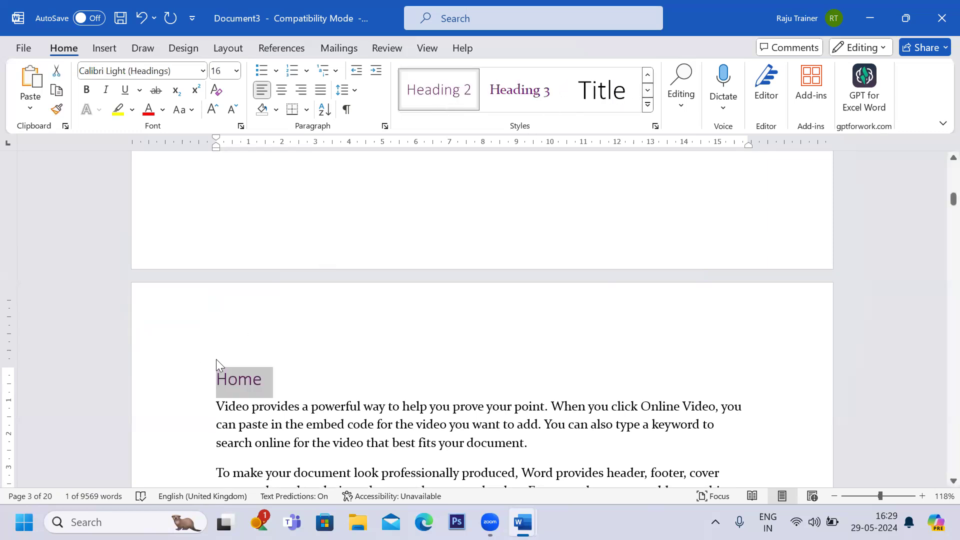
Insert a line Insert at the top of page 4 and apply the Heading 2 style to it.
{"action": "left_click", "coordinate": [285, 386]}
{"action": "key", "text": "alt+Tab"}
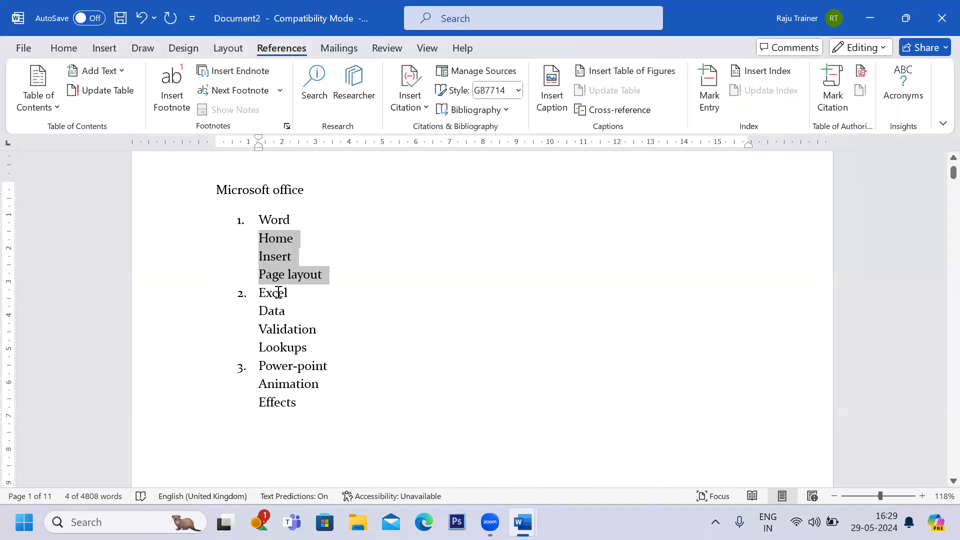
{"action": "key", "text": "alt+Tab"}
{"action": "scroll", "coordinate": [299, 368], "scroll_direction": "down", "scroll_amount": 6}
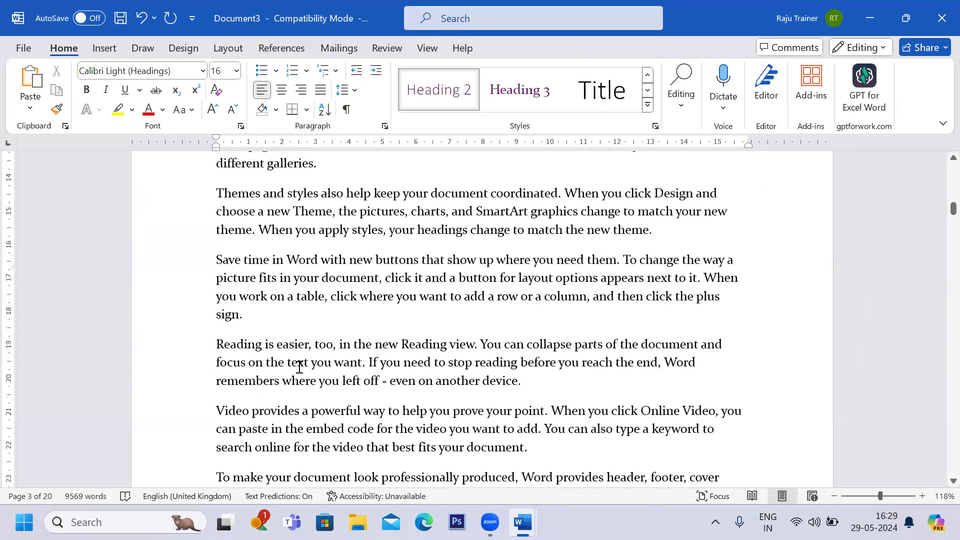
{"action": "scroll", "coordinate": [299, 367], "scroll_direction": "up", "scroll_amount": 3}
{"action": "scroll", "coordinate": [298, 369], "scroll_direction": "down", "scroll_amount": 3}
{"action": "scroll", "coordinate": [235, 274], "scroll_direction": "up", "scroll_amount": 3}
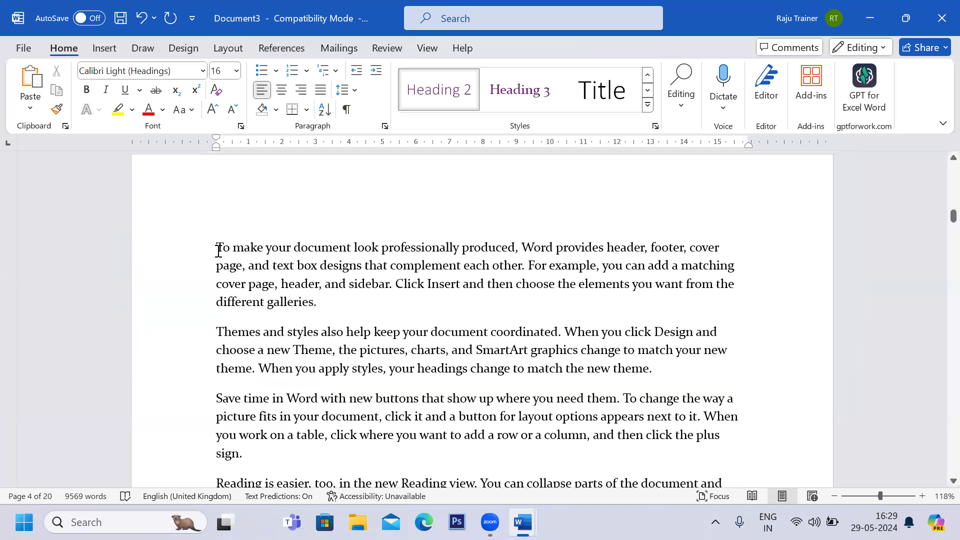
{"action": "left_click", "coordinate": [218, 250]}
{"action": "scroll", "coordinate": [219, 250], "scroll_direction": "up", "scroll_amount": 1}
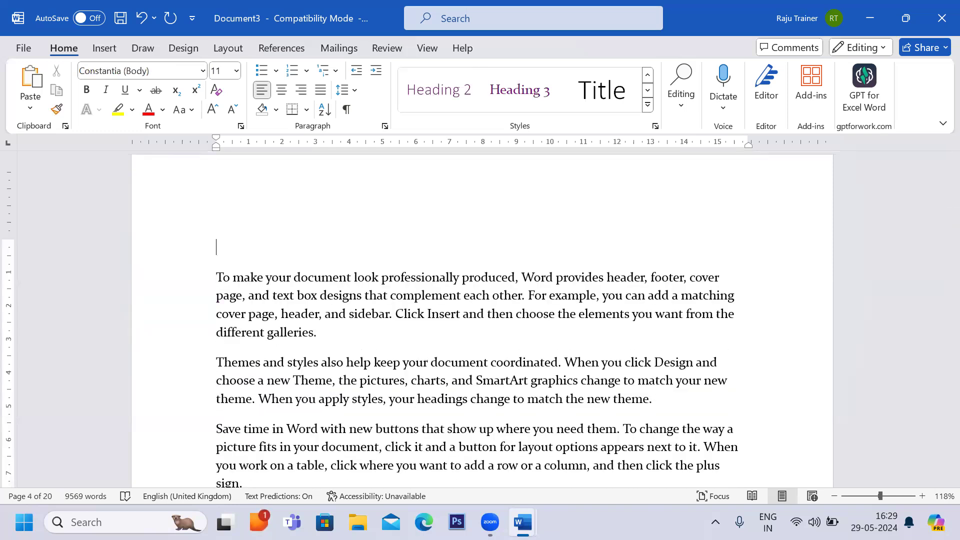
{"action": "type", "text": "Inse"}
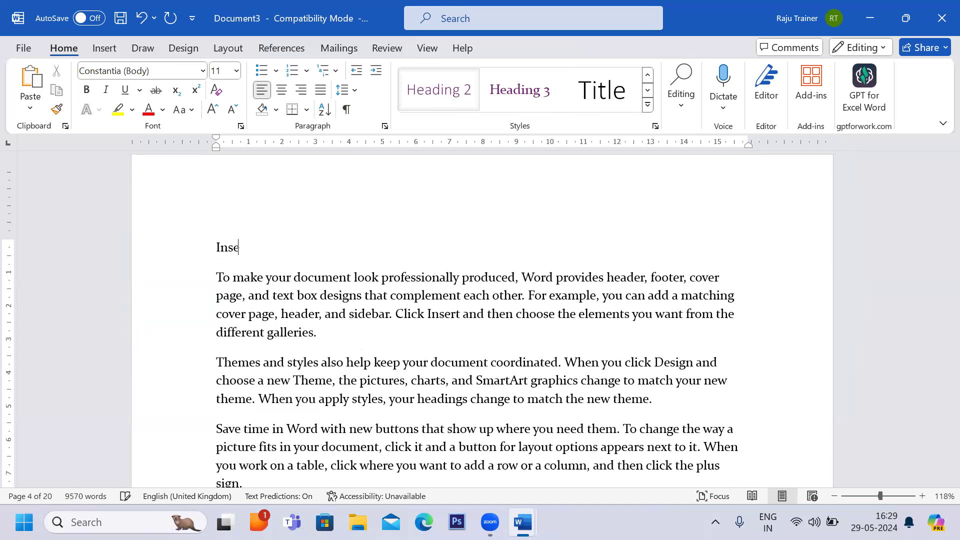
{"action": "type", "text": "rt"}
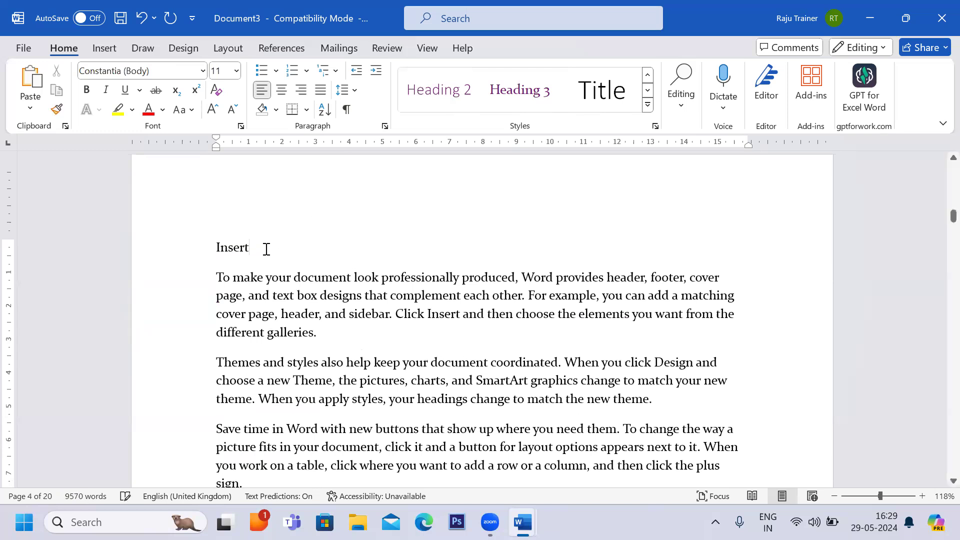
{"action": "left_click", "coordinate": [208, 250]}
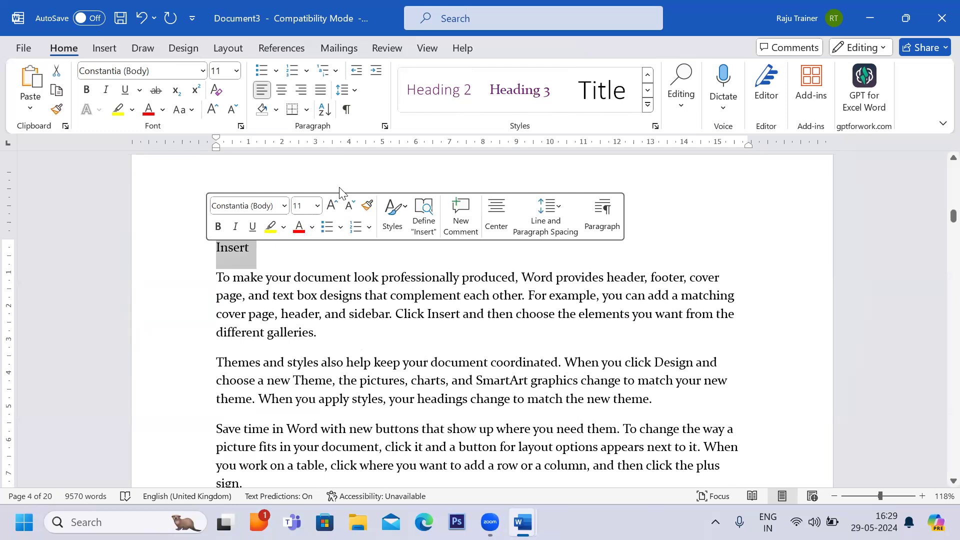
{"action": "left_click", "coordinate": [439, 90]}
Insert a line Page layout at the top of page 5 and apply the Heading 2 style to it.
{"action": "scroll", "coordinate": [375, 317], "scroll_direction": "down", "scroll_amount": 3}
{"action": "scroll", "coordinate": [375, 321], "scroll_direction": "down", "scroll_amount": 15}
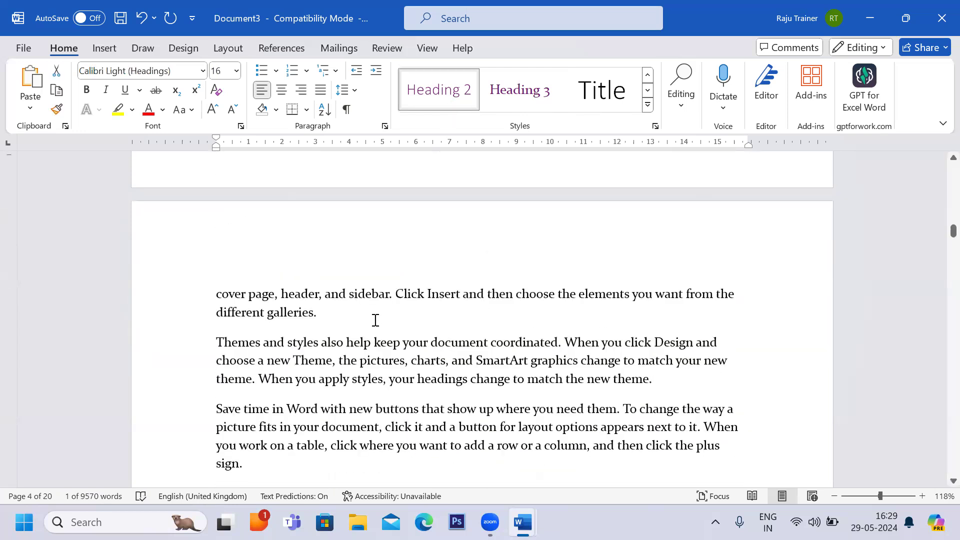
{"action": "left_click", "coordinate": [216, 252]}
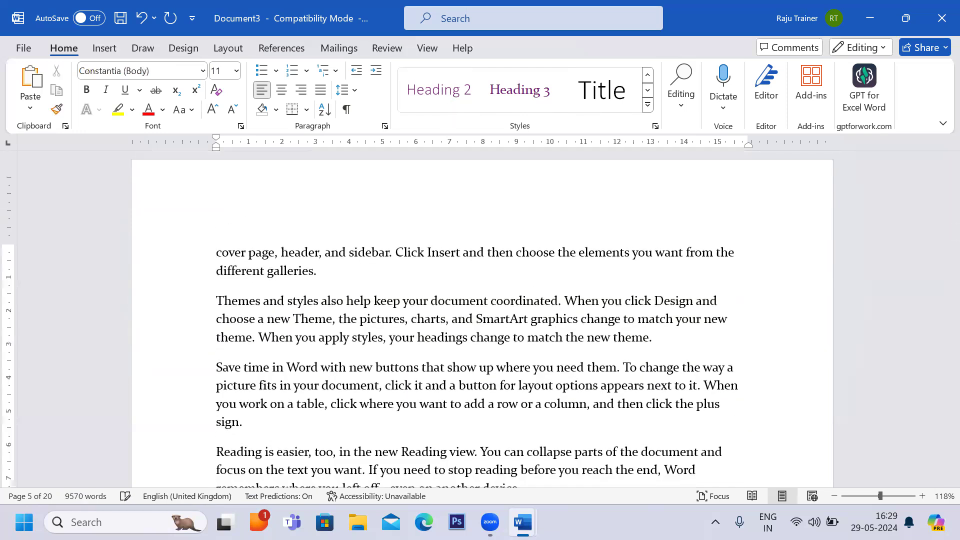
{"action": "key", "text": "Return"}
{"action": "type", "text": "Pagelayout"}
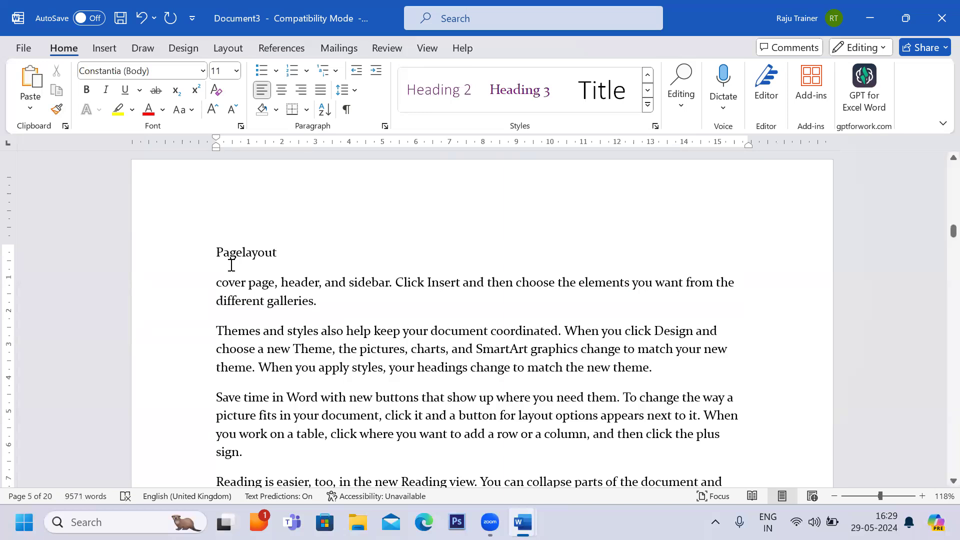
{"action": "left_click", "coordinate": [244, 255]}
{"action": "triple_click", "coordinate": [263, 252]}
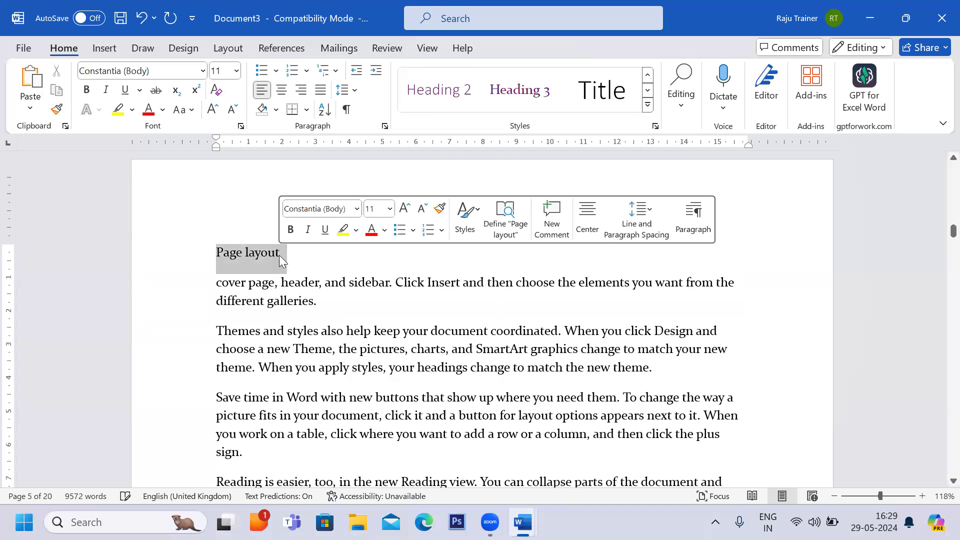
{"action": "left_click", "coordinate": [435, 111]}
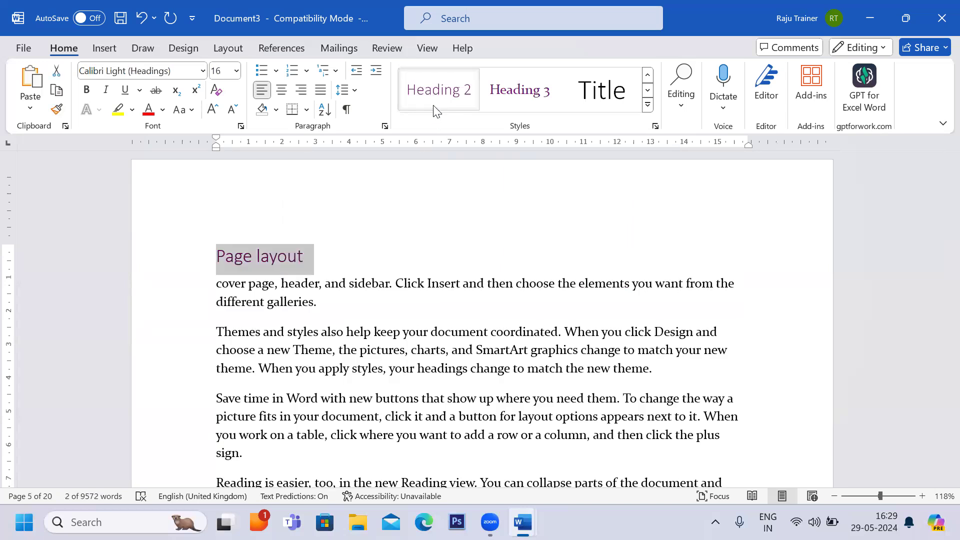
Review the new Ms Word, Home, Insert and Page layout headings in the document.
{"action": "scroll", "coordinate": [437, 203], "scroll_direction": "down", "scroll_amount": 4}
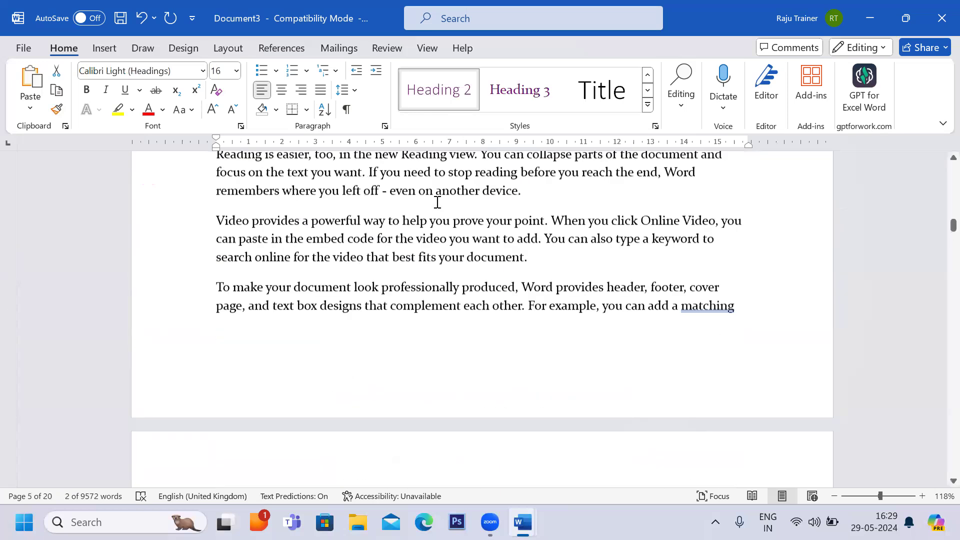
{"action": "scroll", "coordinate": [437, 202], "scroll_direction": "up", "scroll_amount": 20}
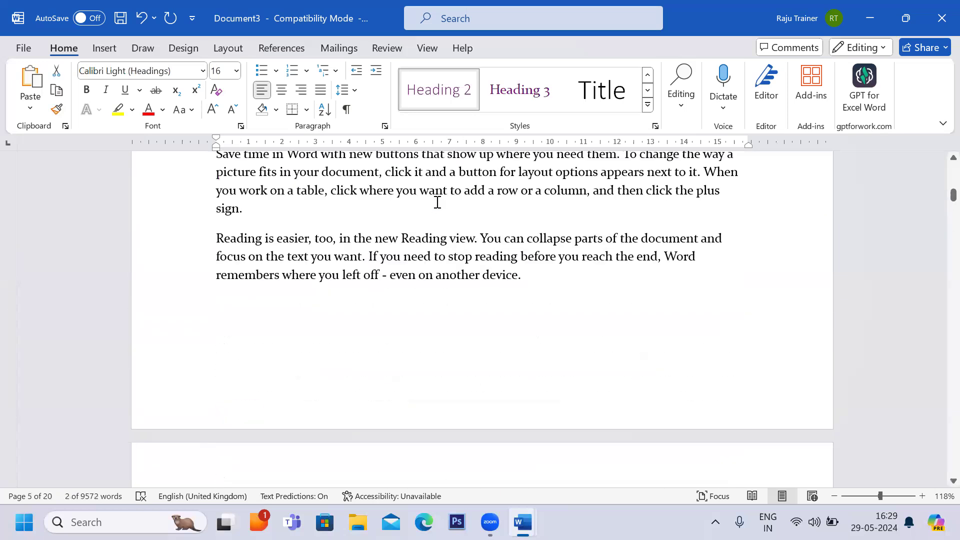
{"action": "scroll", "coordinate": [437, 202], "scroll_direction": "up", "scroll_amount": 4}
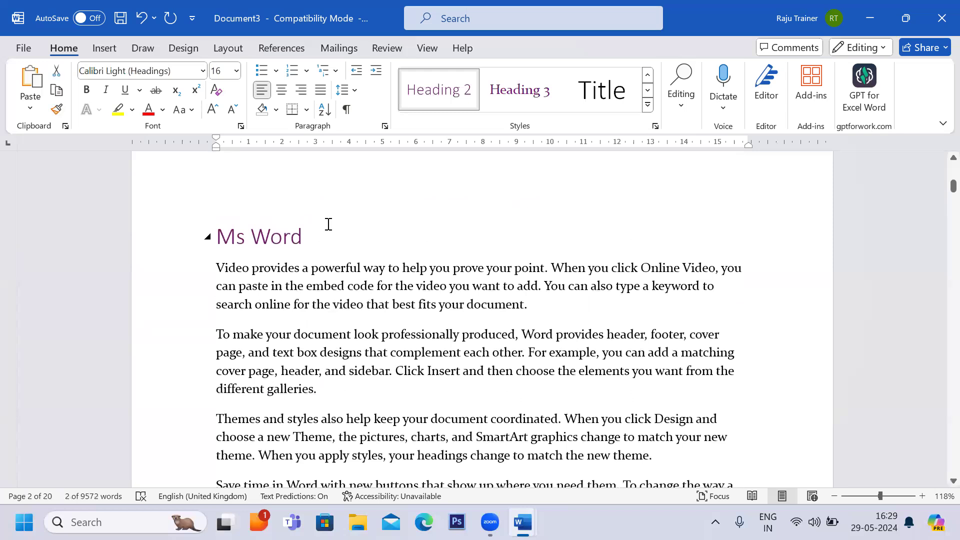
{"action": "left_click", "coordinate": [328, 224]}
{"action": "scroll", "coordinate": [329, 224], "scroll_direction": "down", "scroll_amount": 15}
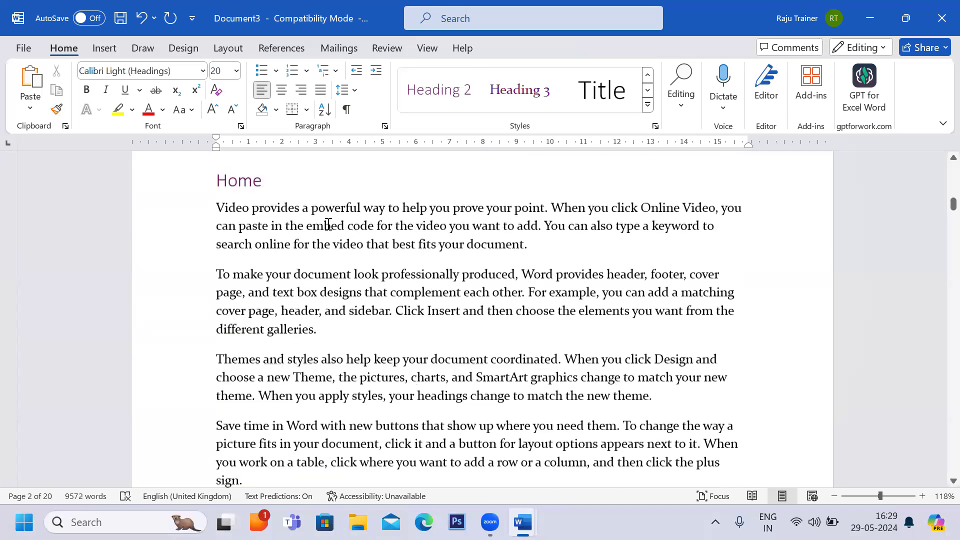
{"action": "scroll", "coordinate": [329, 224], "scroll_direction": "down", "scroll_amount": 15}
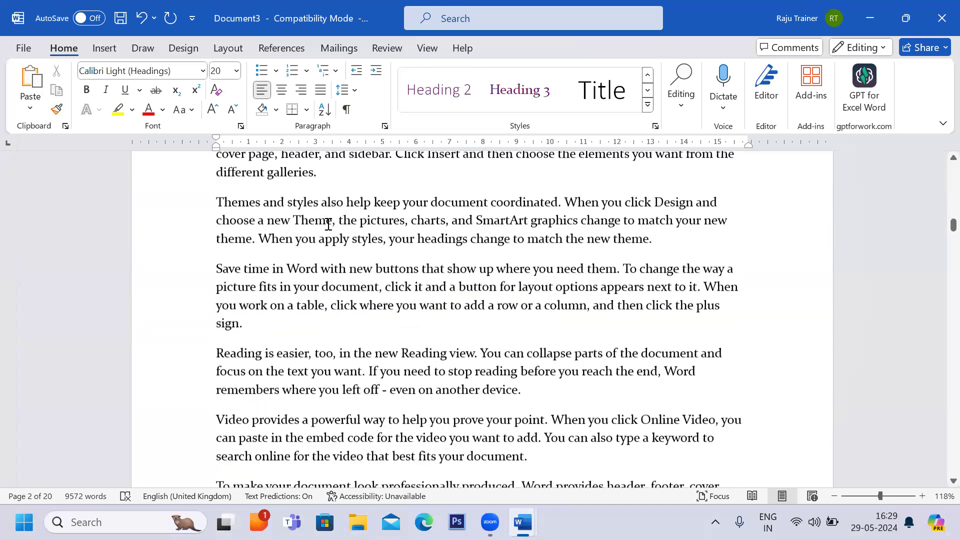
{"action": "scroll", "coordinate": [328, 224], "scroll_direction": "down", "scroll_amount": 5}
{"action": "scroll", "coordinate": [320, 224], "scroll_direction": "up", "scroll_amount": 2}
Review the Word, Excel and Power-point items in the Document2 outline against the document's sections.
{"action": "key", "text": "alt+Tab"}
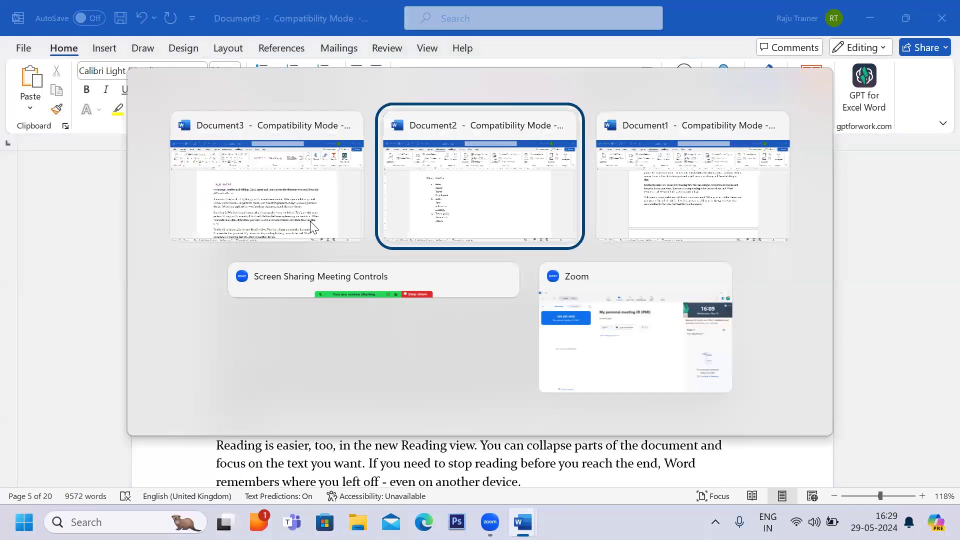
{"action": "double_click", "coordinate": [264, 219]}
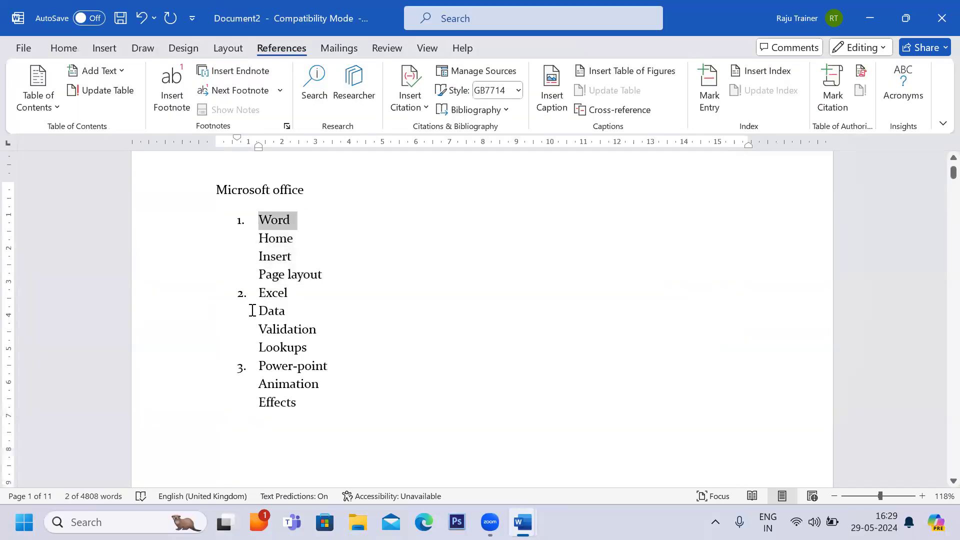
{"action": "left_click_drag", "start_coordinate": [255, 293], "coordinate": [291, 292]}
{"action": "left_click_drag", "start_coordinate": [258, 365], "coordinate": [341, 366]}
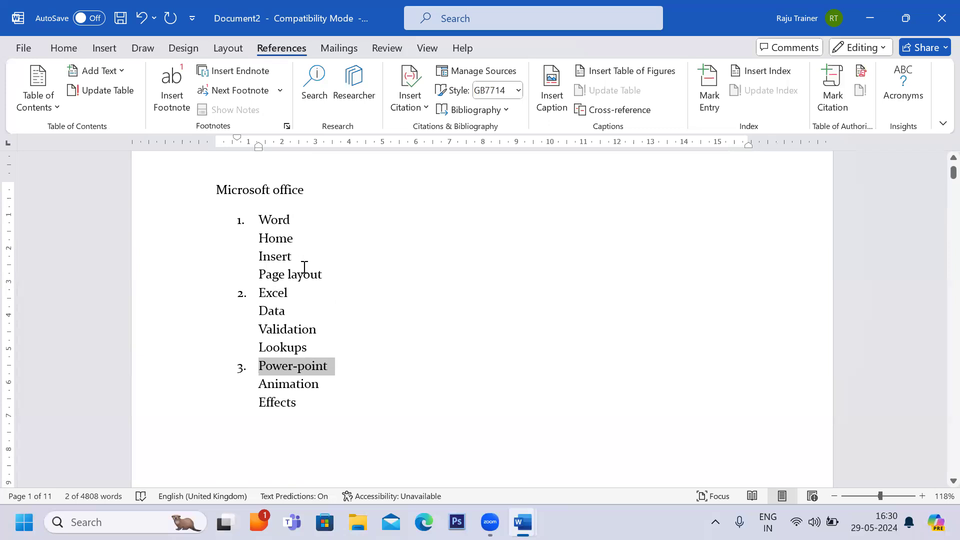
{"action": "left_click_drag", "start_coordinate": [260, 220], "coordinate": [312, 223]}
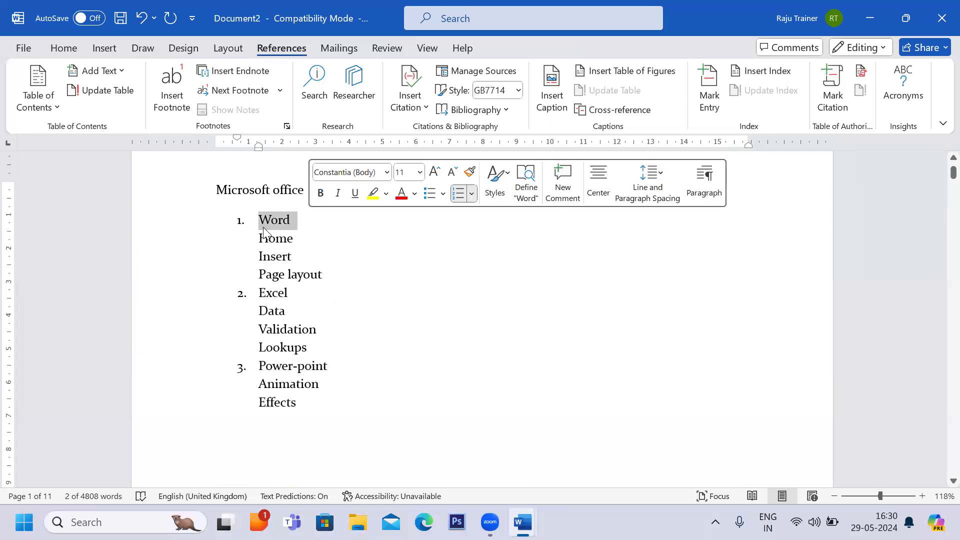
{"action": "left_click_drag", "start_coordinate": [261, 238], "coordinate": [310, 290]}
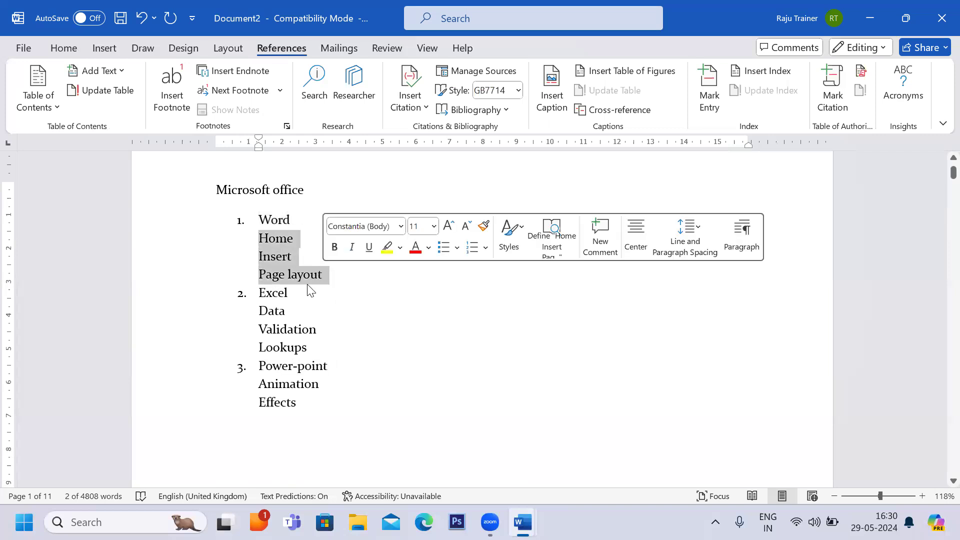
{"action": "left_click", "coordinate": [262, 209]}
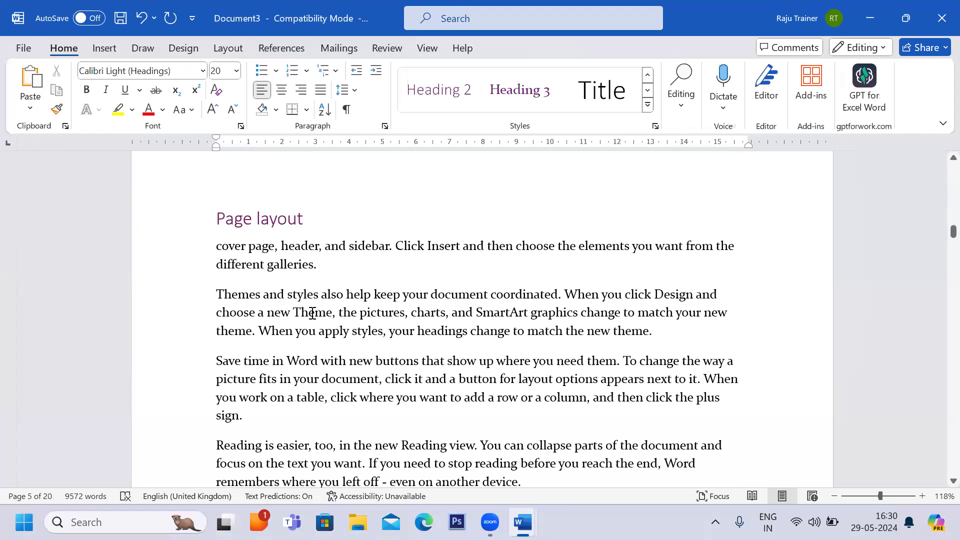
{"action": "scroll", "coordinate": [315, 312], "scroll_direction": "down", "scroll_amount": 4}
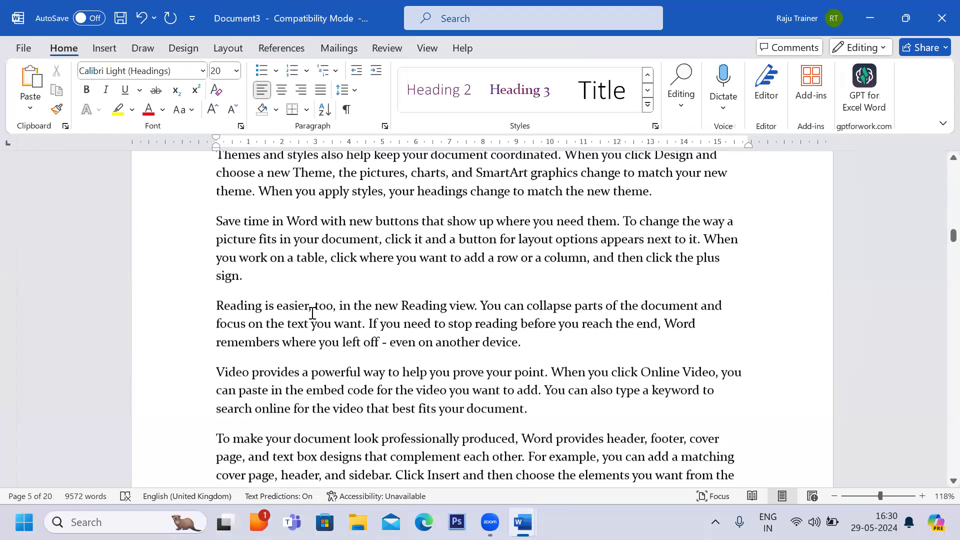
{"action": "scroll", "coordinate": [313, 313], "scroll_direction": "down", "scroll_amount": 15}
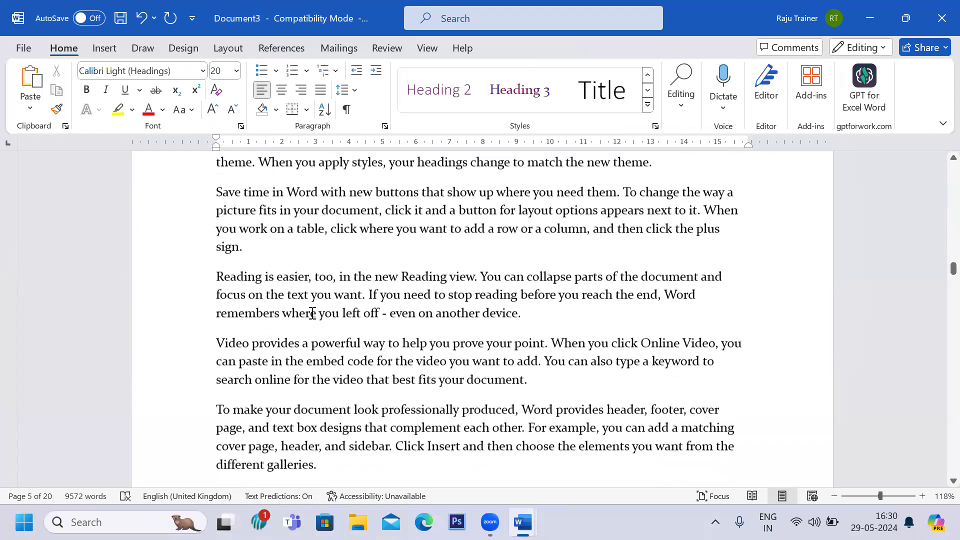
{"action": "scroll", "coordinate": [312, 313], "scroll_direction": "down", "scroll_amount": 4}
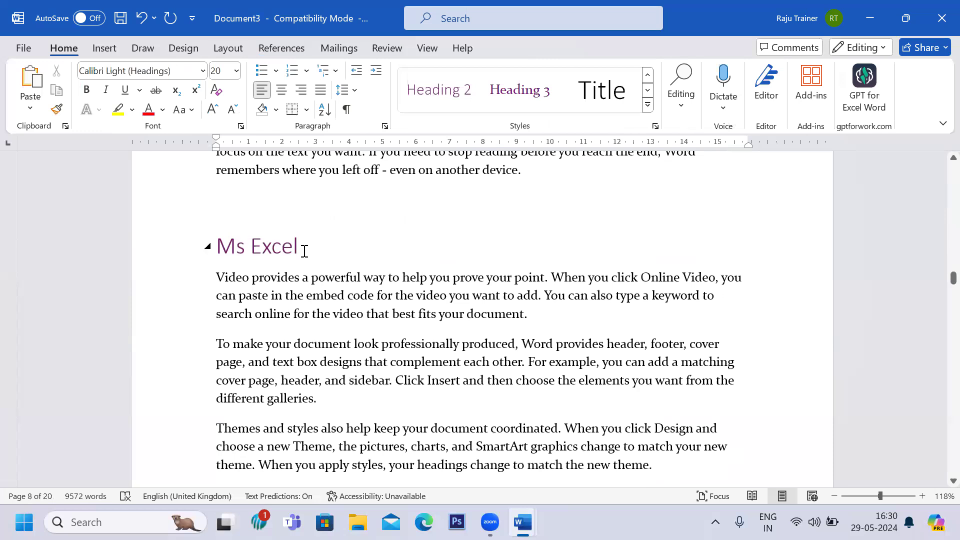
Delete the selected content on the Ms Excel heading line on page 8.
{"action": "left_click_drag", "start_coordinate": [304, 251], "coordinate": [208, 247]}
{"action": "key", "text": "Delete"}
Insert a line Reference above the Save time paragraph on page 6 and apply the Heading 2 style to it.
{"action": "scroll", "coordinate": [279, 263], "scroll_direction": "up", "scroll_amount": 14}
{"action": "scroll", "coordinate": [266, 261], "scroll_direction": "up", "scroll_amount": 10}
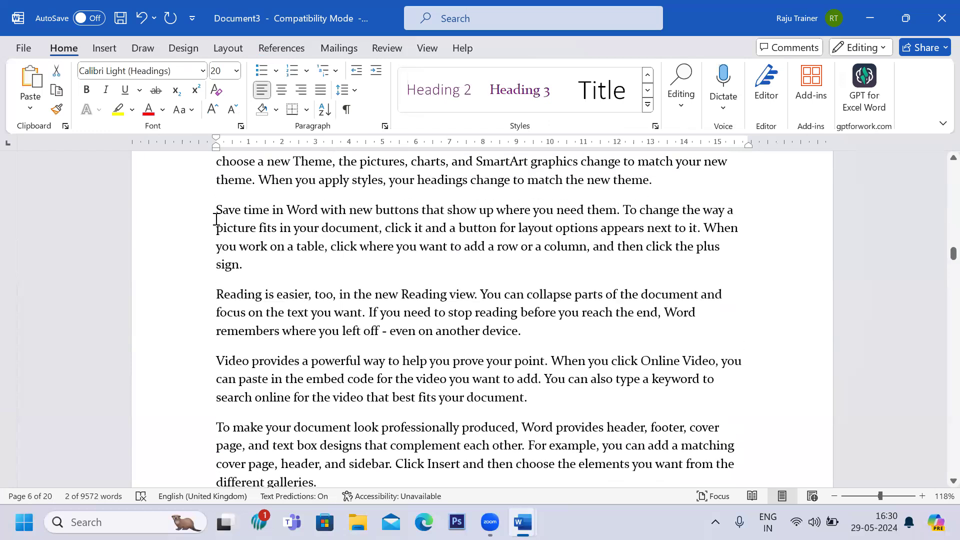
{"action": "left_click", "coordinate": [215, 212]}
{"action": "key", "text": "Return"}
{"action": "key", "text": "Up"}
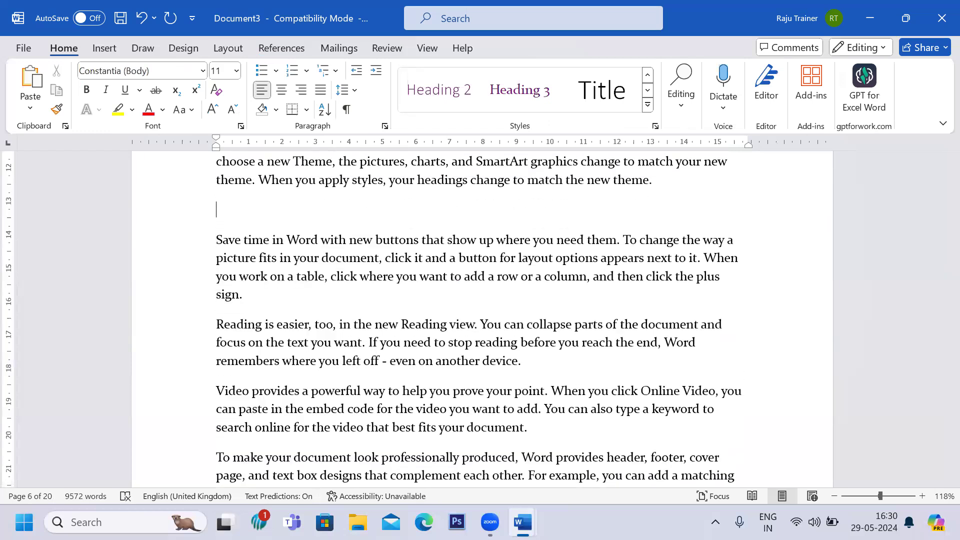
{"action": "type", "text": "Reference"}
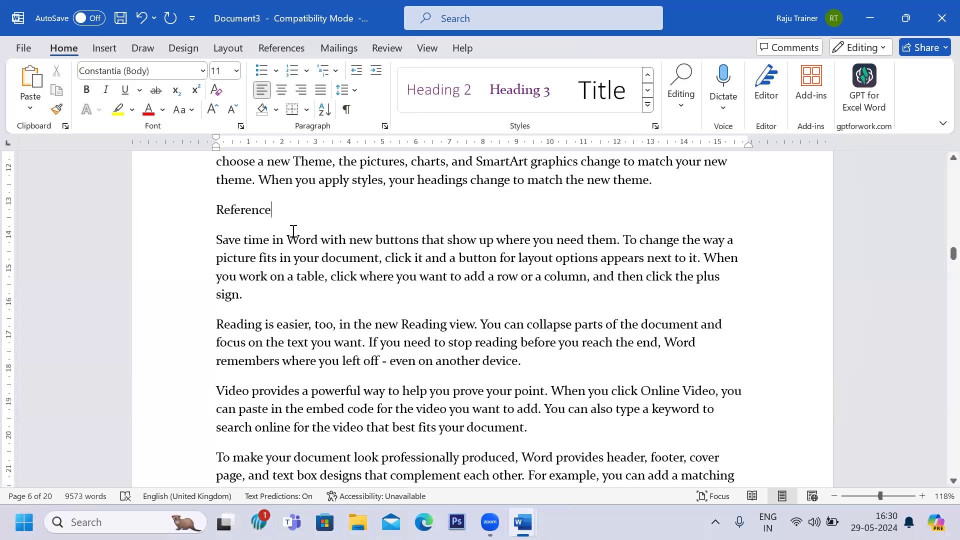
{"action": "left_click_drag", "start_coordinate": [278, 213], "coordinate": [210, 208]}
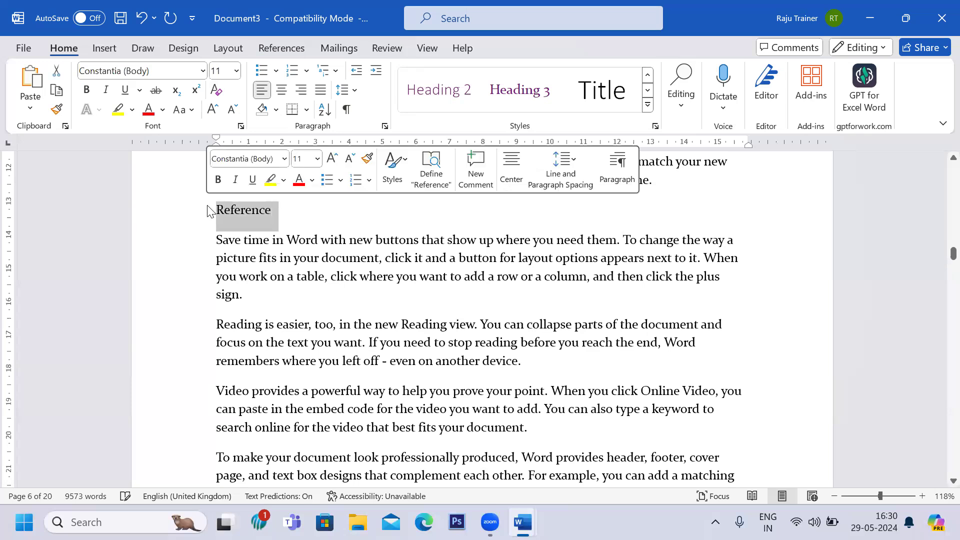
{"action": "left_click", "coordinate": [452, 95]}
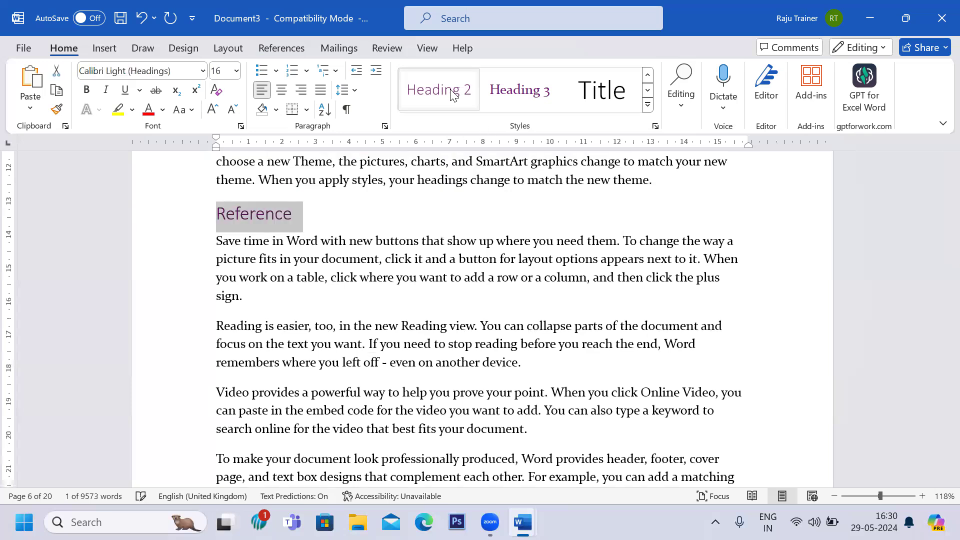
Insert a line data at the top of page 9, checking the Document2 outline, and apply the Heading 2 style.
{"action": "left_click", "coordinate": [298, 317]}
{"action": "scroll", "coordinate": [299, 315], "scroll_direction": "down", "scroll_amount": 1}
{"action": "scroll", "coordinate": [299, 315], "scroll_direction": "down", "scroll_amount": 15}
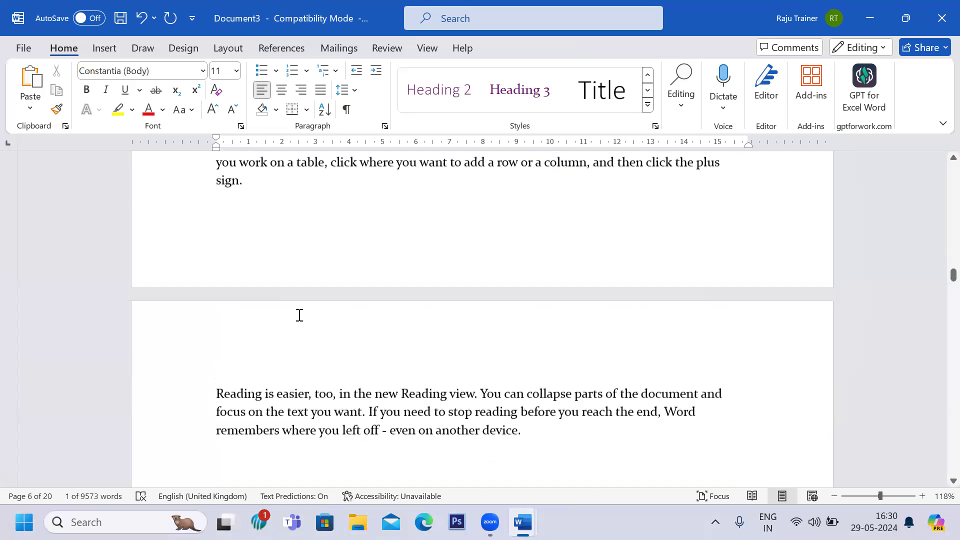
{"action": "scroll", "coordinate": [299, 315], "scroll_direction": "up", "scroll_amount": 4}
{"action": "scroll", "coordinate": [299, 315], "scroll_direction": "down", "scroll_amount": 13}
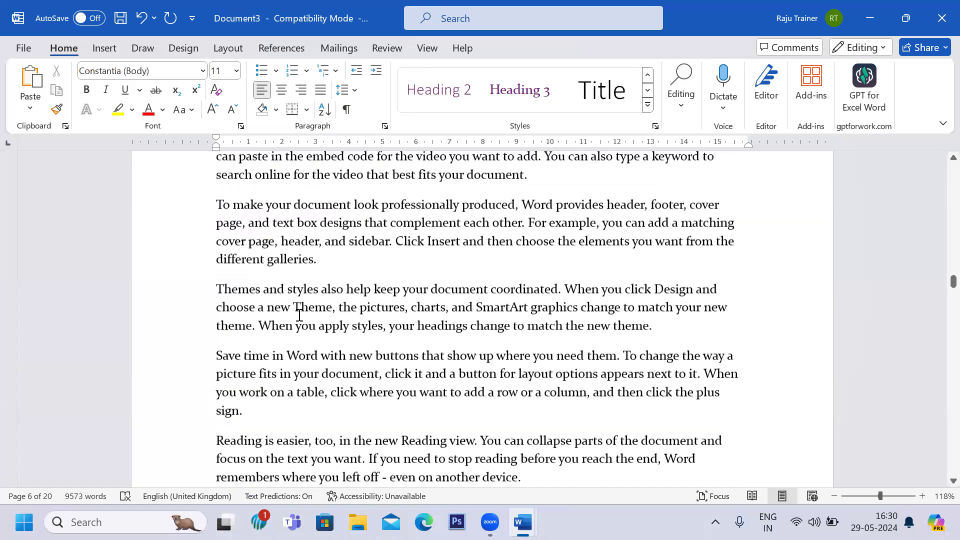
{"action": "scroll", "coordinate": [299, 316], "scroll_direction": "down", "scroll_amount": 6}
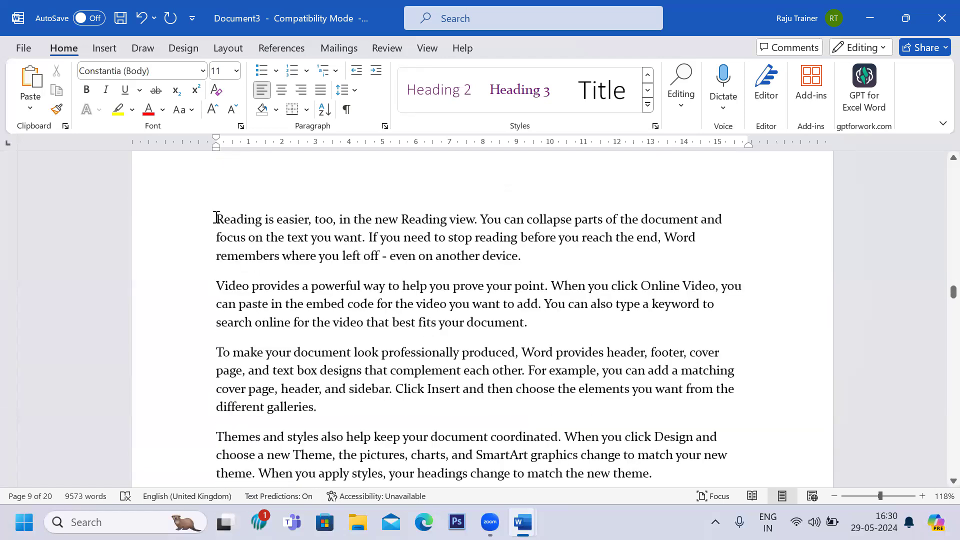
{"action": "left_click", "coordinate": [216, 219]}
{"action": "key", "text": "Return"}
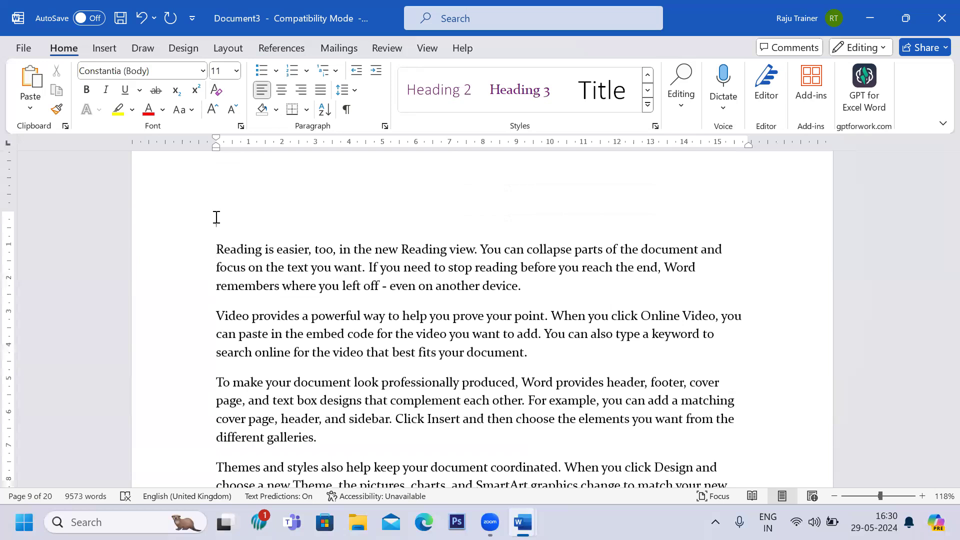
{"action": "key", "text": "alt+Tab"}
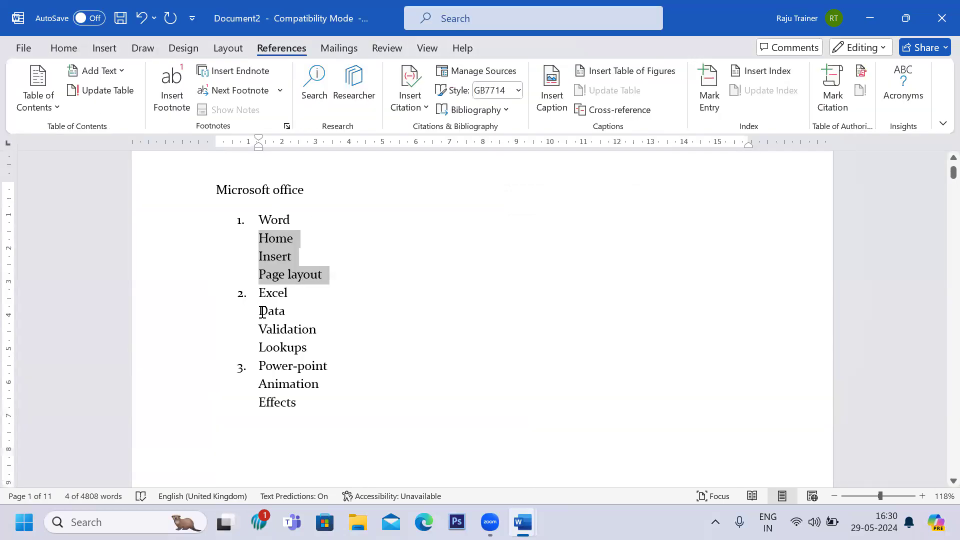
{"action": "key", "text": "alt+Tab"}
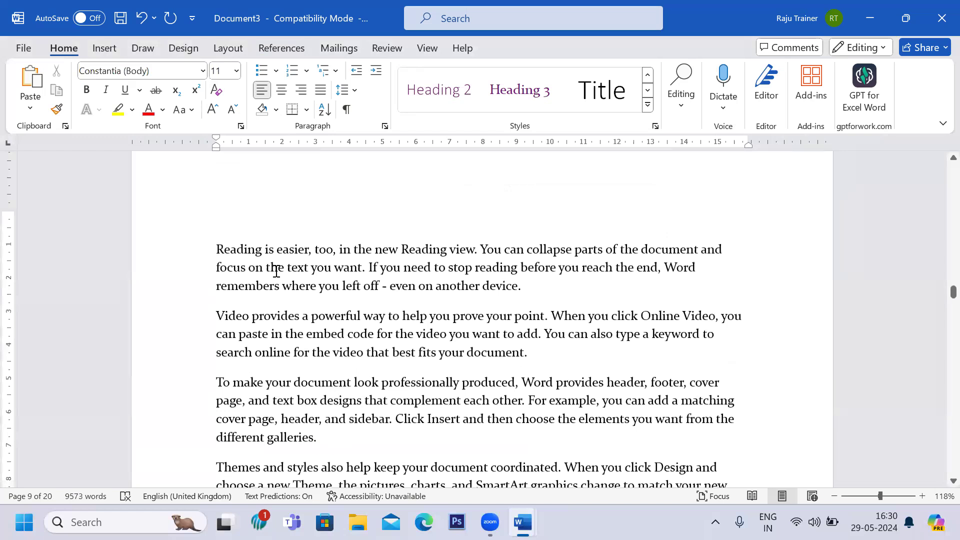
{"action": "type", "text": "dat"}
{"action": "left_click_drag", "start_coordinate": [261, 218], "coordinate": [214, 217]}
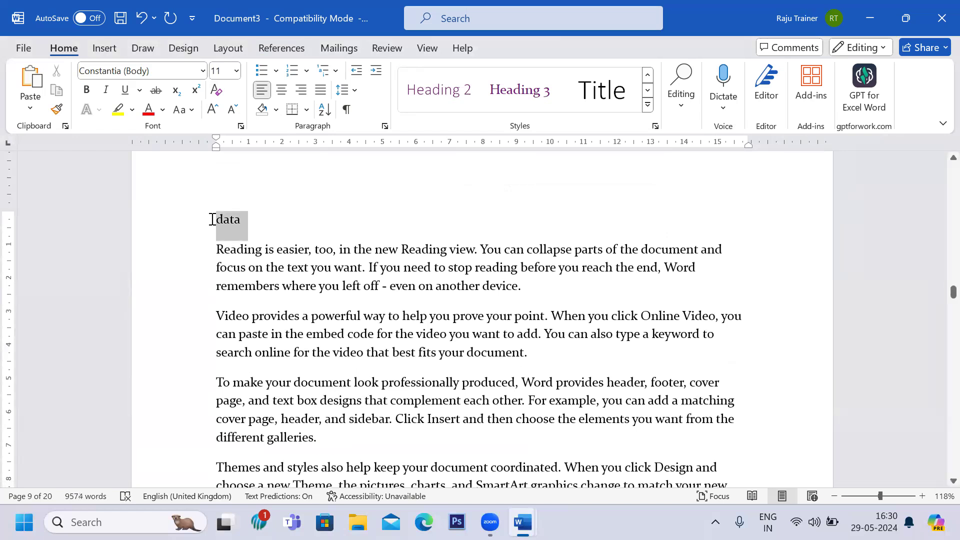
{"action": "left_click", "coordinate": [436, 108]}
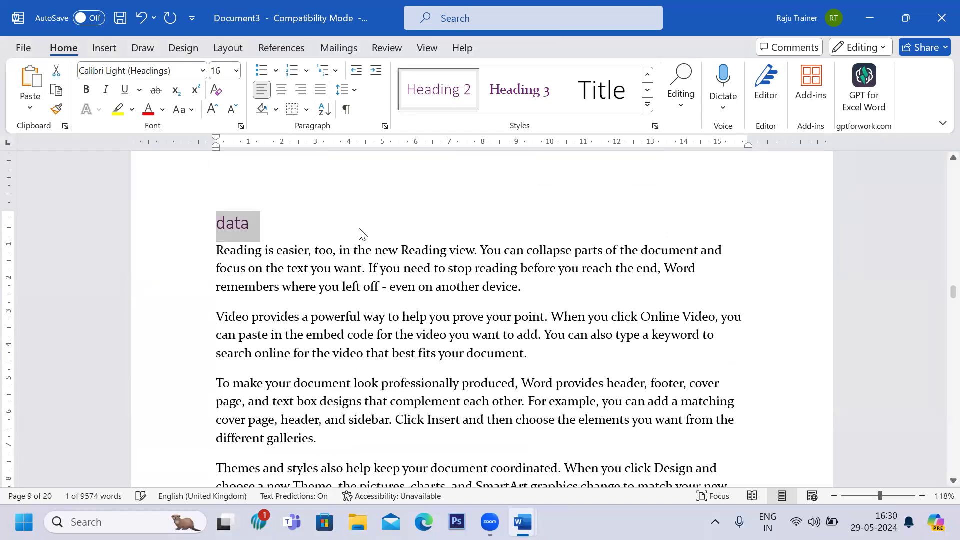
Capitalize the new heading so it reads Data.
{"action": "left_click", "coordinate": [227, 224]}
{"action": "key", "text": "BackSpace"}
{"action": "type", "text": "D"}
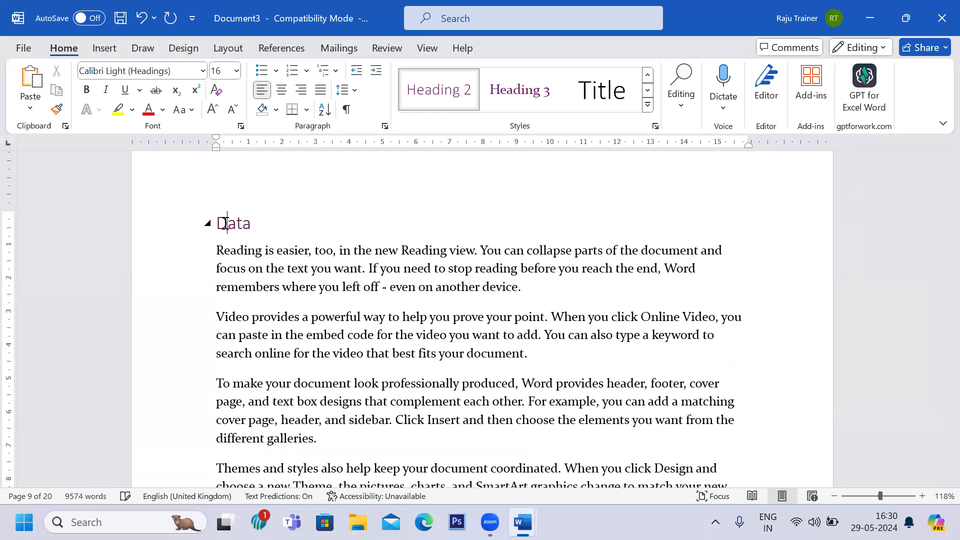
Insert a line Validation above the Save time paragraph on page 10 and apply the Heading 2 style to it.
{"action": "scroll", "coordinate": [226, 224], "scroll_direction": "down", "scroll_amount": 13}
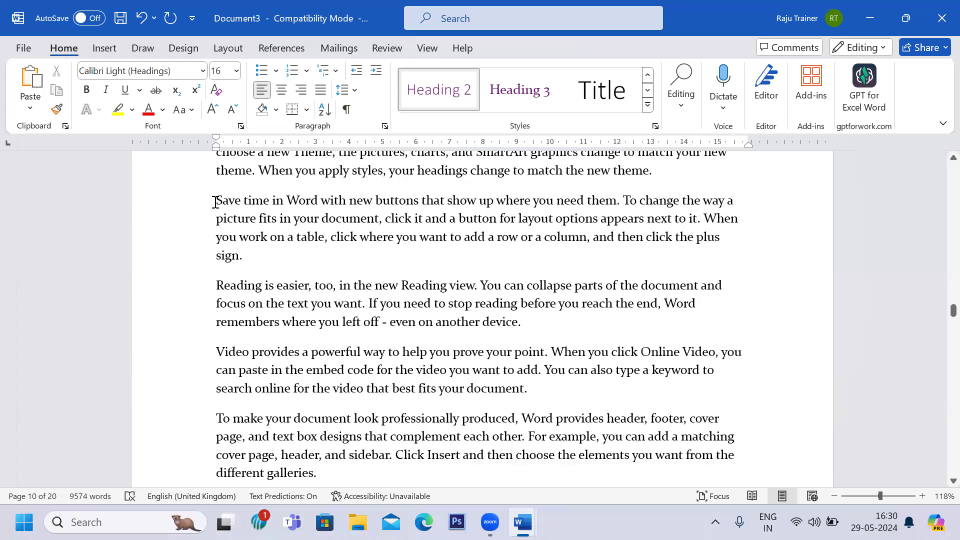
{"action": "left_click", "coordinate": [215, 202]}
{"action": "key", "text": "Return"}
{"action": "key", "text": "Up"}
{"action": "type", "text": "Val"}
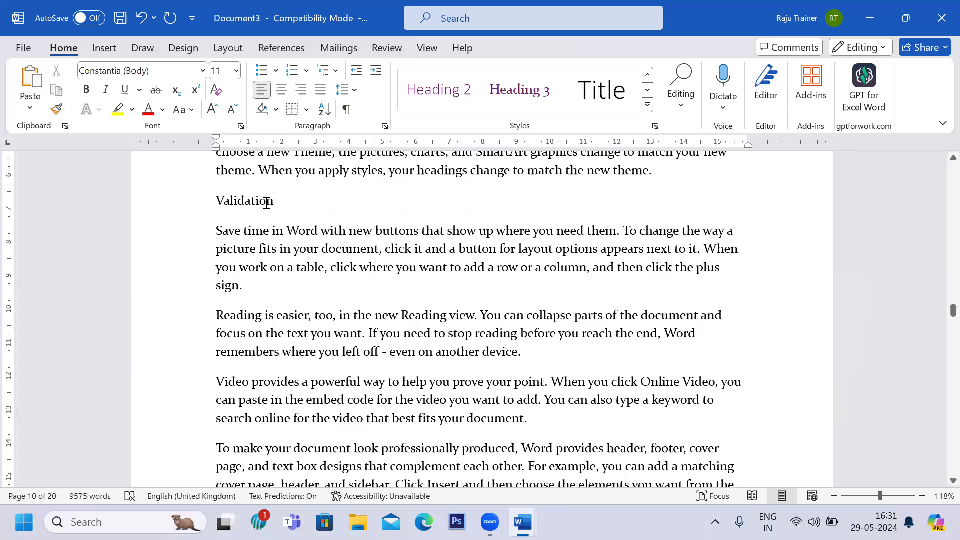
{"action": "double_click", "coordinate": [267, 202]}
{"action": "left_click", "coordinate": [435, 109]}
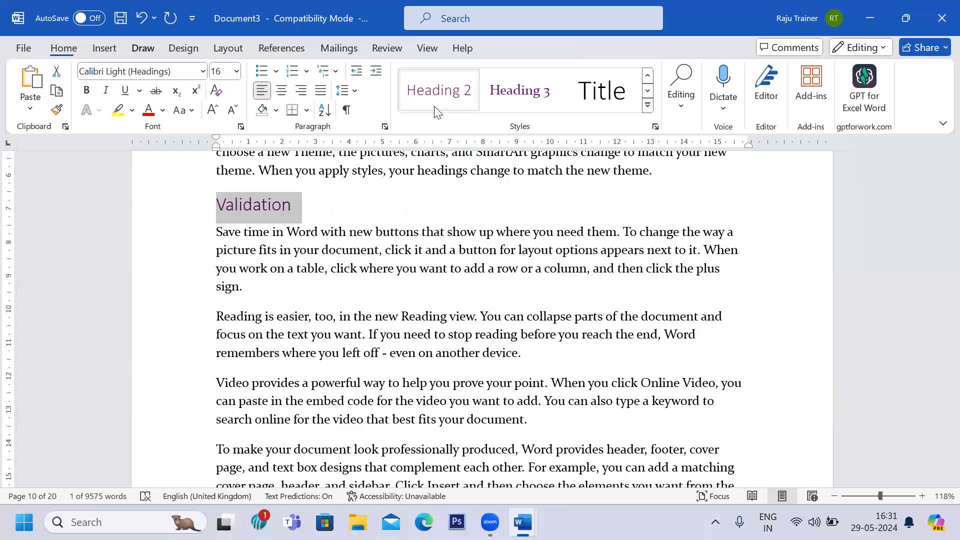
Insert a line Filters after the Reading paragraph on page 11 and apply the Heading 2 style to it.
{"action": "scroll", "coordinate": [434, 109], "scroll_direction": "down", "scroll_amount": 9}
{"action": "left_click", "coordinate": [277, 45]}
{"action": "key", "text": "Delete"}
{"action": "scroll", "coordinate": [335, 249], "scroll_direction": "up", "scroll_amount": 12}
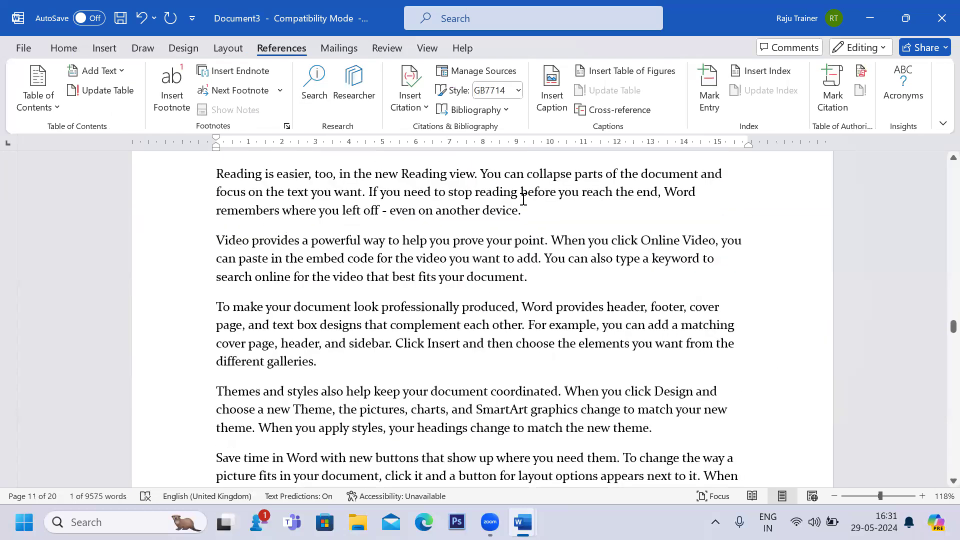
{"action": "left_click", "coordinate": [530, 204]}
{"action": "key", "text": "Return"}
{"action": "type", "text": "Filters"}
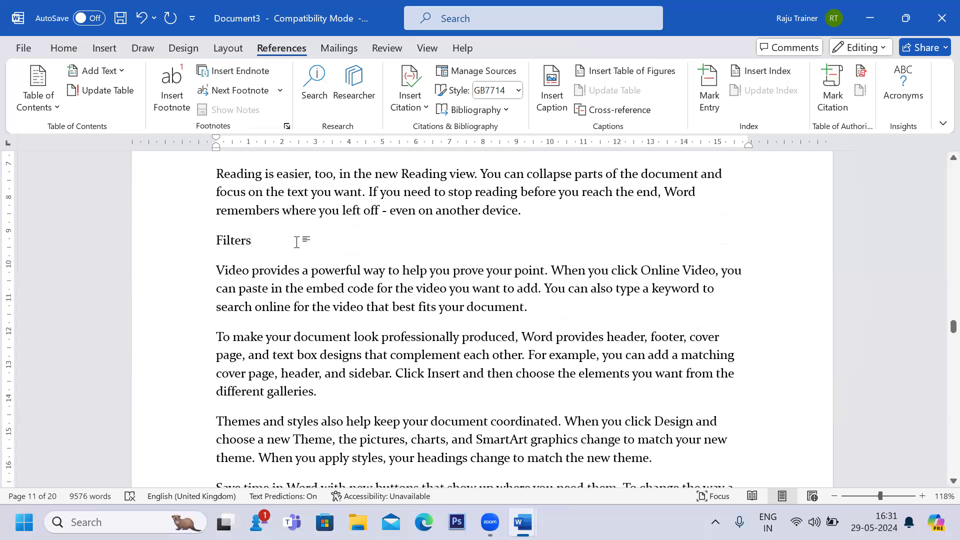
{"action": "left_click_drag", "start_coordinate": [253, 242], "coordinate": [194, 249]}
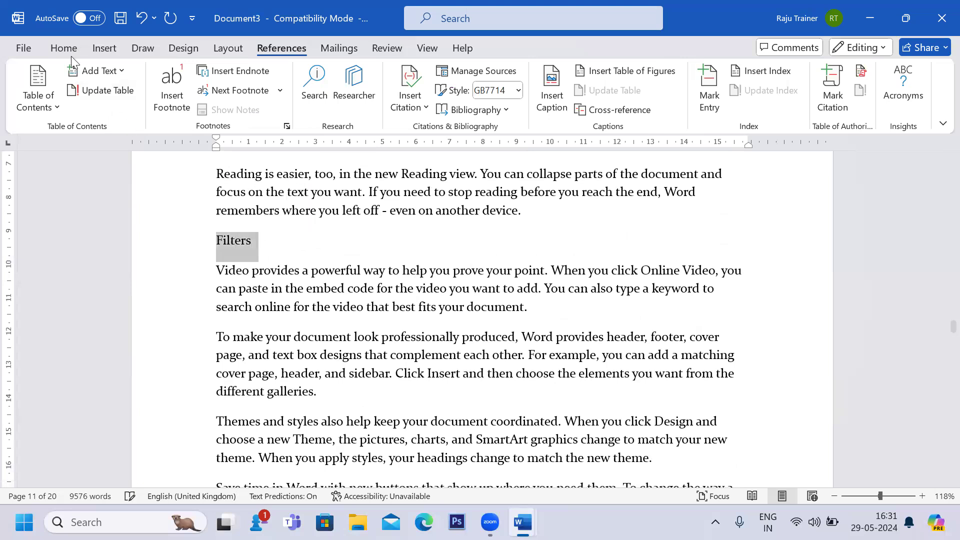
{"action": "left_click", "coordinate": [63, 48]}
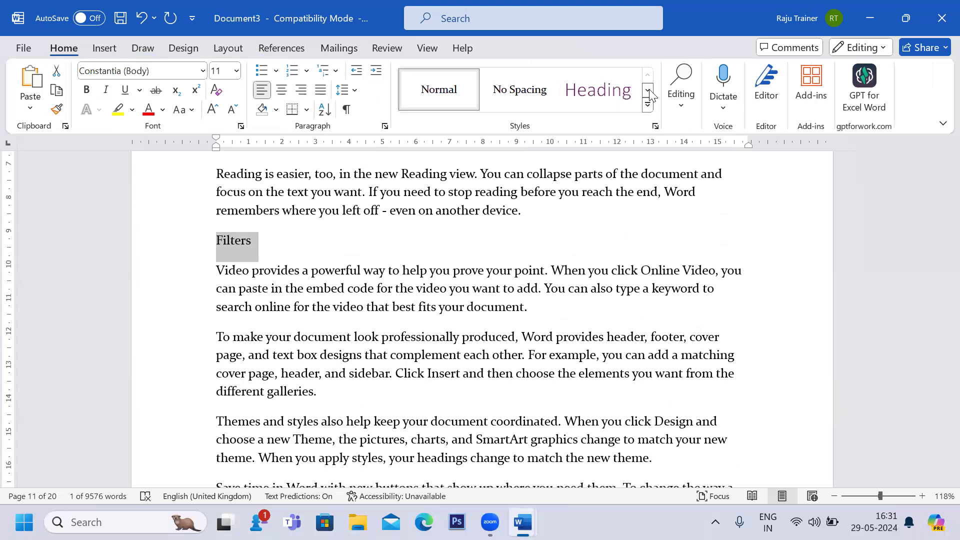
{"action": "left_click", "coordinate": [647, 90]}
{"action": "left_click", "coordinate": [439, 90]}
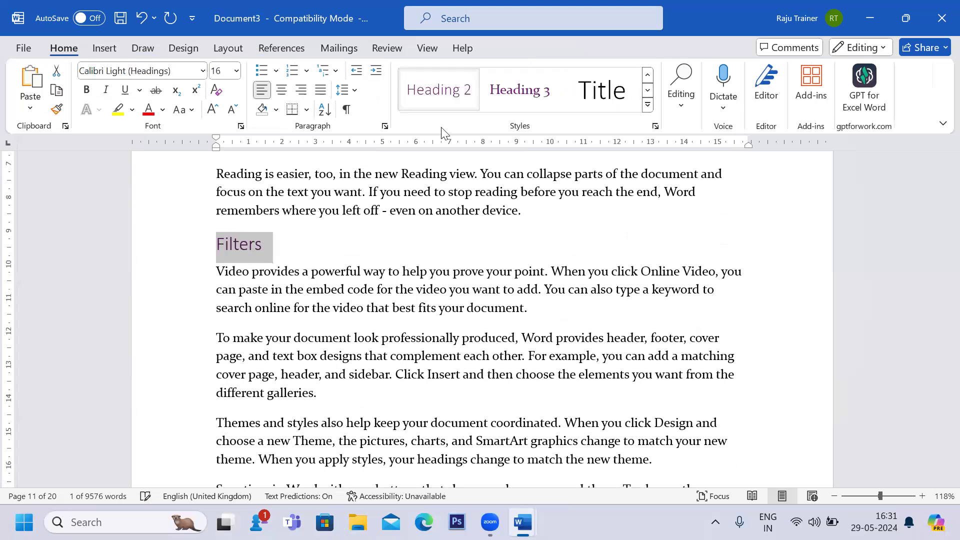
Review the Excel and Power-point sub-items in the Document2 outline.
{"action": "left_click", "coordinate": [419, 209]}
{"action": "key", "text": "alt+Tab"}
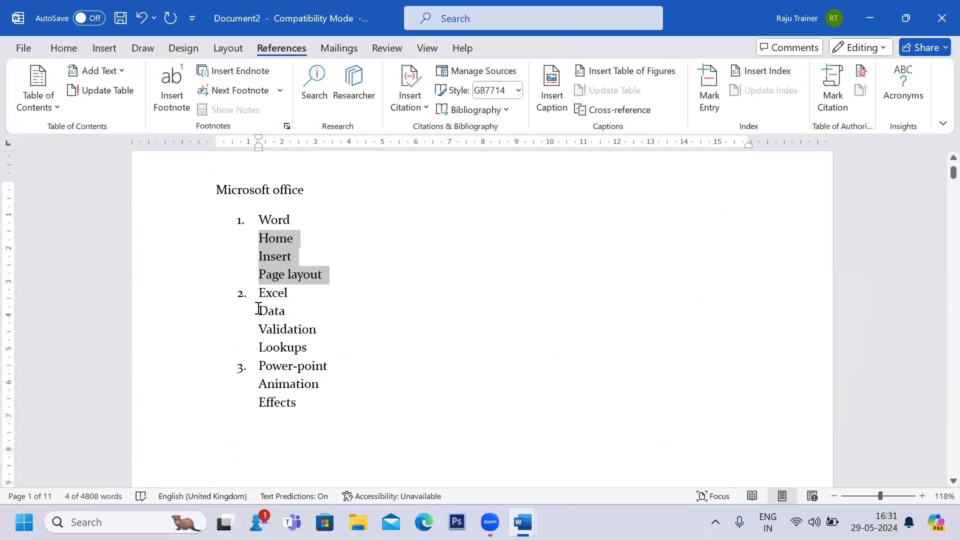
{"action": "left_click_drag", "start_coordinate": [258, 309], "coordinate": [315, 344]}
{"action": "scroll", "coordinate": [315, 345], "scroll_direction": "down", "scroll_amount": 2}
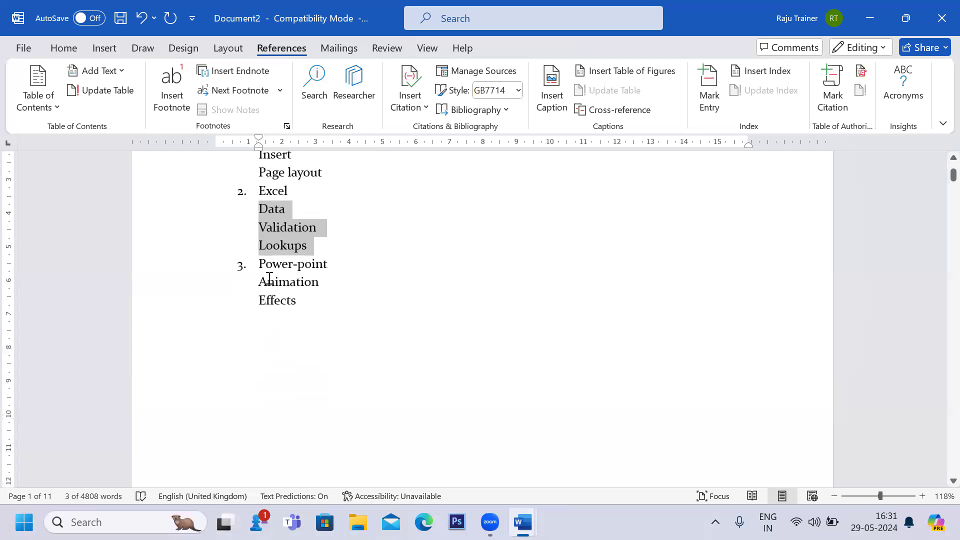
{"action": "left_click_drag", "start_coordinate": [258, 280], "coordinate": [308, 301]}
{"action": "key", "text": "alt+Tab"}
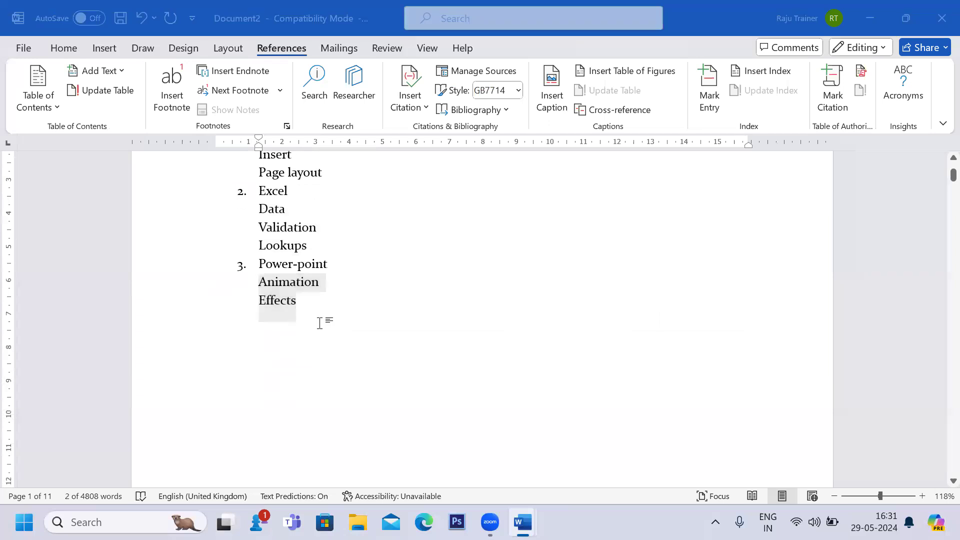
Locate the Ms Power-point section and the pages following it in the document.
{"action": "scroll", "coordinate": [321, 322], "scroll_direction": "down", "scroll_amount": 4}
{"action": "scroll", "coordinate": [320, 323], "scroll_direction": "down", "scroll_amount": 13}
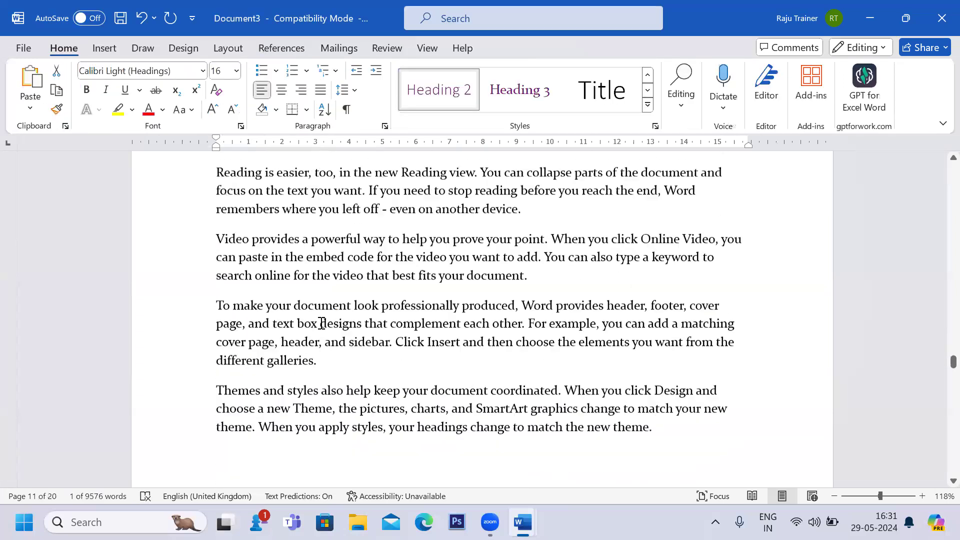
{"action": "scroll", "coordinate": [321, 323], "scroll_direction": "down", "scroll_amount": 3}
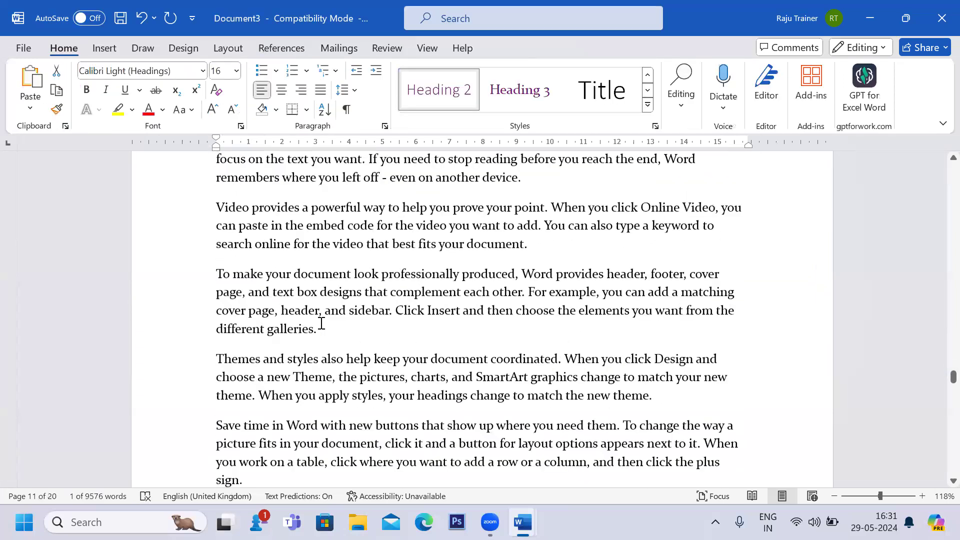
{"action": "scroll", "coordinate": [322, 323], "scroll_direction": "down", "scroll_amount": 3}
{"action": "scroll", "coordinate": [321, 323], "scroll_direction": "up", "scroll_amount": 2}
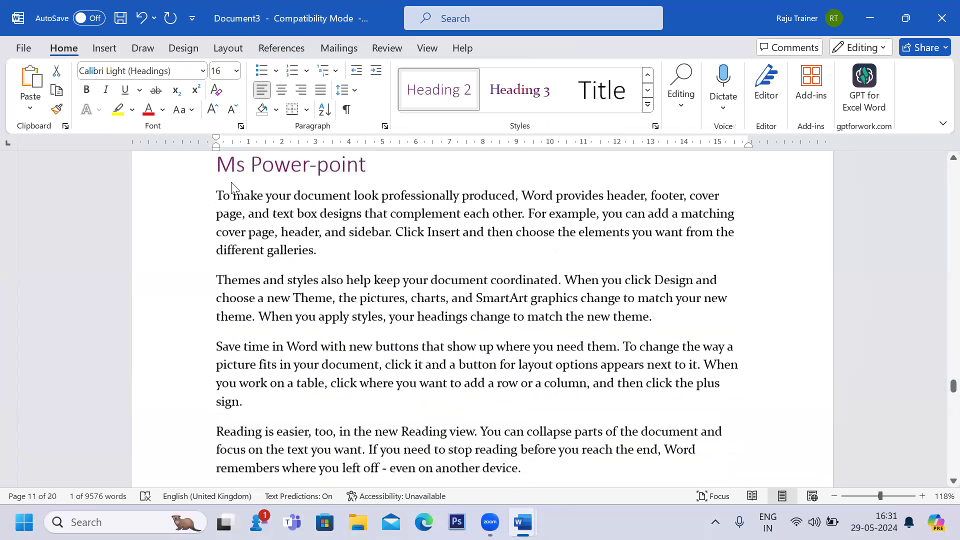
{"action": "left_click", "coordinate": [289, 182]}
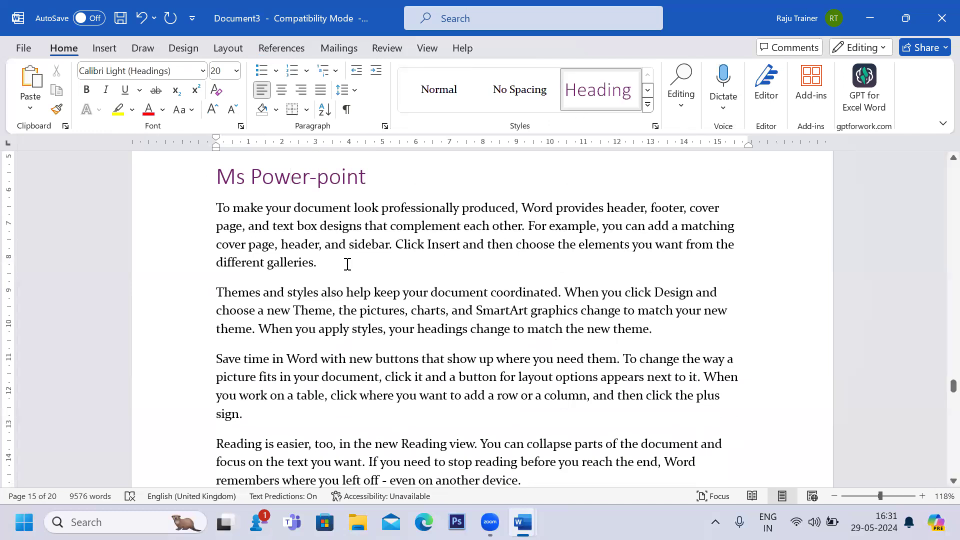
{"action": "scroll", "coordinate": [345, 261], "scroll_direction": "down", "scroll_amount": 10}
{"action": "scroll", "coordinate": [346, 264], "scroll_direction": "down", "scroll_amount": 10}
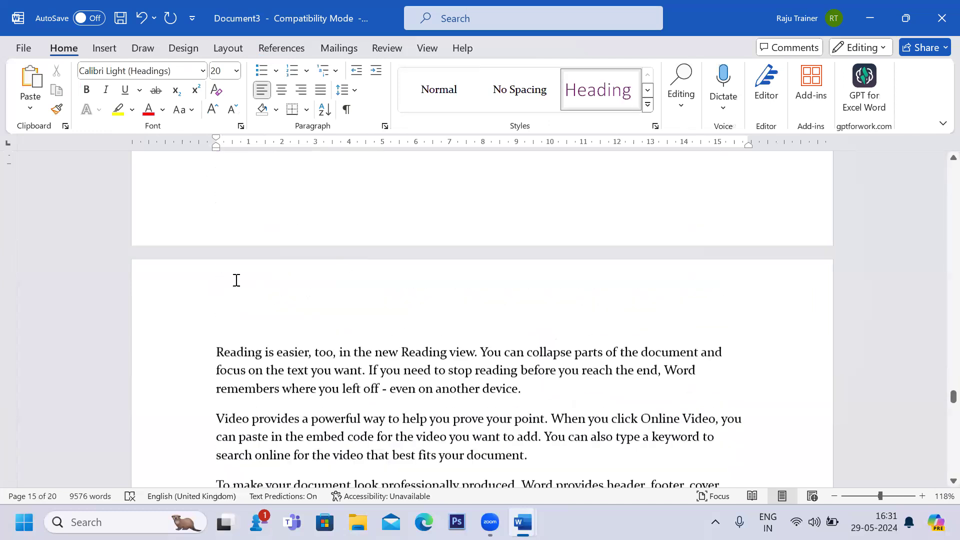
Insert a line Animations at the top of page 16 and apply the Heading 2 style to it.
{"action": "left_click", "coordinate": [217, 270]}
{"action": "key", "text": "Return"}
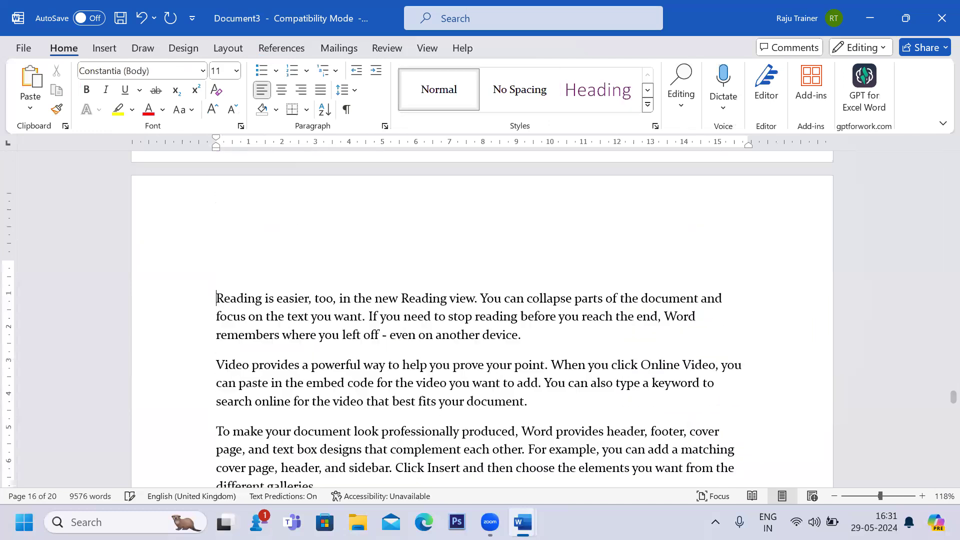
{"action": "left_click", "coordinate": [218, 270]}
{"action": "type", "text": "a"}
{"action": "type", "text": "nima"}
{"action": "type", "text": "tiob"}
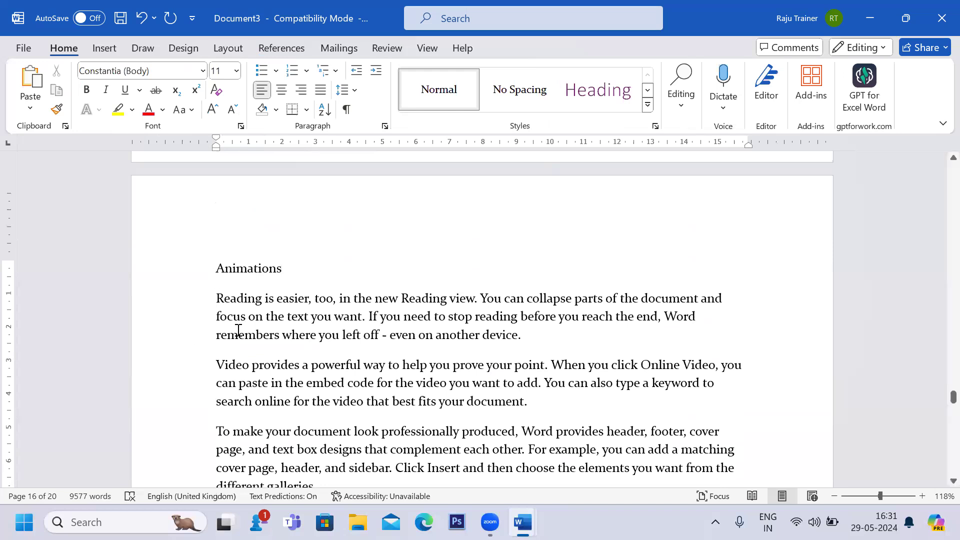
{"action": "left_click_drag", "start_coordinate": [286, 271], "coordinate": [216, 269]}
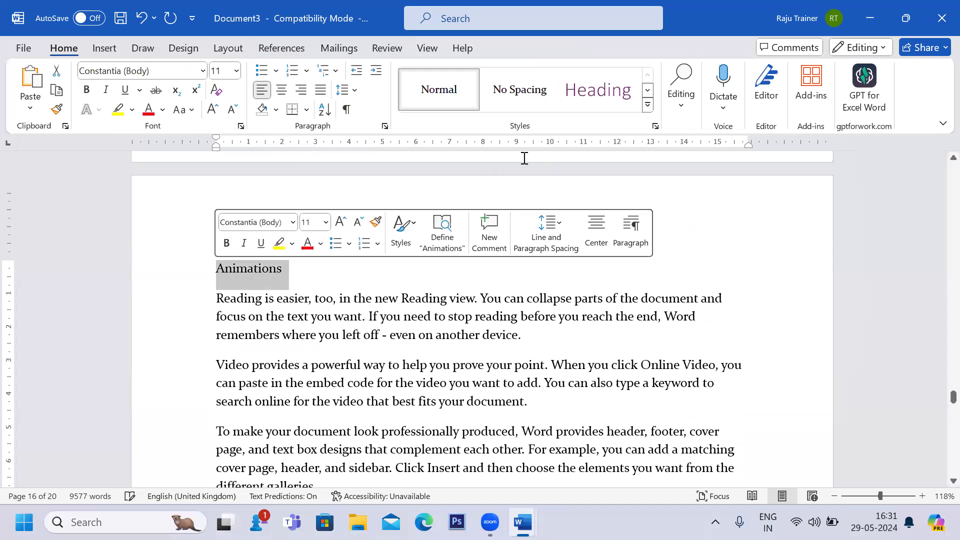
{"action": "left_click", "coordinate": [647, 92]}
{"action": "left_click", "coordinate": [439, 90]}
{"action": "scroll", "coordinate": [326, 346], "scroll_direction": "down", "scroll_amount": 15}
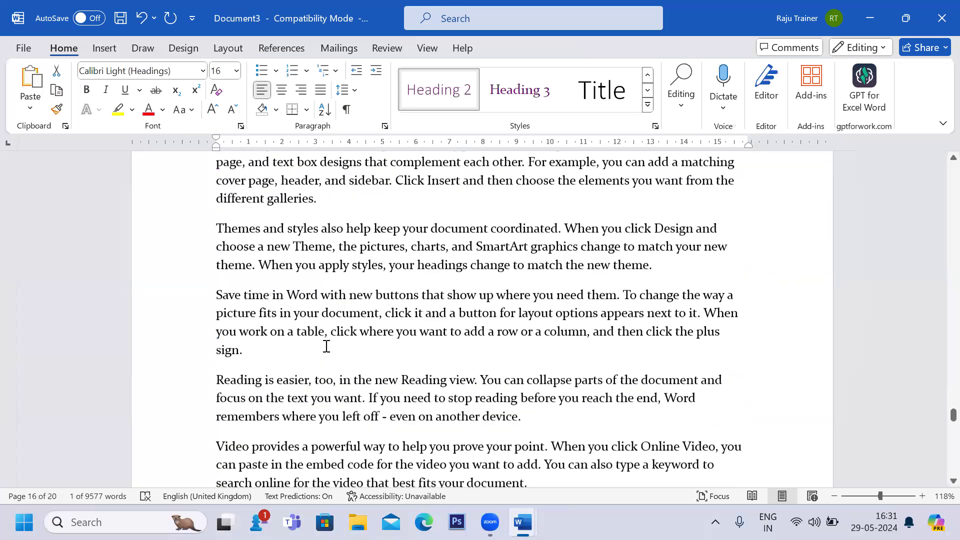
{"action": "scroll", "coordinate": [326, 346], "scroll_direction": "down", "scroll_amount": 10}
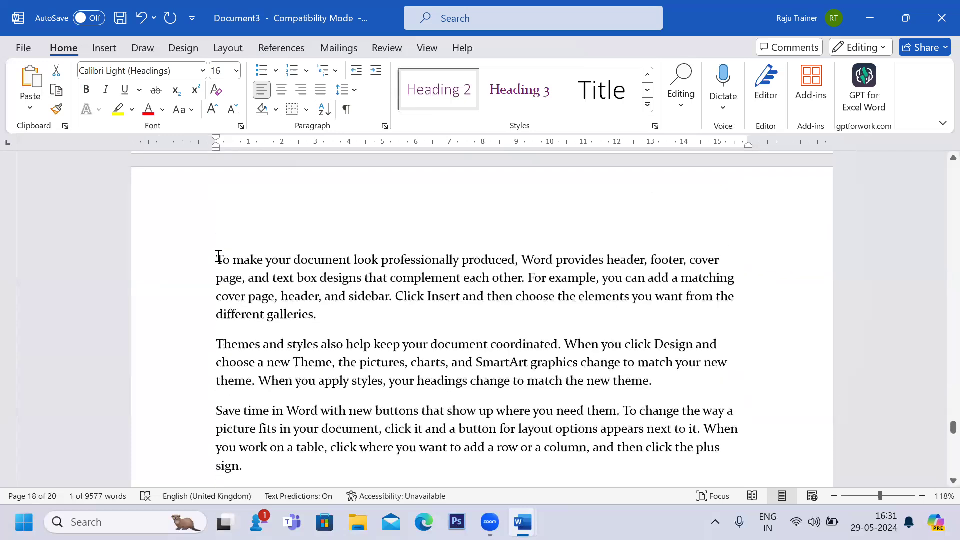
Insert a line Effects at the top of page 18 and apply the Heading 2 style to it.
{"action": "left_click", "coordinate": [216, 260]}
{"action": "key", "text": "Return"}
{"action": "type", "text": "Effe"}
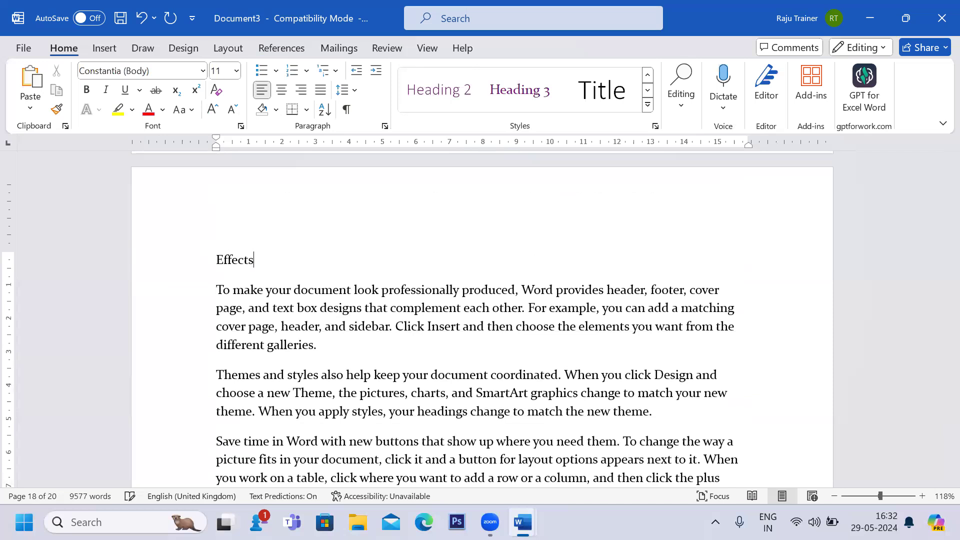
{"action": "type", "text": "cts"}
{"action": "key", "text": "Return"}
{"action": "key", "text": "BackSpace"}
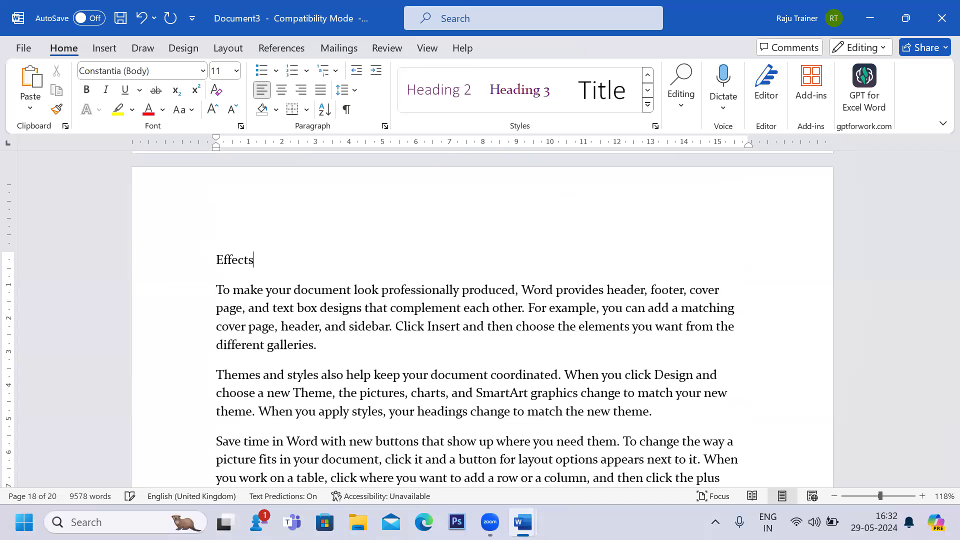
{"action": "double_click", "coordinate": [239, 261]}
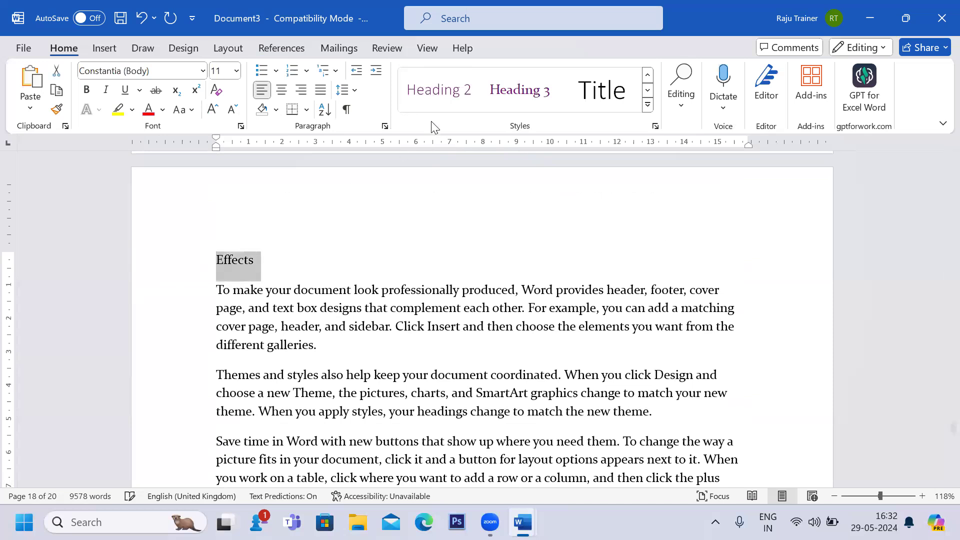
{"action": "left_click", "coordinate": [439, 90]}
Insert an Automatic Table 1 table of contents below the Microsoft Office title on page 1.
{"action": "scroll", "coordinate": [317, 326], "scroll_direction": "down", "scroll_amount": 12}
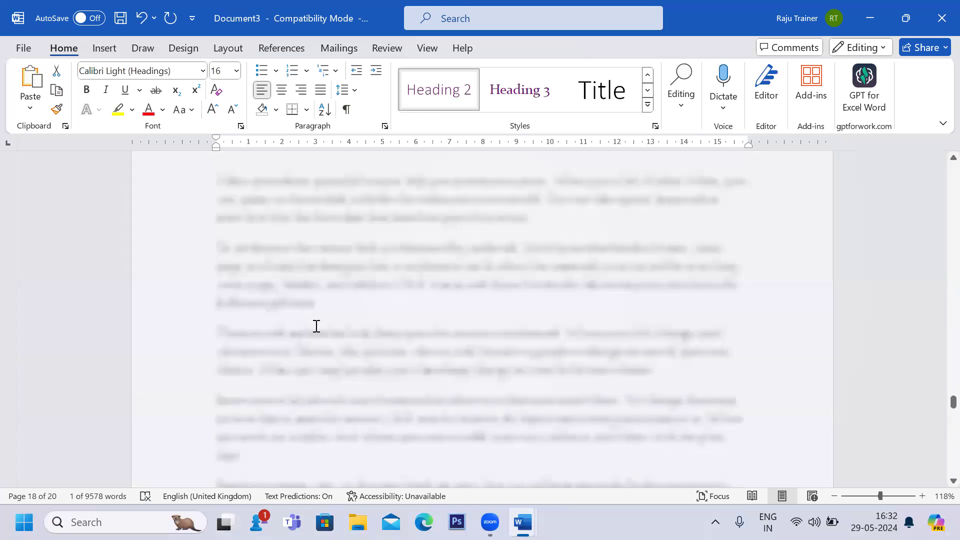
{"action": "scroll", "coordinate": [317, 326], "scroll_direction": "up", "scroll_amount": 10}
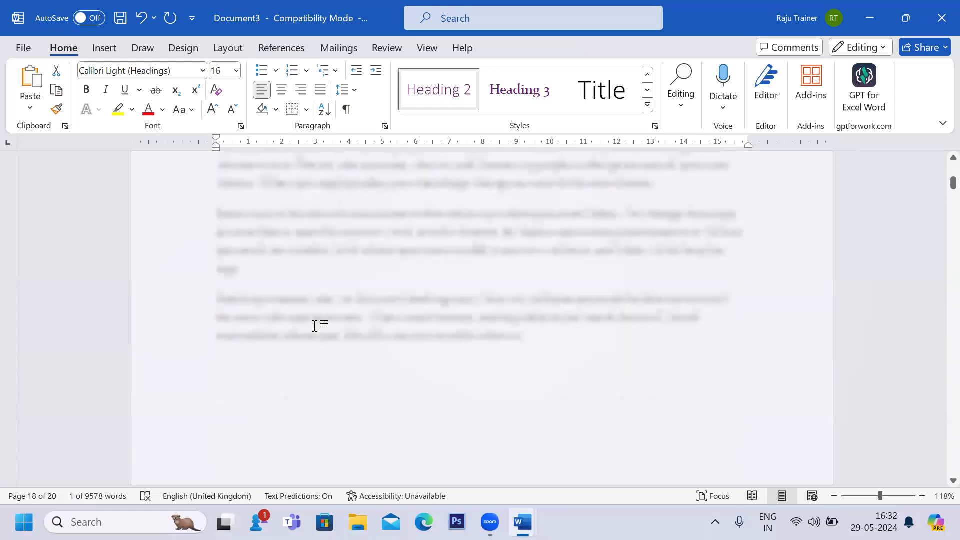
{"action": "left_click", "coordinate": [228, 296]}
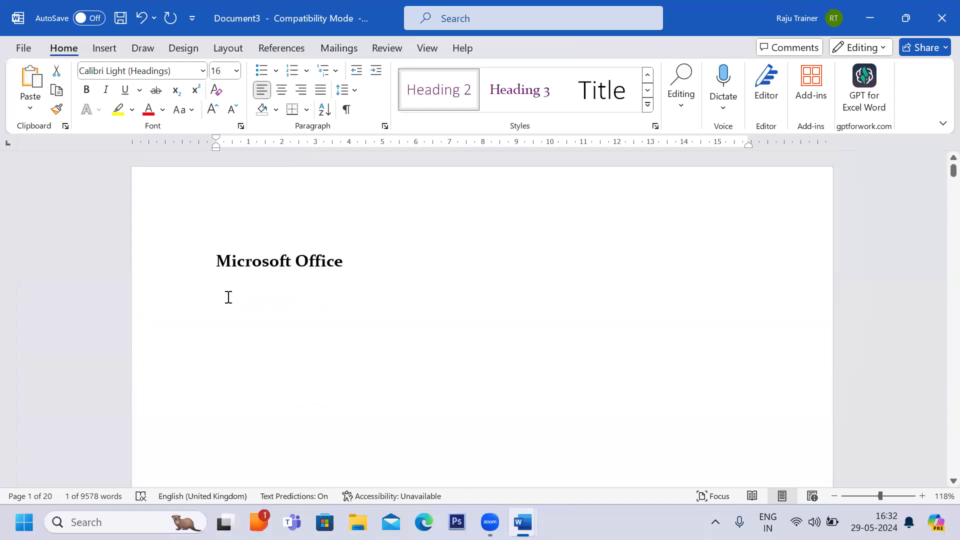
{"action": "left_click", "coordinate": [230, 50]}
{"action": "left_click", "coordinate": [282, 48]}
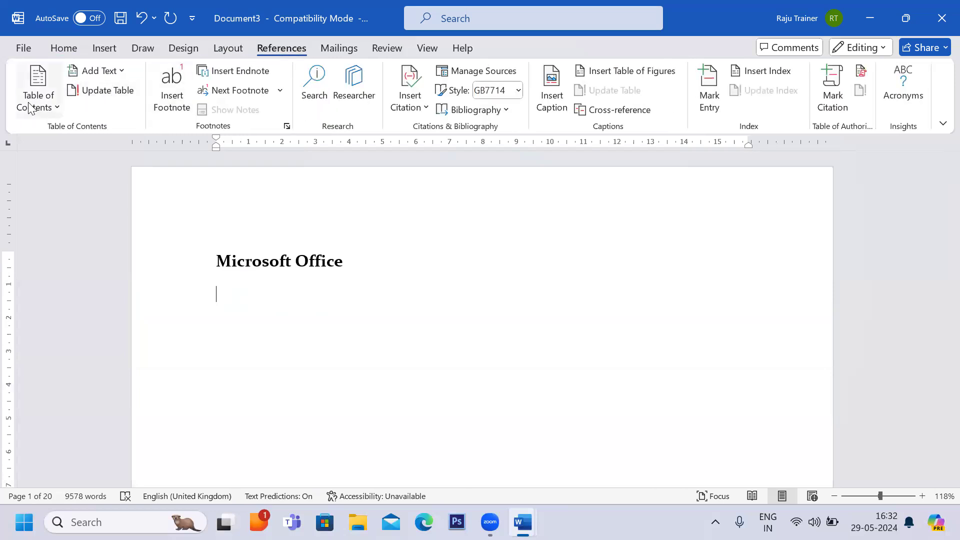
{"action": "left_click", "coordinate": [55, 108]}
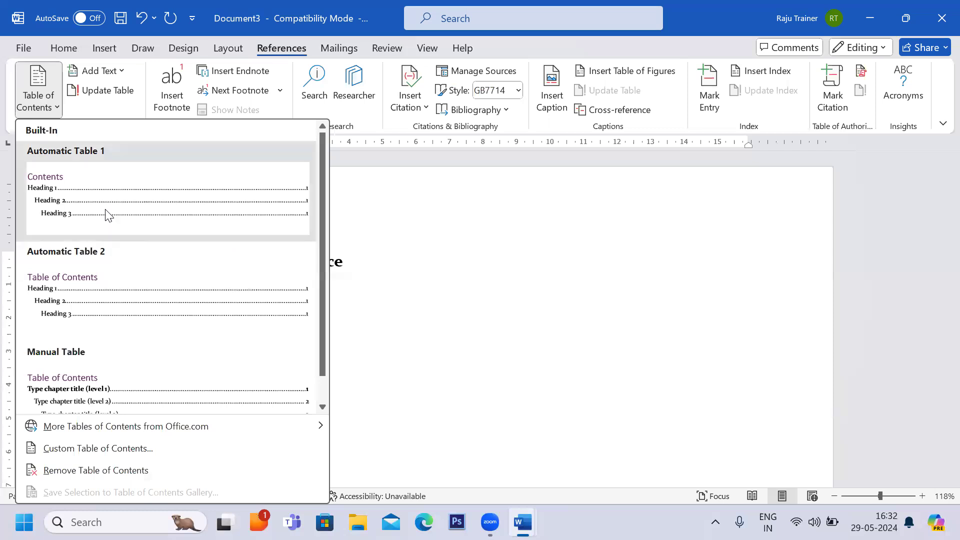
{"action": "left_click", "coordinate": [106, 214]}
{"action": "scroll", "coordinate": [319, 336], "scroll_direction": "up", "scroll_amount": 6}
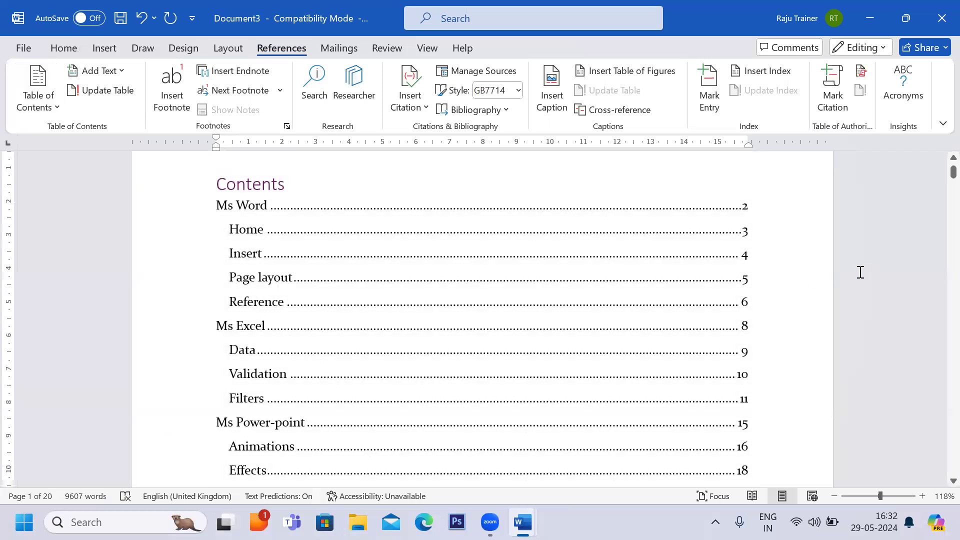
{"action": "scroll", "coordinate": [395, 343], "scroll_direction": "down", "scroll_amount": 3}
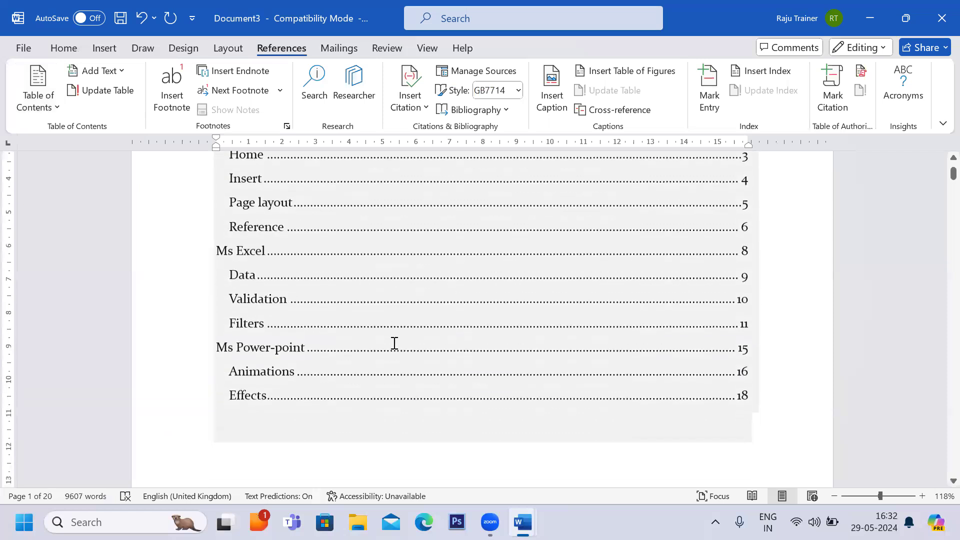
{"action": "scroll", "coordinate": [191, 373], "scroll_direction": "up", "scroll_amount": 3}
{"action": "scroll", "coordinate": [191, 372], "scroll_direction": "up", "scroll_amount": 1}
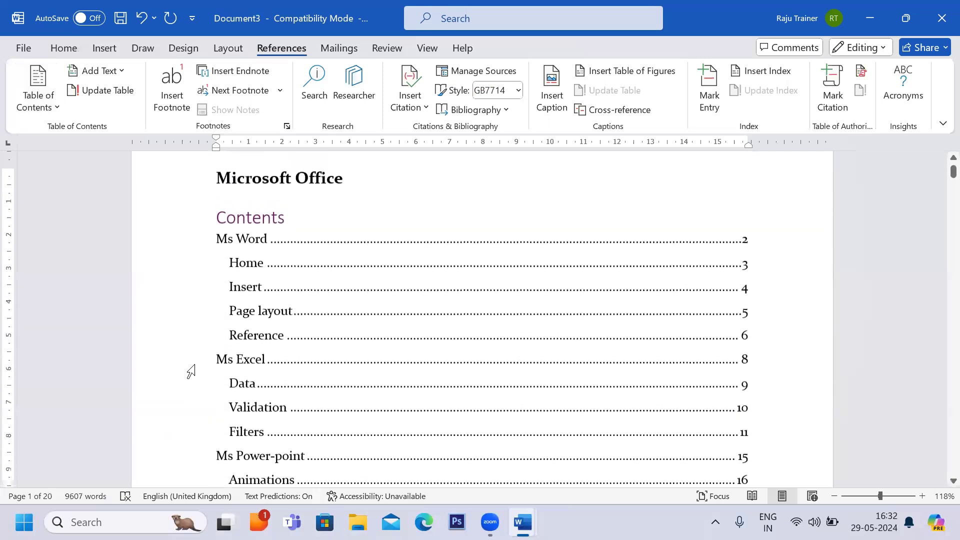
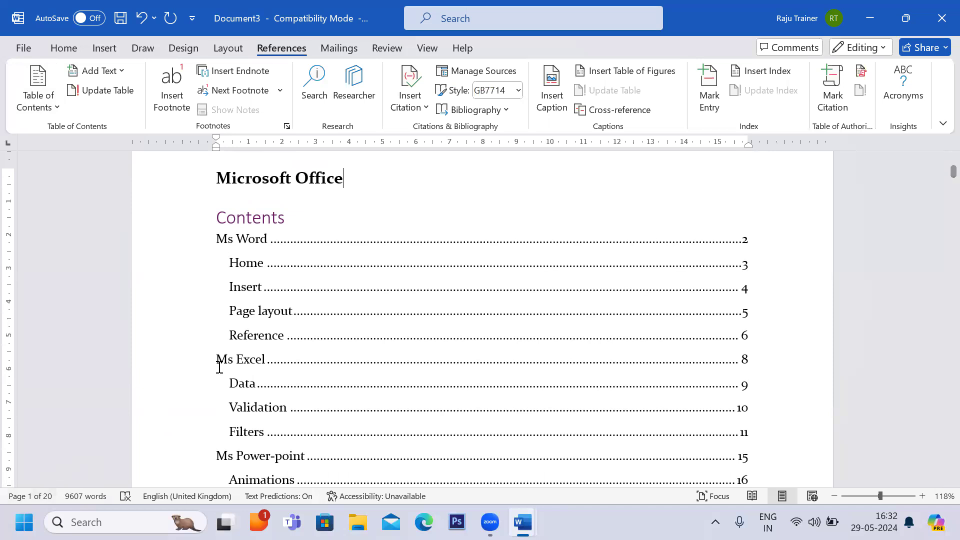
Review the table of contents entries and the headings they point to in the document.
{"action": "left_click", "coordinate": [221, 270]}
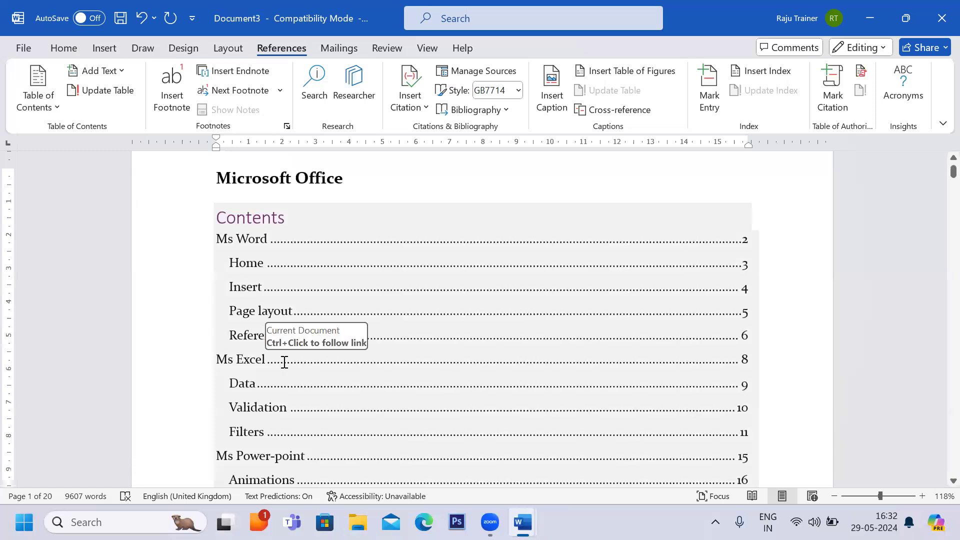
{"action": "left_click", "coordinate": [217, 244]}
{"action": "left_click_drag", "start_coordinate": [255, 242], "coordinate": [265, 245]}
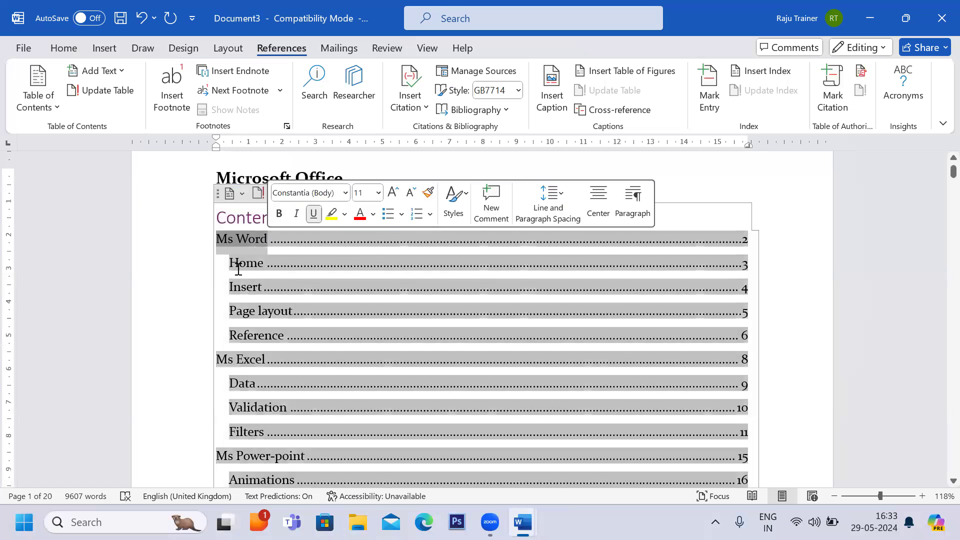
{"action": "left_click", "coordinate": [56, 48]}
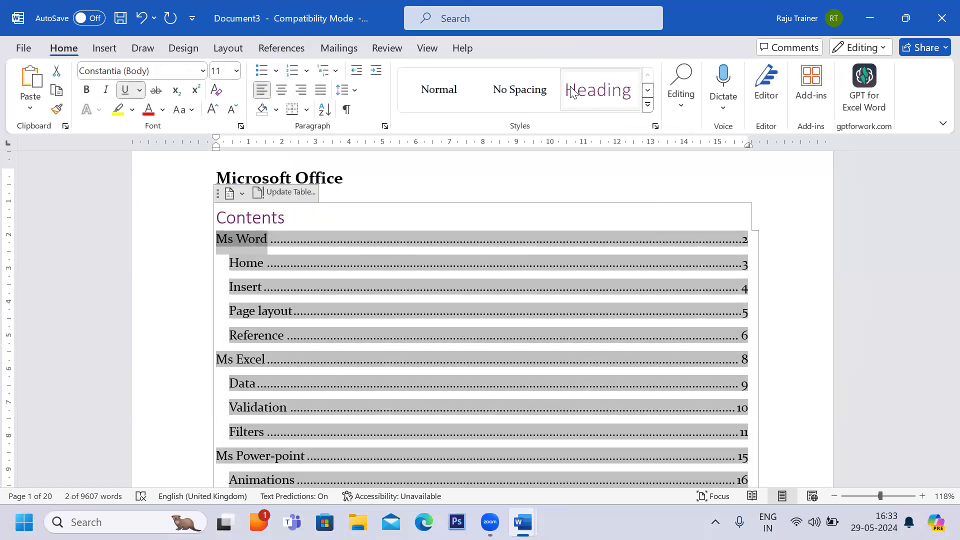
{"action": "left_click", "coordinate": [385, 222]}
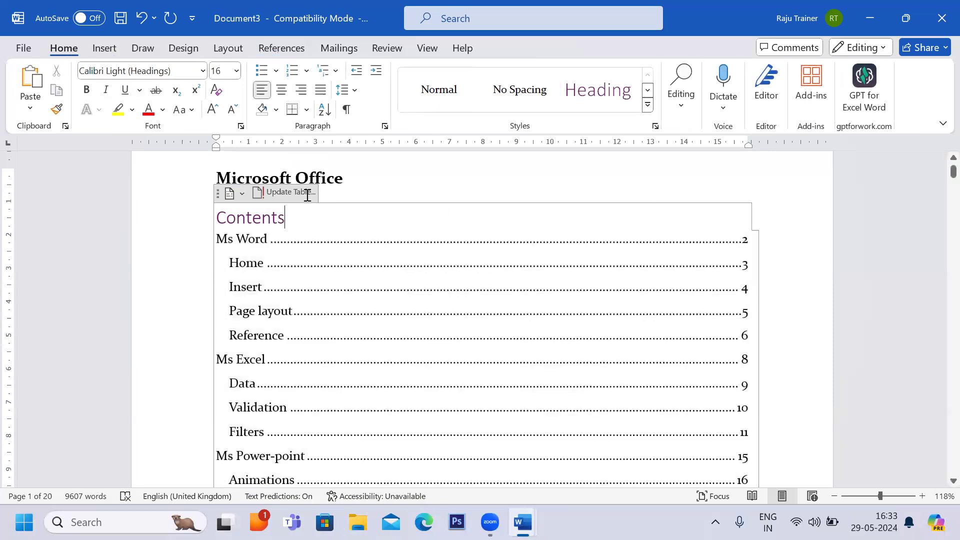
{"action": "left_click", "coordinate": [336, 243]}
{"action": "scroll", "coordinate": [335, 242], "scroll_direction": "down", "scroll_amount": 5}
{"action": "scroll", "coordinate": [334, 242], "scroll_direction": "up", "scroll_amount": 3}
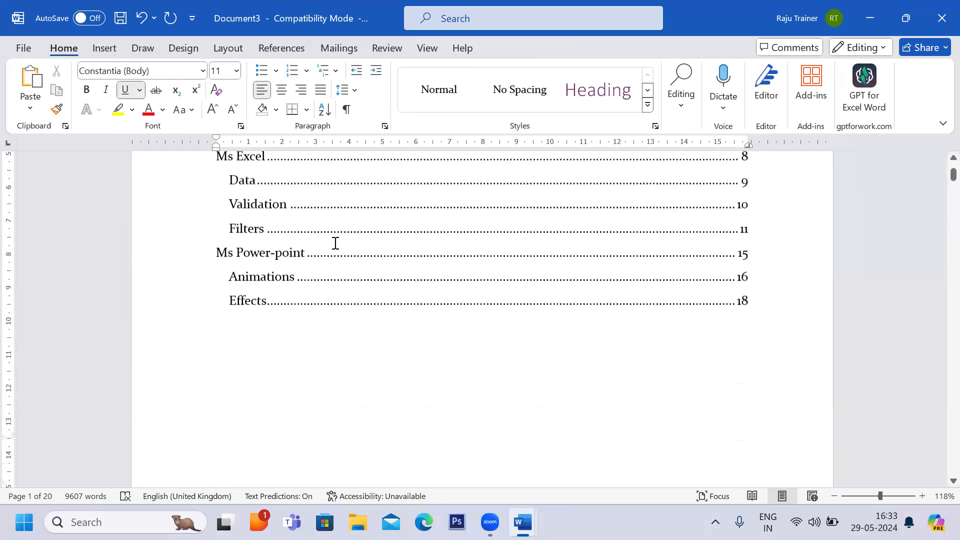
{"action": "left_click", "coordinate": [274, 50]}
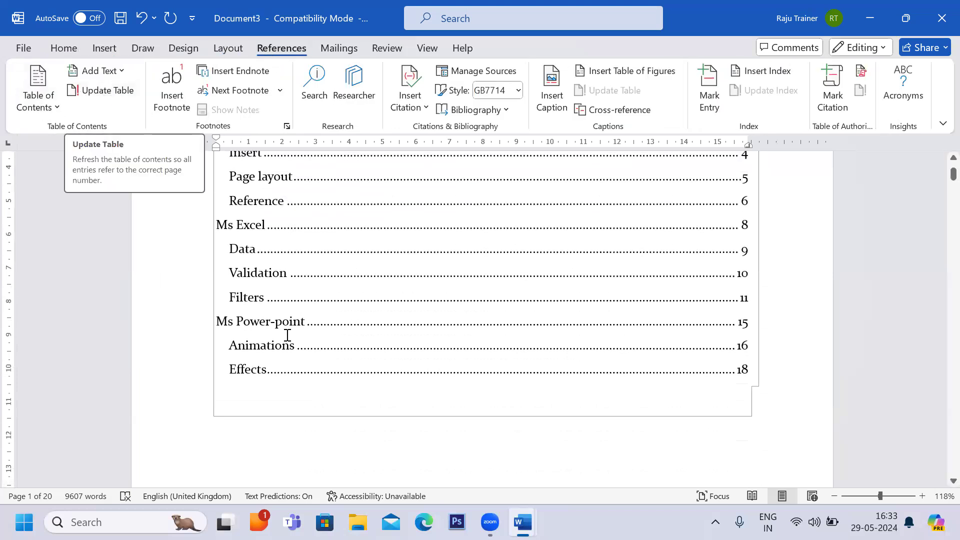
{"action": "left_click", "coordinate": [276, 376]}
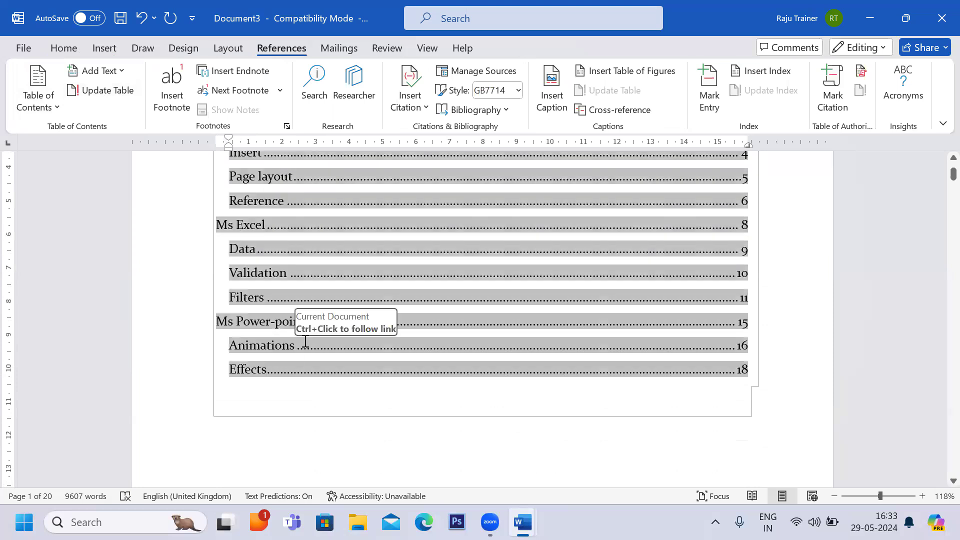
{"action": "scroll", "coordinate": [304, 339], "scroll_direction": "up", "scroll_amount": 3}
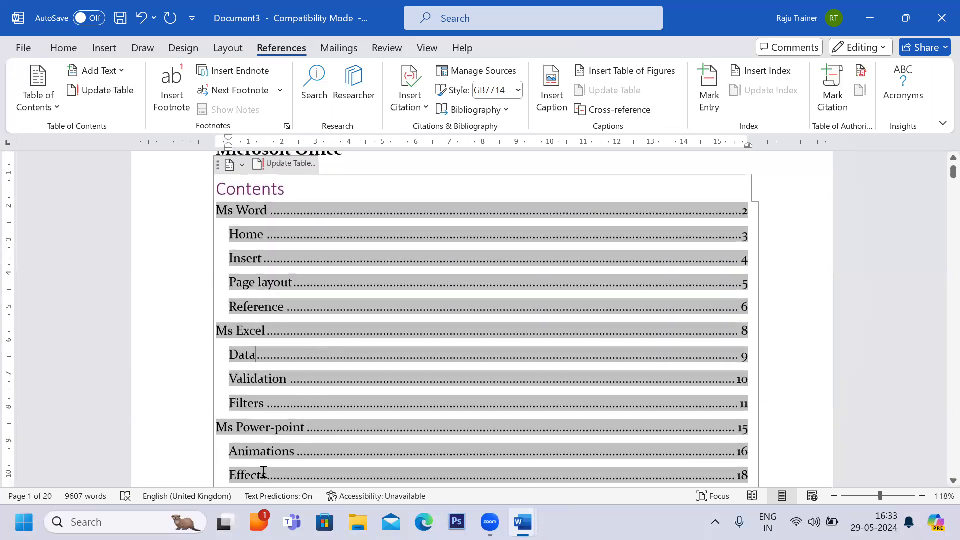
{"action": "scroll", "coordinate": [263, 473], "scroll_direction": "down", "scroll_amount": 10}
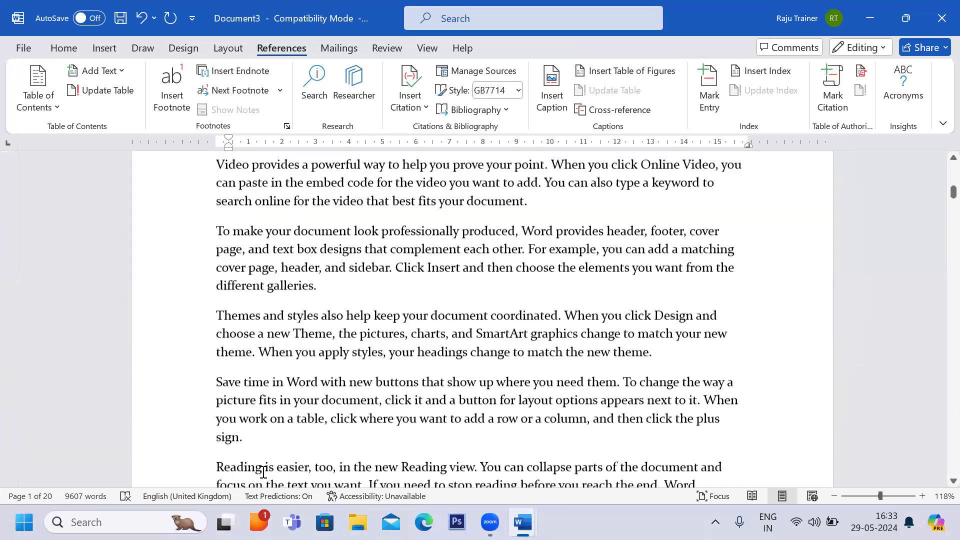
{"action": "scroll", "coordinate": [263, 472], "scroll_direction": "up", "scroll_amount": 8}
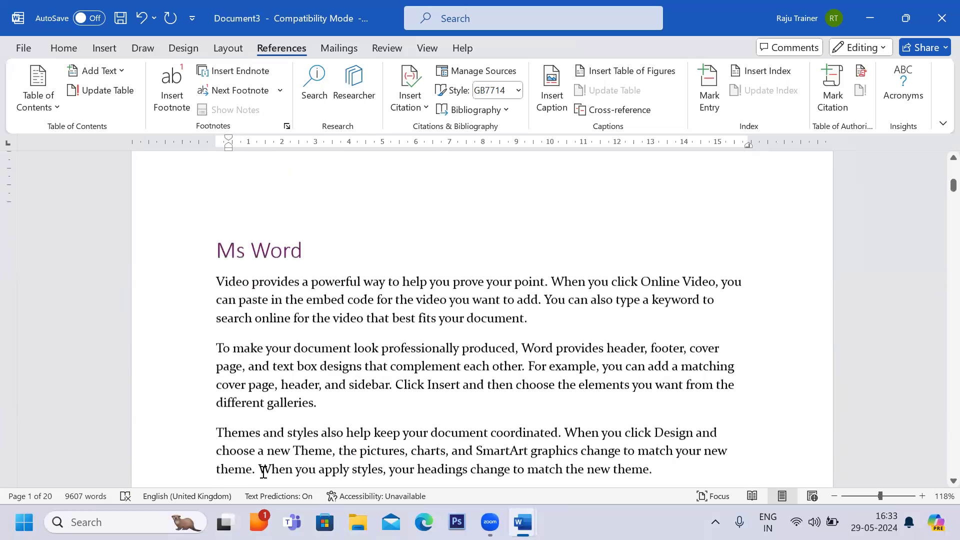
{"action": "scroll", "coordinate": [272, 251], "scroll_direction": "up", "scroll_amount": 6}
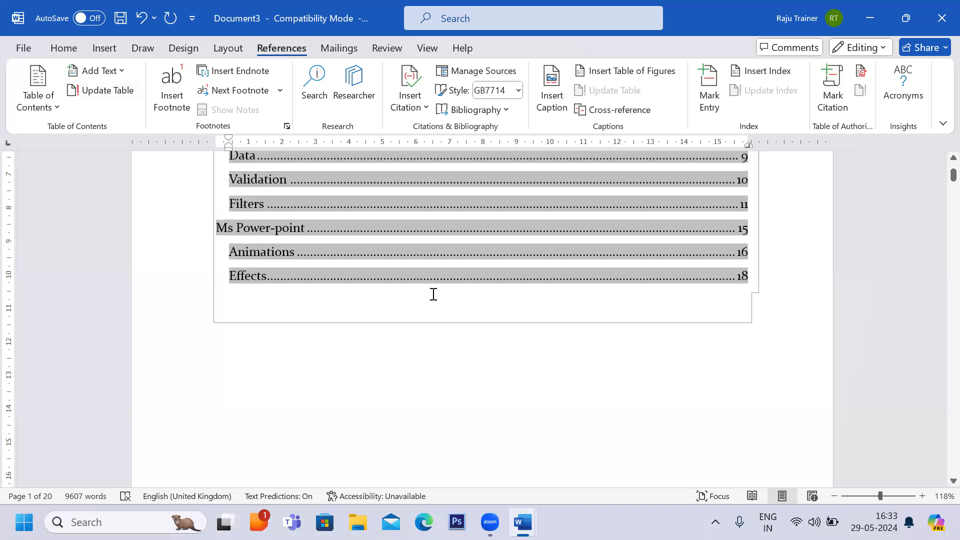
Insert a line Themes at the top of page 20 and apply the Heading 2 style to it.
{"action": "left_click", "coordinate": [325, 369]}
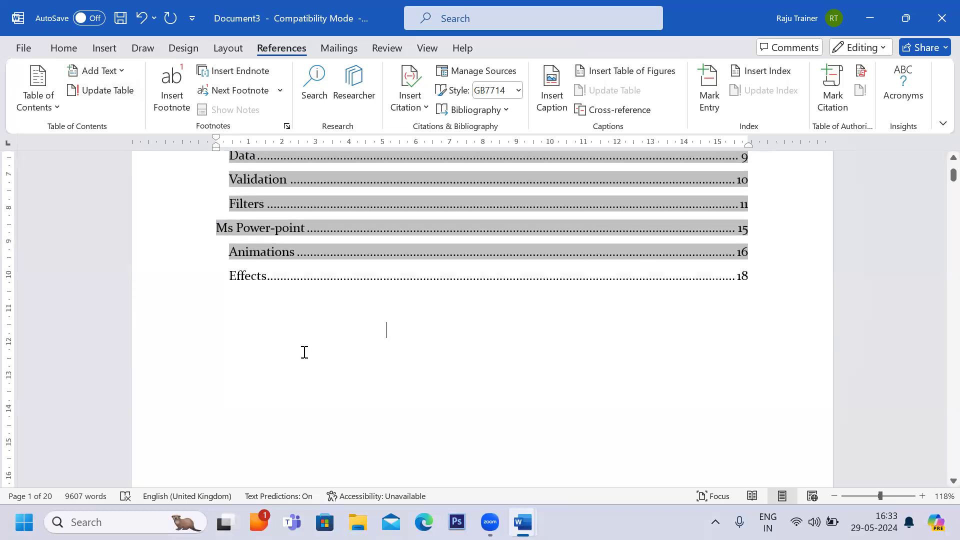
{"action": "left_click", "coordinate": [261, 281], "text": "ctrl"}
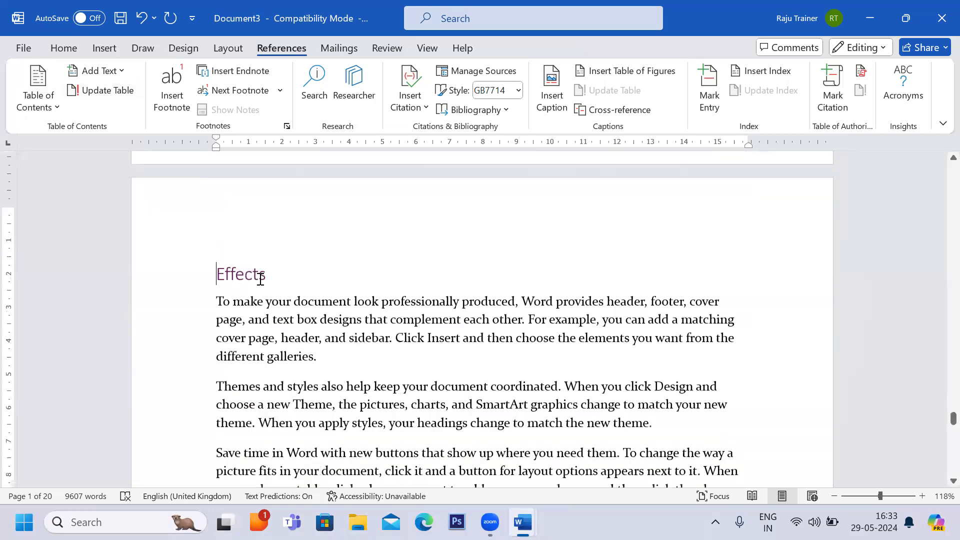
{"action": "scroll", "coordinate": [259, 220], "scroll_direction": "down", "scroll_amount": 1}
{"action": "scroll", "coordinate": [276, 303], "scroll_direction": "down", "scroll_amount": 2}
{"action": "scroll", "coordinate": [276, 303], "scroll_direction": "up", "scroll_amount": 2}
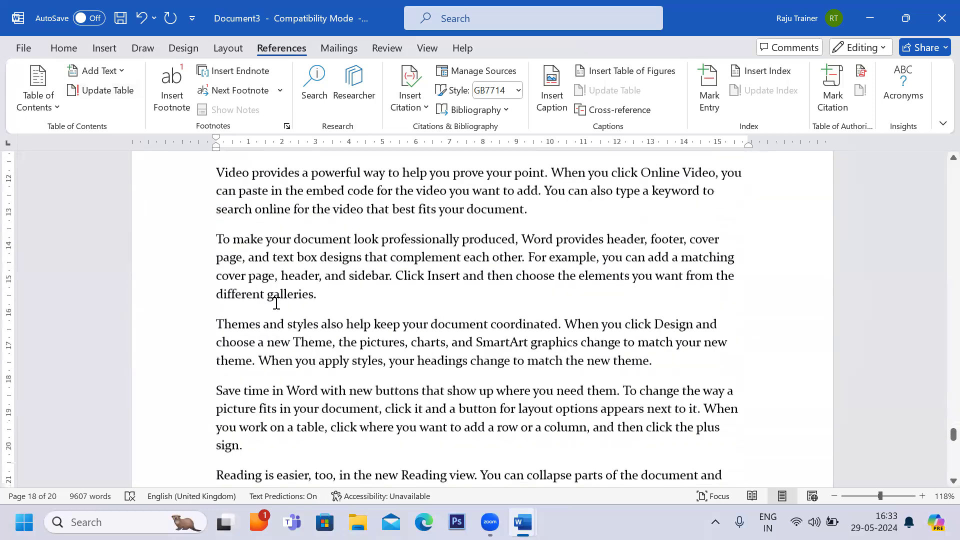
{"action": "scroll", "coordinate": [276, 303], "scroll_direction": "down", "scroll_amount": 2}
{"action": "scroll", "coordinate": [276, 303], "scroll_direction": "up", "scroll_amount": 1}
{"action": "scroll", "coordinate": [276, 303], "scroll_direction": "down", "scroll_amount": 15}
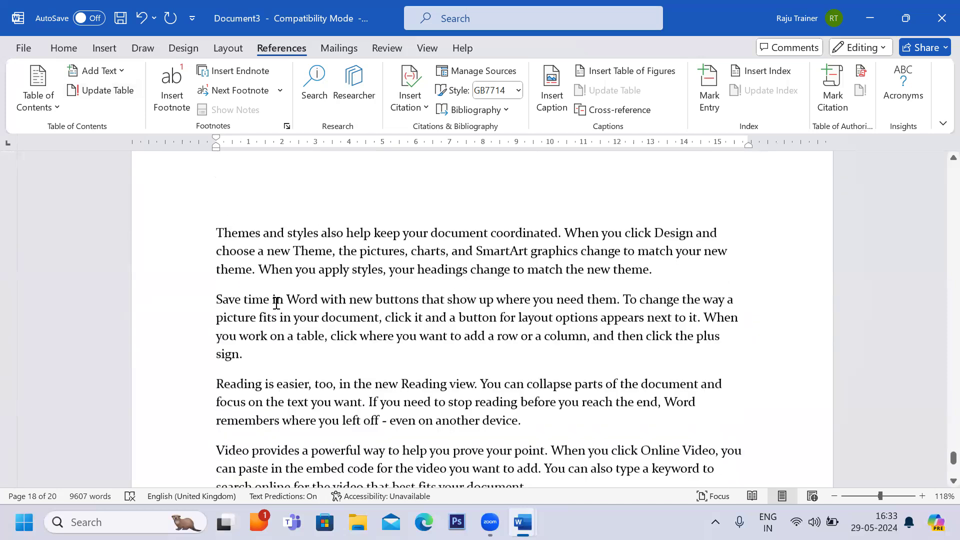
{"action": "left_click", "coordinate": [214, 231]}
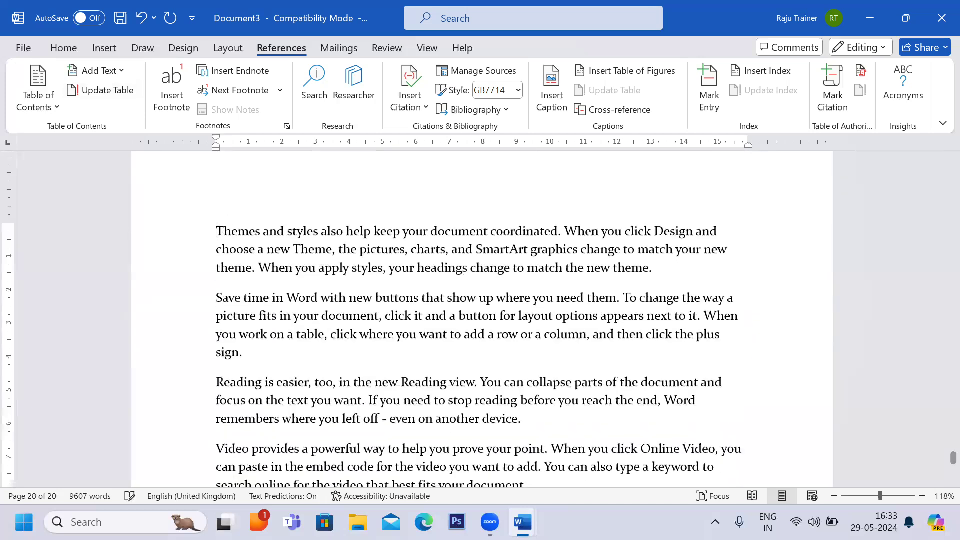
{"action": "key", "text": "Return"}
{"action": "type", "text": "Themes"}
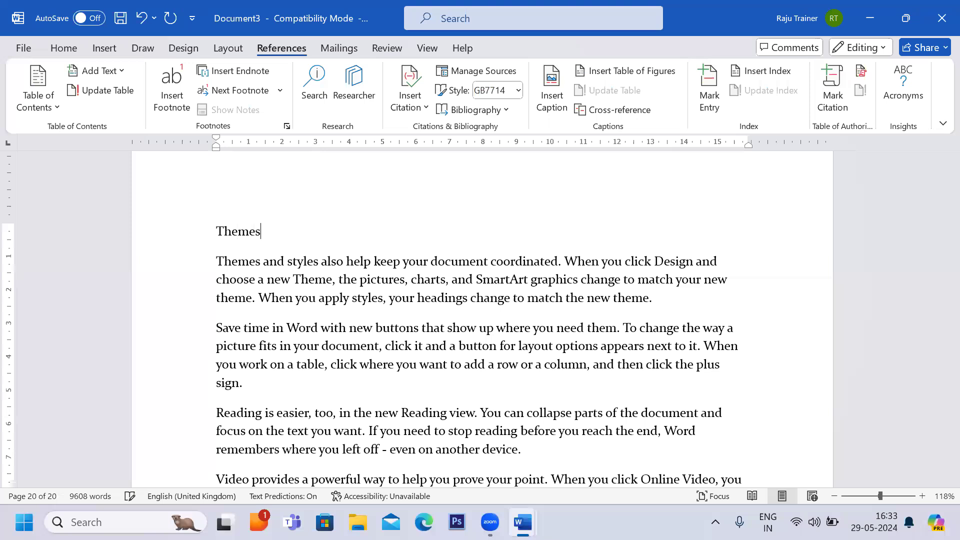
{"action": "left_click", "coordinate": [208, 229]}
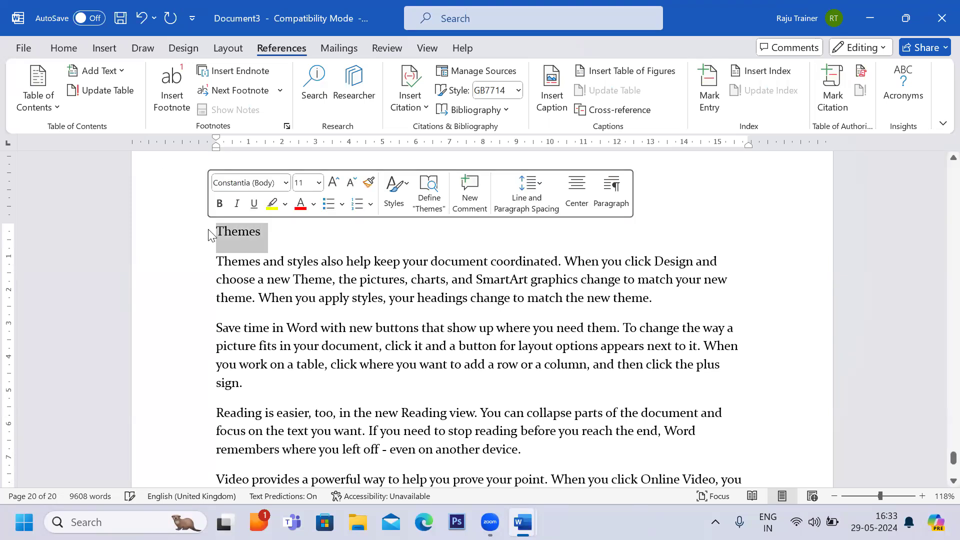
{"action": "left_click", "coordinate": [65, 51]}
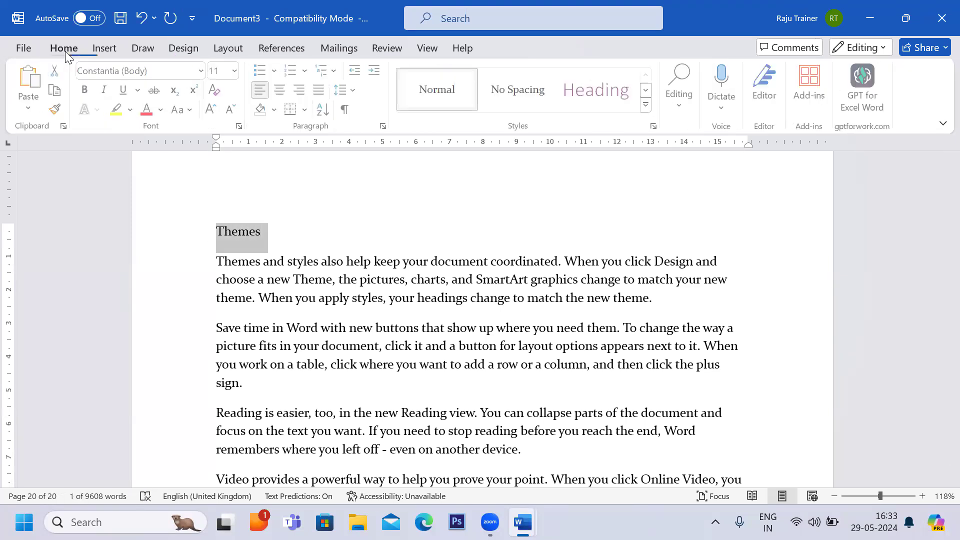
{"action": "left_click", "coordinate": [646, 90]}
{"action": "left_click", "coordinate": [448, 93]}
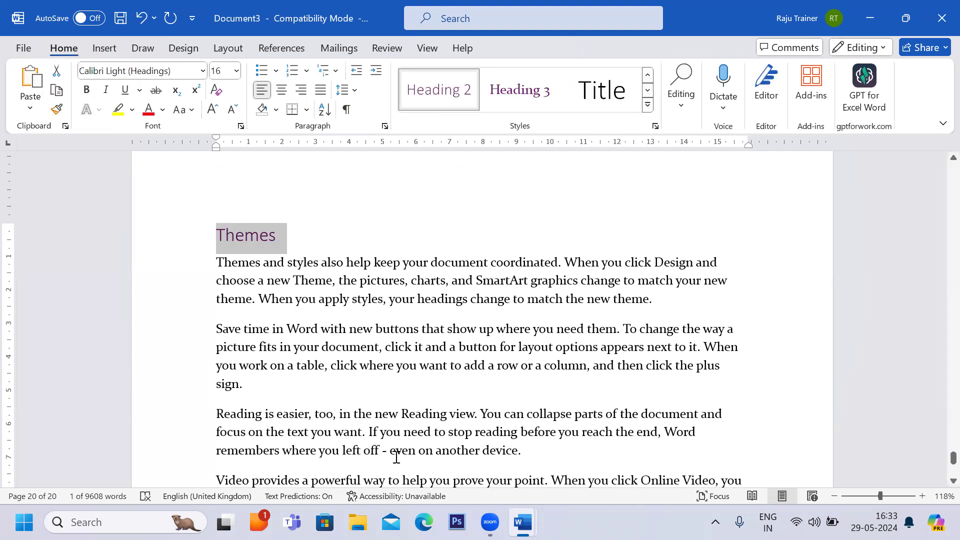
{"action": "key", "text": "Left"}
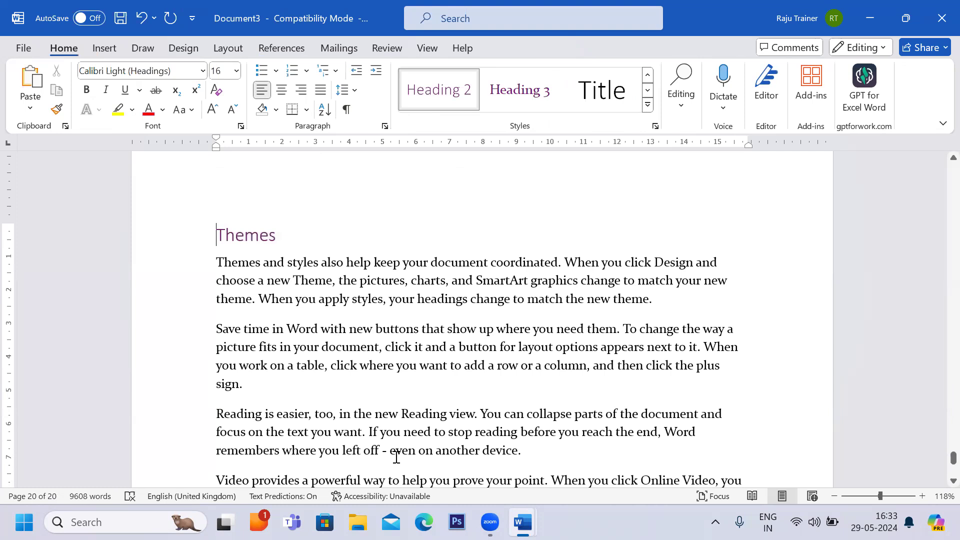
{"action": "key", "text": "ctrl+Home"}
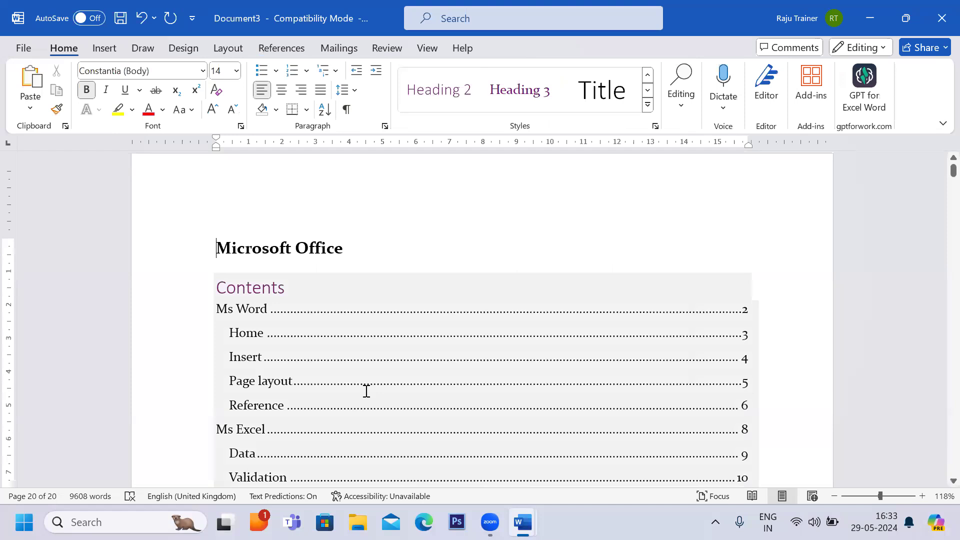
{"action": "scroll", "coordinate": [260, 269], "scroll_direction": "down", "scroll_amount": 5}
{"action": "left_click", "coordinate": [260, 259]}
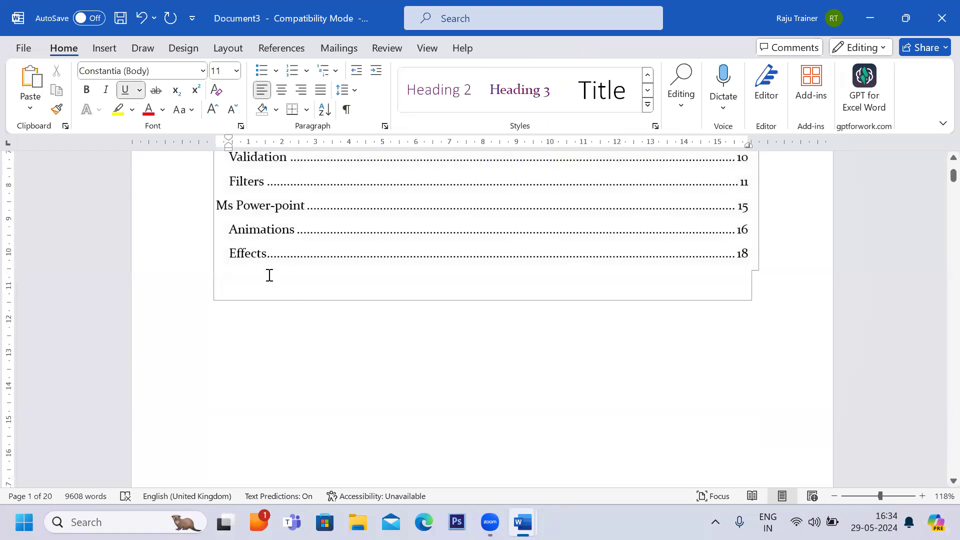
{"action": "left_click", "coordinate": [269, 275]}
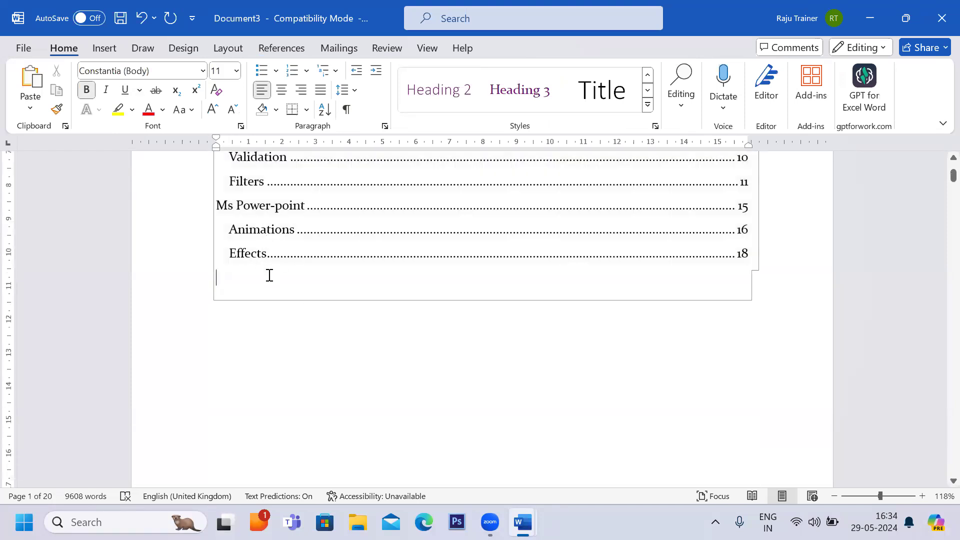
{"action": "left_click", "coordinate": [285, 249]}
{"action": "scroll", "coordinate": [285, 249], "scroll_direction": "up", "scroll_amount": 7}
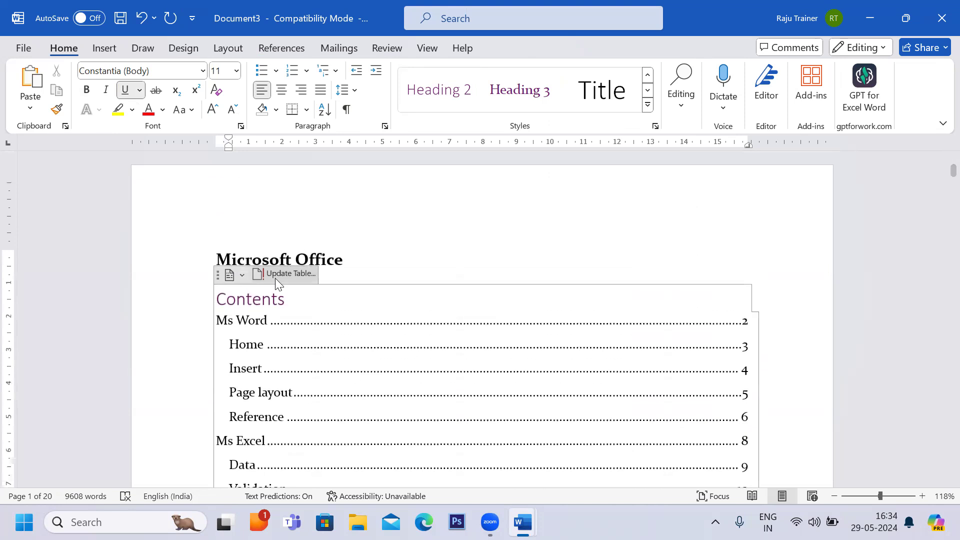
{"action": "left_click", "coordinate": [298, 49]}
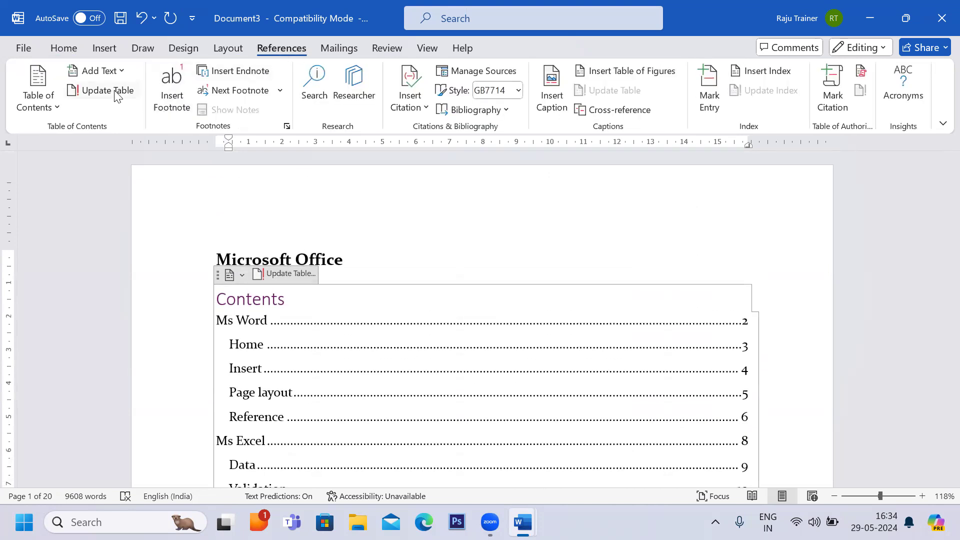
{"action": "left_click", "coordinate": [115, 92]}
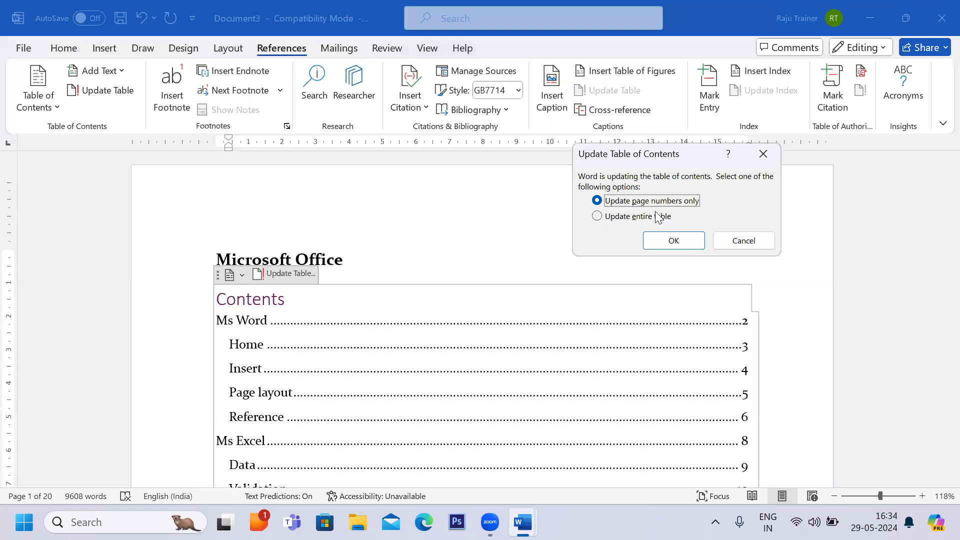
{"action": "left_click", "coordinate": [597, 217]}
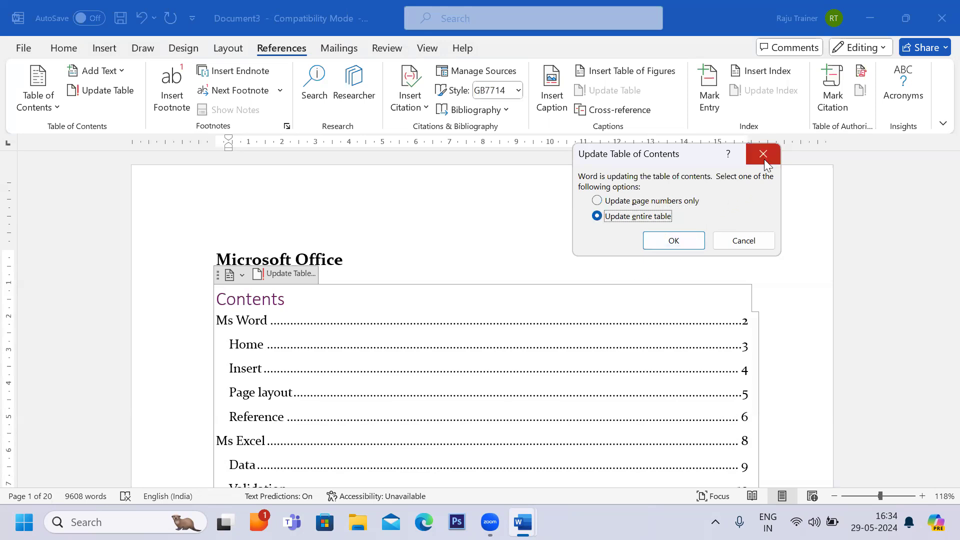
{"action": "left_click", "coordinate": [686, 238]}
Update the entire table of contents so it includes the new Themes heading.
{"action": "scroll", "coordinate": [603, 300], "scroll_direction": "down", "scroll_amount": 5}
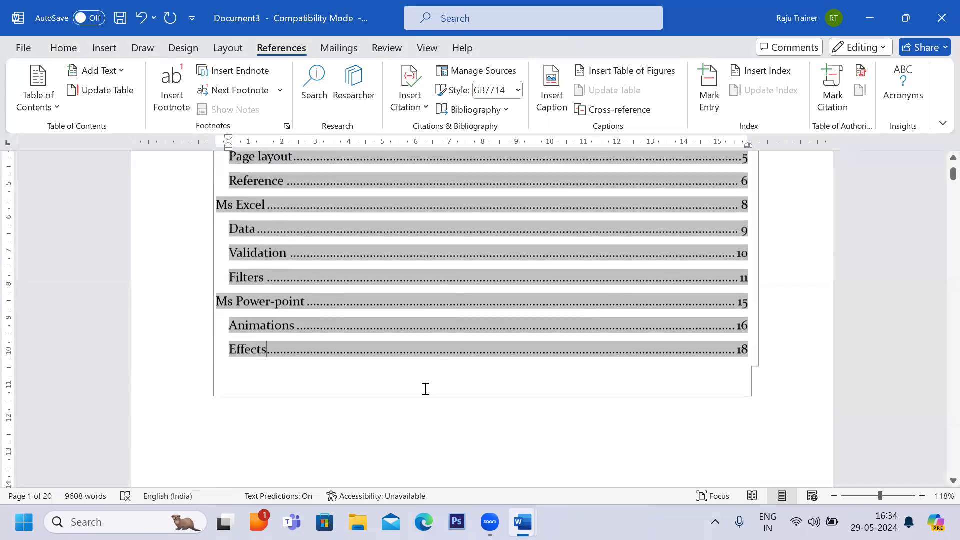
{"action": "left_click", "coordinate": [100, 86]}
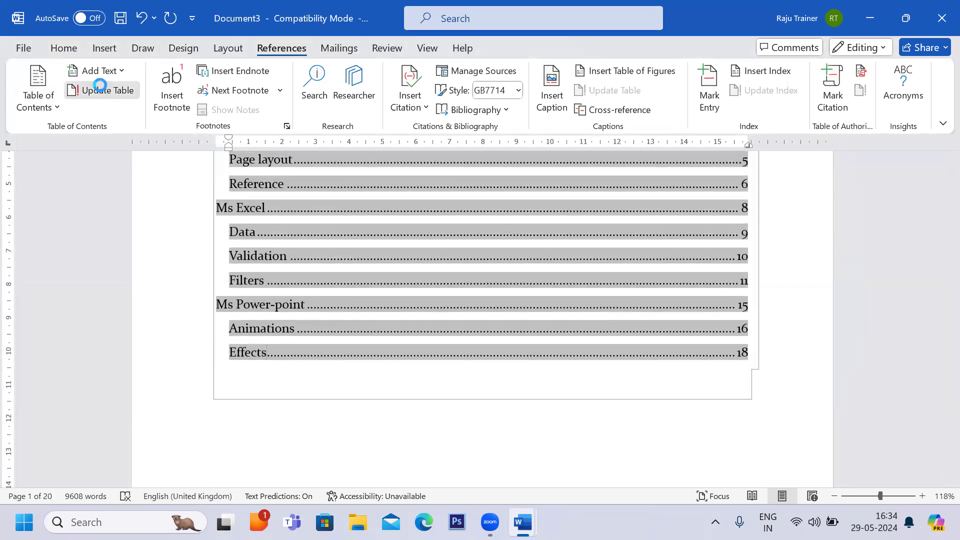
{"action": "left_click", "coordinate": [607, 218]}
{"action": "left_click", "coordinate": [680, 243]}
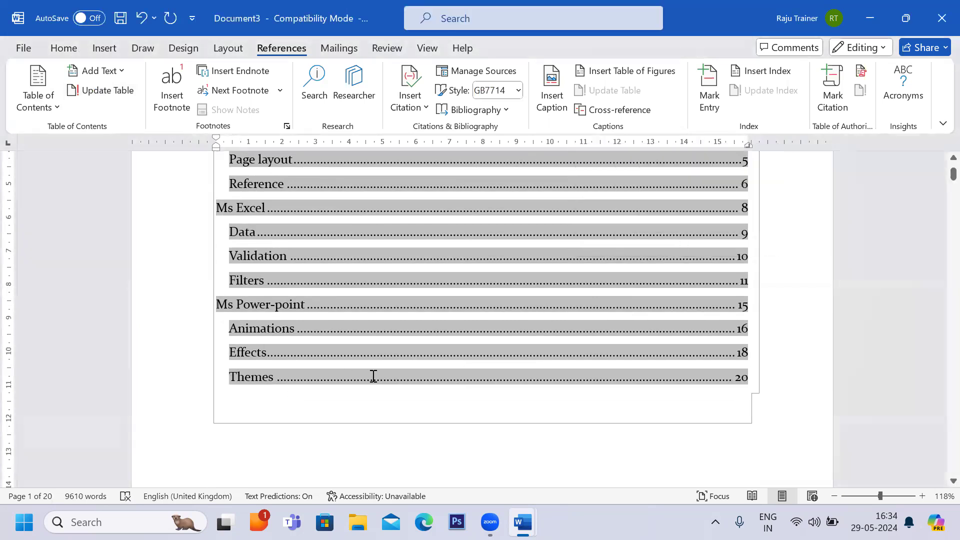
{"action": "left_click", "coordinate": [431, 413]}
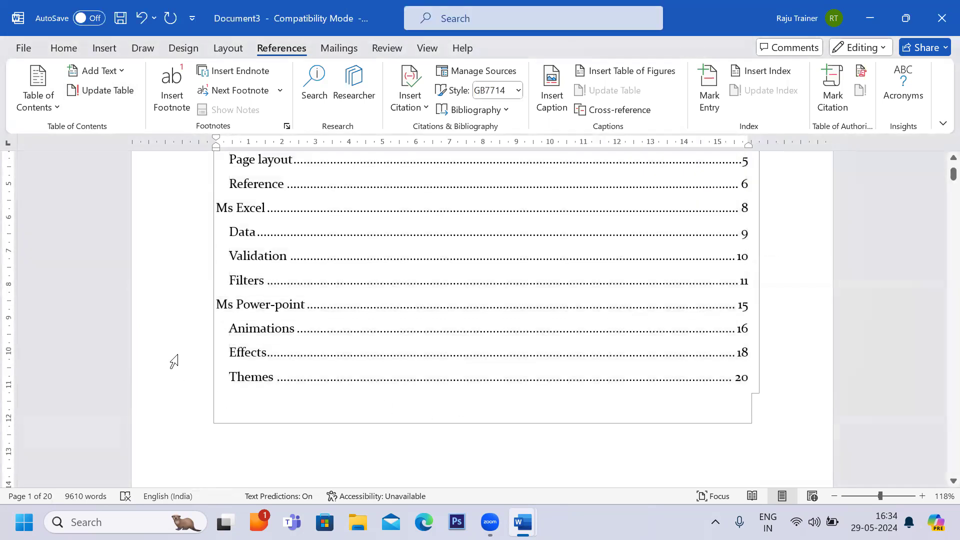
{"action": "scroll", "coordinate": [174, 354], "scroll_direction": "up", "scroll_amount": 4}
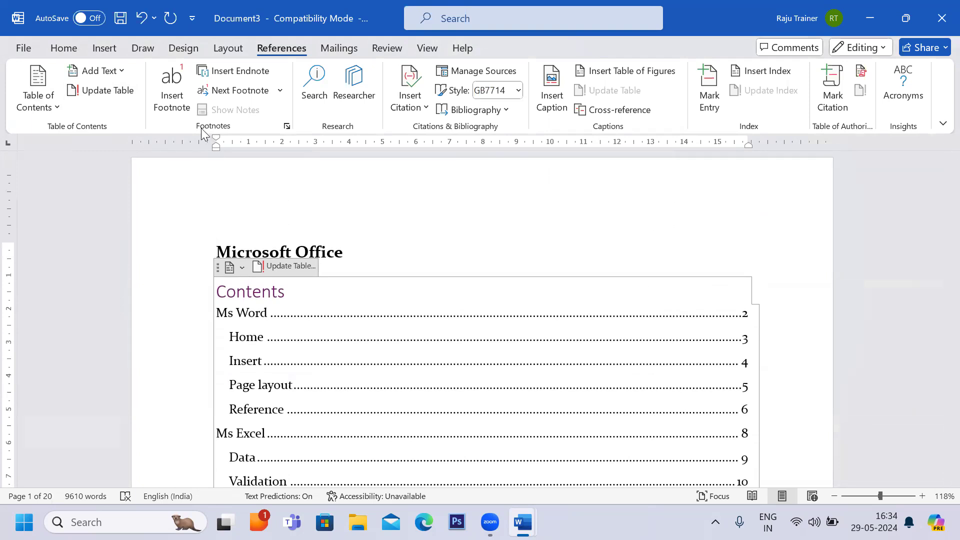
{"action": "left_click", "coordinate": [343, 254]}
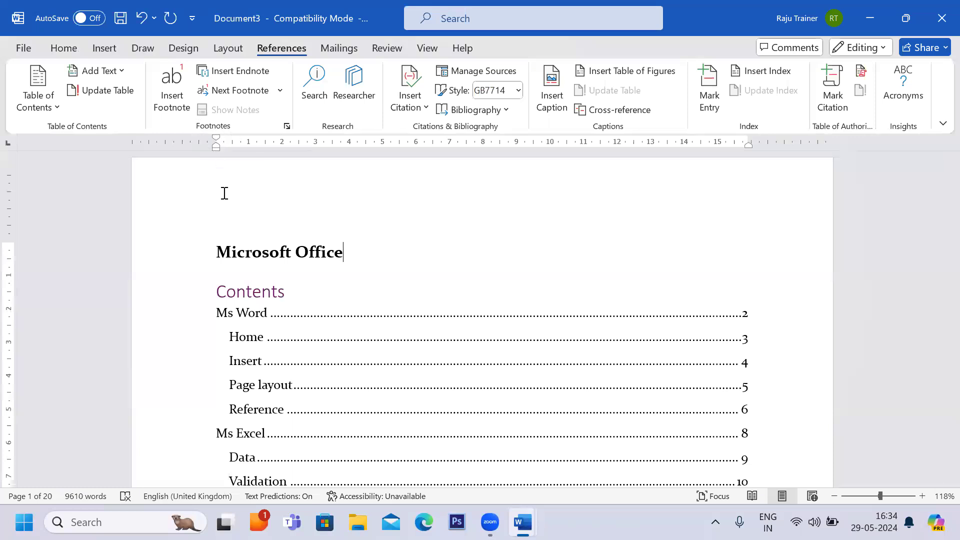
{"action": "scroll", "coordinate": [210, 163], "scroll_direction": "down", "scroll_amount": 10}
{"action": "scroll", "coordinate": [210, 163], "scroll_direction": "down", "scroll_amount": 10}
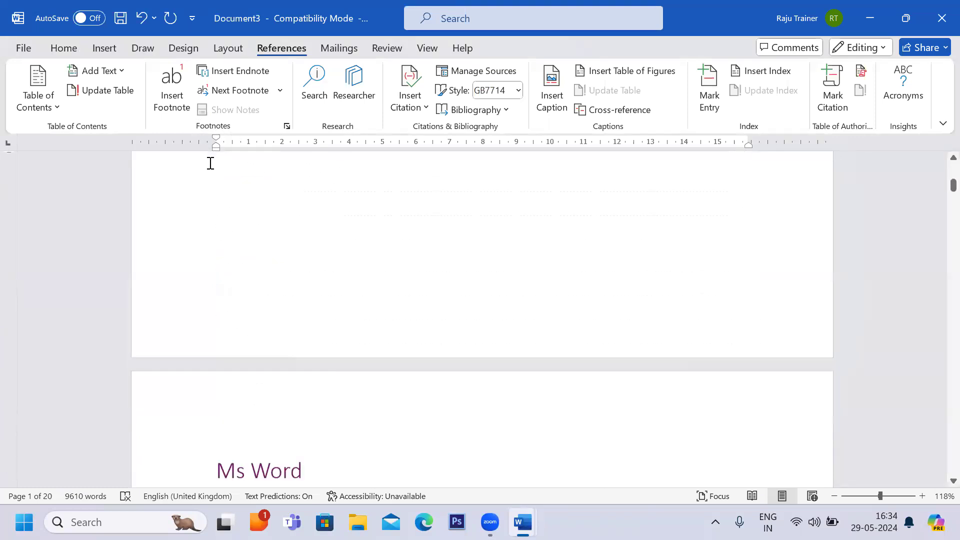
Insert a footnote after the word document ending the first paragraph on page 2, with the text Collection of Pages.
{"action": "scroll", "coordinate": [210, 163], "scroll_direction": "down", "scroll_amount": 3}
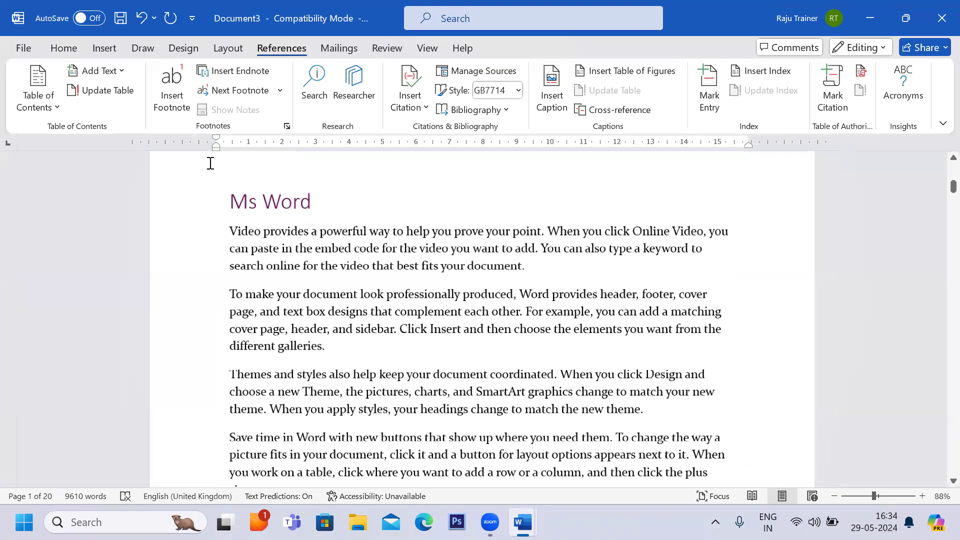
{"action": "scroll", "coordinate": [310, 215], "scroll_direction": "down", "scroll_amount": 5}
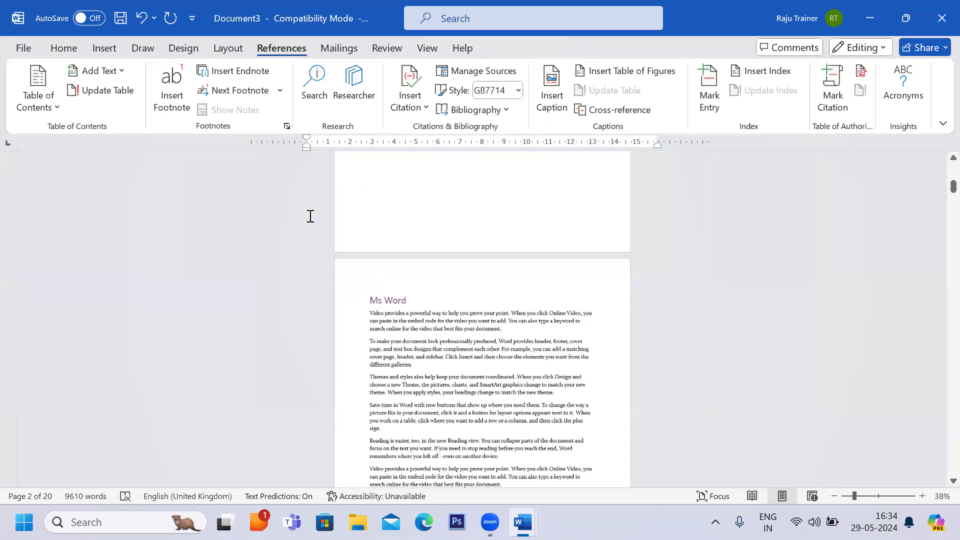
{"action": "scroll", "coordinate": [457, 369], "scroll_direction": "down", "scroll_amount": 1}
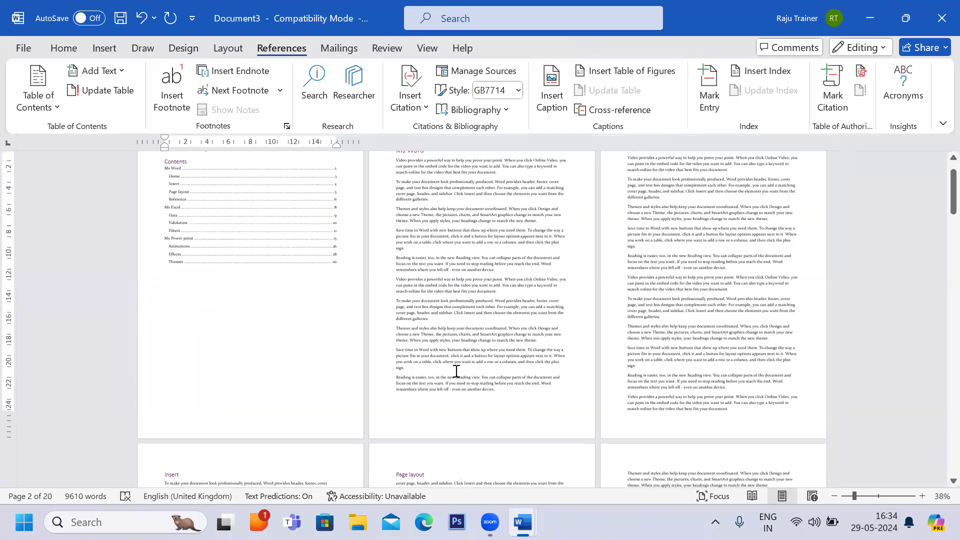
{"action": "left_click", "coordinate": [432, 404]}
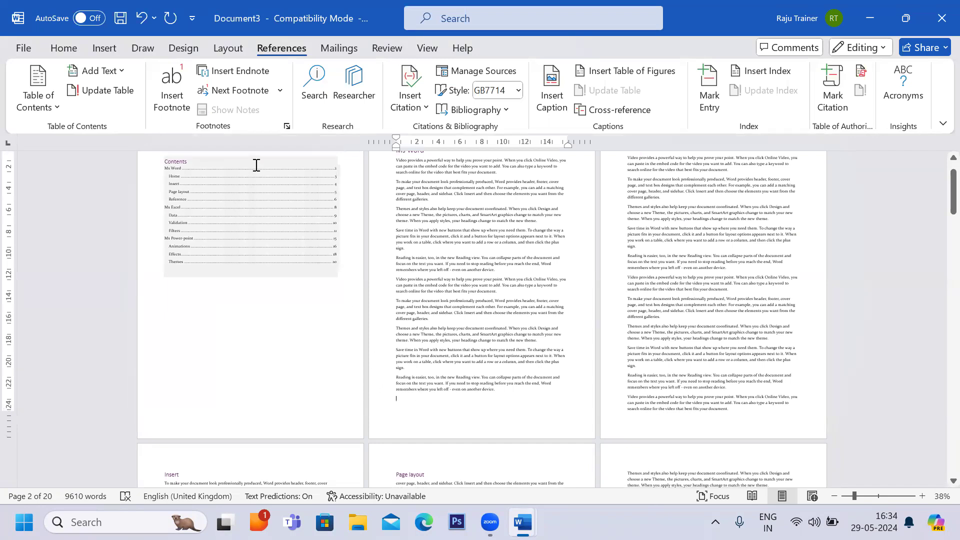
{"action": "scroll", "coordinate": [472, 272], "scroll_direction": "up", "scroll_amount": 1}
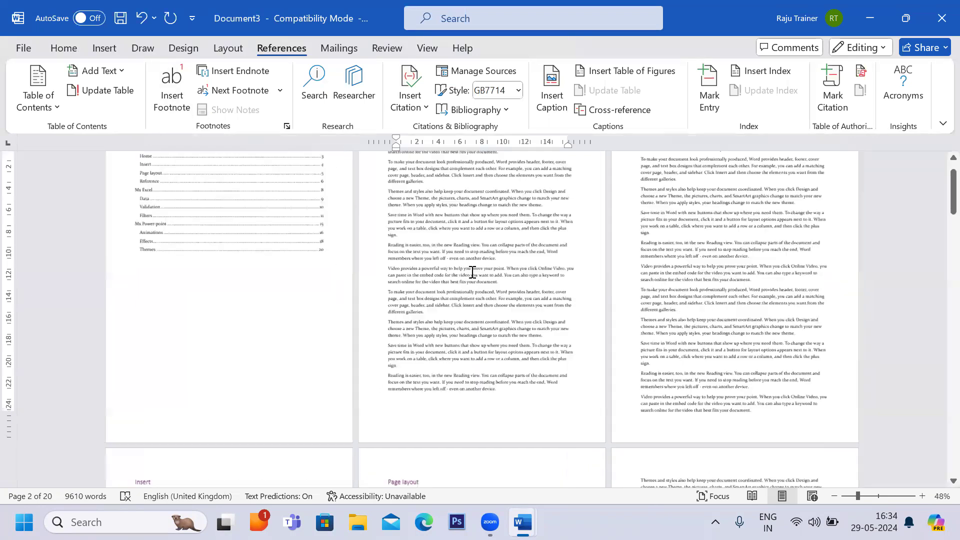
{"action": "scroll", "coordinate": [472, 272], "scroll_direction": "up", "scroll_amount": 5}
{"action": "scroll", "coordinate": [472, 273], "scroll_direction": "up", "scroll_amount": 5}
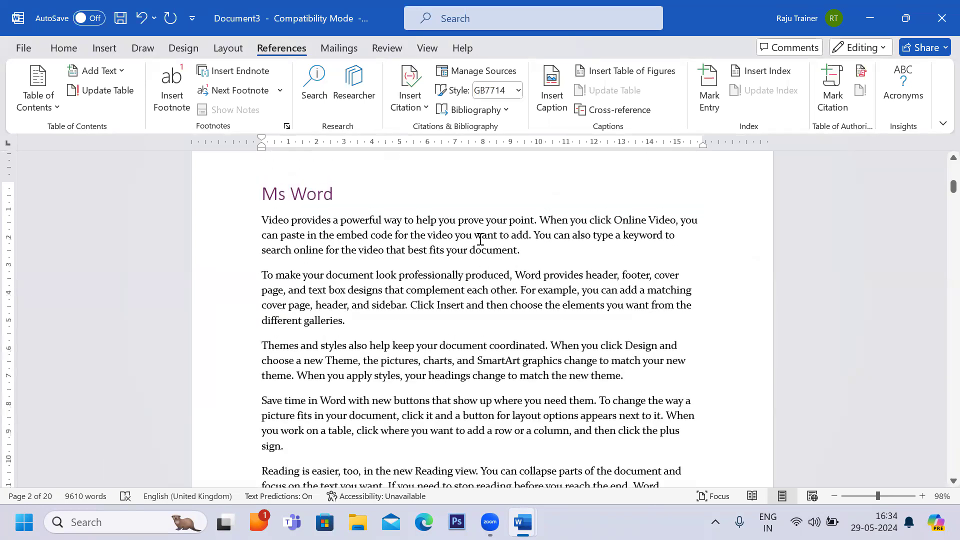
{"action": "left_click_drag", "start_coordinate": [472, 251], "coordinate": [524, 251]}
{"action": "scroll", "coordinate": [523, 252], "scroll_direction": "down", "scroll_amount": 2}
{"action": "scroll", "coordinate": [524, 252], "scroll_direction": "down", "scroll_amount": 7}
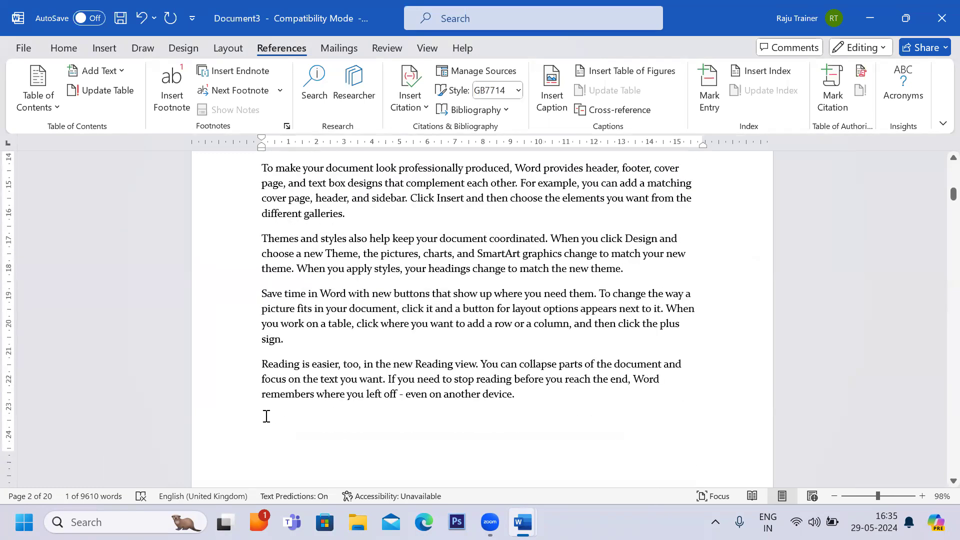
{"action": "scroll", "coordinate": [346, 357], "scroll_direction": "down", "scroll_amount": 10}
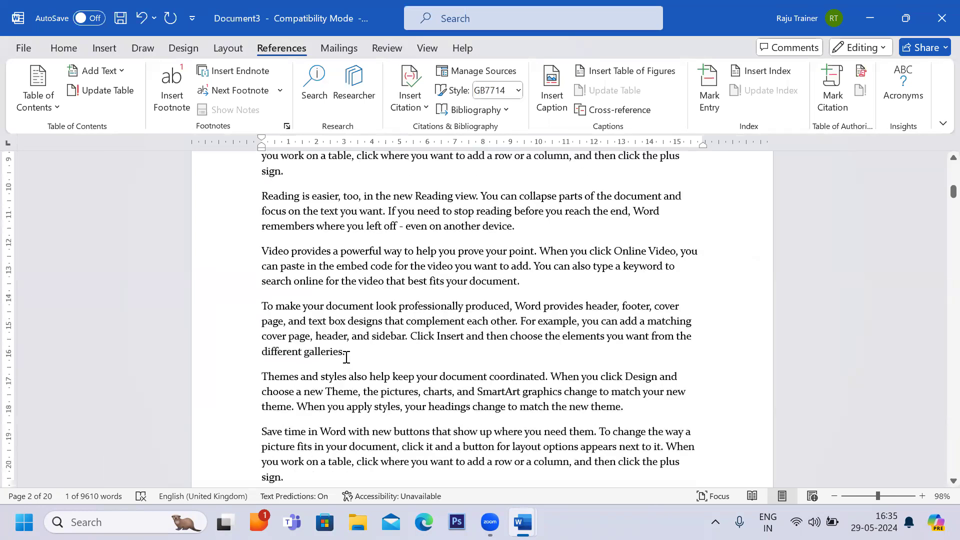
{"action": "scroll", "coordinate": [346, 357], "scroll_direction": "up", "scroll_amount": 19}
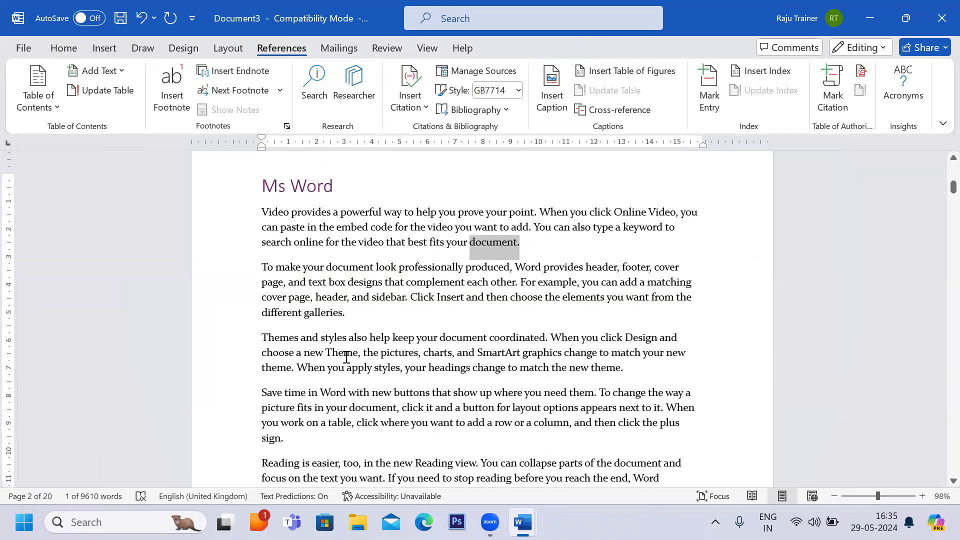
{"action": "scroll", "coordinate": [346, 357], "scroll_direction": "up", "scroll_amount": 2}
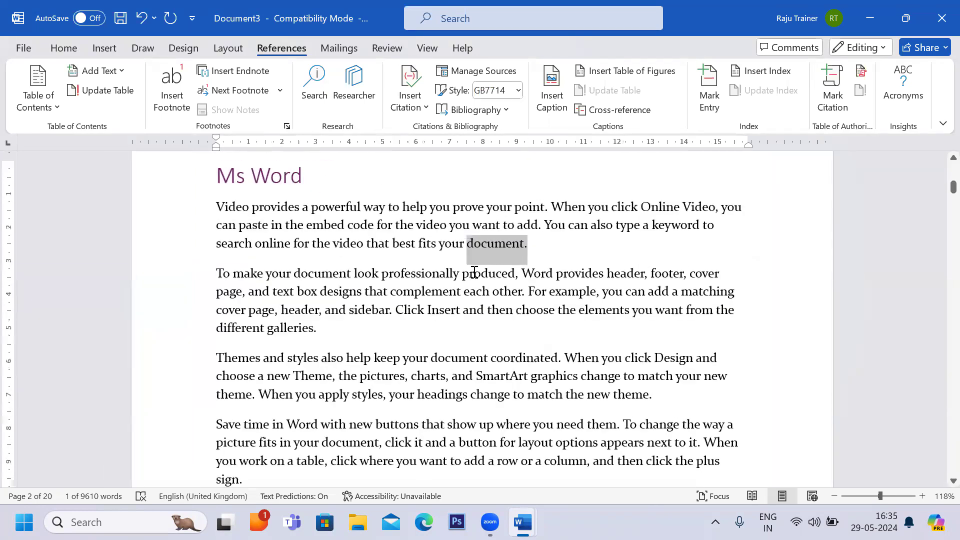
{"action": "left_click", "coordinate": [468, 245]}
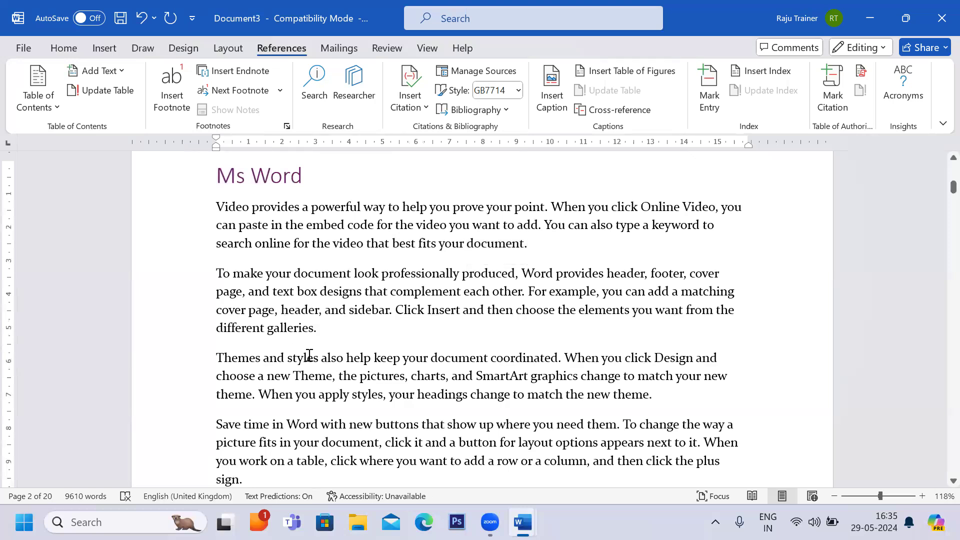
{"action": "scroll", "coordinate": [354, 284], "scroll_direction": "down", "scroll_amount": 7}
{"action": "scroll", "coordinate": [284, 383], "scroll_direction": "down", "scroll_amount": 4}
{"action": "scroll", "coordinate": [281, 369], "scroll_direction": "up", "scroll_amount": 11}
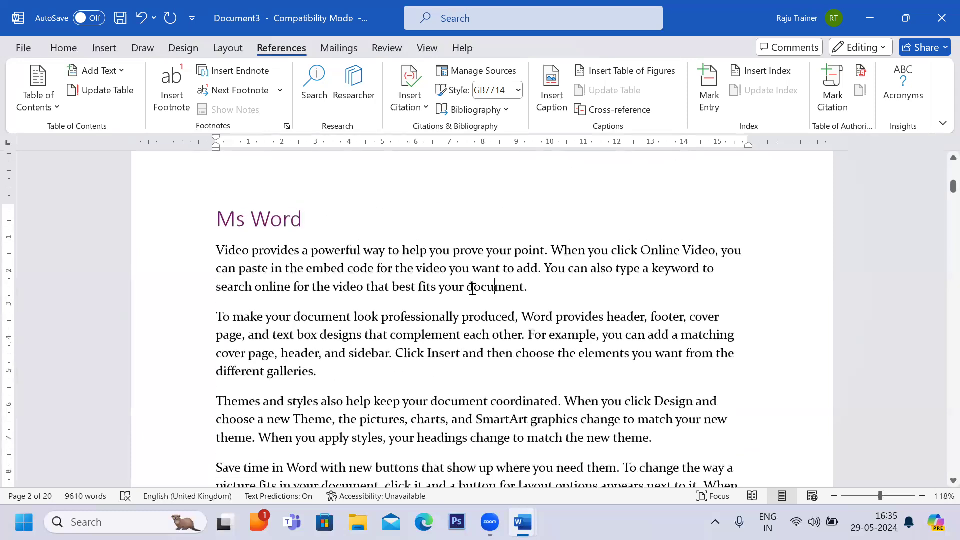
{"action": "left_click_drag", "start_coordinate": [468, 287], "coordinate": [531, 290]}
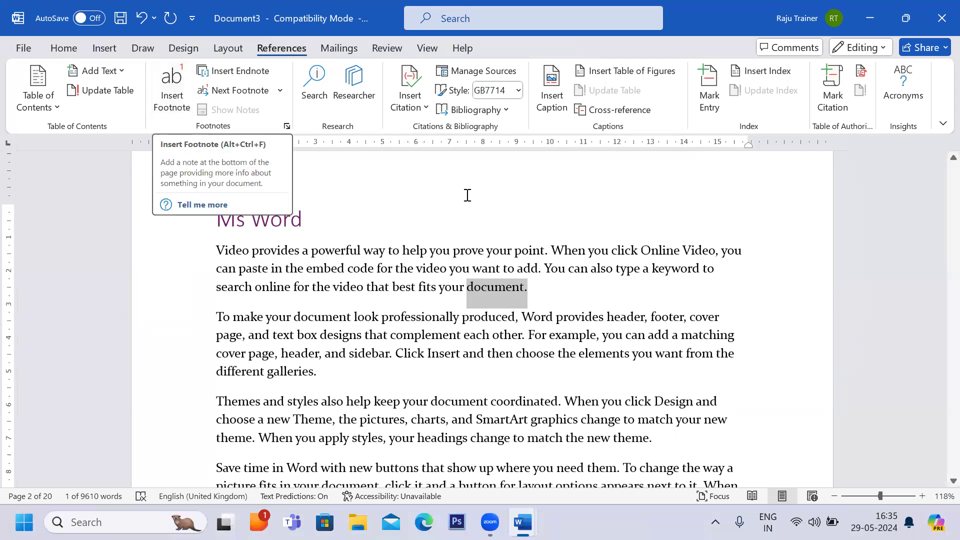
{"action": "left_click", "coordinate": [169, 109]}
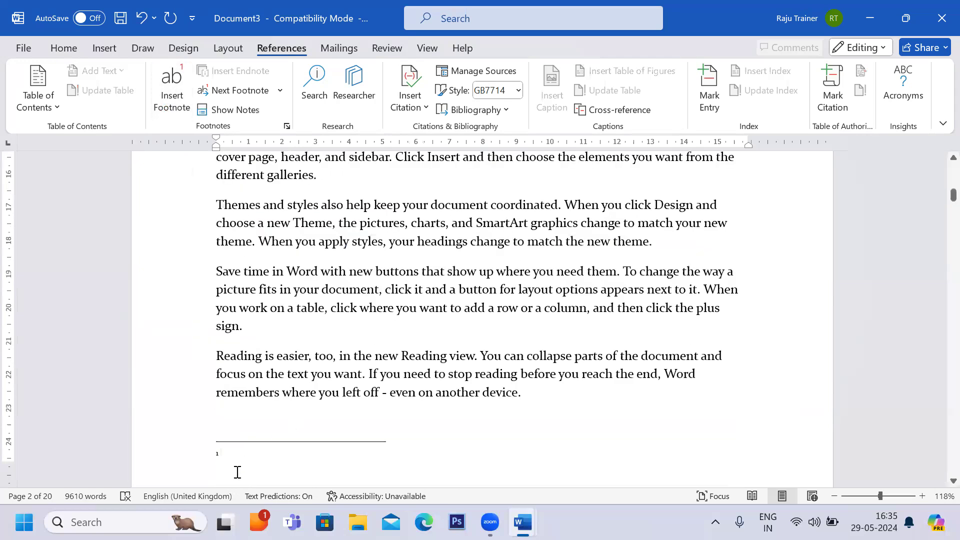
{"action": "type", "text": "Coll"}
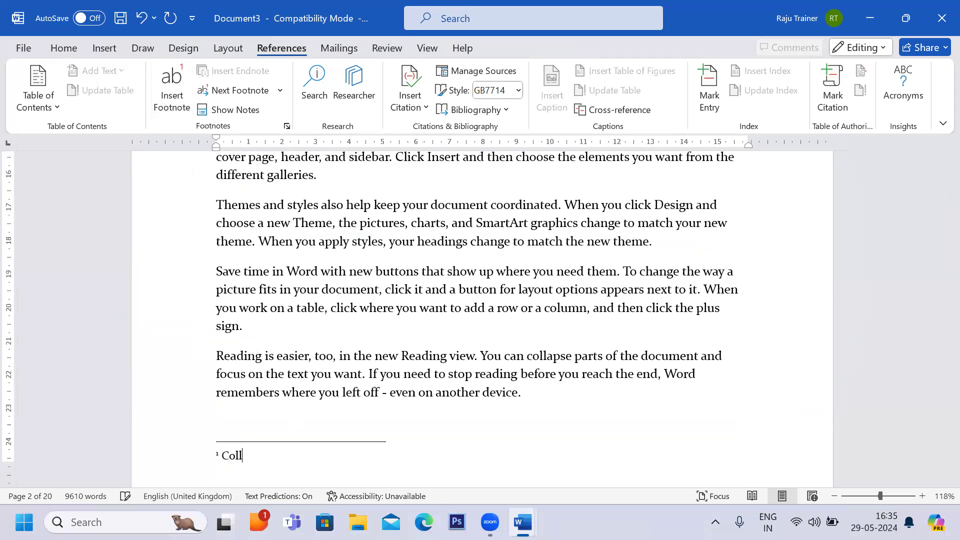
{"action": "type", "text": "ection of Pages"}
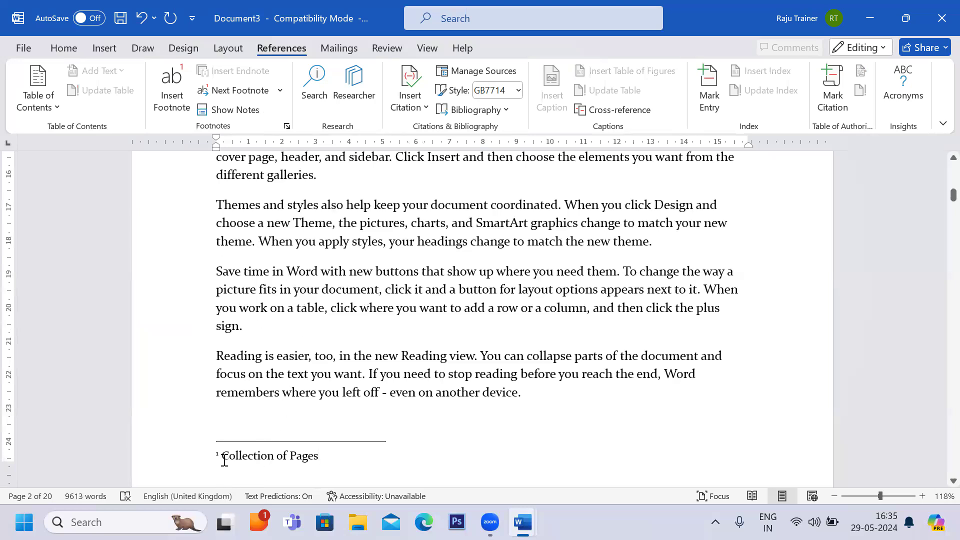
Review the new footnote text and its reference mark in the first paragraph.
{"action": "scroll", "coordinate": [221, 458], "scroll_direction": "up", "scroll_amount": 6}
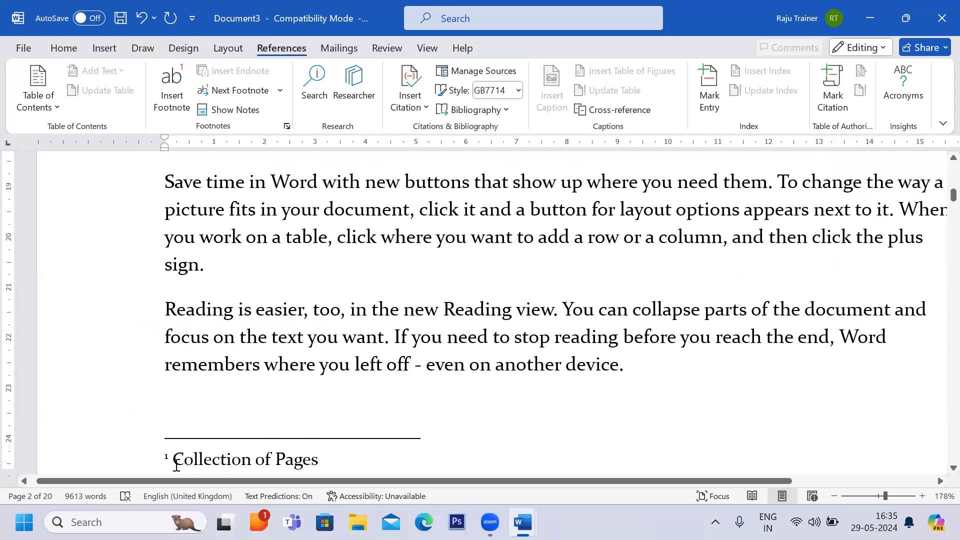
{"action": "left_click_drag", "start_coordinate": [174, 461], "coordinate": [332, 457]}
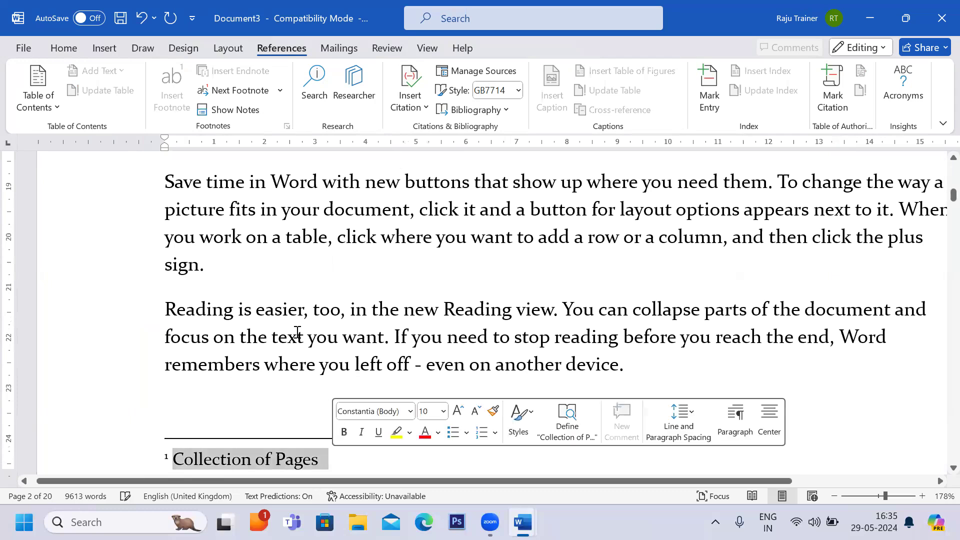
{"action": "scroll", "coordinate": [297, 332], "scroll_direction": "down", "scroll_amount": 8}
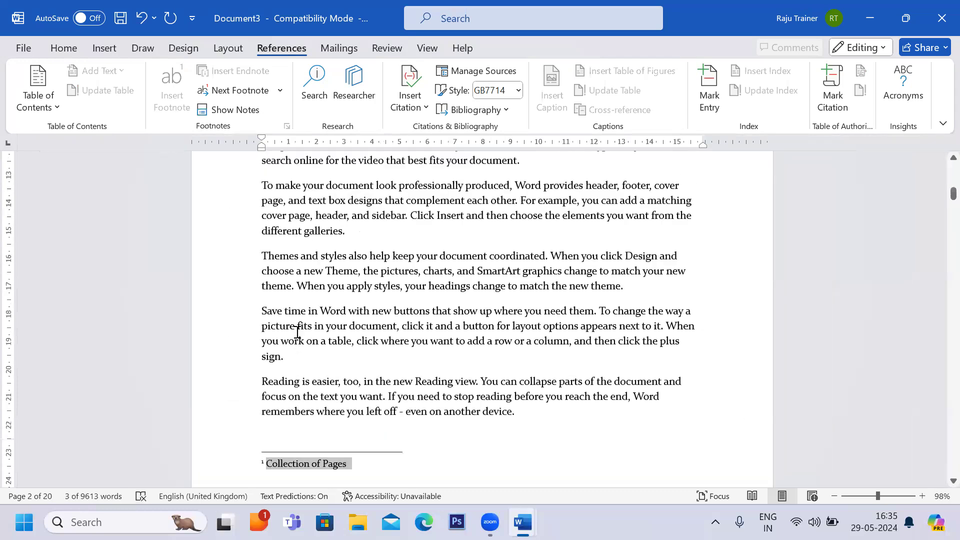
{"action": "scroll", "coordinate": [297, 332], "scroll_direction": "up", "scroll_amount": 2}
{"action": "scroll", "coordinate": [297, 332], "scroll_direction": "up", "scroll_amount": 9}
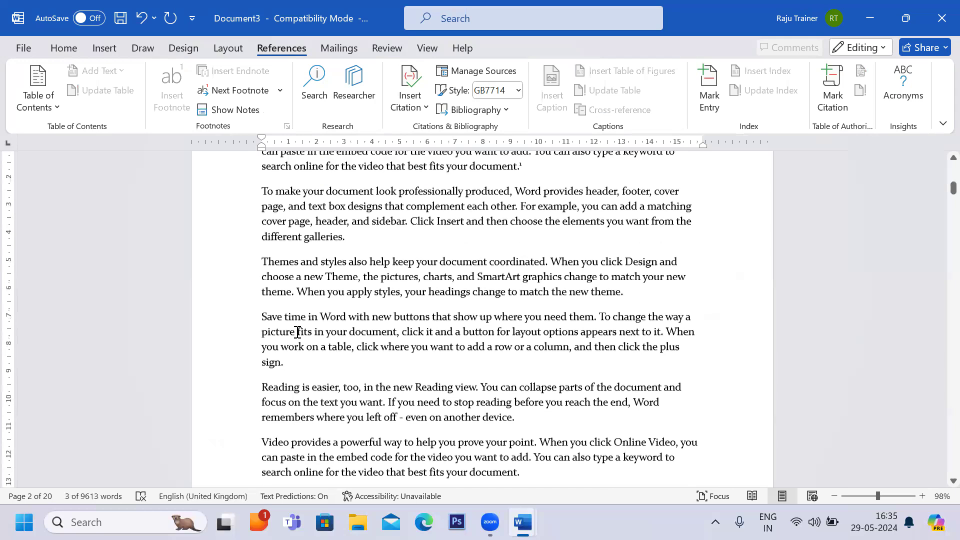
{"action": "left_click", "coordinate": [497, 298]}
{"action": "scroll", "coordinate": [497, 299], "scroll_direction": "up", "scroll_amount": 4}
{"action": "scroll", "coordinate": [497, 298], "scroll_direction": "up", "scroll_amount": 3}
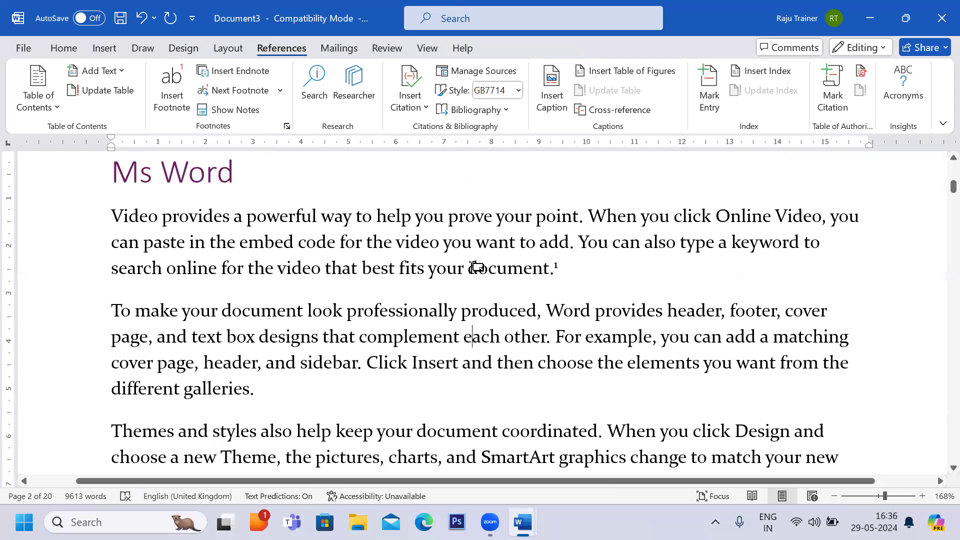
{"action": "left_click_drag", "start_coordinate": [469, 268], "coordinate": [556, 266]}
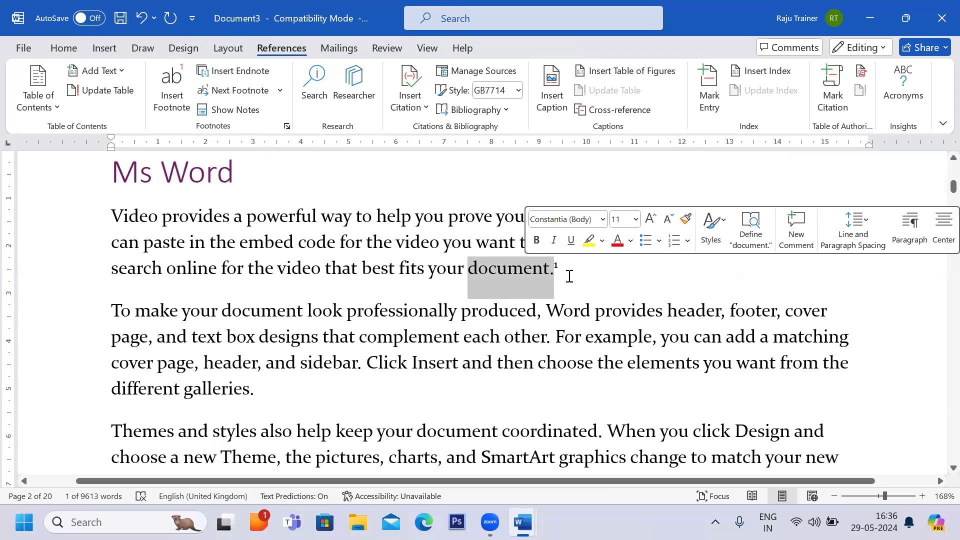
{"action": "left_click", "coordinate": [575, 274]}
{"action": "scroll", "coordinate": [527, 343], "scroll_direction": "down", "scroll_amount": 15}
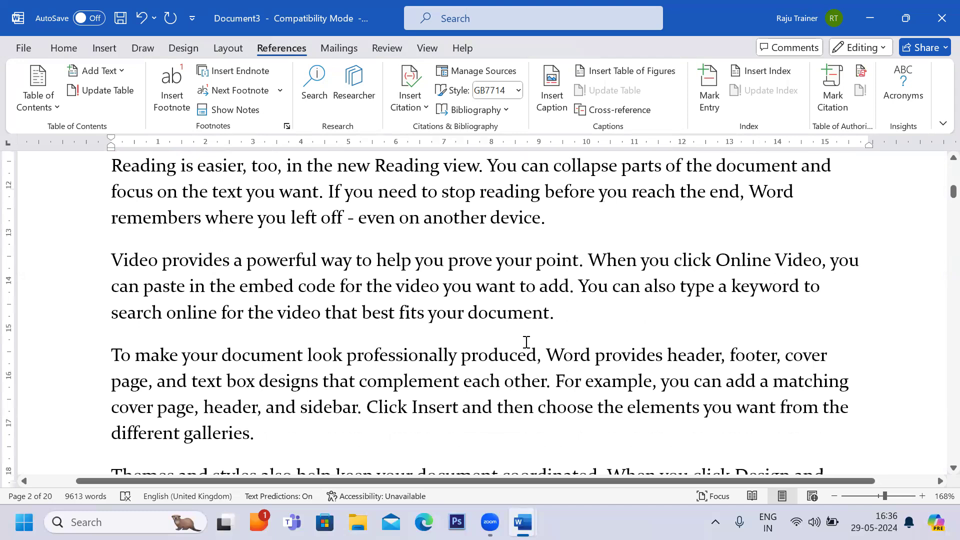
{"action": "scroll", "coordinate": [275, 246], "scroll_direction": "up", "scroll_amount": 3}
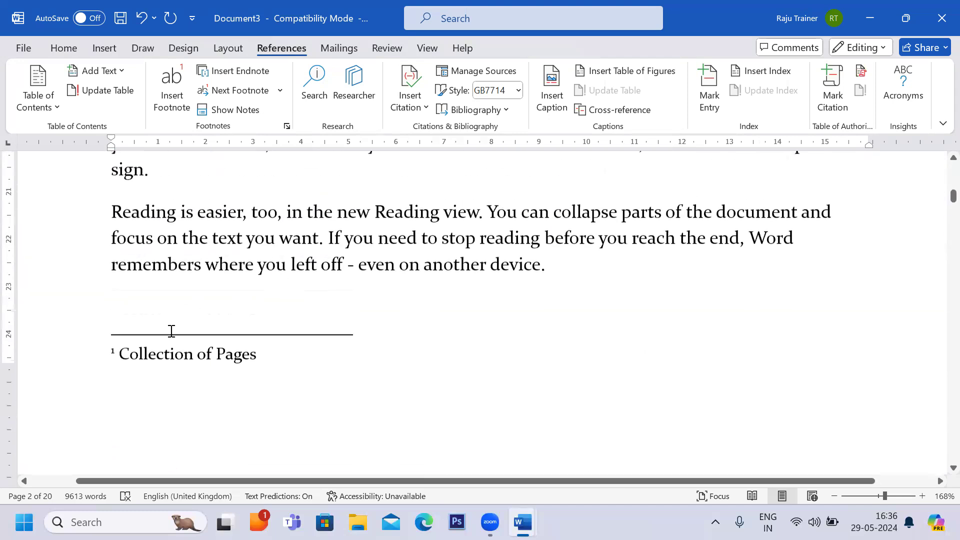
{"action": "scroll", "coordinate": [170, 351], "scroll_direction": "up", "scroll_amount": 3}
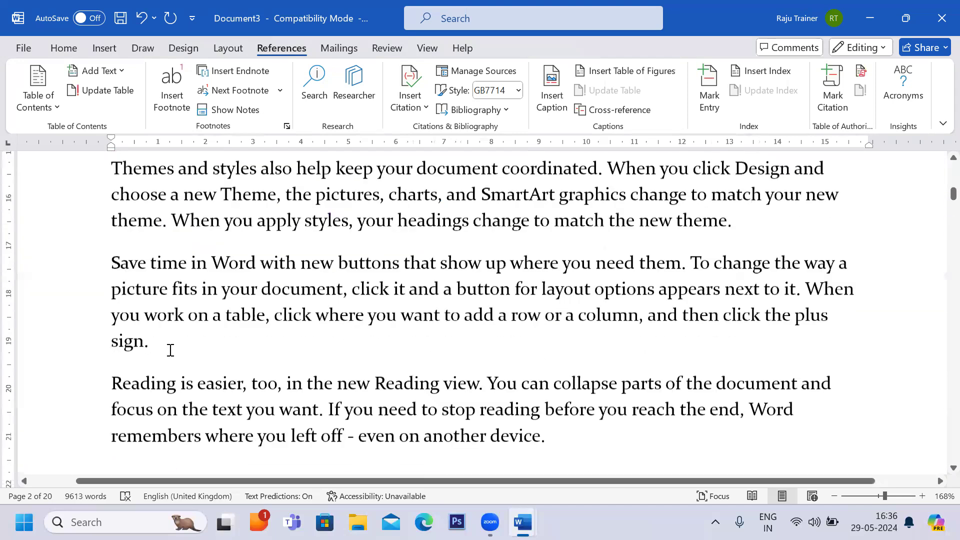
{"action": "scroll", "coordinate": [364, 318], "scroll_direction": "up", "scroll_amount": 2}
{"action": "scroll", "coordinate": [364, 318], "scroll_direction": "down", "scroll_amount": 2, "text": "ctrl"}
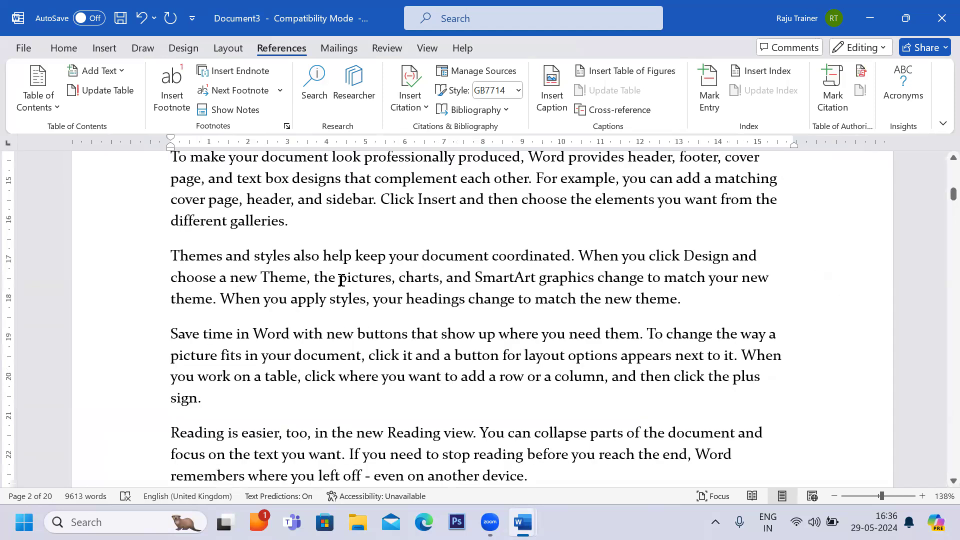
Insert a footnote after the word Themes opening the third paragraph, with the text Different Styles.
{"action": "left_click_drag", "start_coordinate": [172, 254], "coordinate": [223, 254]}
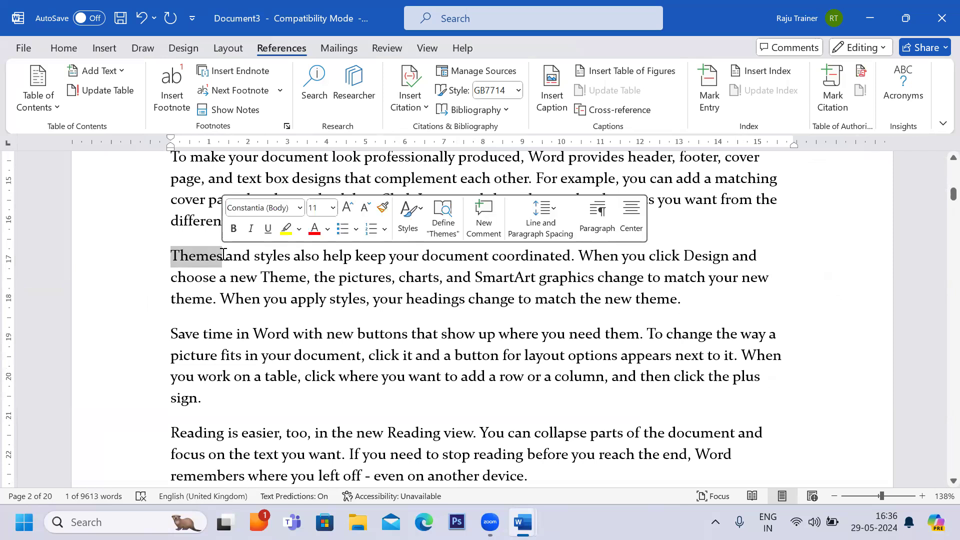
{"action": "left_click", "coordinate": [178, 105]}
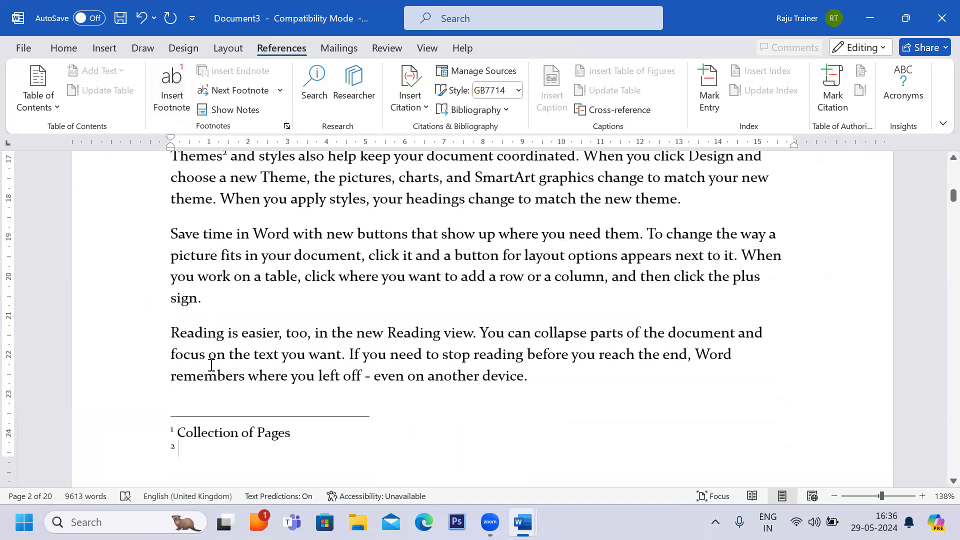
{"action": "scroll", "coordinate": [181, 448], "scroll_direction": "up", "scroll_amount": 1}
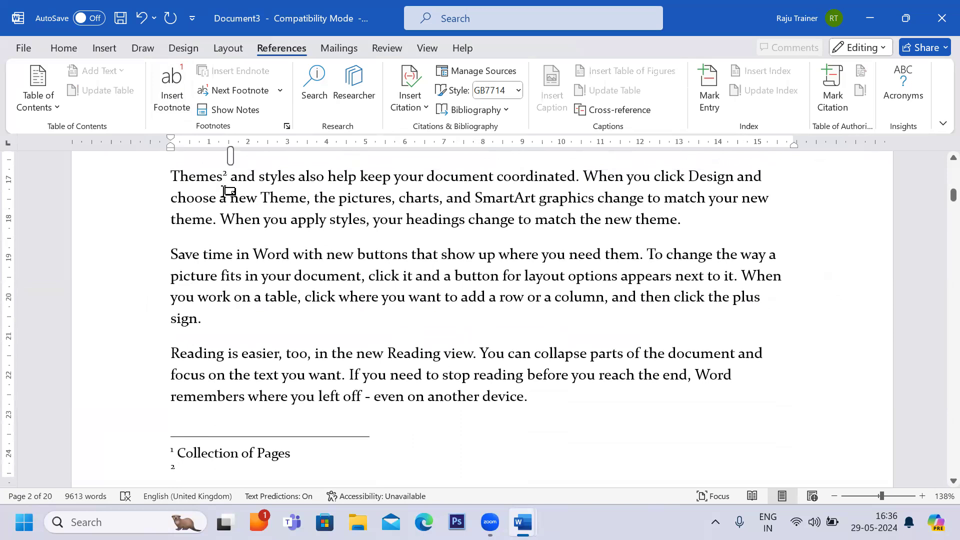
{"action": "scroll", "coordinate": [208, 292], "scroll_direction": "down", "scroll_amount": 3}
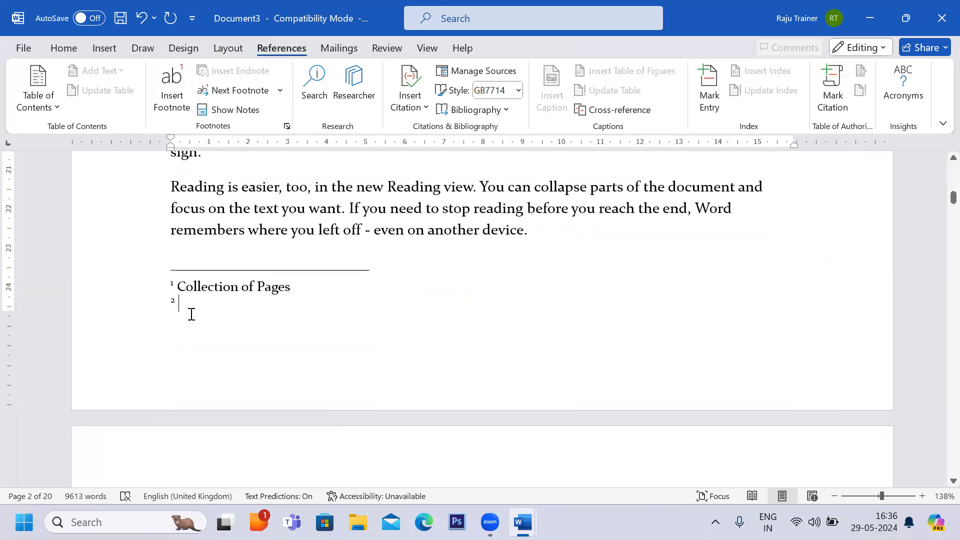
{"action": "type", "text": "Dif"}
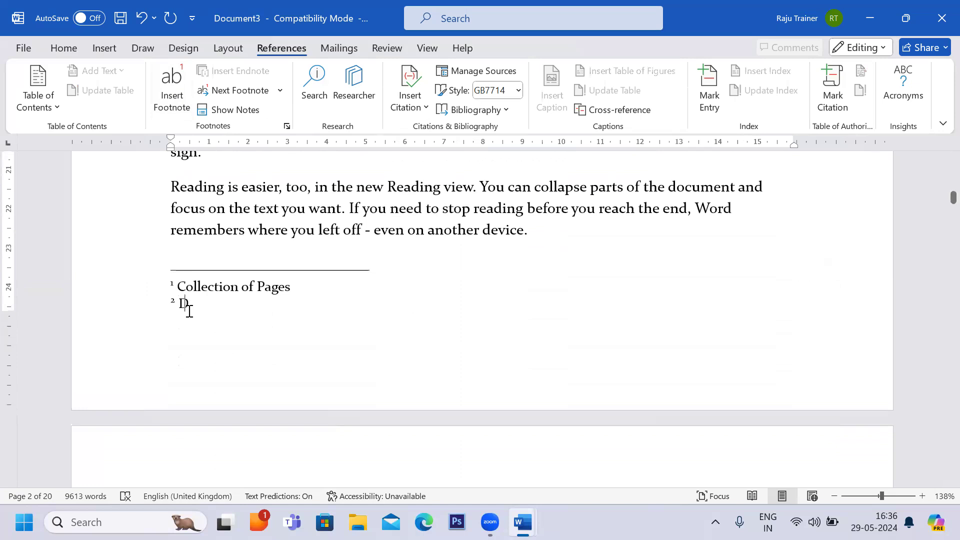
{"action": "type", "text": "ferent St"}
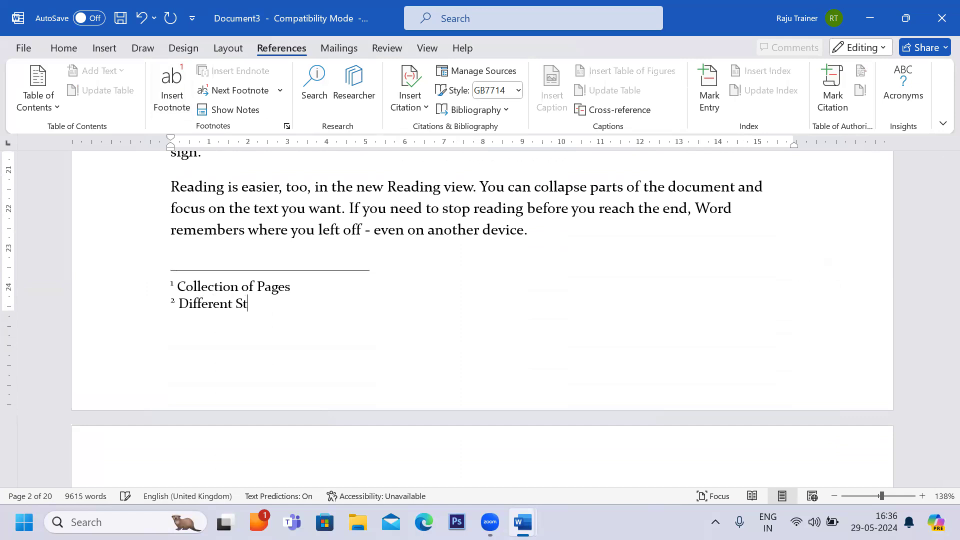
{"action": "key", "text": "BackSpace"}
{"action": "key", "text": "BackSpace"}
{"action": "type", "text": "yles"}
{"action": "scroll", "coordinate": [185, 275], "scroll_direction": "up", "scroll_amount": 3}
{"action": "left_click", "coordinate": [182, 275]}
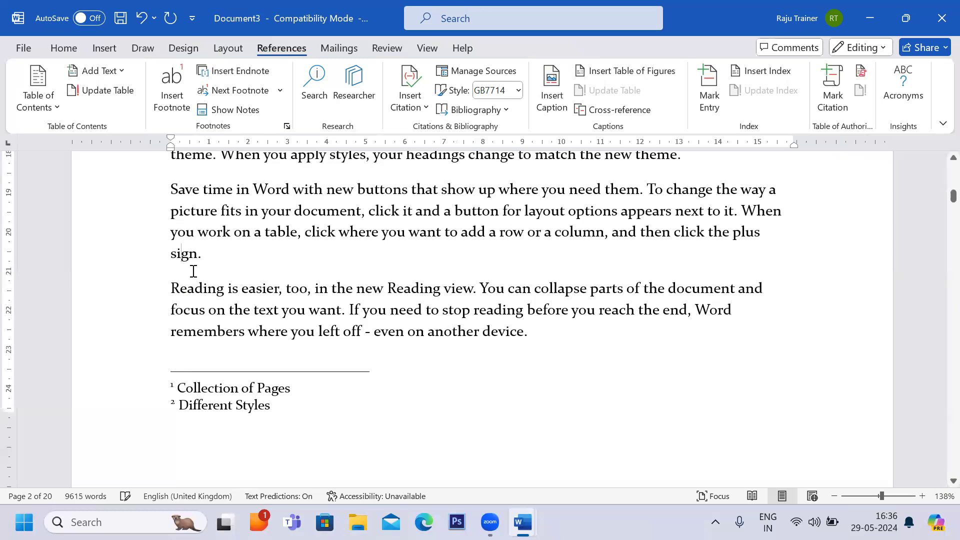
{"action": "scroll", "coordinate": [193, 273], "scroll_direction": "up", "scroll_amount": 3}
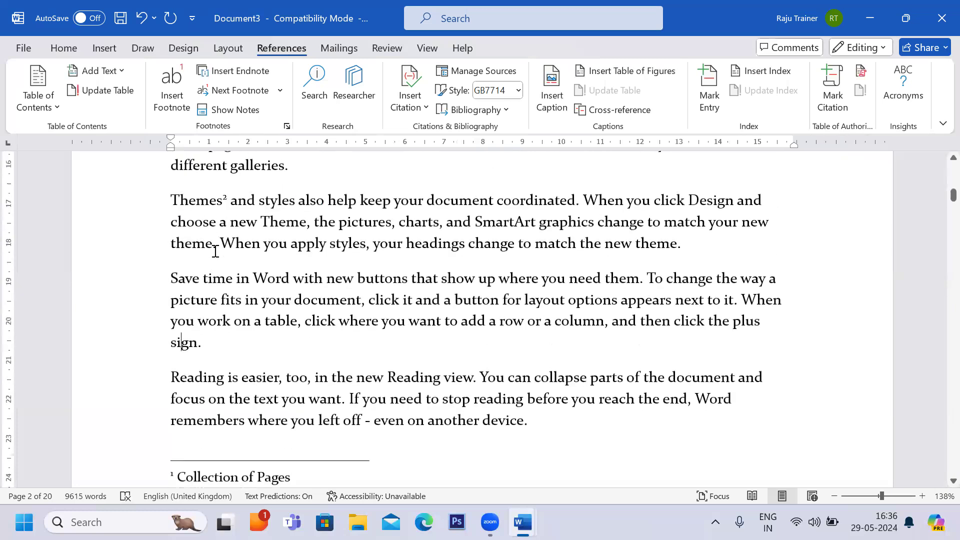
{"action": "scroll", "coordinate": [215, 251], "scroll_direction": "down", "scroll_amount": 10}
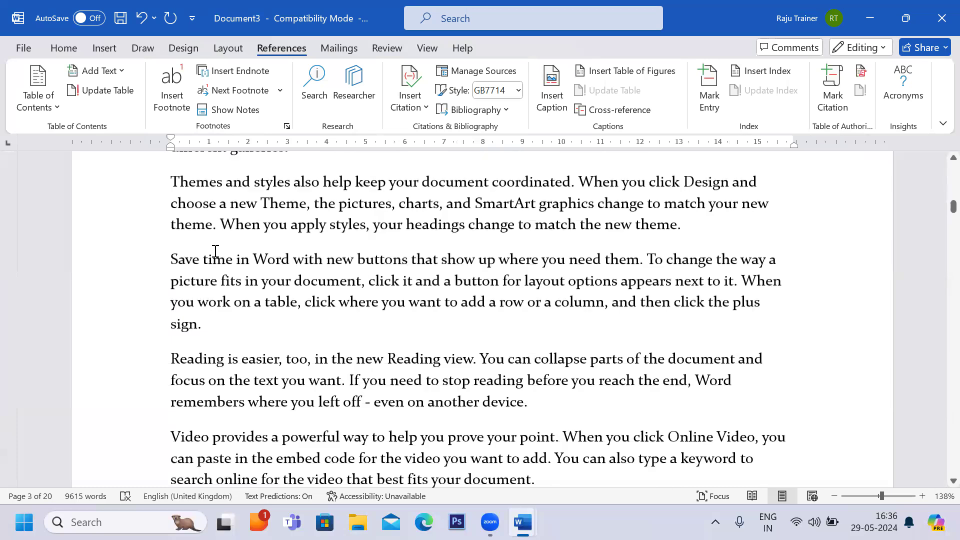
Insert a footnote after the word professionally in the first paragraph under the Insert heading, with the text Some text.
{"action": "scroll", "coordinate": [216, 251], "scroll_direction": "down", "scroll_amount": 3}
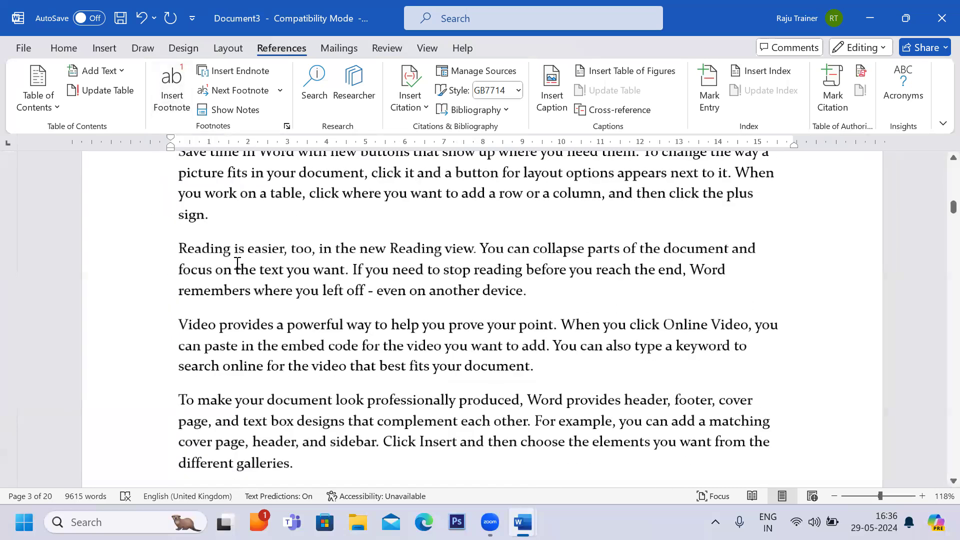
{"action": "scroll", "coordinate": [234, 267], "scroll_direction": "down", "scroll_amount": 5}
{"action": "scroll", "coordinate": [233, 270], "scroll_direction": "down", "scroll_amount": 4}
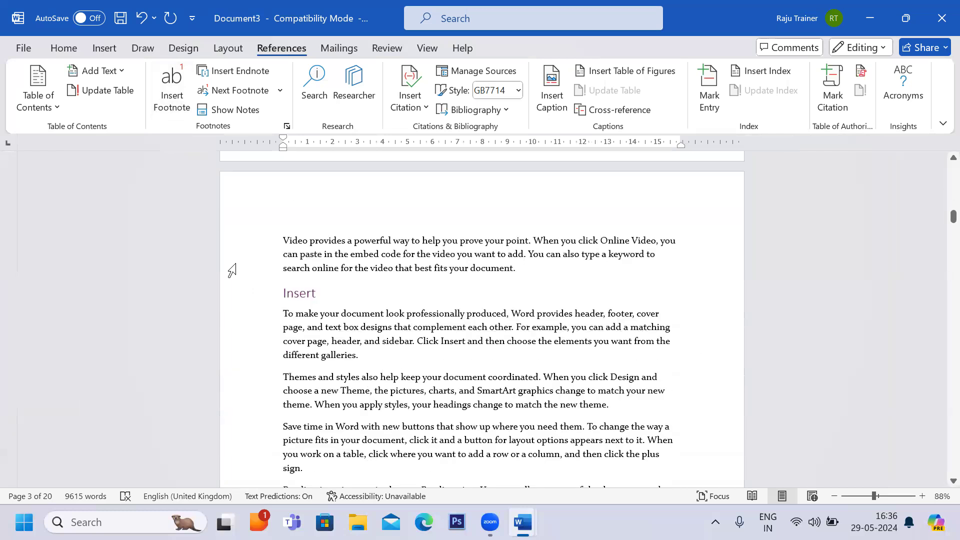
{"action": "scroll", "coordinate": [337, 281], "scroll_direction": "up", "scroll_amount": 4}
{"action": "left_click_drag", "start_coordinate": [373, 333], "coordinate": [458, 334]}
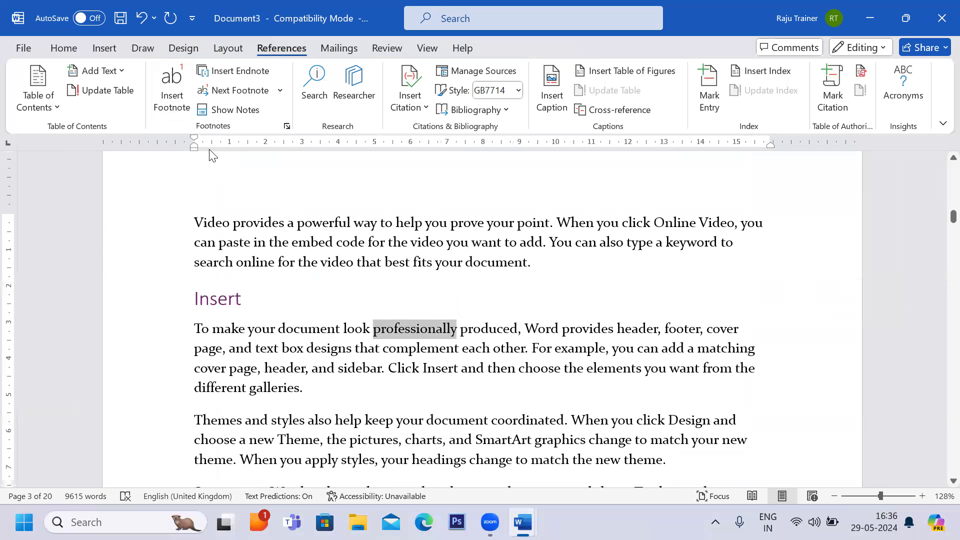
{"action": "left_click", "coordinate": [171, 89]}
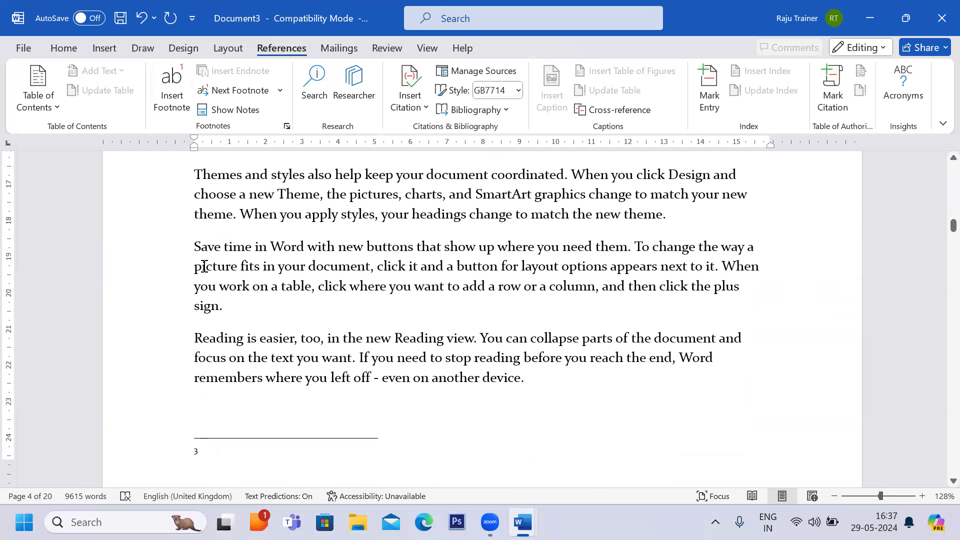
{"action": "type", "text": "Som"}
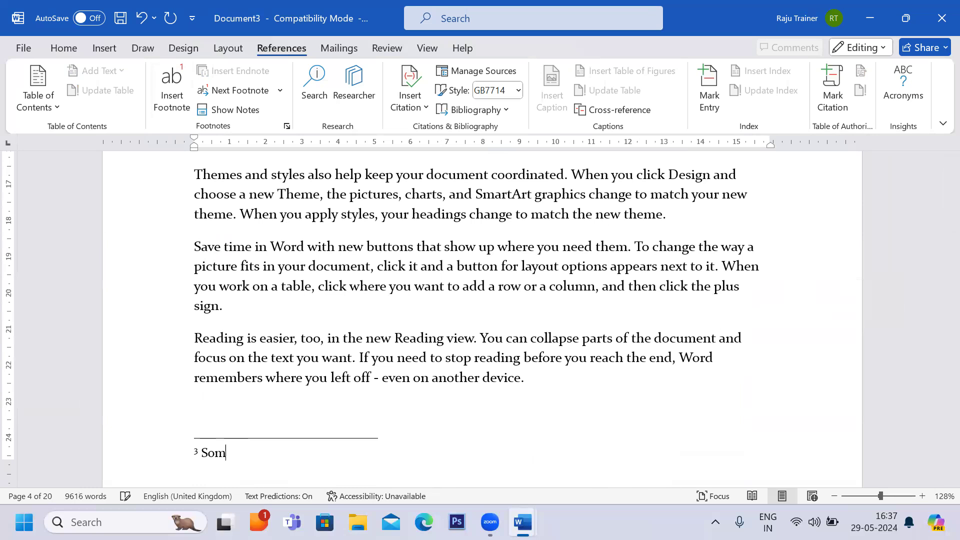
{"action": "type", "text": "th\\t"}
{"action": "key", "text": "BackSpace"}
{"action": "key", "text": "BackSpace"}
{"action": "key", "text": "BackSpace"}
{"action": "type", "text": "text"}
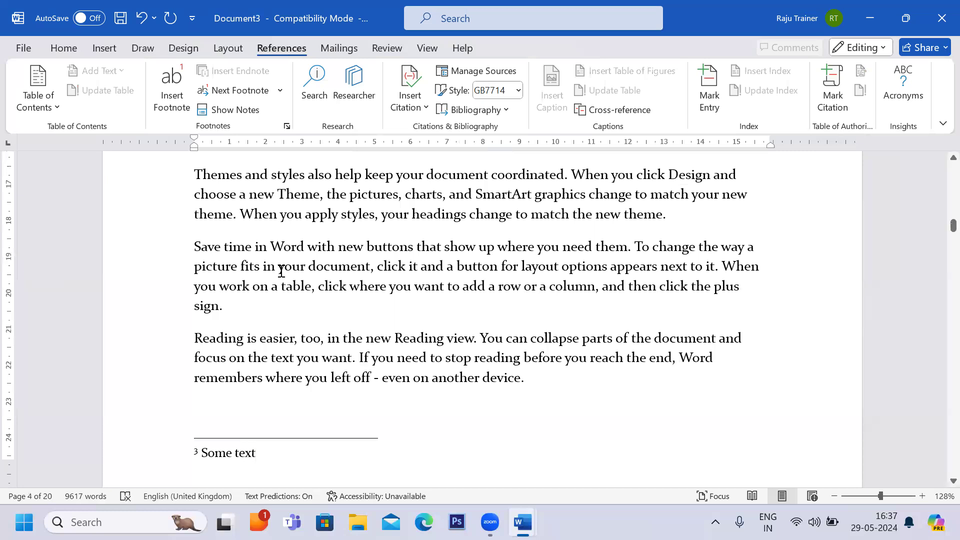
Insert a footnote after the word coordinated in the following Themes paragraph, with the text Sample text.
{"action": "scroll", "coordinate": [424, 242], "scroll_direction": "up", "scroll_amount": 1}
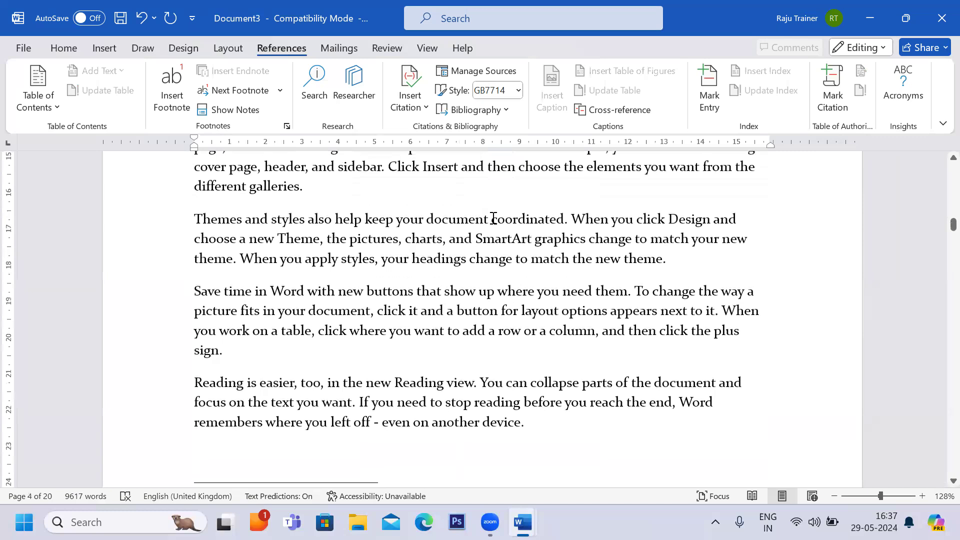
{"action": "left_click_drag", "start_coordinate": [492, 219], "coordinate": [564, 220]}
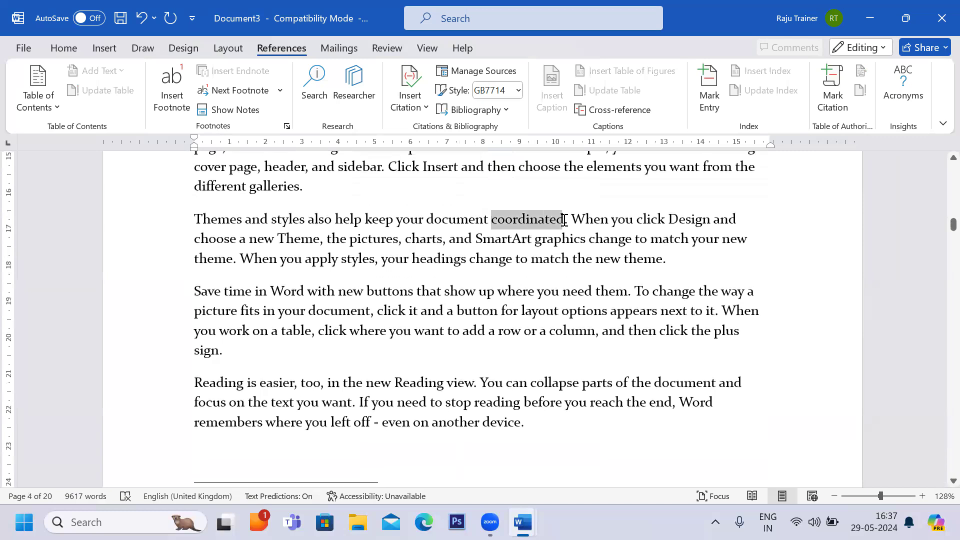
{"action": "left_click", "coordinate": [170, 98]}
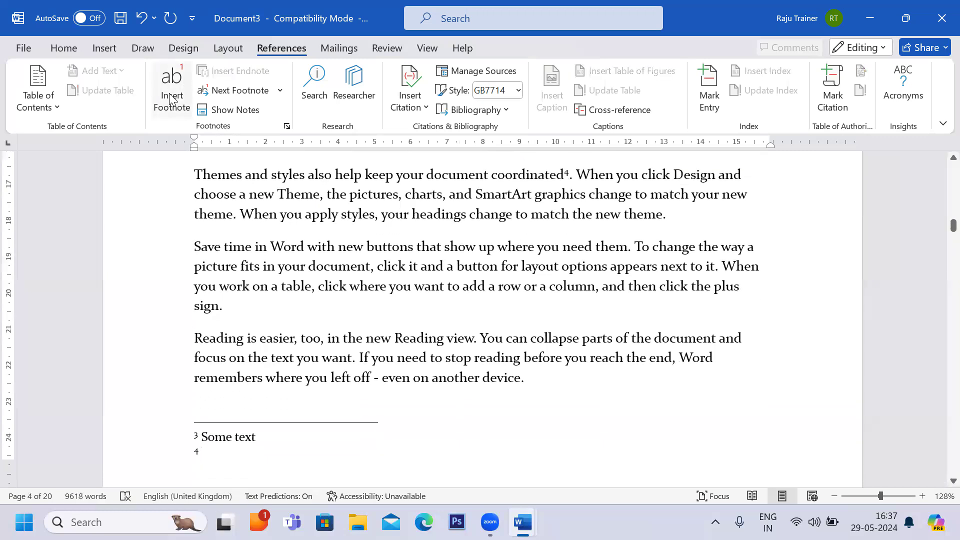
{"action": "type", "text": "Sample Tac"}
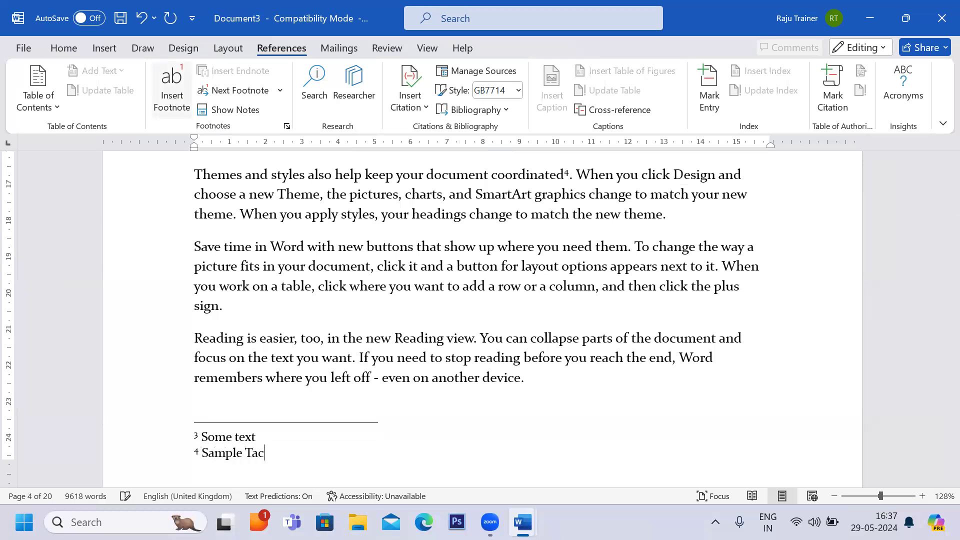
{"action": "key", "text": "BackSpace"}
{"action": "key", "text": "BackSpace"}
{"action": "key", "text": "BackSpace"}
{"action": "key", "text": "BackSpace"}
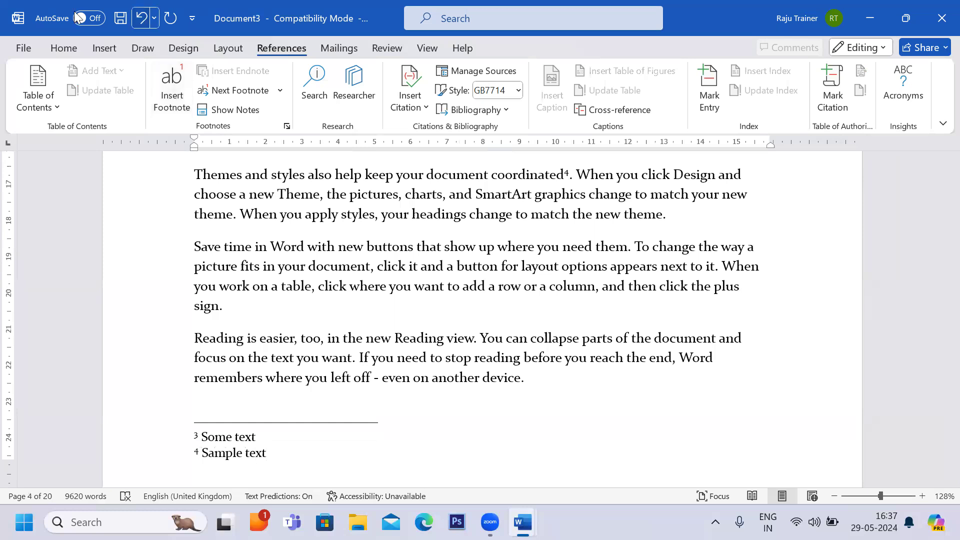
Review the new footnote text and its reference mark after coordinated, scrolling through the surrounding pages.
{"action": "left_click_drag", "start_coordinate": [274, 454], "coordinate": [203, 455]}
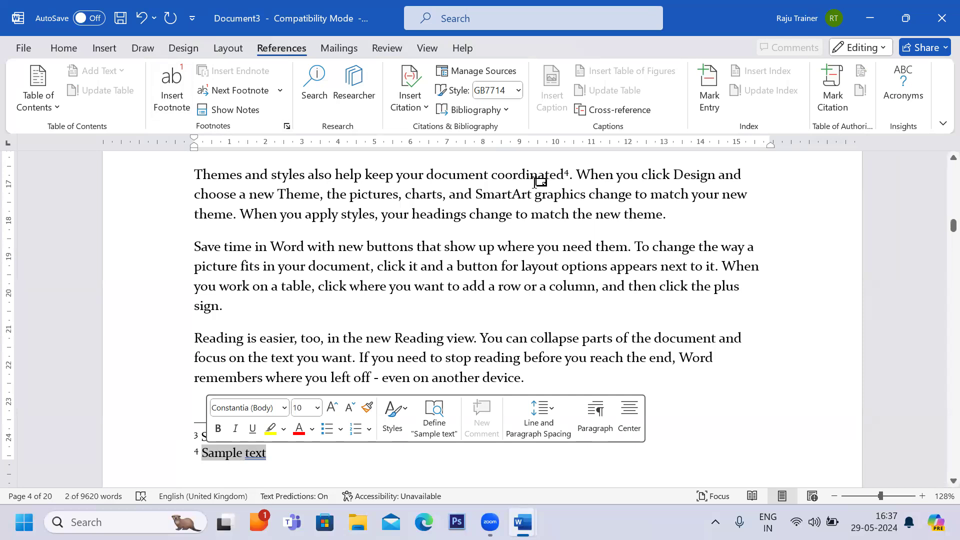
{"action": "left_click_drag", "start_coordinate": [494, 173], "coordinate": [574, 175]}
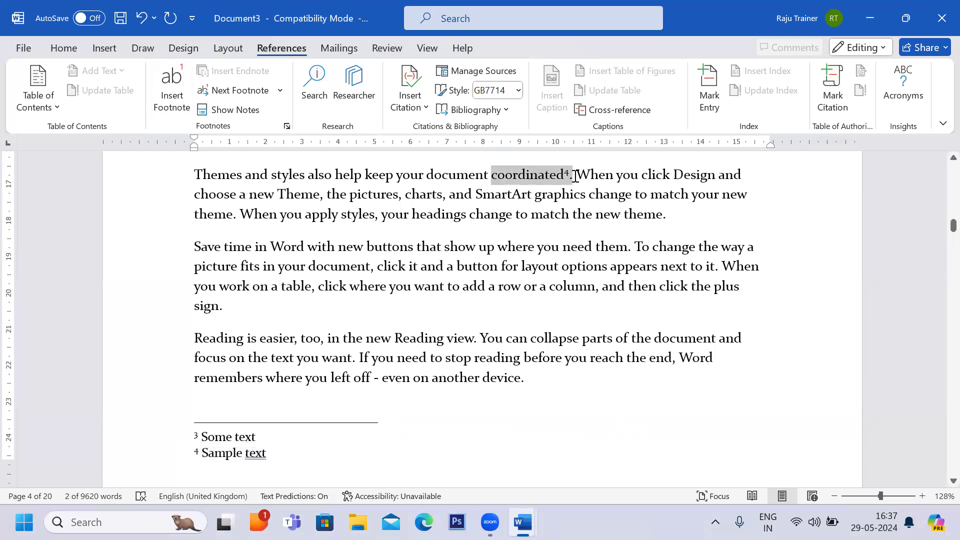
{"action": "scroll", "coordinate": [572, 175], "scroll_direction": "up", "scroll_amount": 6}
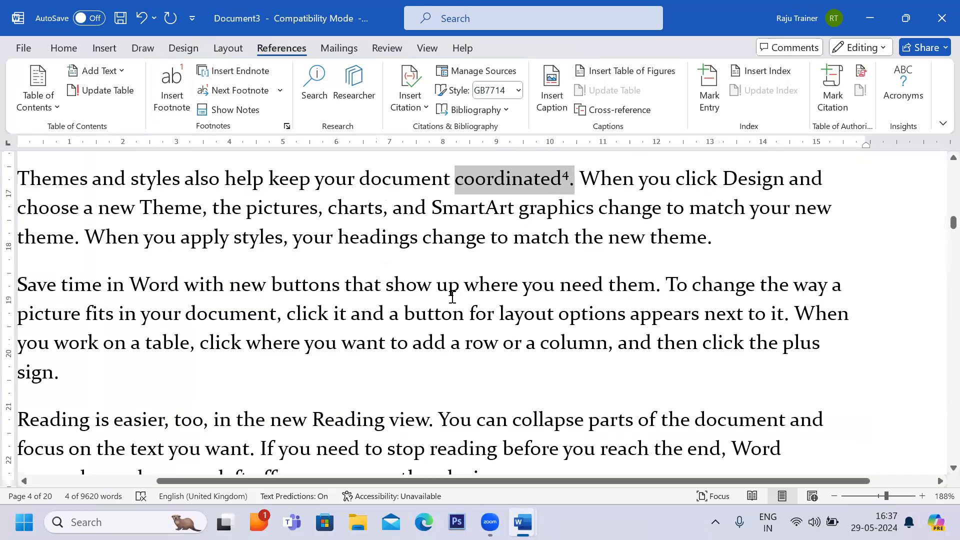
{"action": "scroll", "coordinate": [453, 297], "scroll_direction": "down", "scroll_amount": 2}
{"action": "scroll", "coordinate": [452, 298], "scroll_direction": "down", "scroll_amount": 2}
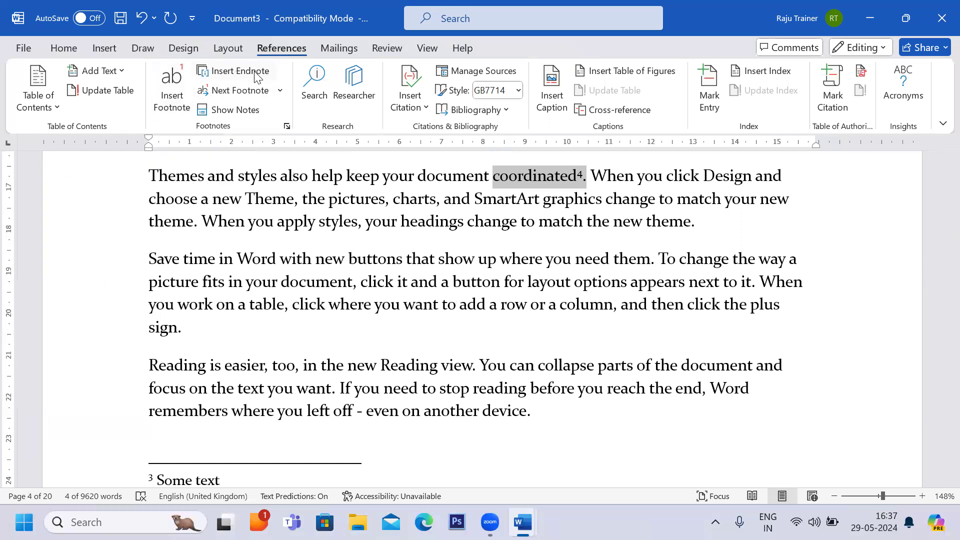
{"action": "scroll", "coordinate": [312, 303], "scroll_direction": "up", "scroll_amount": 2}
{"action": "scroll", "coordinate": [312, 303], "scroll_direction": "up", "scroll_amount": 2}
{"action": "scroll", "coordinate": [311, 304], "scroll_direction": "down", "scroll_amount": 6, "text": "ctrl"}
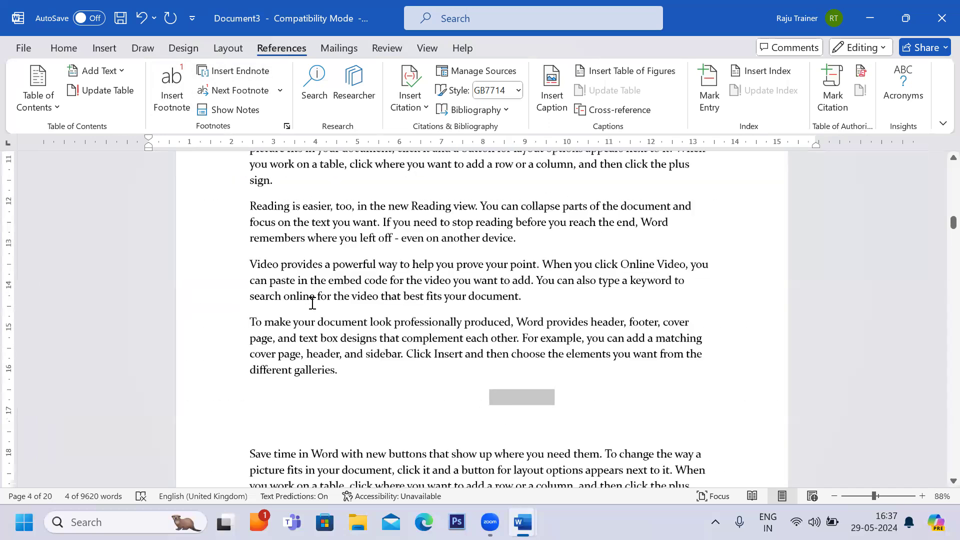
{"action": "scroll", "coordinate": [335, 340], "scroll_direction": "down", "scroll_amount": 4}
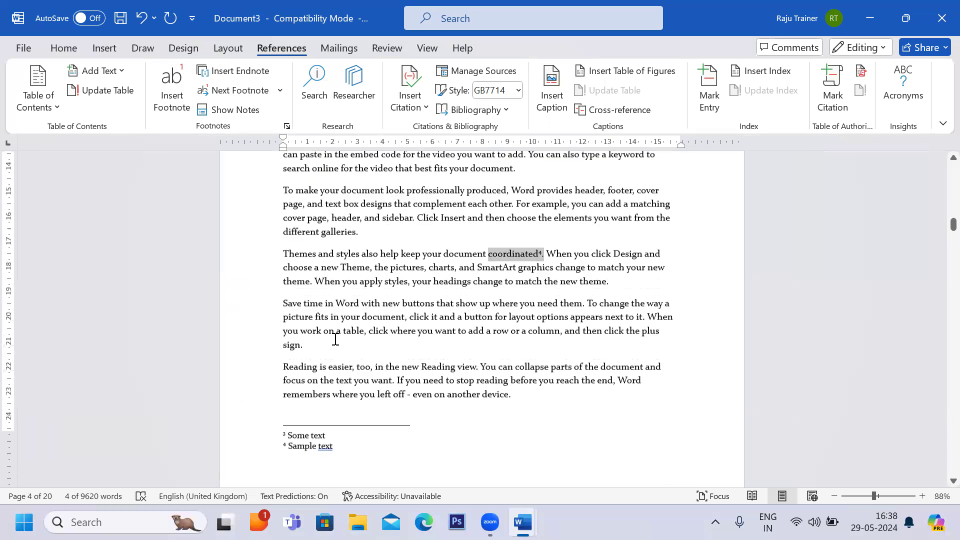
{"action": "scroll", "coordinate": [353, 319], "scroll_direction": "up", "scroll_amount": 3}
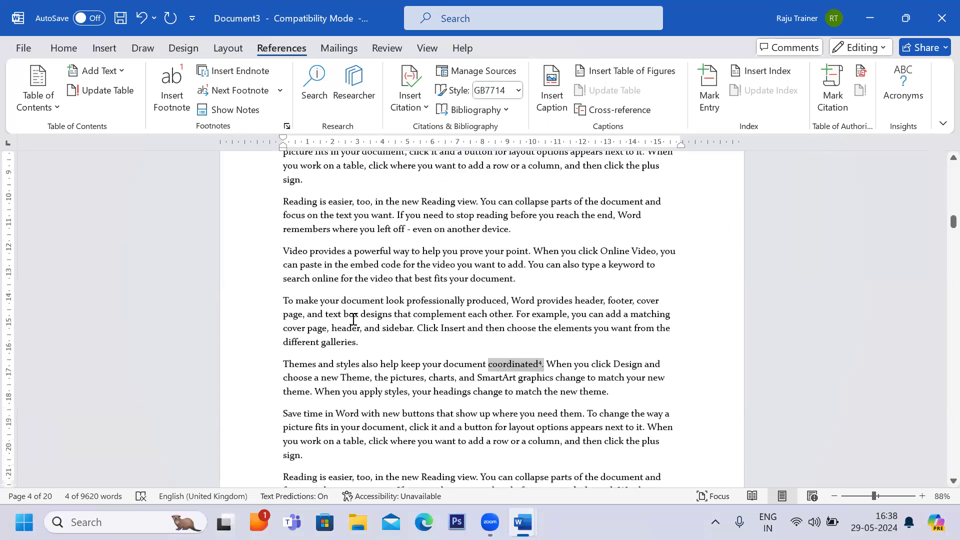
{"action": "scroll", "coordinate": [359, 247], "scroll_direction": "up", "scroll_amount": 2}
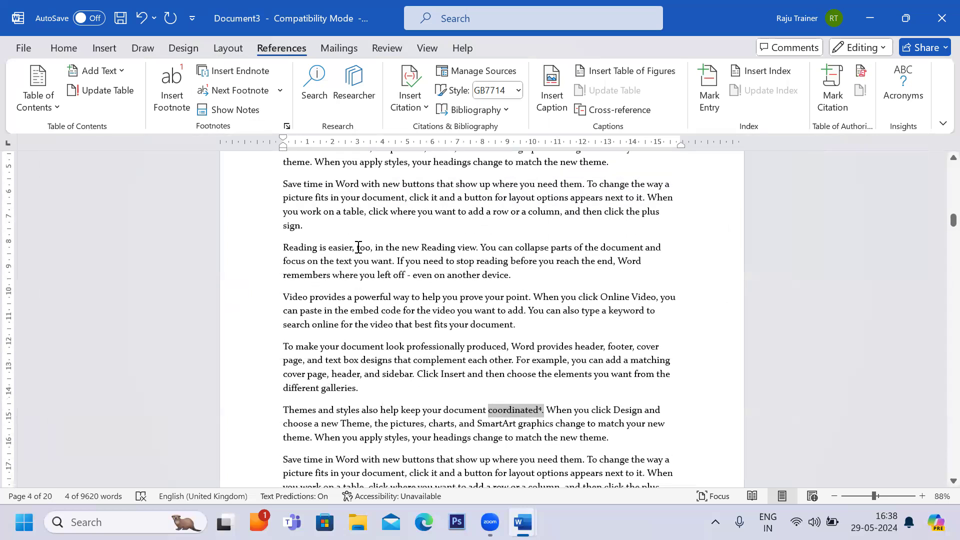
{"action": "scroll", "coordinate": [358, 247], "scroll_direction": "up", "scroll_amount": 4, "text": "ctrl"}
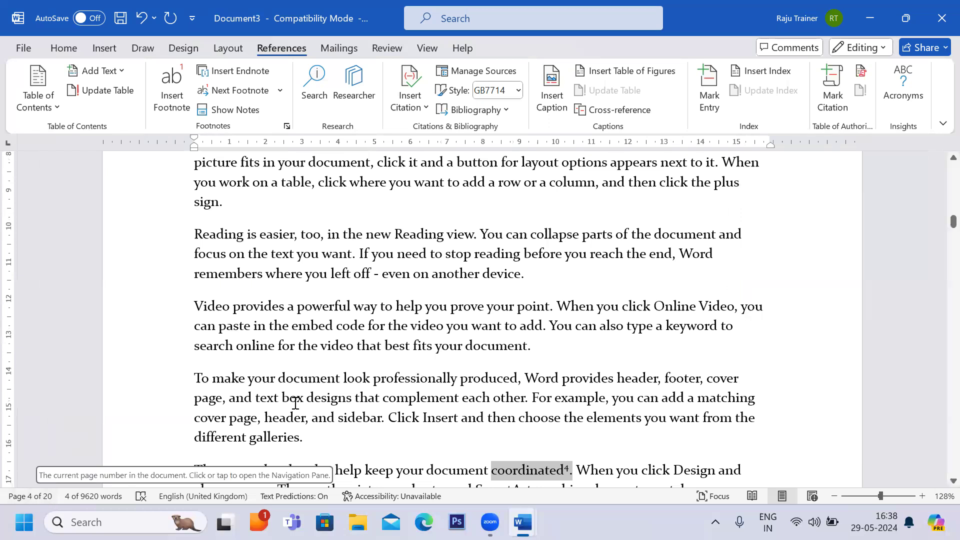
Insert an endnote after the word complement in a paragraph under the Data heading, with the text Some text 12.
{"action": "key", "text": "ctrl+End"}
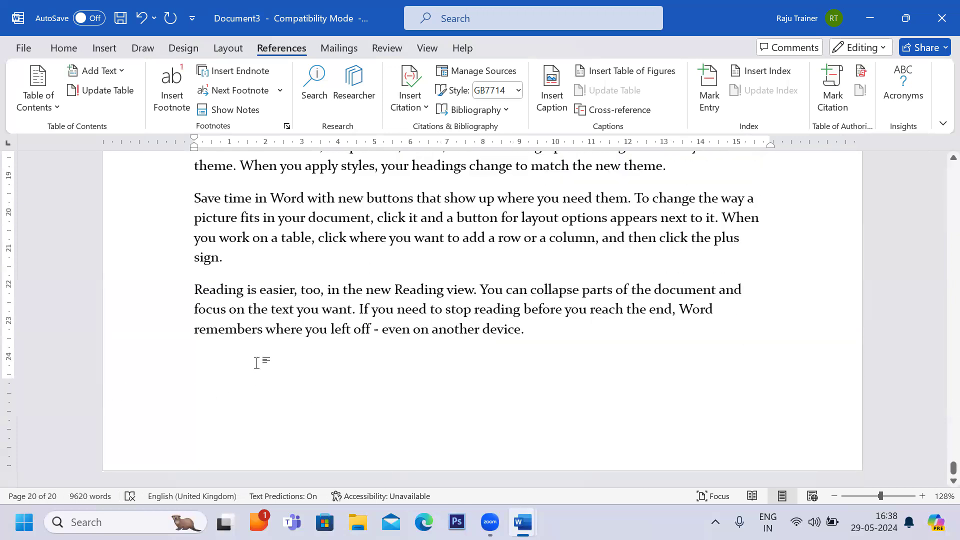
{"action": "scroll", "coordinate": [257, 364], "scroll_direction": "up", "scroll_amount": 20}
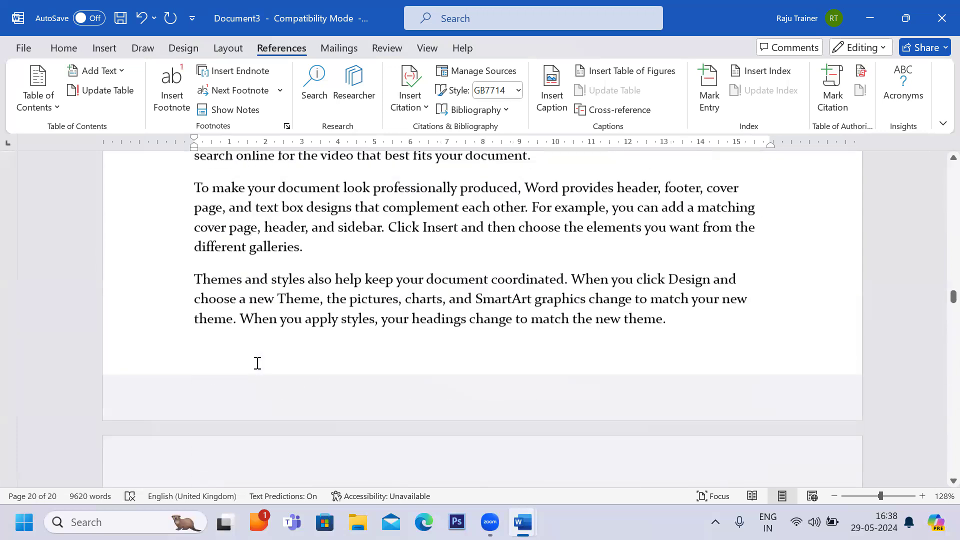
{"action": "scroll", "coordinate": [255, 362], "scroll_direction": "up", "scroll_amount": 1}
{"action": "left_click", "coordinate": [295, 297]}
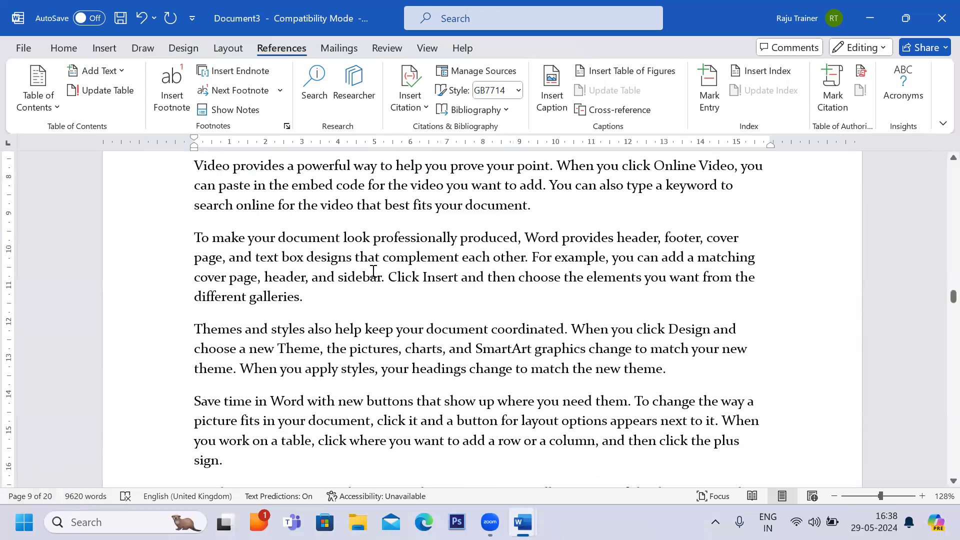
{"action": "left_click_drag", "start_coordinate": [384, 259], "coordinate": [464, 263]}
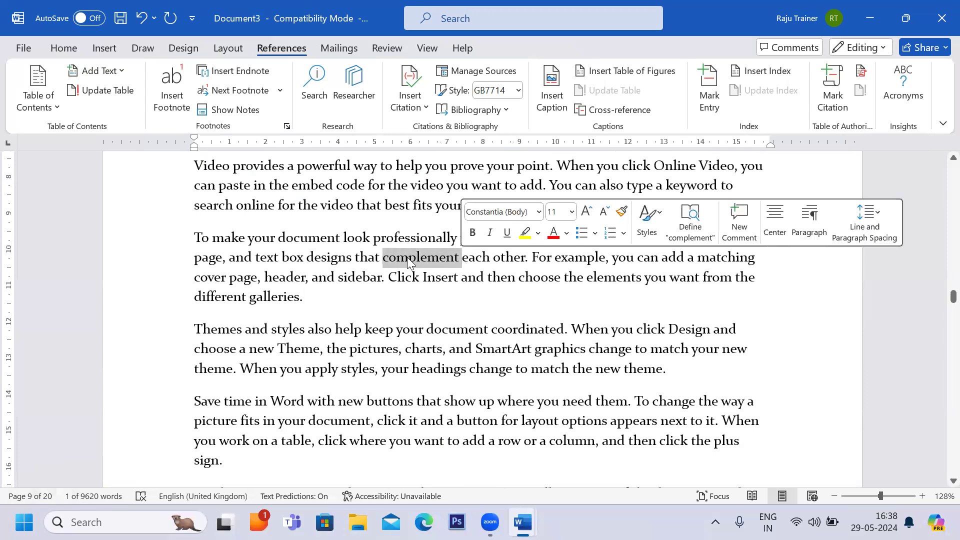
{"action": "scroll", "coordinate": [407, 258], "scroll_direction": "down", "scroll_amount": 8}
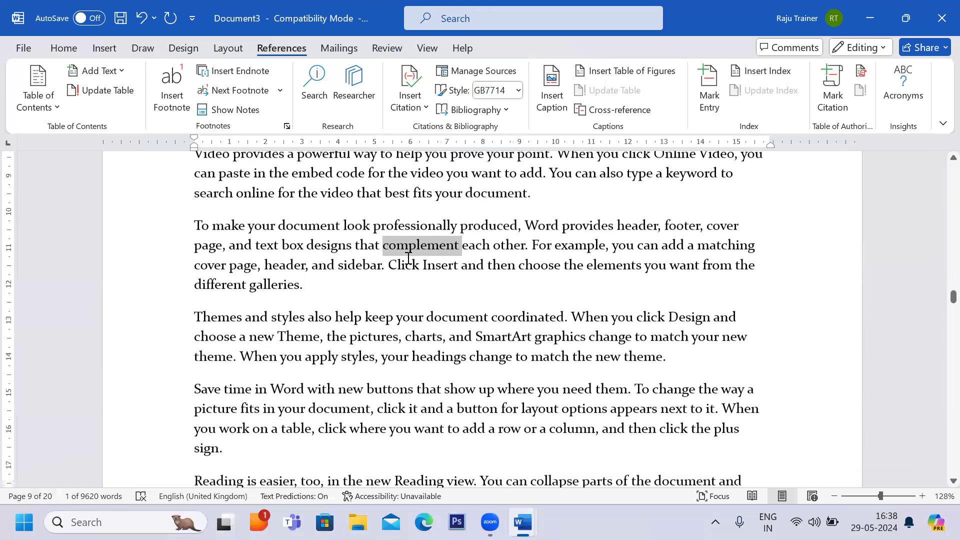
{"action": "left_click", "coordinate": [408, 258]}
{"action": "scroll", "coordinate": [407, 257], "scroll_direction": "down", "scroll_amount": 2}
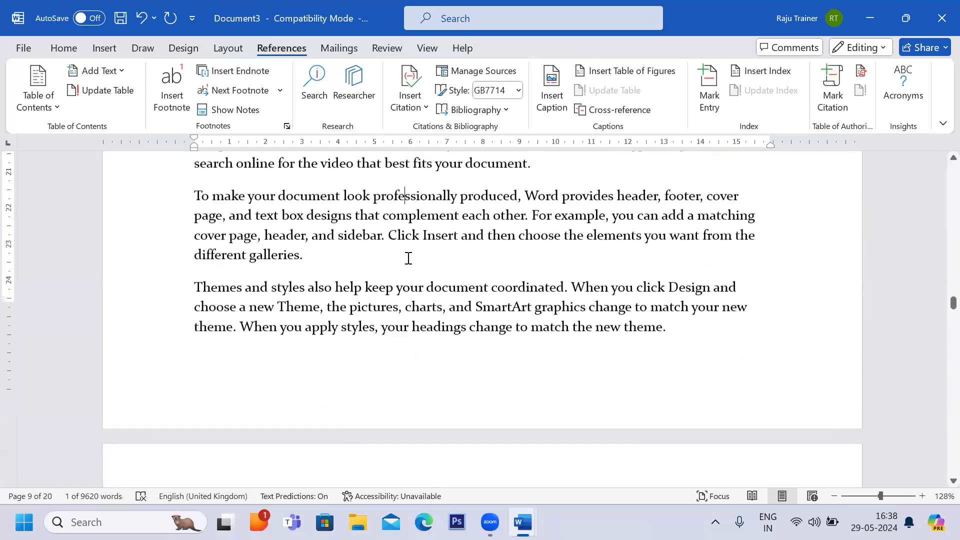
{"action": "scroll", "coordinate": [266, 333], "scroll_direction": "up", "scroll_amount": 5}
{"action": "scroll", "coordinate": [265, 332], "scroll_direction": "up", "scroll_amount": 9}
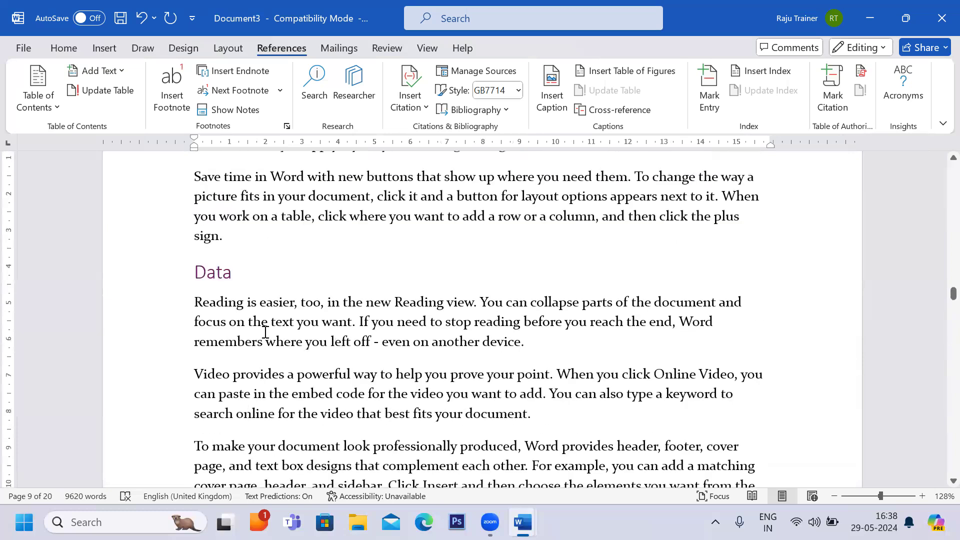
{"action": "scroll", "coordinate": [265, 333], "scroll_direction": "up", "scroll_amount": 2}
{"action": "scroll", "coordinate": [265, 333], "scroll_direction": "down", "scroll_amount": 4}
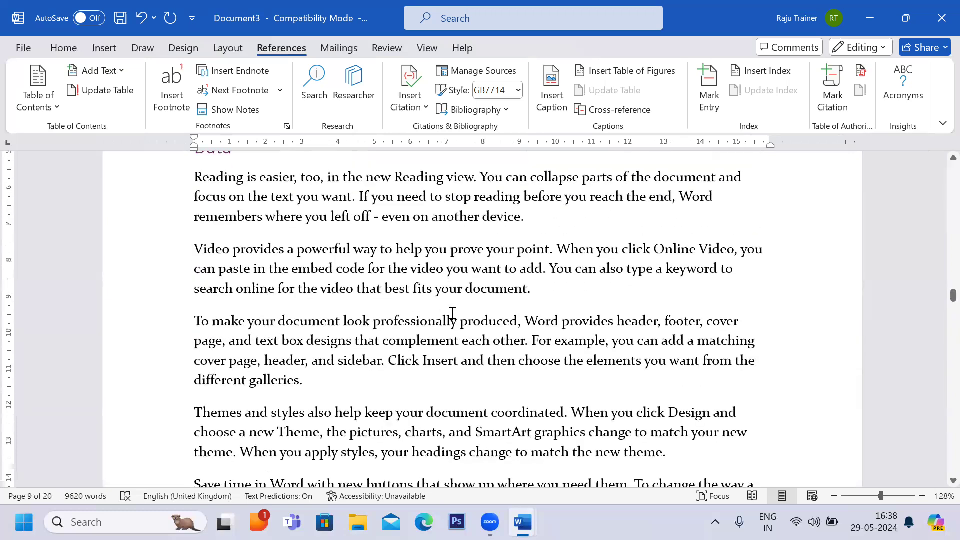
{"action": "left_click_drag", "start_coordinate": [385, 344], "coordinate": [456, 346]}
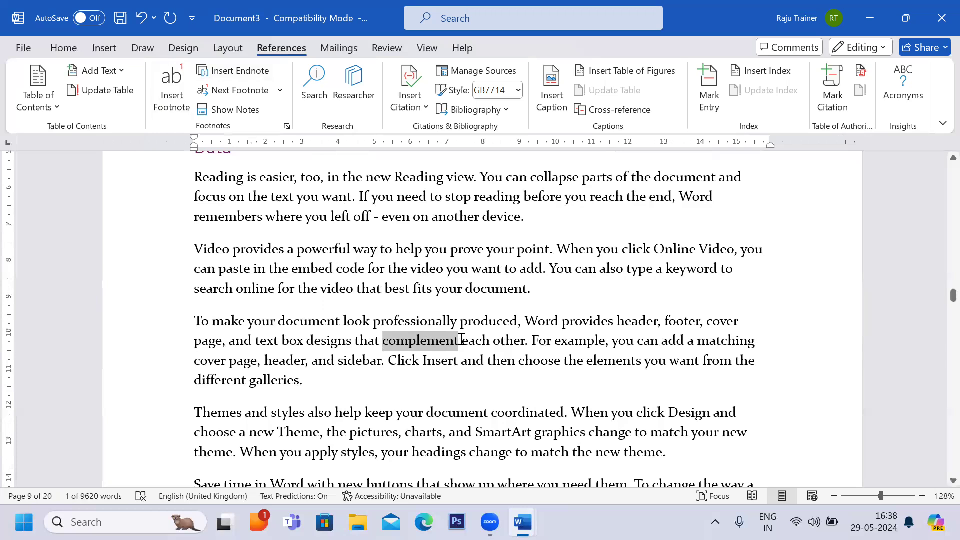
{"action": "left_click", "coordinate": [242, 76]}
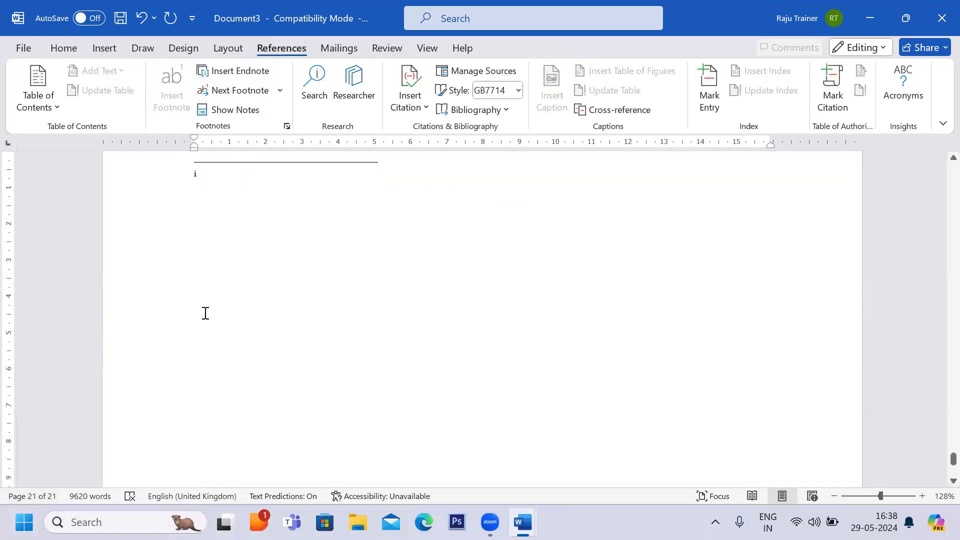
{"action": "type", "text": "Some text 12"}
Insert an endnote after the word elements in the same paragraph as the first endnote, with the text Sample Text 3.
{"action": "scroll", "coordinate": [233, 344], "scroll_direction": "up", "scroll_amount": 5}
{"action": "scroll", "coordinate": [233, 343], "scroll_direction": "up", "scroll_amount": 4}
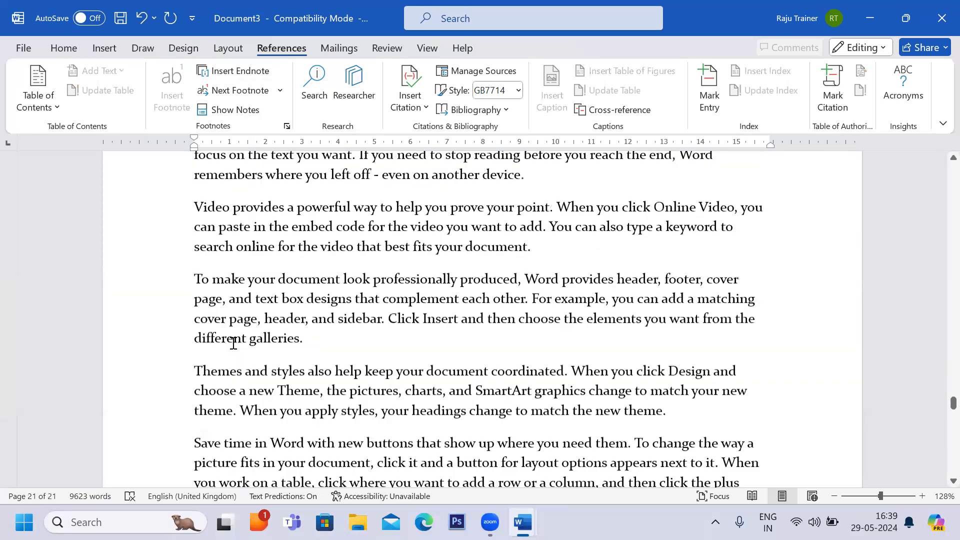
{"action": "scroll", "coordinate": [393, 358], "scroll_direction": "up", "scroll_amount": 2}
{"action": "scroll", "coordinate": [393, 358], "scroll_direction": "down", "scroll_amount": 3}
{"action": "scroll", "coordinate": [393, 358], "scroll_direction": "up", "scroll_amount": 2}
{"action": "scroll", "coordinate": [393, 359], "scroll_direction": "down", "scroll_amount": 2}
{"action": "scroll", "coordinate": [393, 358], "scroll_direction": "up", "scroll_amount": 1}
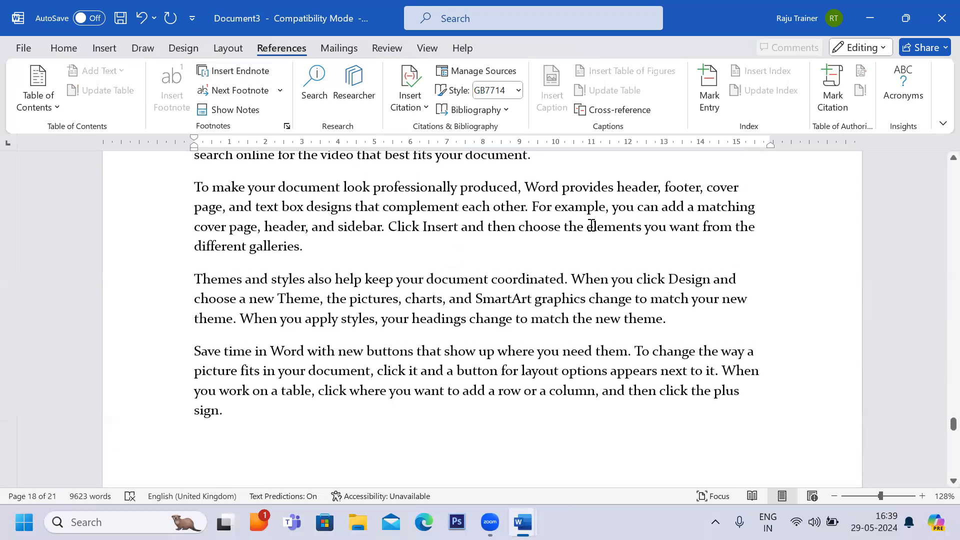
{"action": "mouse_move", "coordinate": [592, 226]}
{"action": "left_mouse_down"}
{"action": "mouse_move", "coordinate": [643, 228]}
{"action": "mouse_move", "coordinate": [587, 228]}
{"action": "left_mouse_up"}
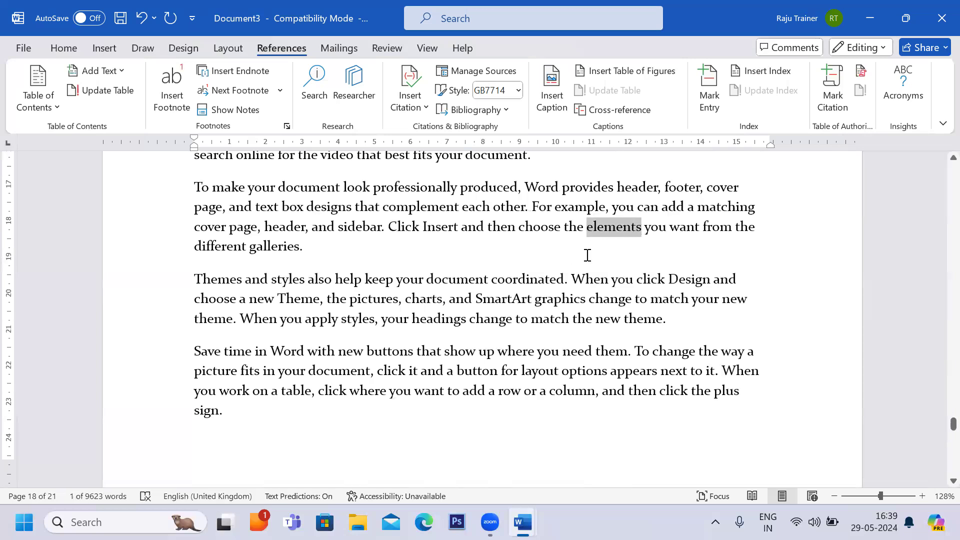
{"action": "left_click", "coordinate": [250, 75]}
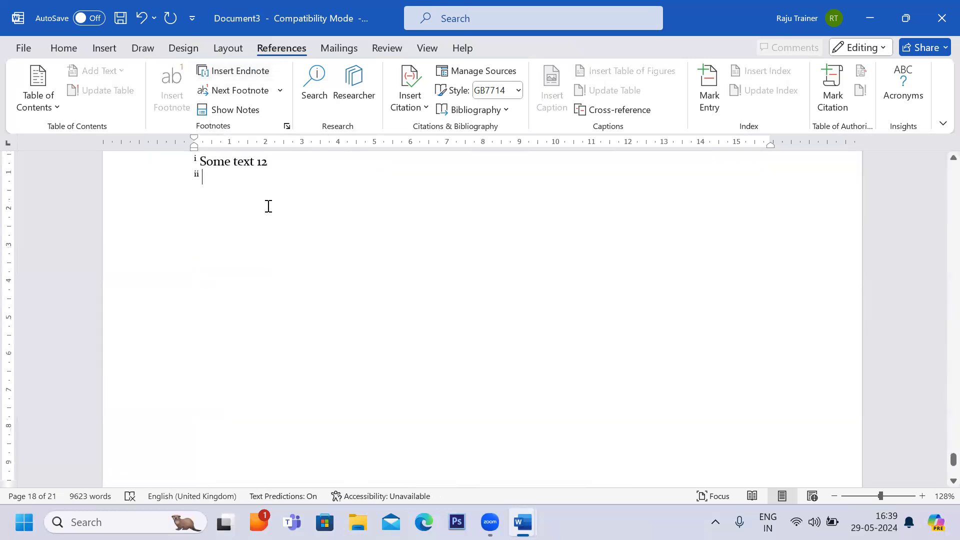
{"action": "type", "text": "Sample "}
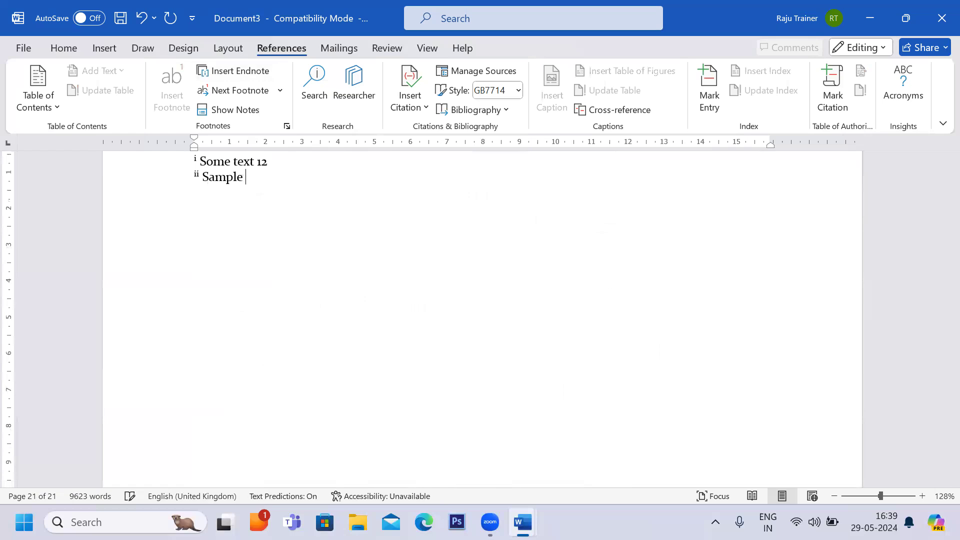
{"action": "type", "text": "Text 3"}
Show the notes, choosing to view the endnote area.
{"action": "scroll", "coordinate": [305, 241], "scroll_direction": "up", "scroll_amount": 3}
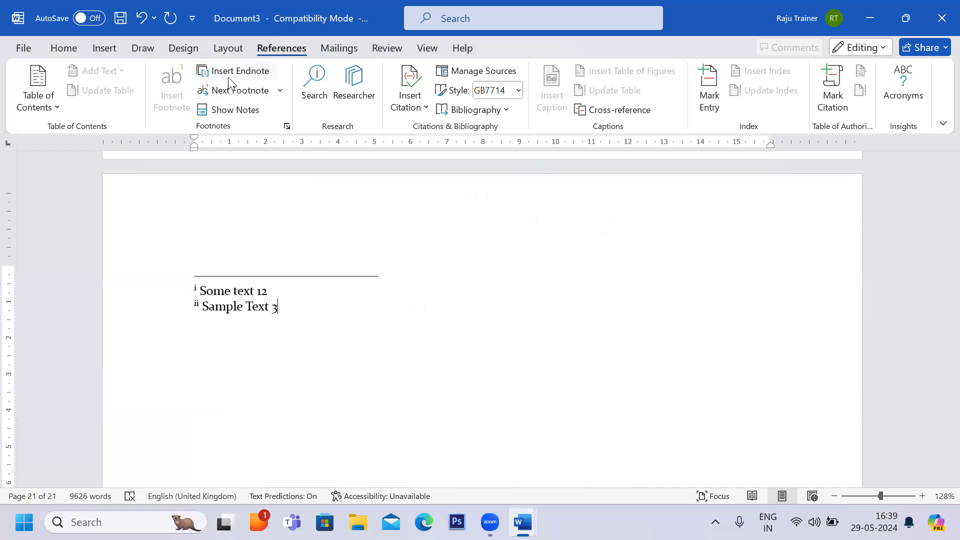
{"action": "scroll", "coordinate": [230, 244], "scroll_direction": "up", "scroll_amount": 6}
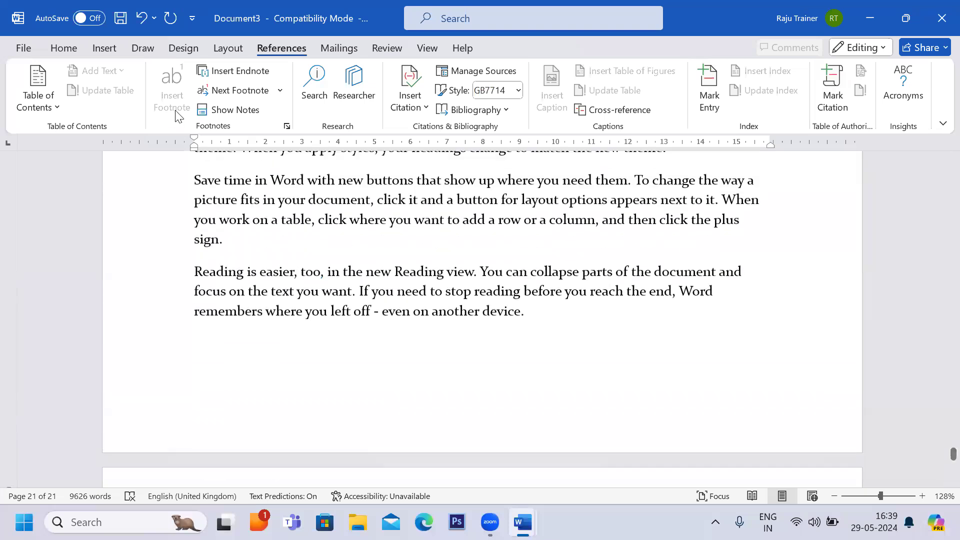
{"action": "scroll", "coordinate": [268, 248], "scroll_direction": "up", "scroll_amount": 5}
{"action": "scroll", "coordinate": [268, 248], "scroll_direction": "up", "scroll_amount": 10}
{"action": "scroll", "coordinate": [269, 249], "scroll_direction": "up", "scroll_amount": 10}
{"action": "scroll", "coordinate": [268, 249], "scroll_direction": "down", "scroll_amount": 4}
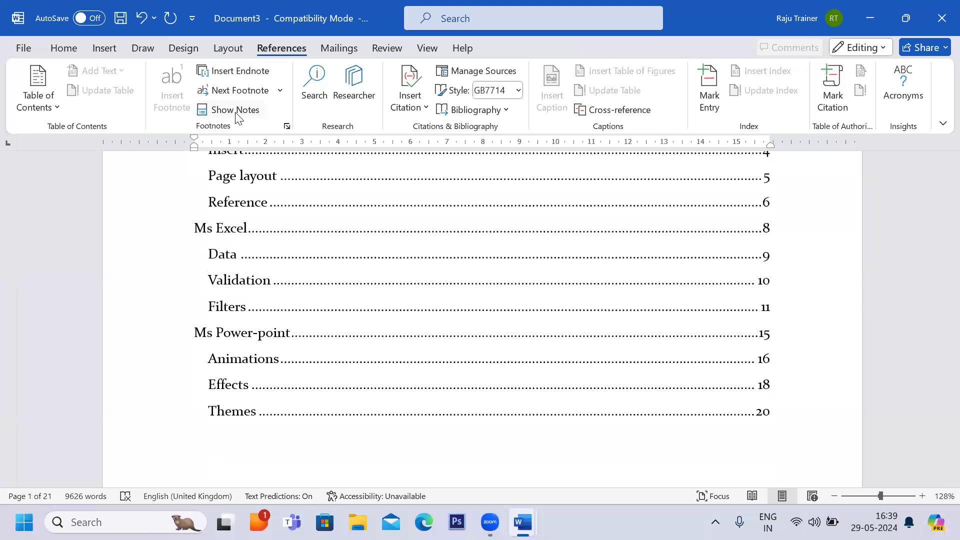
{"action": "left_click", "coordinate": [235, 111]}
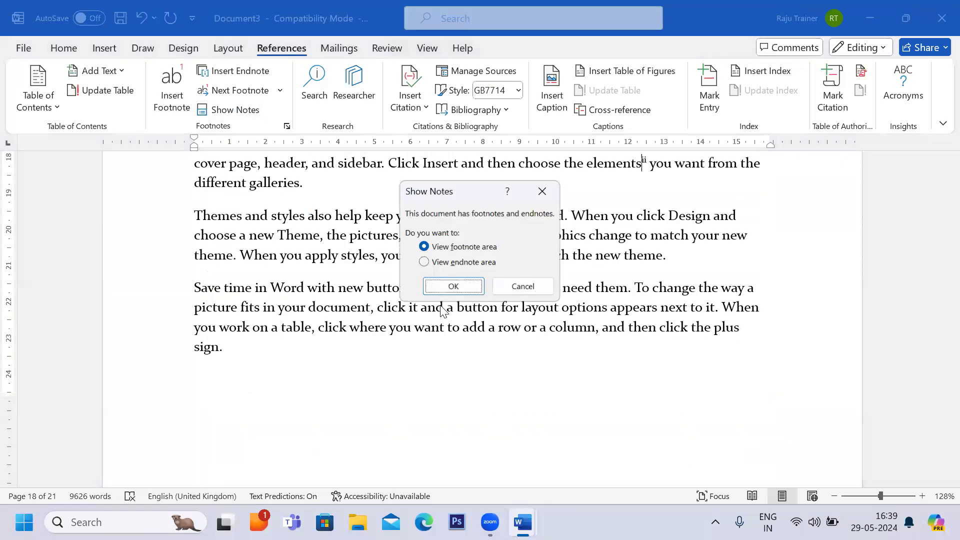
{"action": "left_click", "coordinate": [423, 263]}
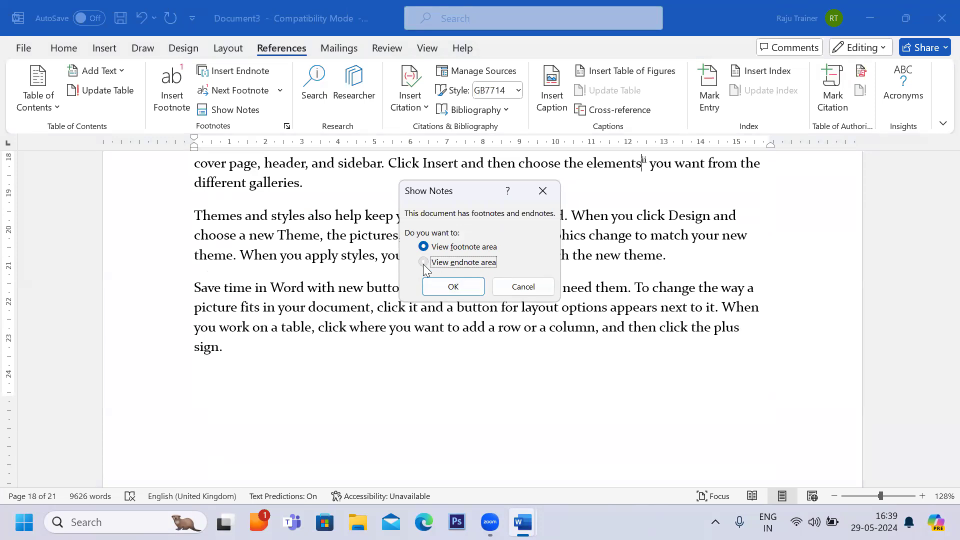
{"action": "left_click", "coordinate": [452, 295]}
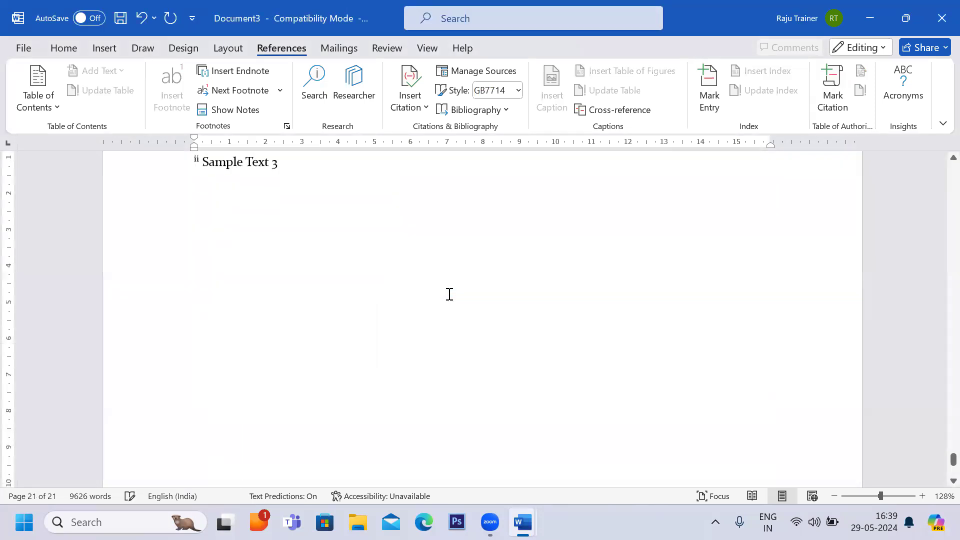
Move between the endnotes with the Previous Endnote and Next Endnote commands.
{"action": "scroll", "coordinate": [317, 260], "scroll_direction": "up", "scroll_amount": 1}
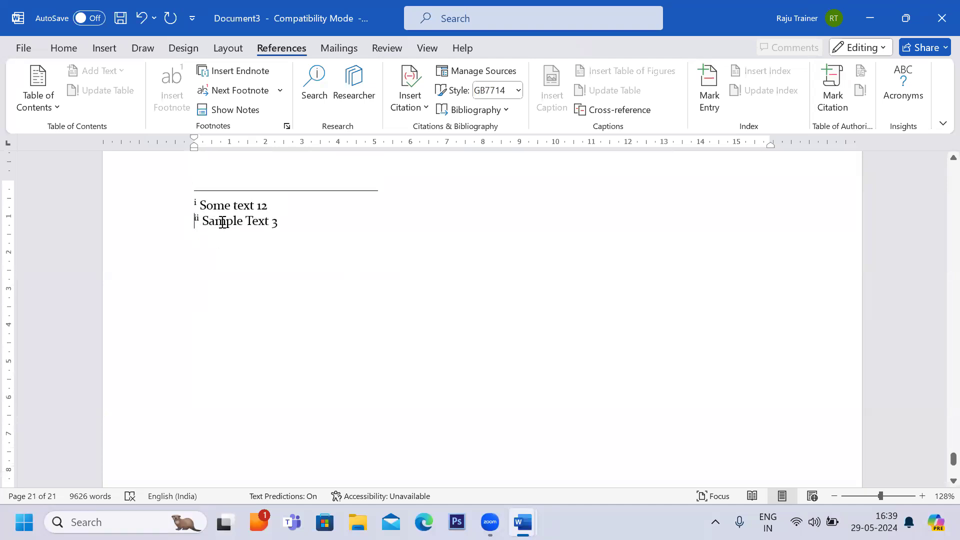
{"action": "left_click", "coordinate": [281, 91]}
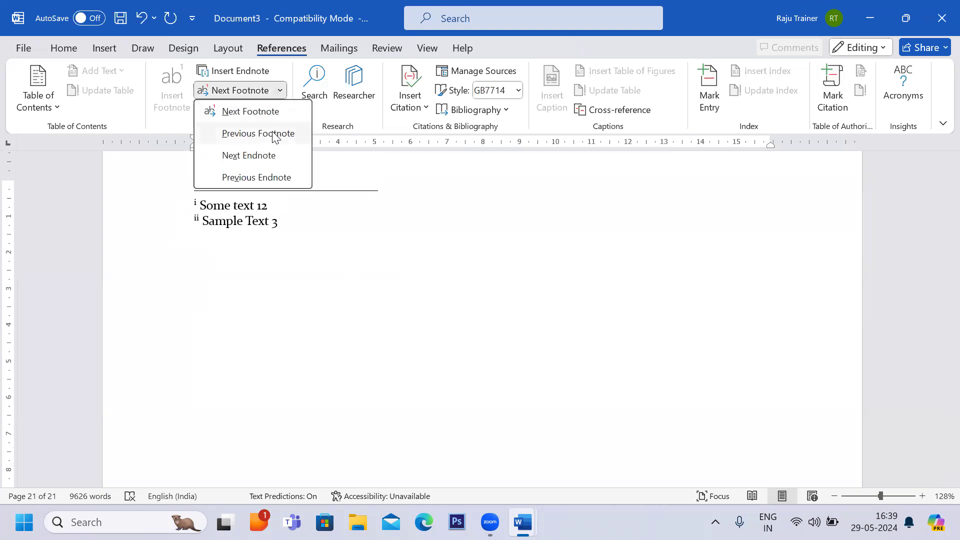
{"action": "left_click", "coordinate": [262, 177]}
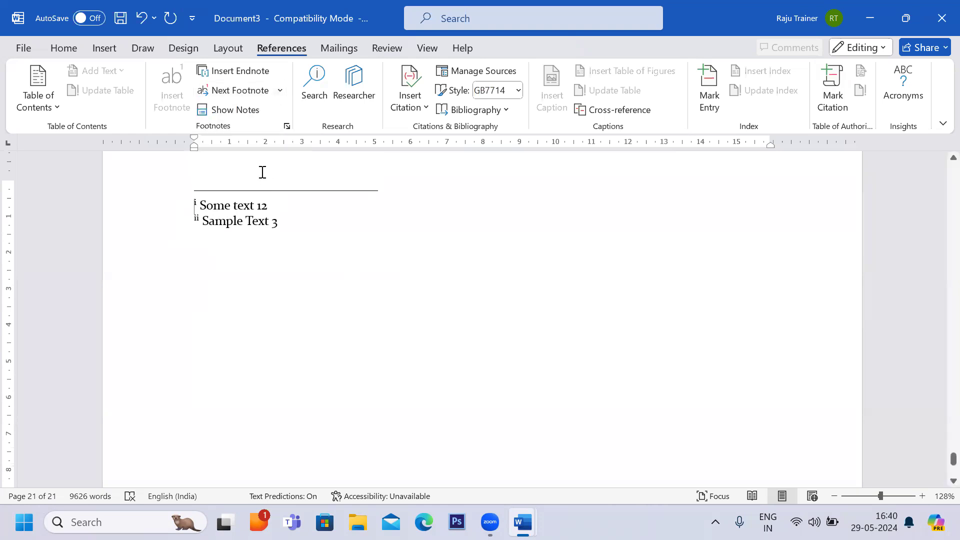
{"action": "left_click_drag", "start_coordinate": [197, 206], "coordinate": [278, 215]}
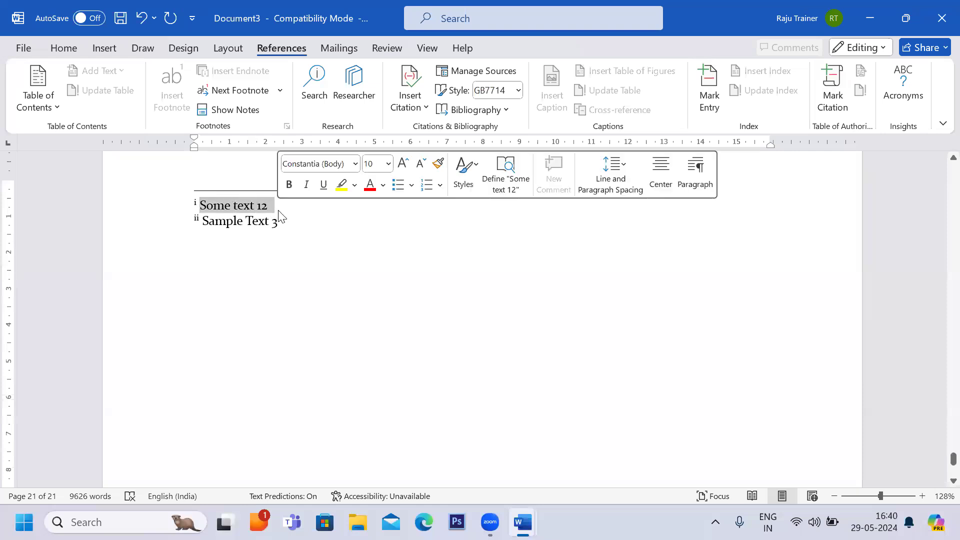
{"action": "left_click", "coordinate": [280, 91]}
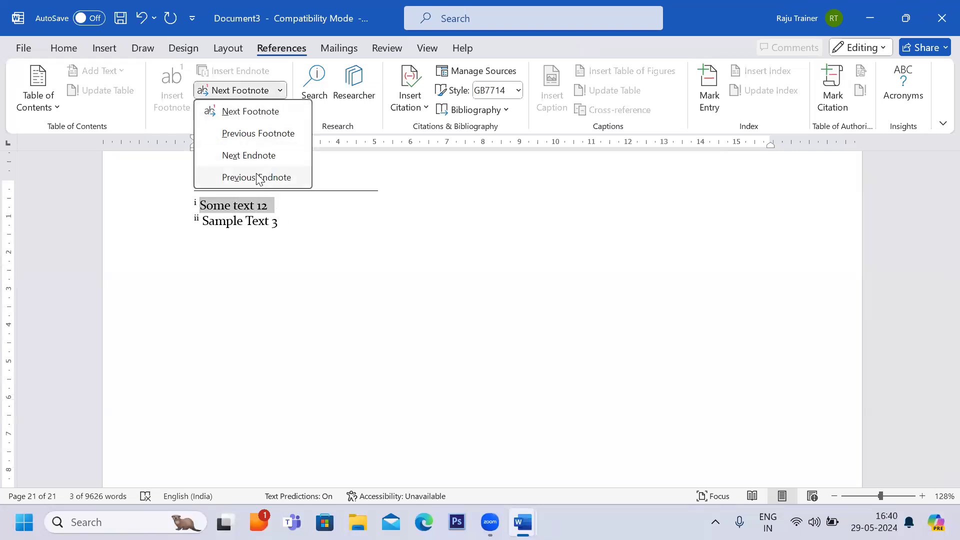
{"action": "left_click", "coordinate": [255, 157]}
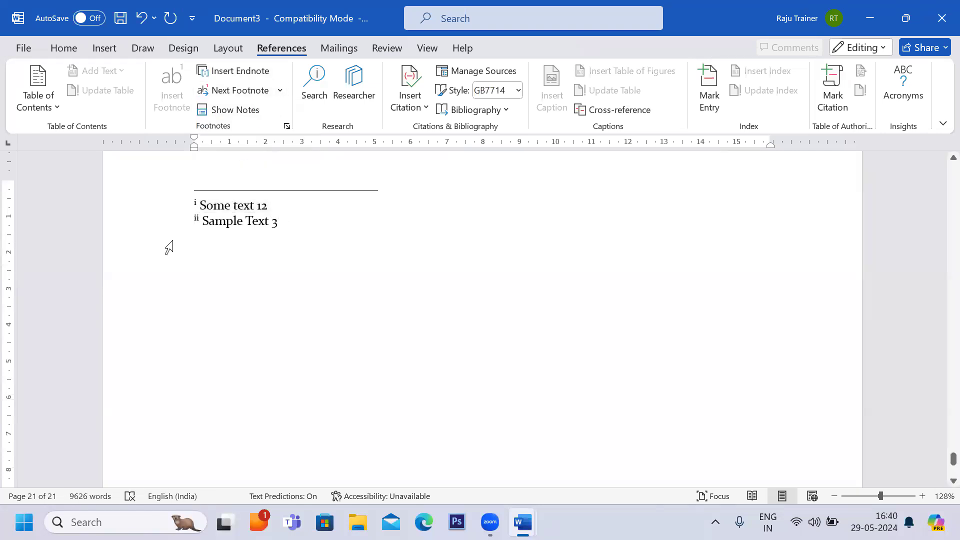
Show the notes in the footnote area and jump to the previous footnotes.
{"action": "left_click", "coordinate": [235, 113]}
{"action": "left_click", "coordinate": [236, 118]}
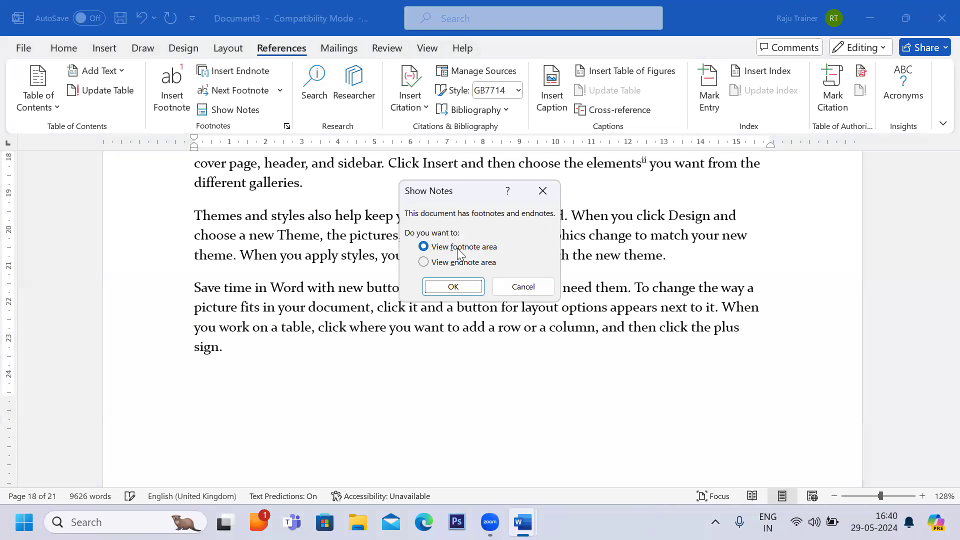
{"action": "left_click", "coordinate": [453, 287]}
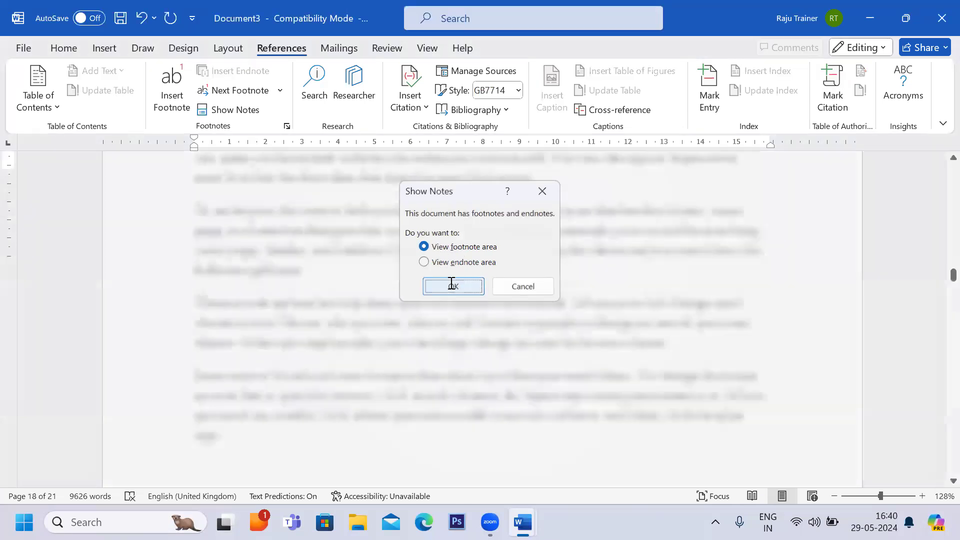
{"action": "scroll", "coordinate": [293, 289], "scroll_direction": "up", "scroll_amount": 2}
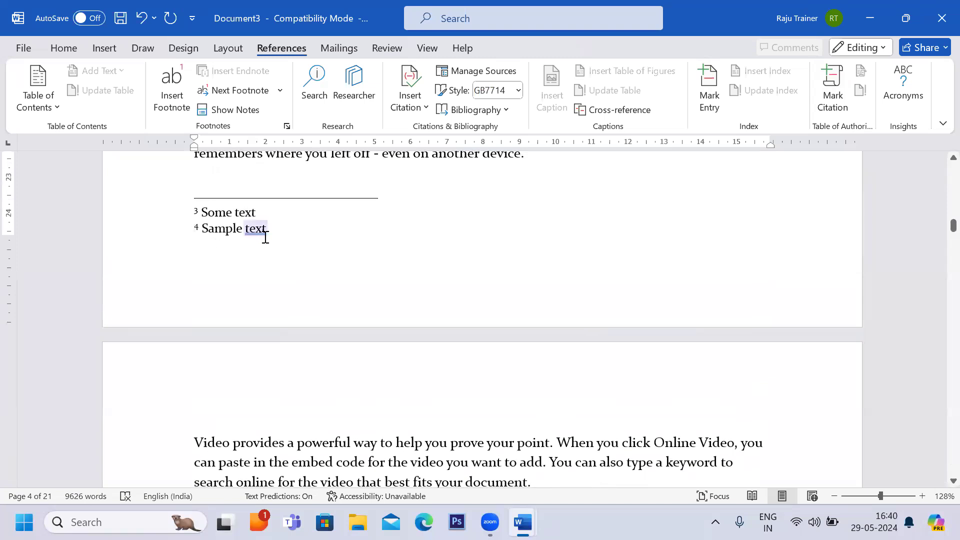
{"action": "left_click", "coordinate": [282, 95]}
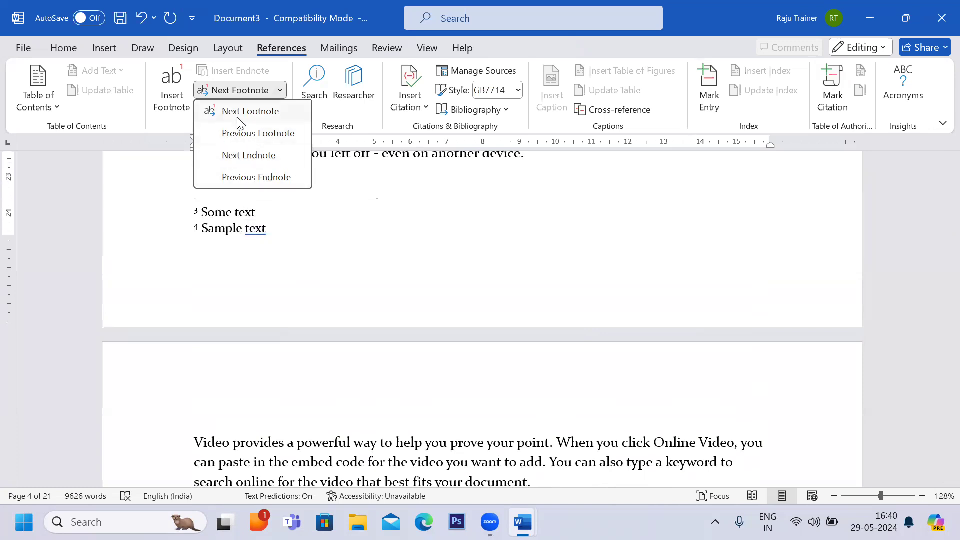
{"action": "left_click", "coordinate": [255, 133]}
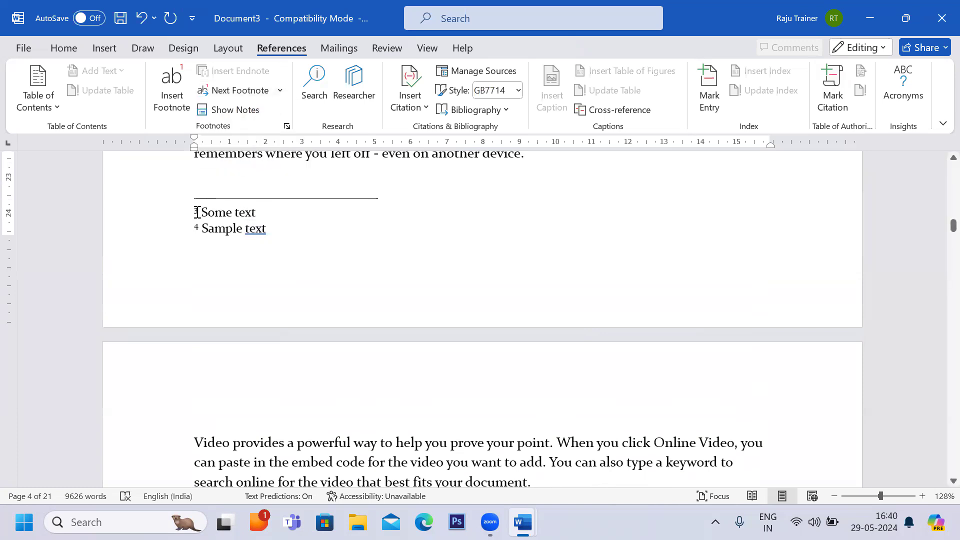
{"action": "left_click", "coordinate": [280, 91]}
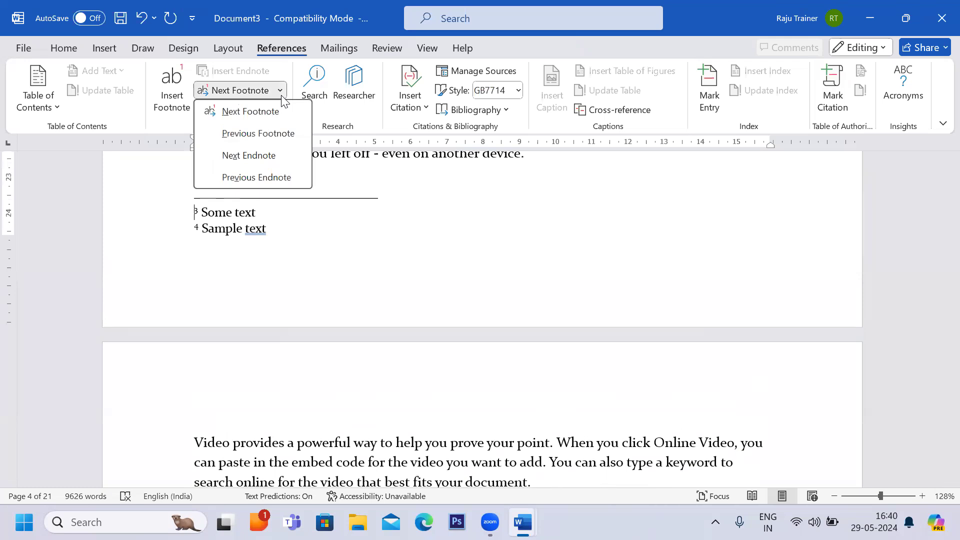
{"action": "left_click", "coordinate": [255, 134]}
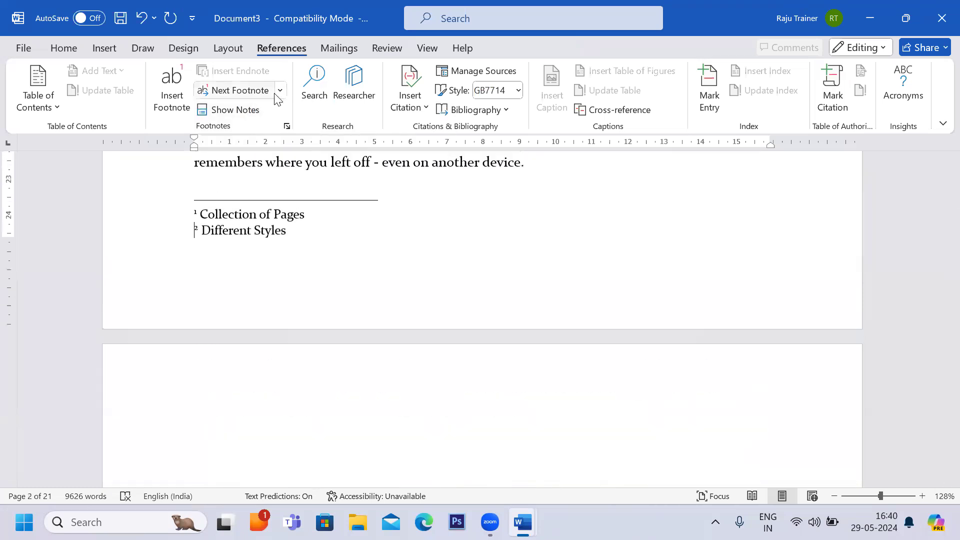
Step back and forth through the footnotes with the Previous Footnote and Next Footnote commands.
{"action": "left_click", "coordinate": [280, 91]}
{"action": "left_click", "coordinate": [250, 134]}
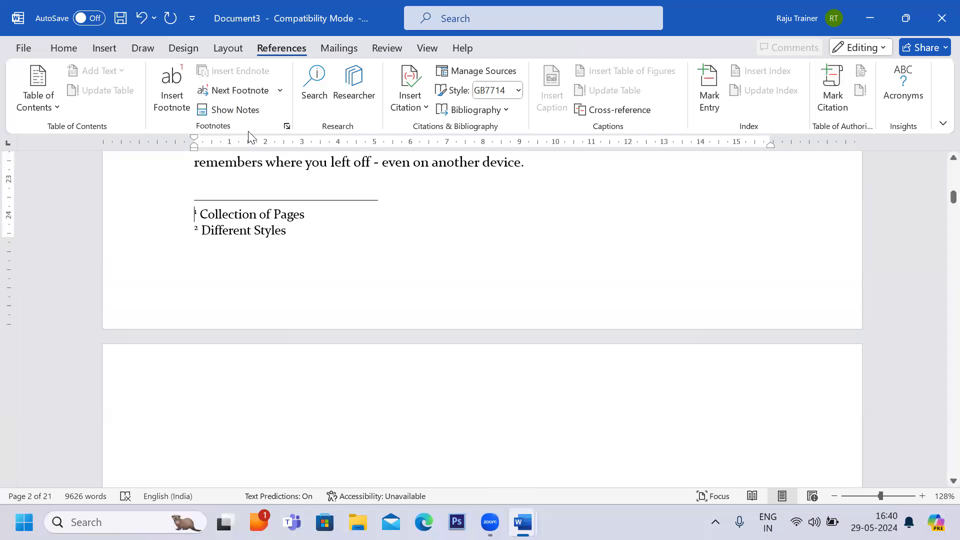
{"action": "left_click", "coordinate": [280, 91]}
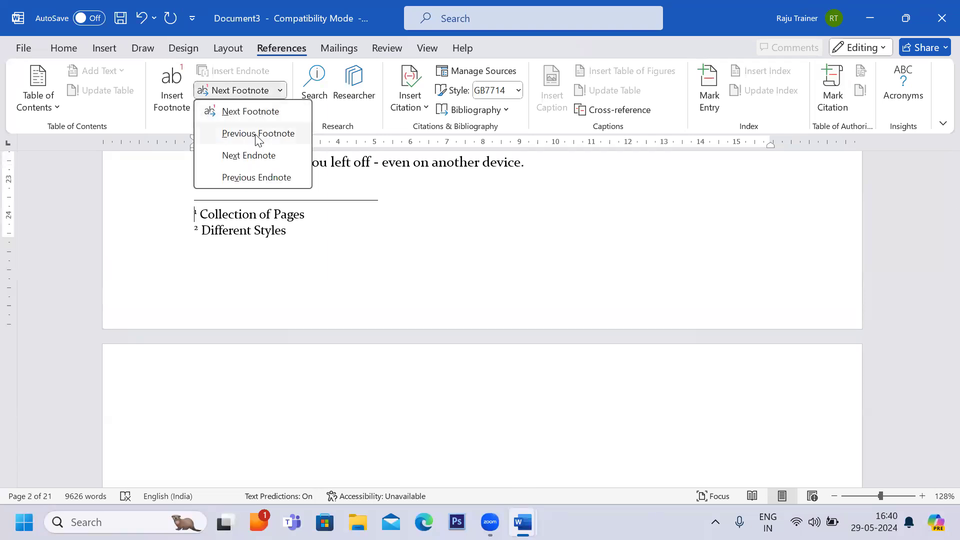
{"action": "left_click", "coordinate": [256, 120]}
{"action": "left_click", "coordinate": [280, 91]}
{"action": "left_click", "coordinate": [265, 112]}
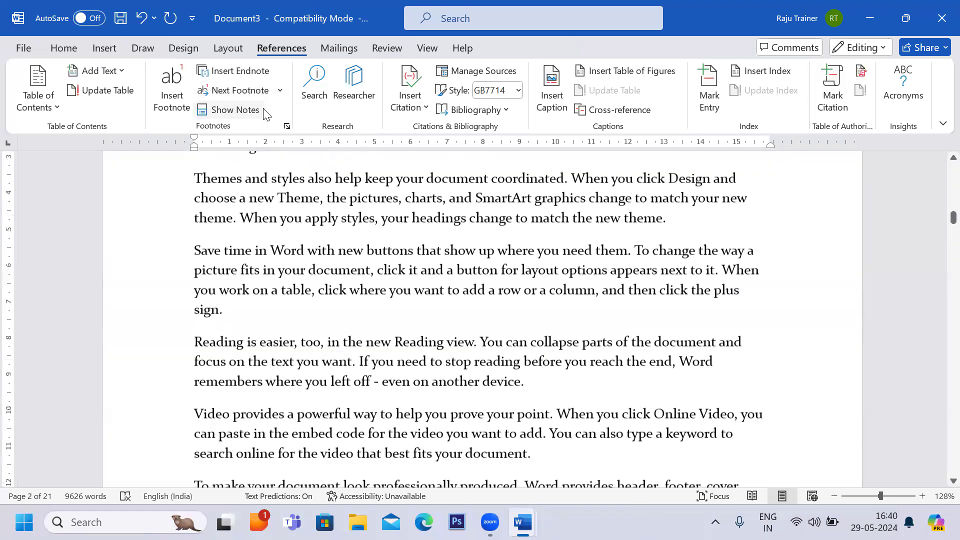